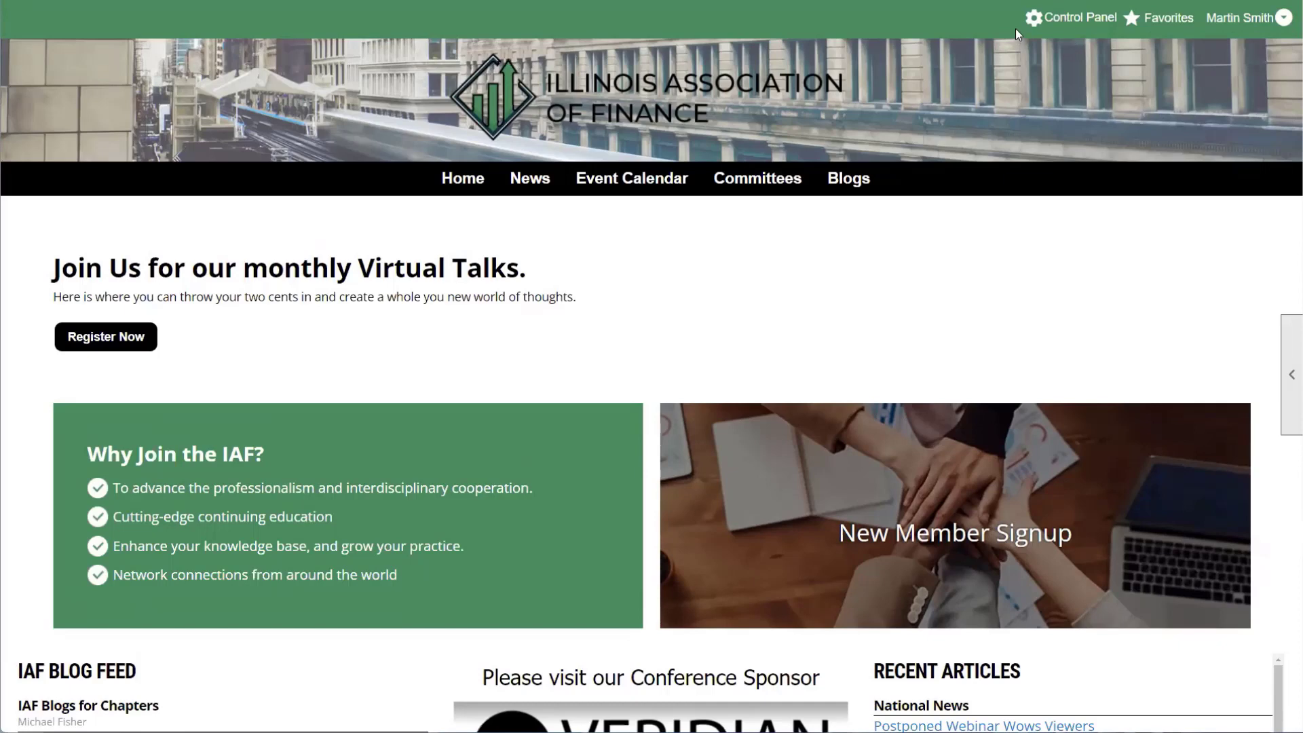
Step: Go to the Control Panel and open News / Articles under Website Modules
{"action": "left_click", "coordinate": [1079, 20]}
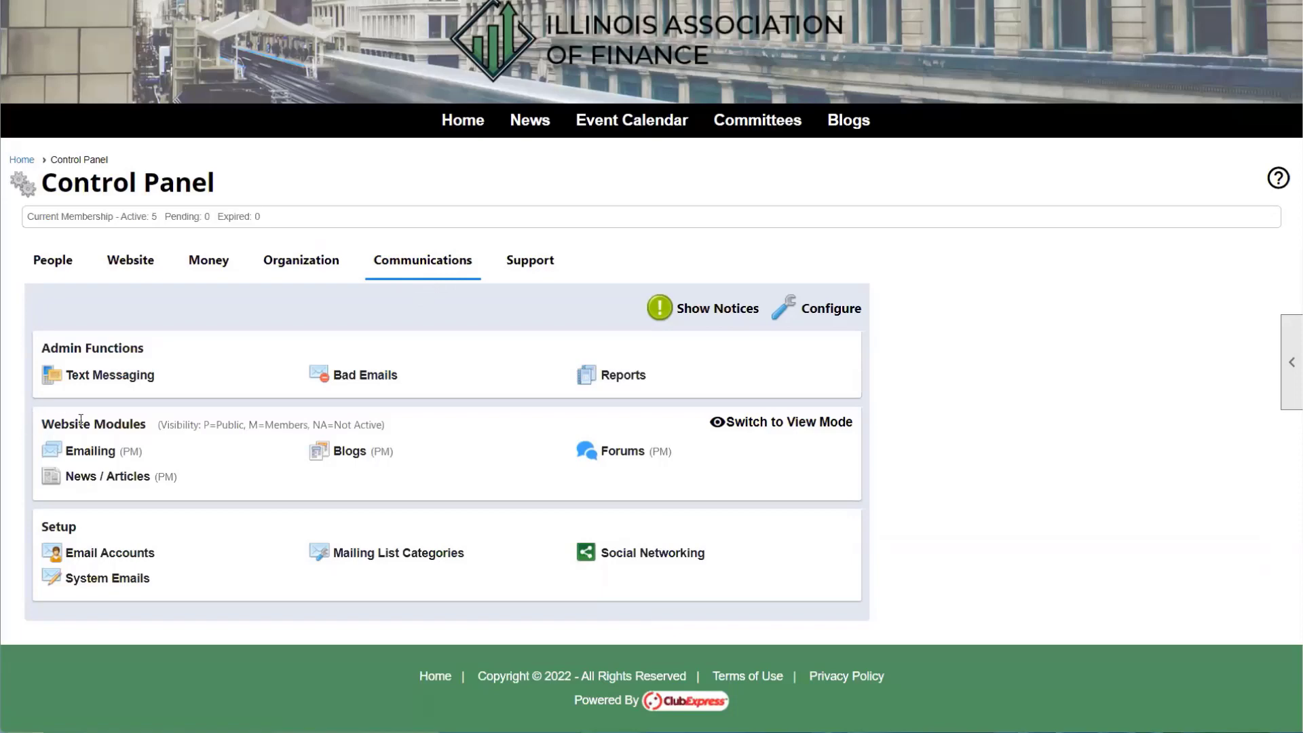
{"action": "left_click", "coordinate": [119, 478]}
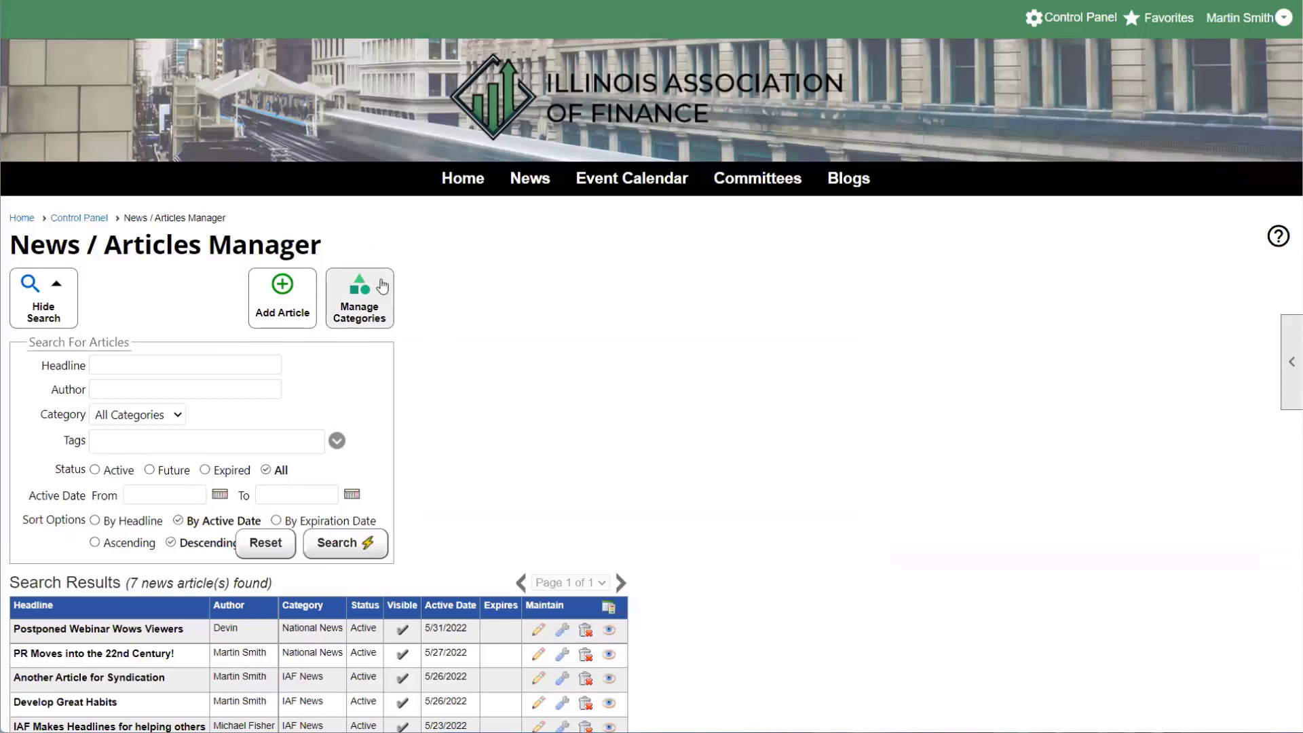
Step: Open Manage Categories and start a new category with sharing ticked, then close it unsaved
{"action": "left_click", "coordinate": [369, 299]}
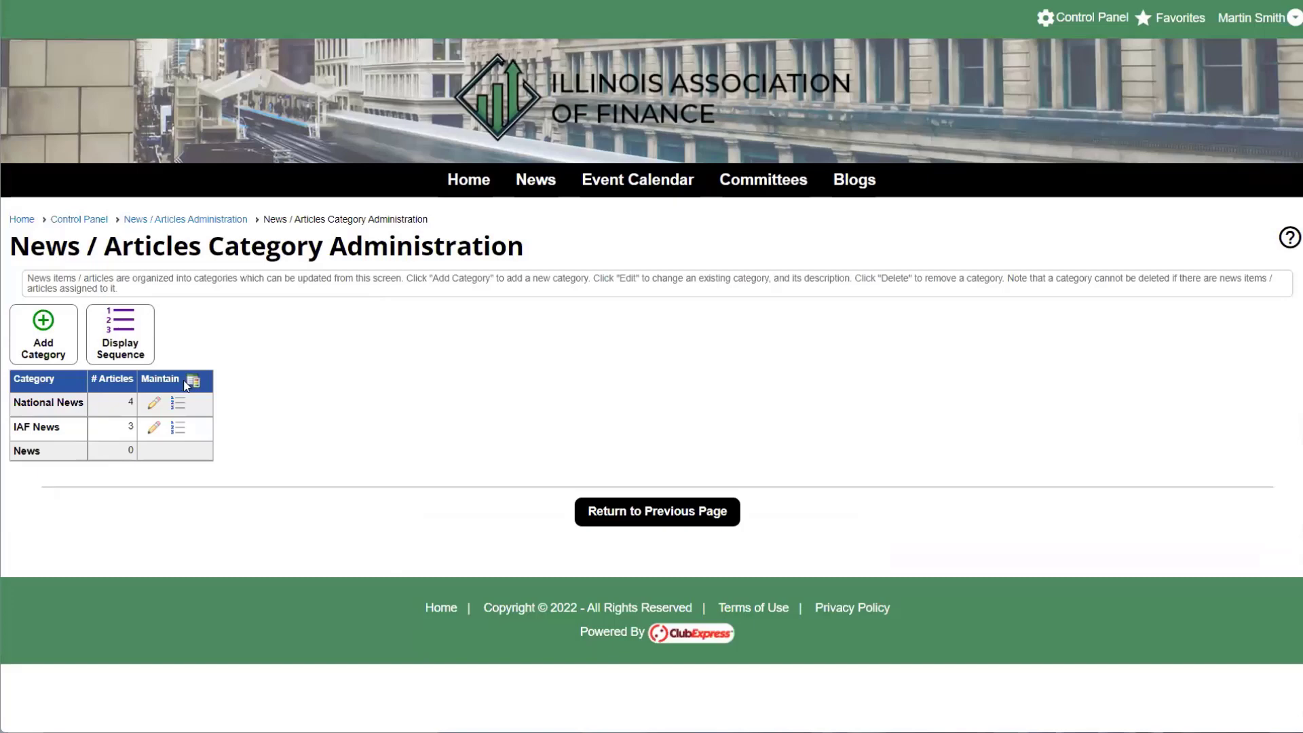
{"action": "left_click", "coordinate": [46, 339]}
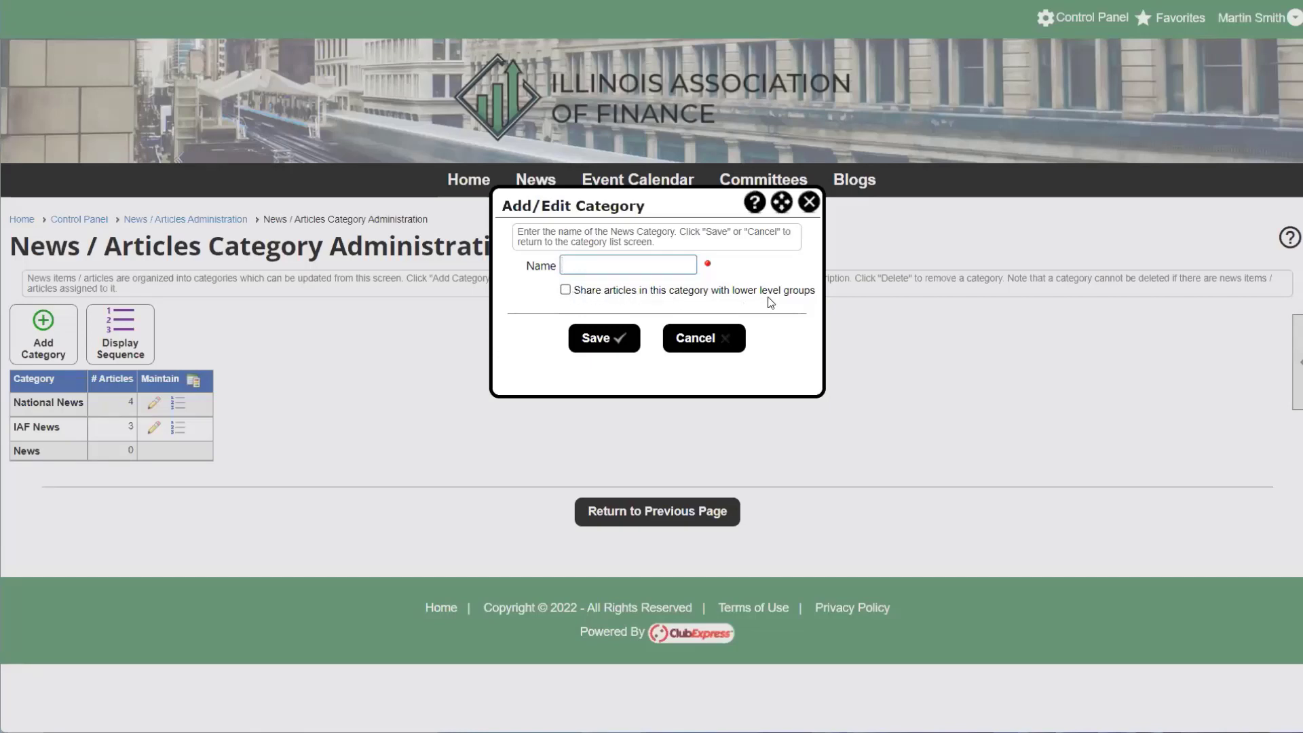
{"action": "left_click", "coordinate": [565, 290]}
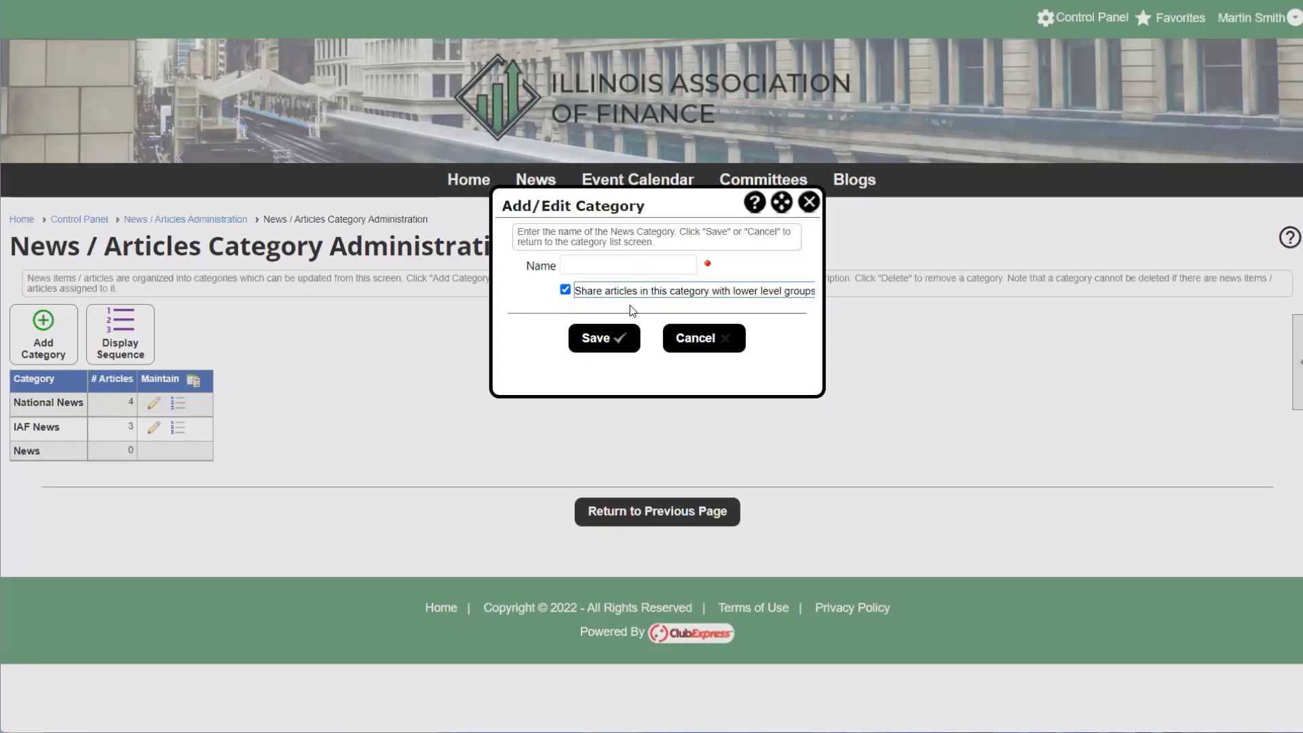
{"action": "left_click", "coordinate": [803, 206]}
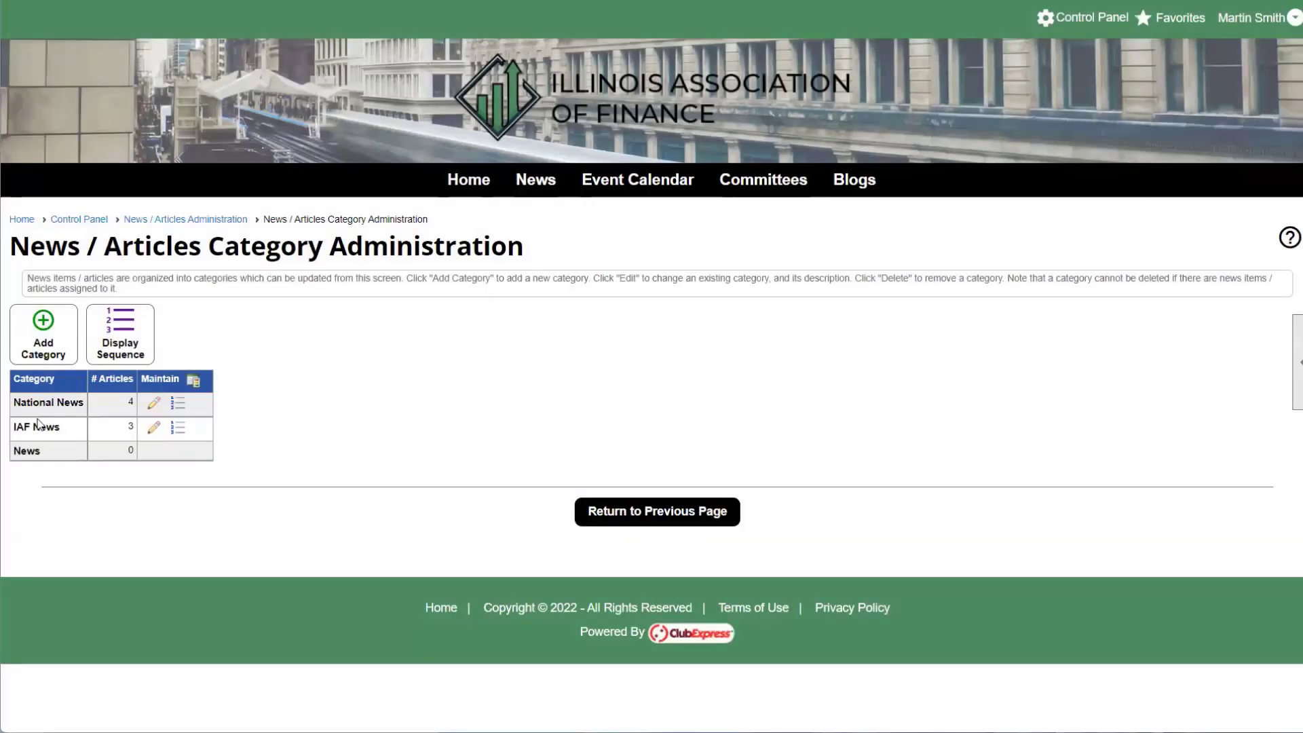
{"action": "left_click_drag", "start_coordinate": [67, 422], "coordinate": [14, 407]}
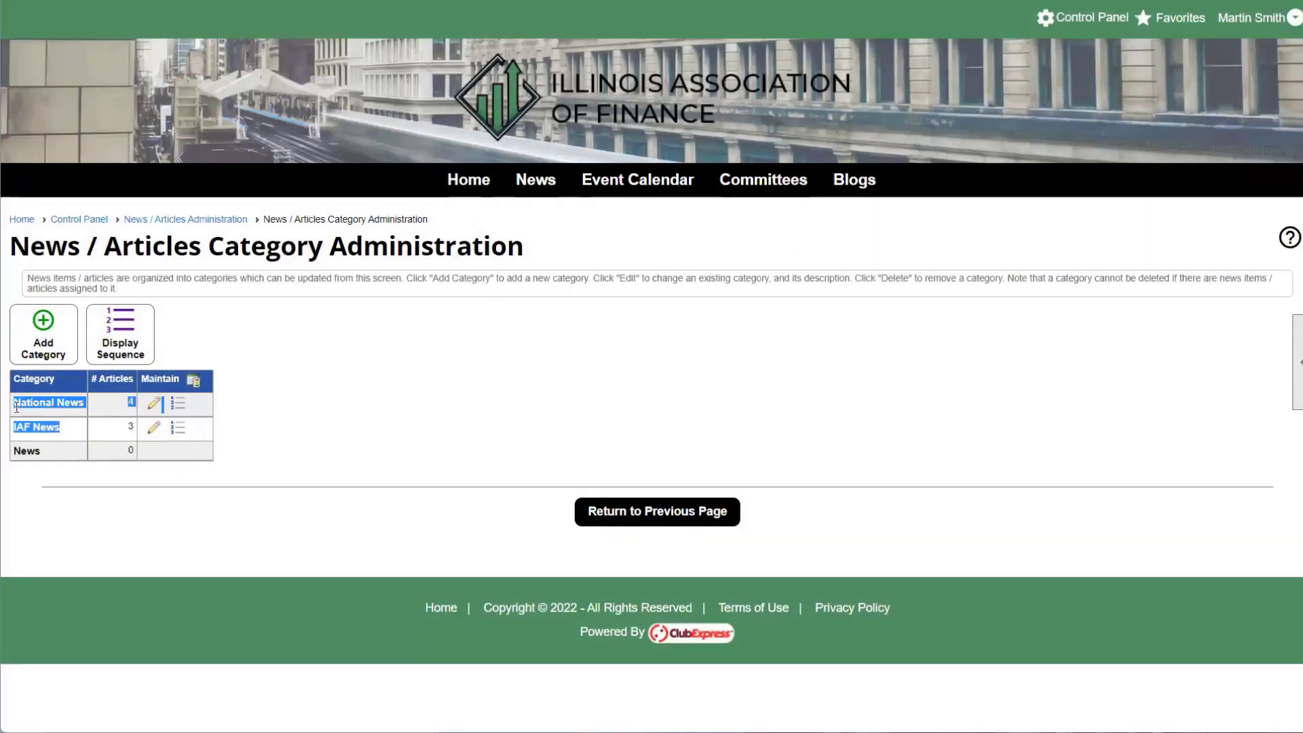
{"action": "left_click", "coordinate": [12, 411]}
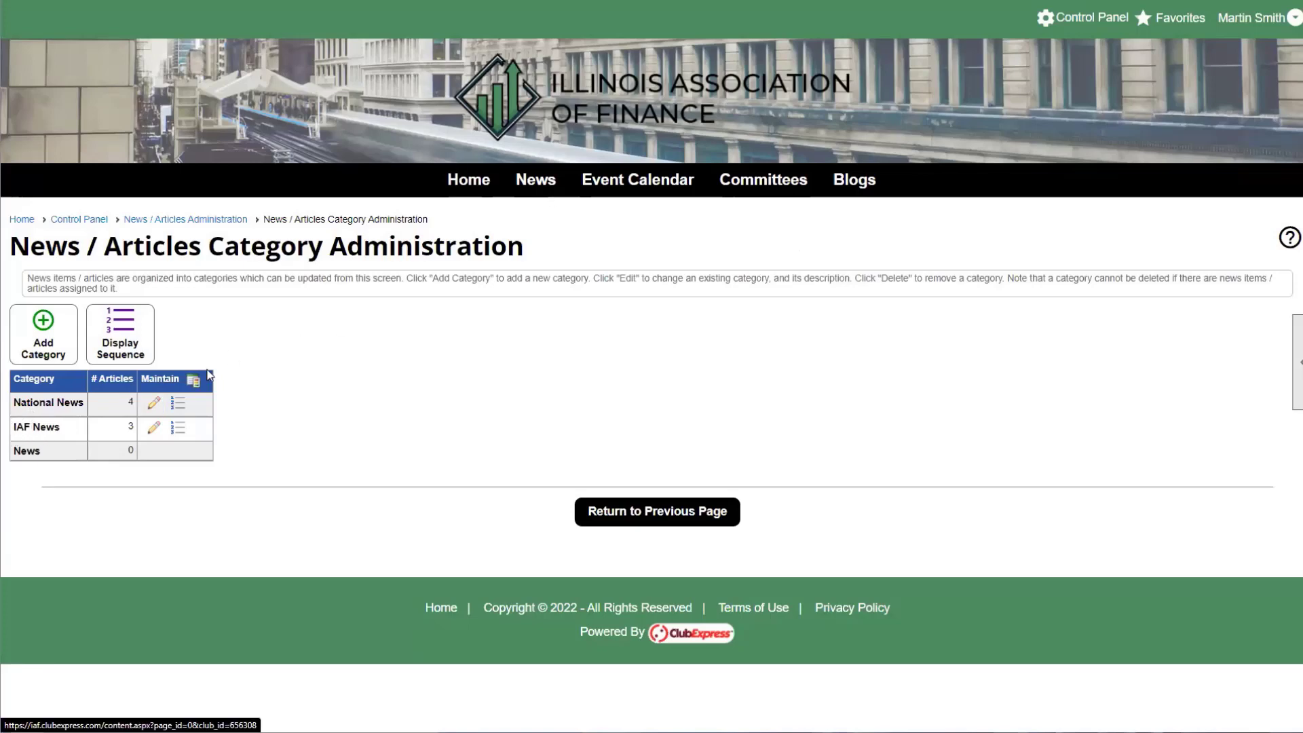
{"action": "left_click_drag", "start_coordinate": [47, 454], "coordinate": [13, 401]}
{"action": "left_click", "coordinate": [18, 466]}
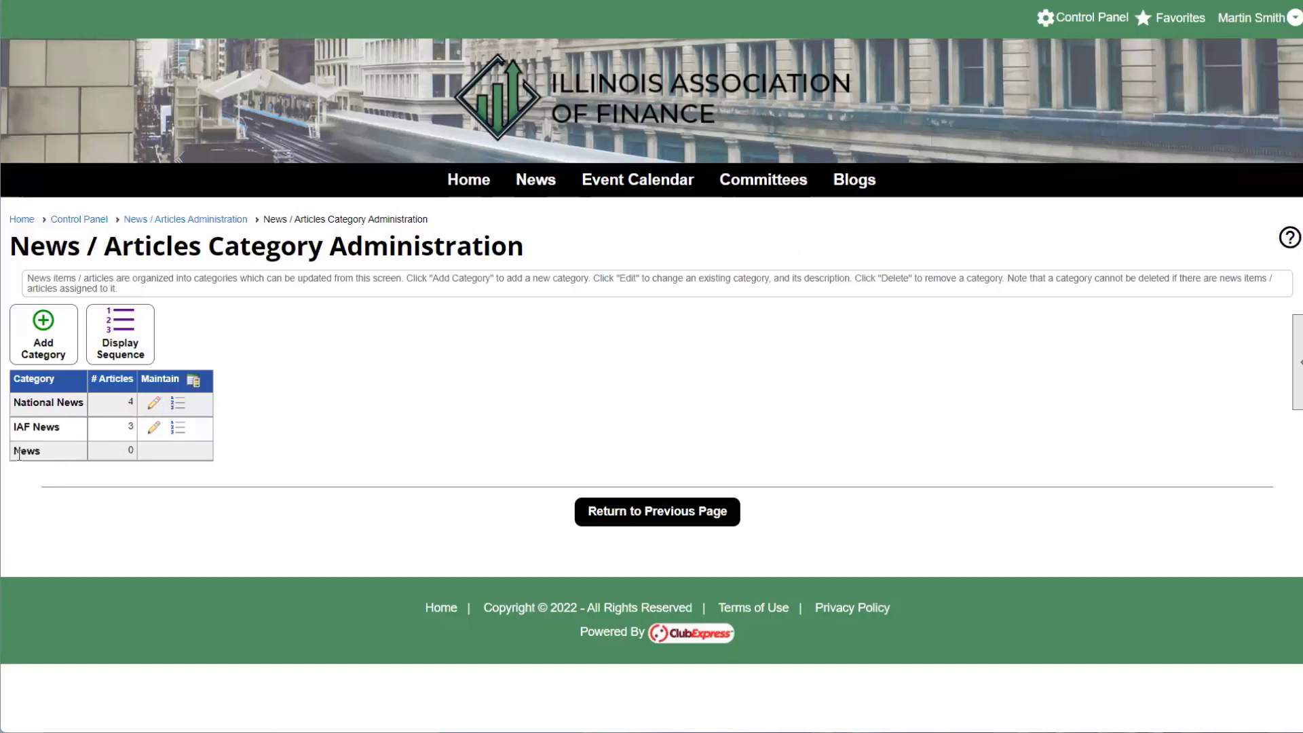
{"action": "left_click_drag", "start_coordinate": [13, 452], "coordinate": [68, 450]}
{"action": "left_click", "coordinate": [68, 450]}
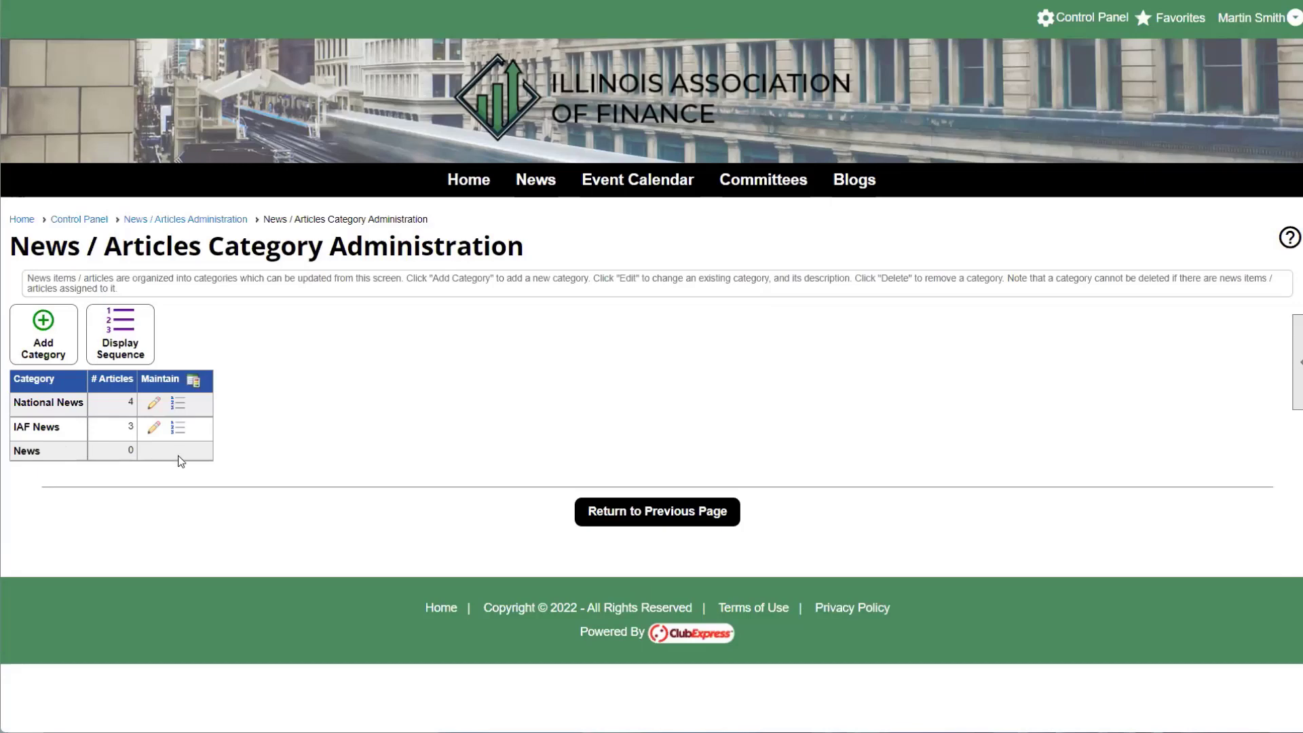
{"action": "left_click_drag", "start_coordinate": [68, 429], "coordinate": [14, 402]}
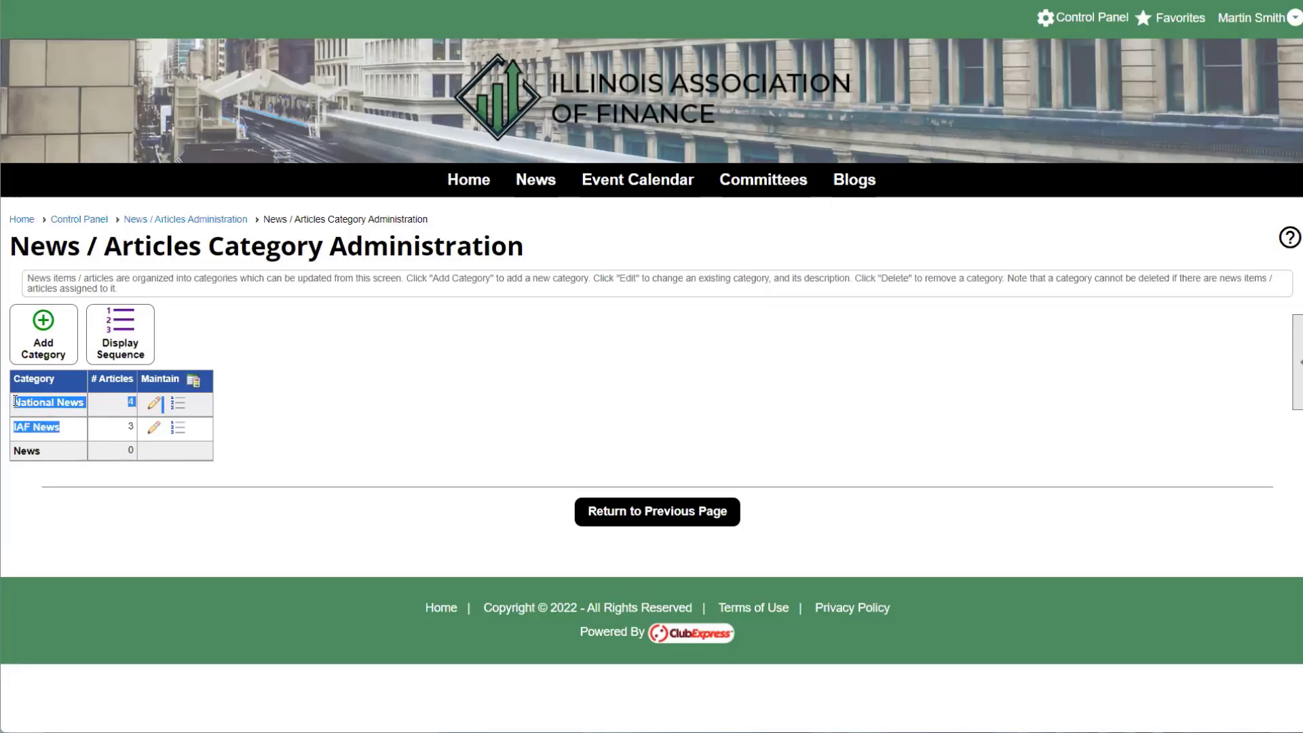
{"action": "left_click", "coordinate": [61, 433]}
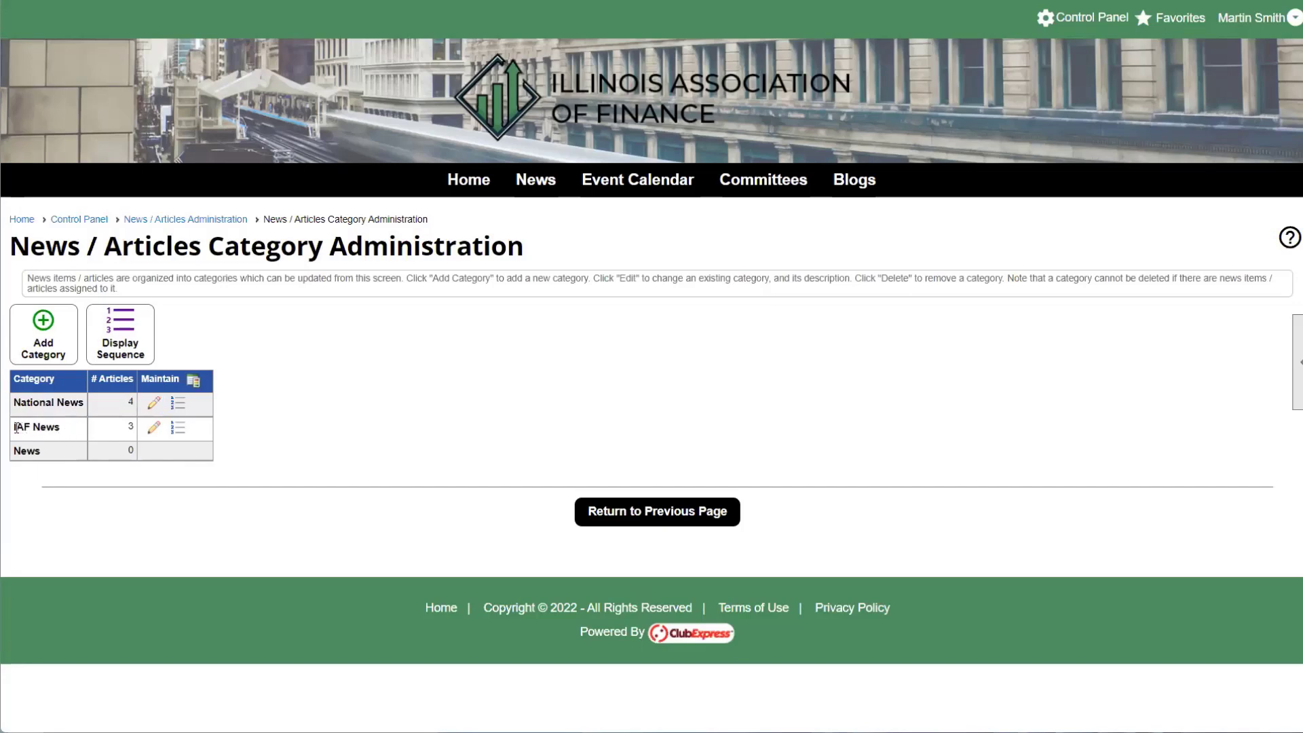
Step: In Display Sequence, move National News above IAF News and save the order
{"action": "left_click", "coordinate": [121, 341]}
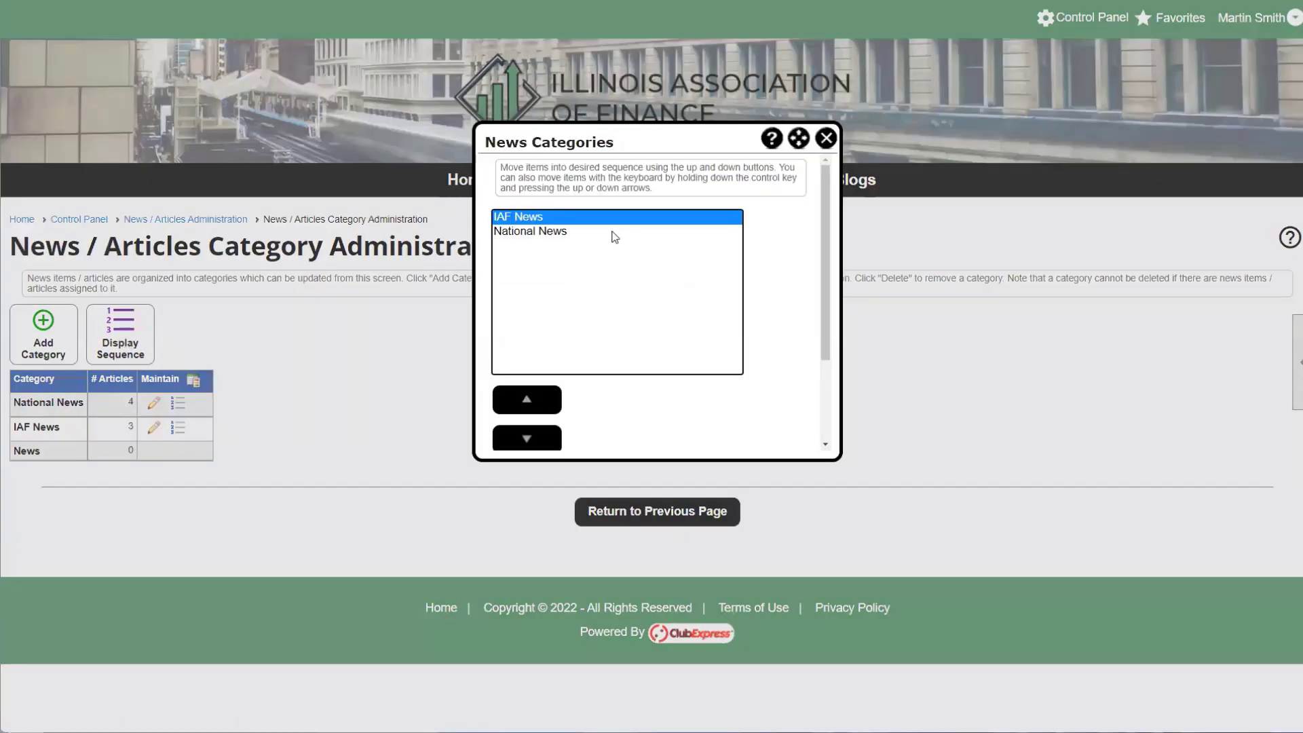
{"action": "left_click", "coordinate": [526, 222]}
{"action": "left_click", "coordinate": [525, 231]}
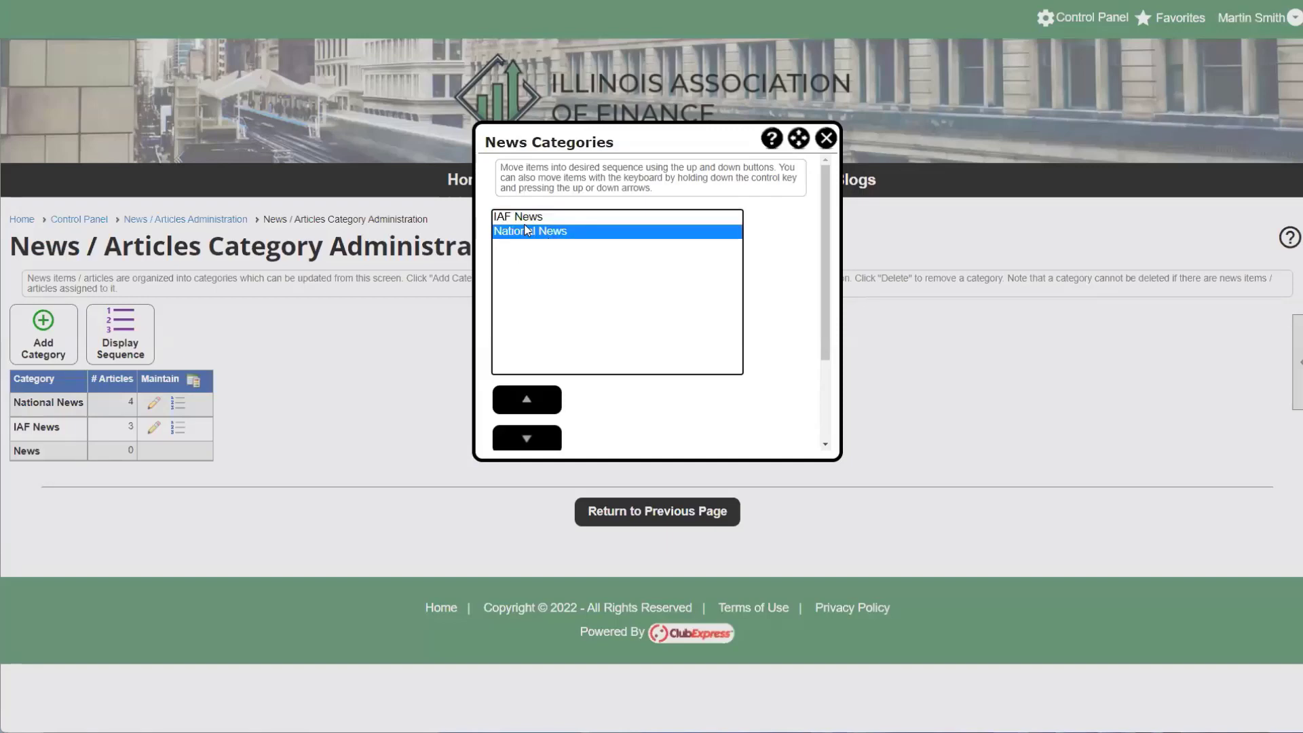
{"action": "left_click", "coordinate": [541, 399]}
{"action": "left_click", "coordinate": [538, 439]}
{"action": "left_click", "coordinate": [539, 400]}
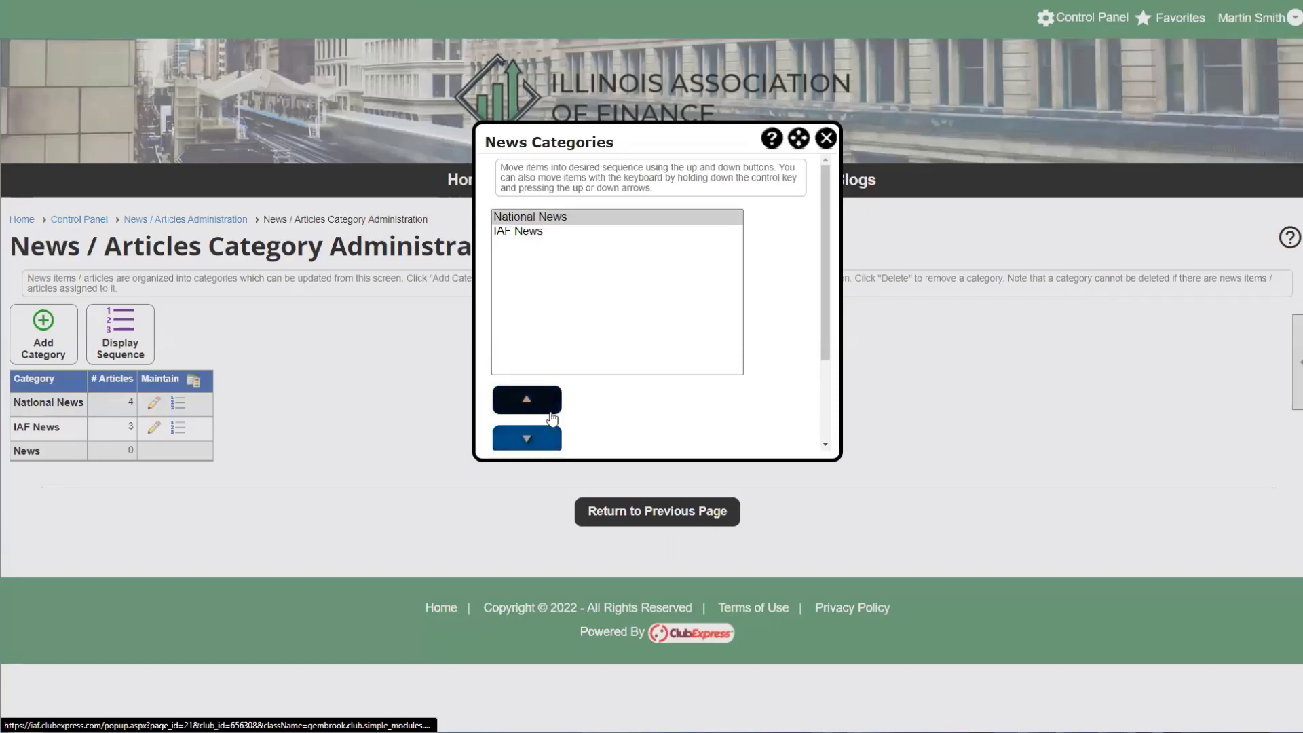
{"action": "scroll", "coordinate": [647, 378], "scroll_direction": "down", "scroll_amount": 1}
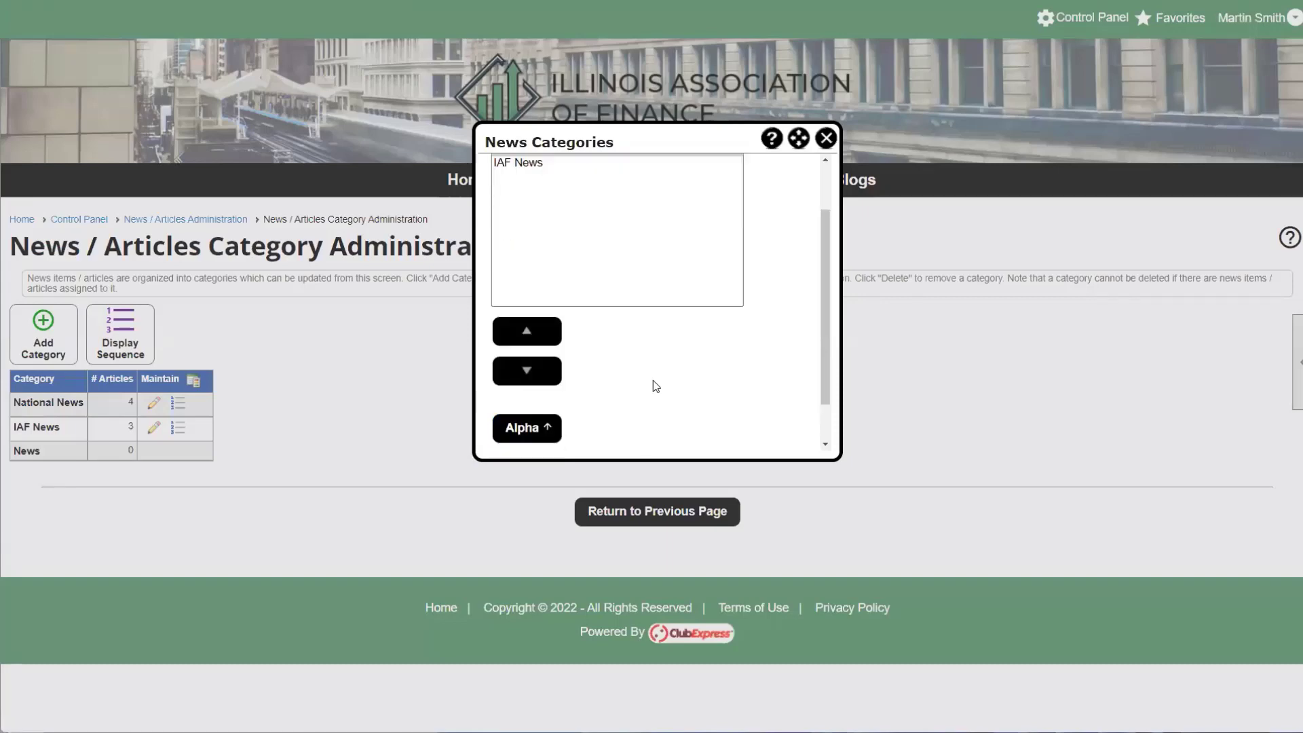
{"action": "scroll", "coordinate": [653, 379], "scroll_direction": "up", "scroll_amount": 1}
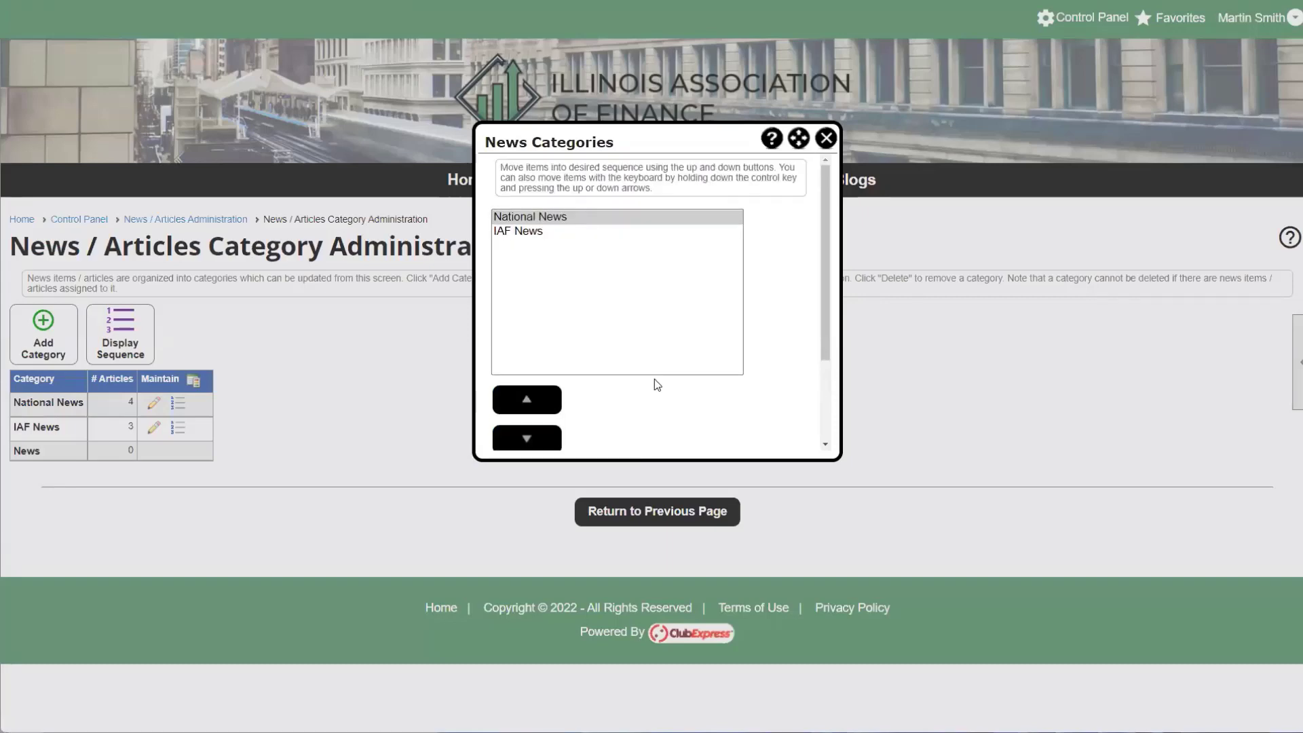
{"action": "scroll", "coordinate": [654, 379], "scroll_direction": "down", "scroll_amount": 1}
{"action": "scroll", "coordinate": [654, 378], "scroll_direction": "down", "scroll_amount": 1}
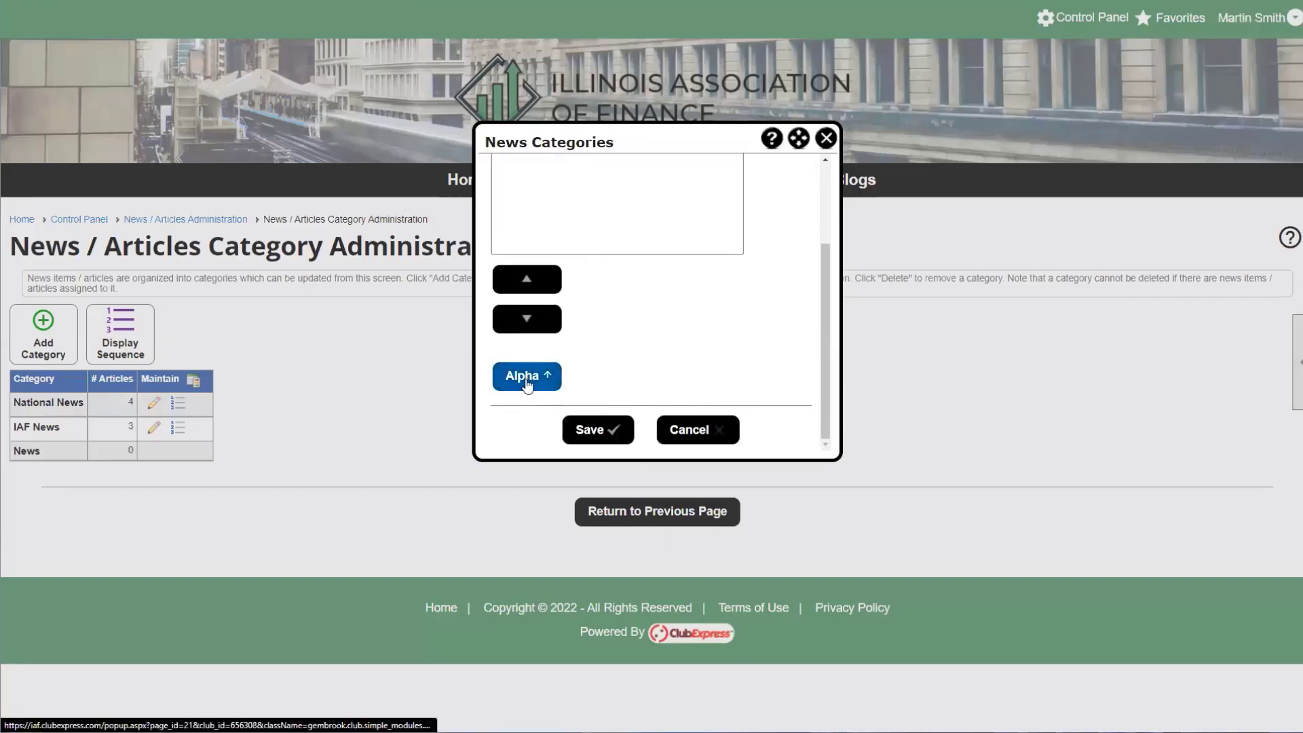
{"action": "scroll", "coordinate": [546, 224], "scroll_direction": "up", "scroll_amount": 1}
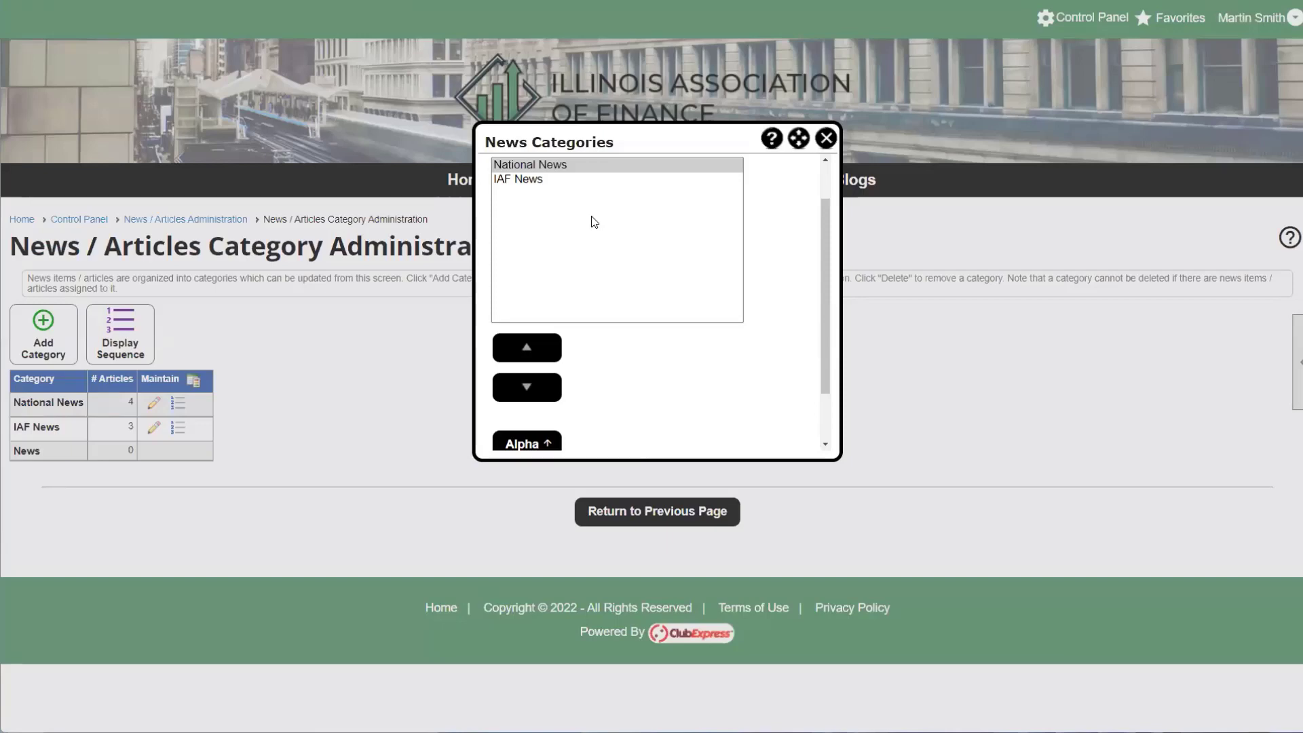
{"action": "scroll", "coordinate": [611, 306], "scroll_direction": "down", "scroll_amount": 1}
{"action": "scroll", "coordinate": [663, 359], "scroll_direction": "up", "scroll_amount": 2}
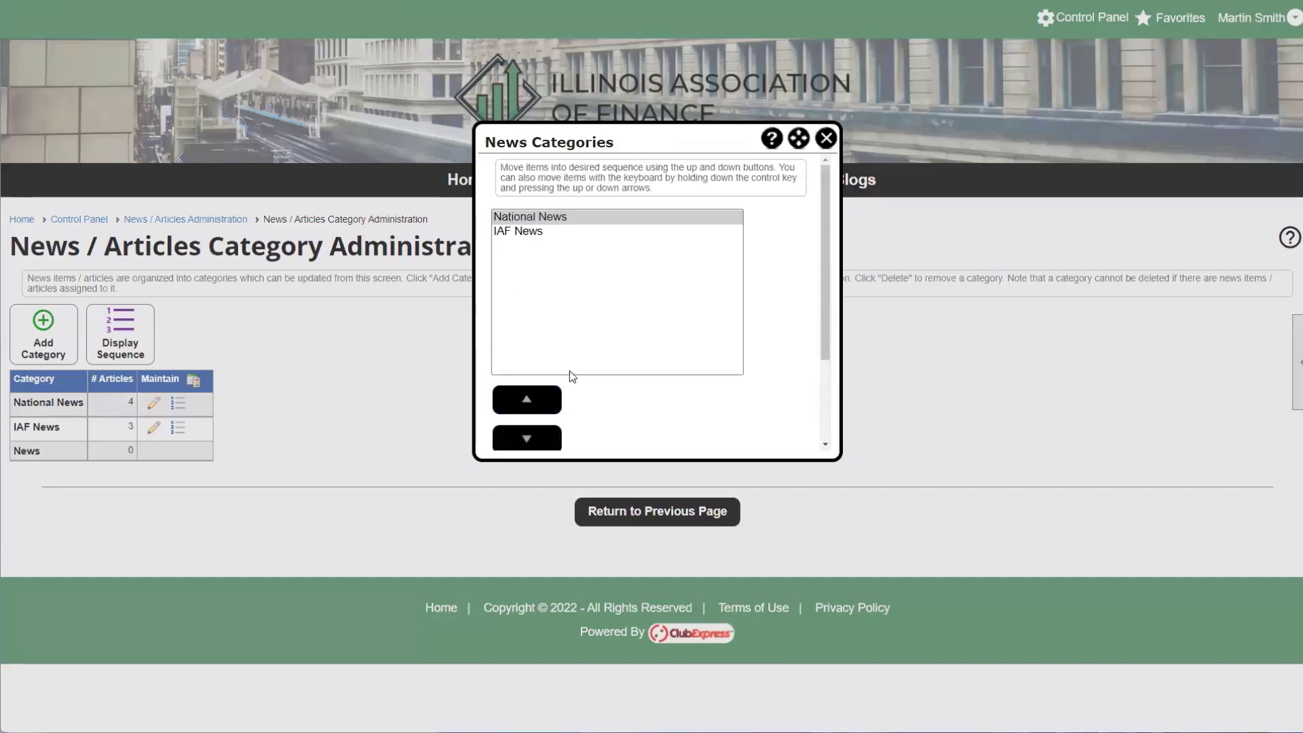
{"action": "scroll", "coordinate": [568, 369], "scroll_direction": "down", "scroll_amount": 2}
{"action": "scroll", "coordinate": [542, 237], "scroll_direction": "up", "scroll_amount": 3}
{"action": "scroll", "coordinate": [536, 242], "scroll_direction": "down", "scroll_amount": 3}
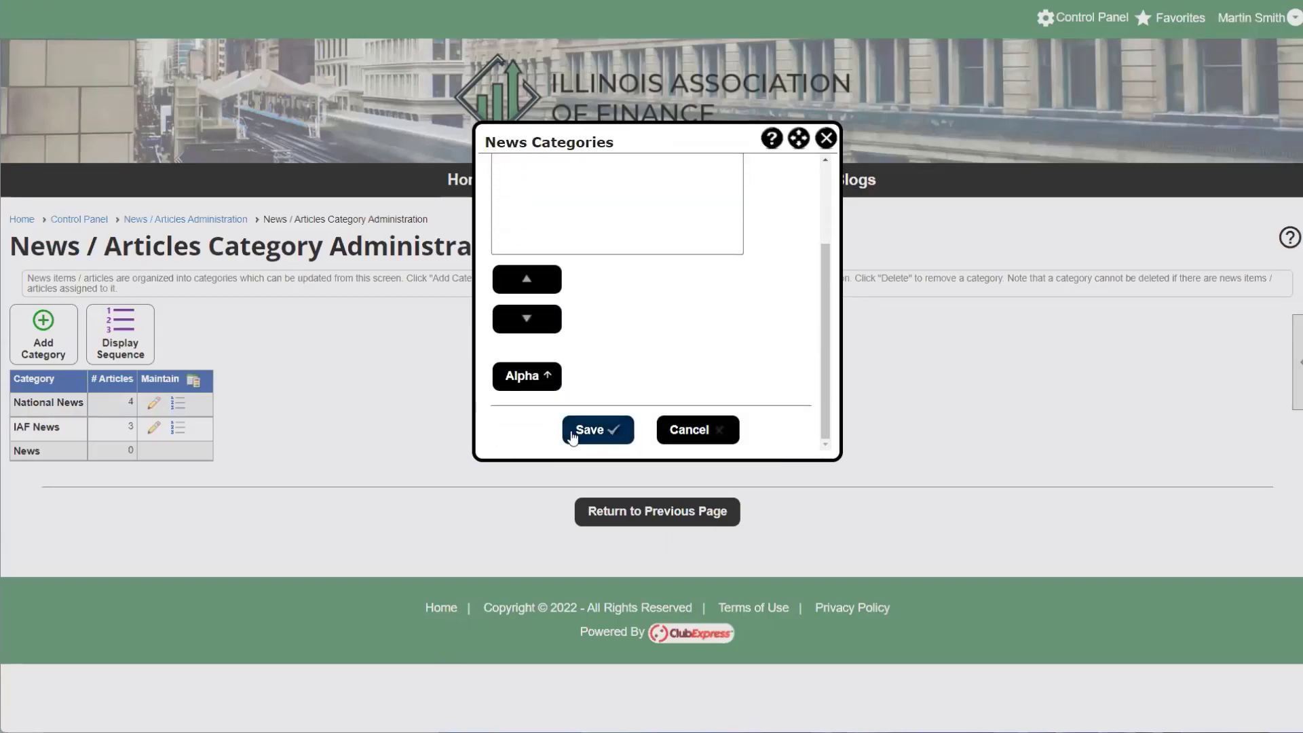
{"action": "left_click", "coordinate": [612, 432]}
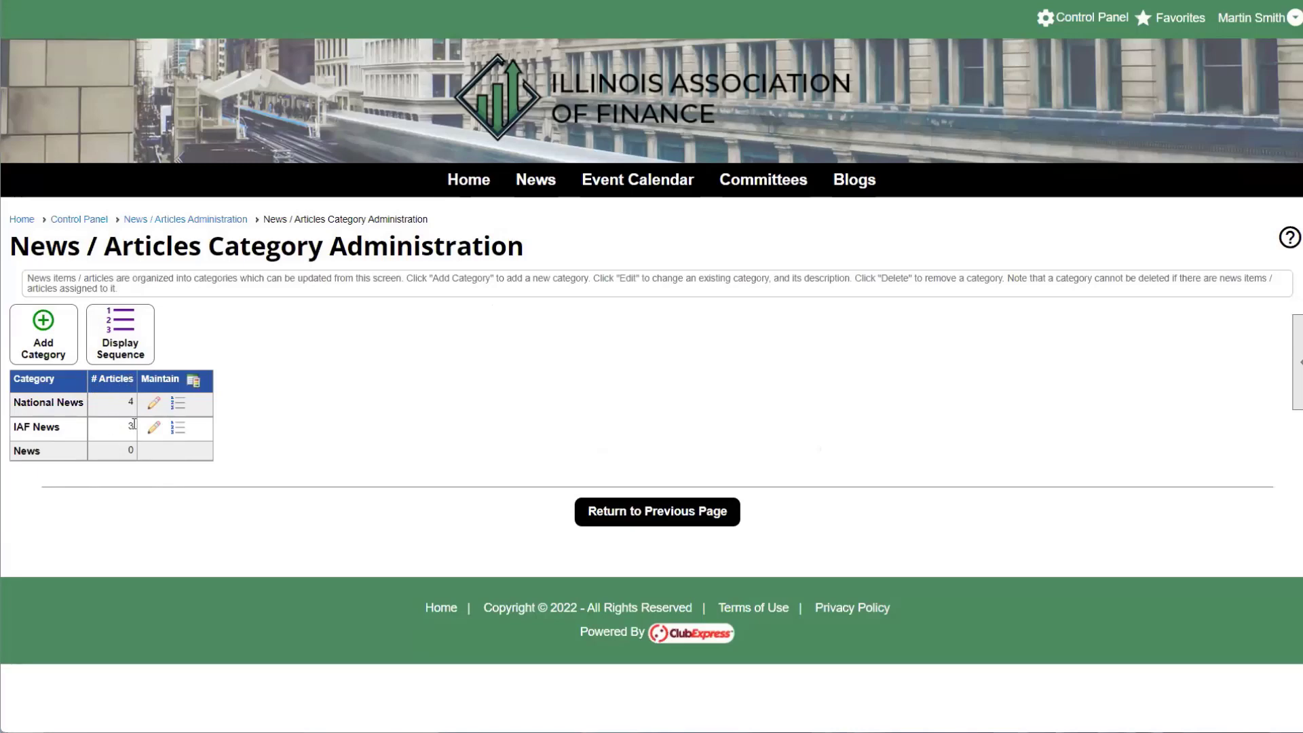
Step: In National News' article sequence, move Webinars for Planners above Test Sharing with Chapters and save
{"action": "left_click", "coordinate": [175, 407]}
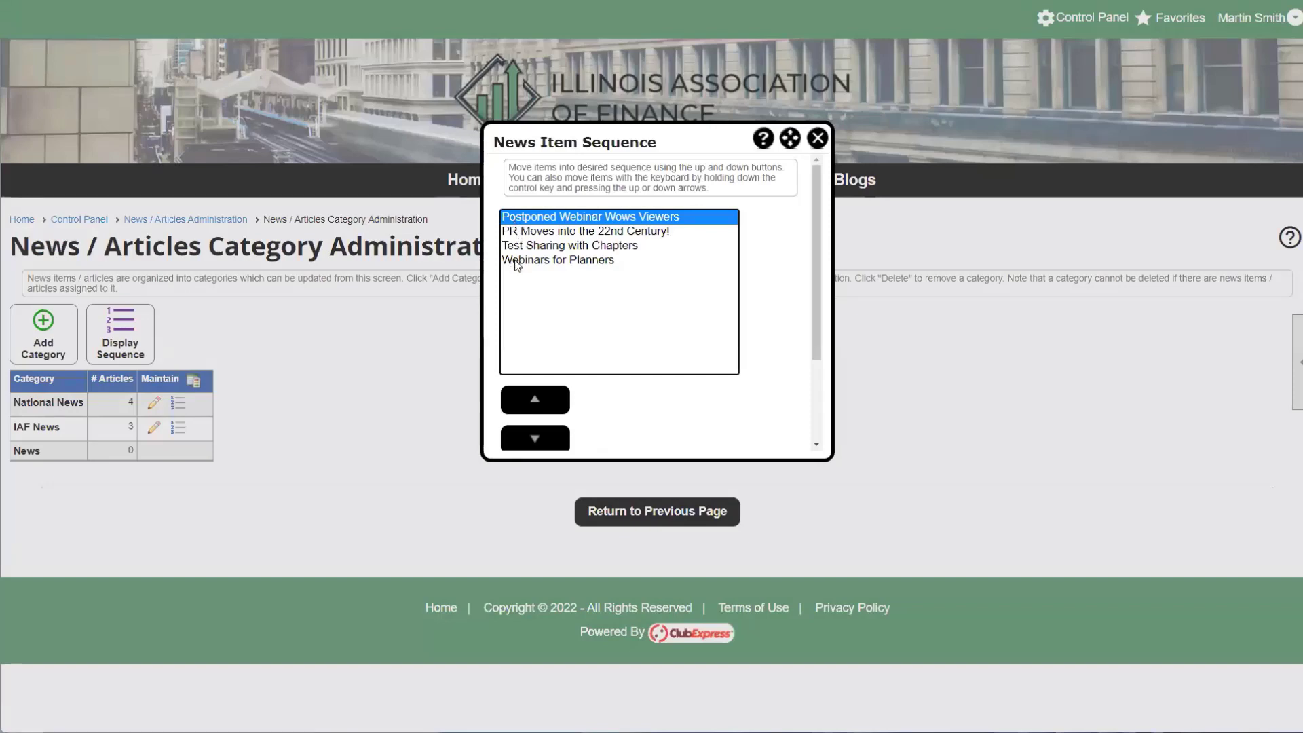
{"action": "left_click", "coordinate": [517, 265]}
{"action": "left_click", "coordinate": [528, 399]}
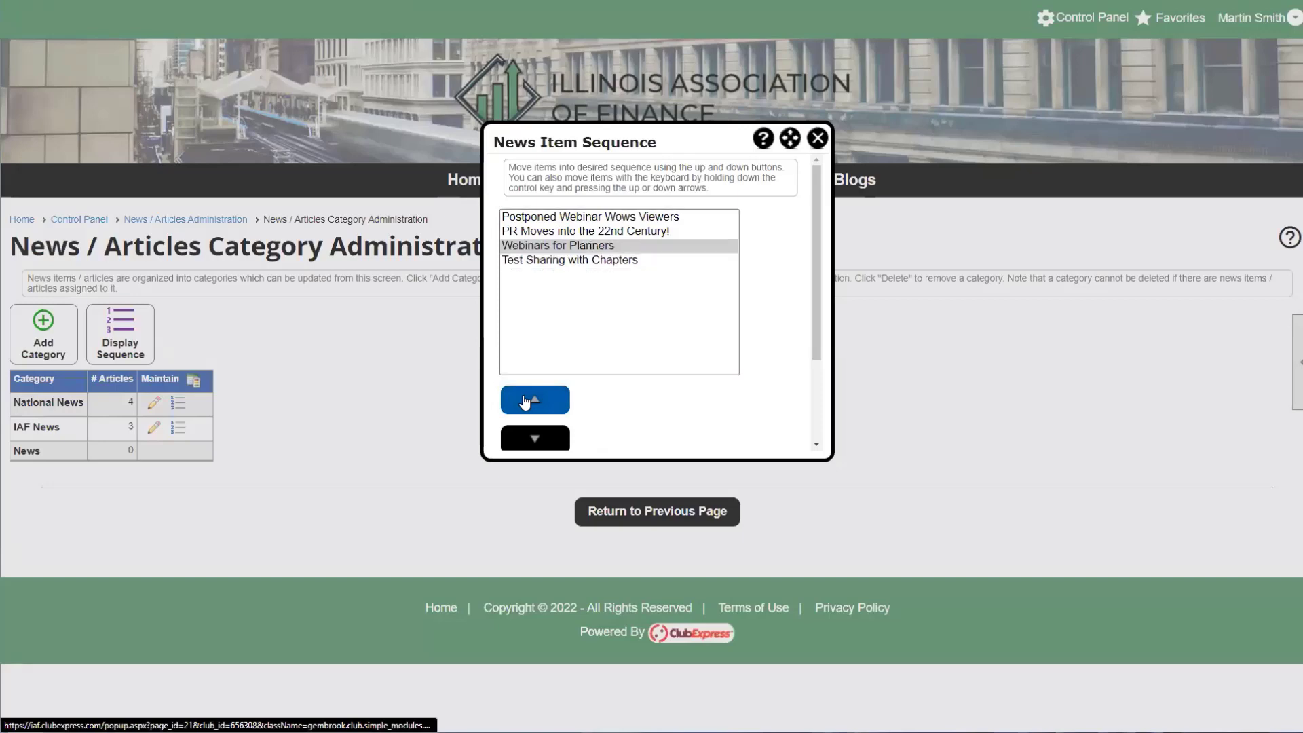
{"action": "scroll", "coordinate": [543, 400], "scroll_direction": "down", "scroll_amount": 3}
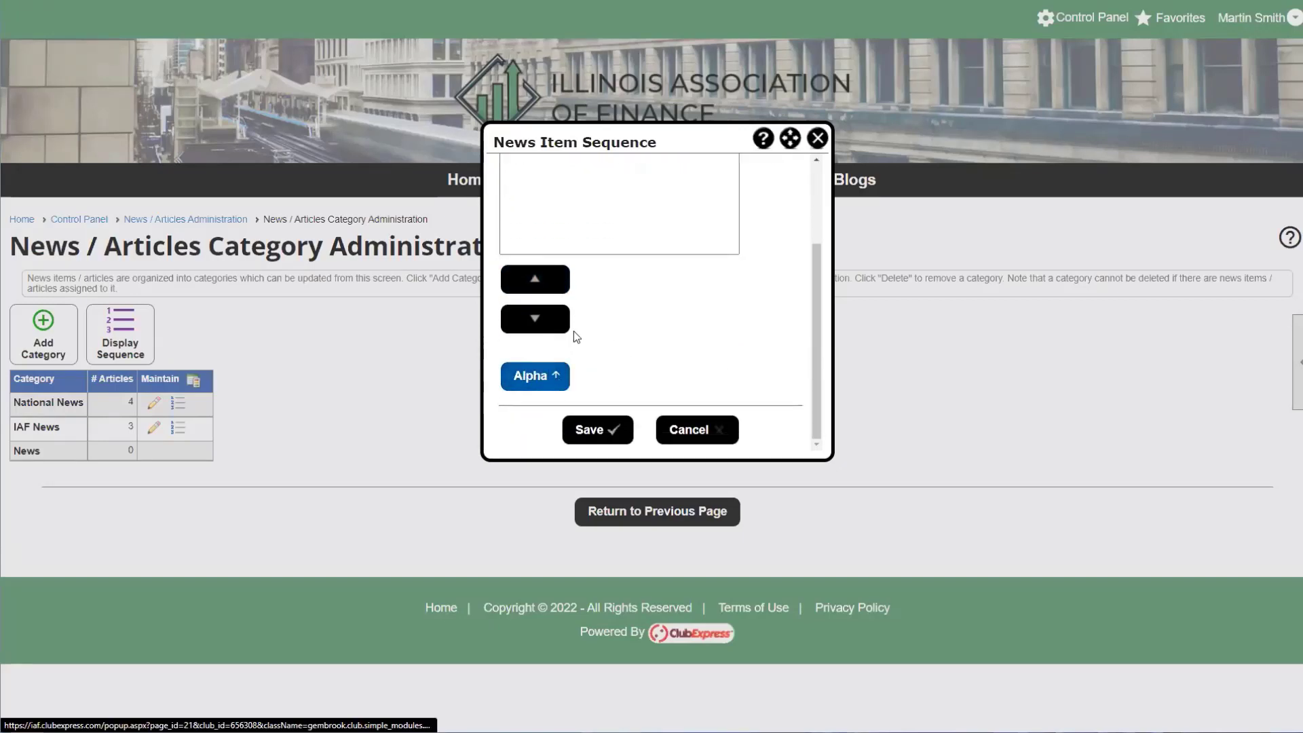
{"action": "left_click", "coordinate": [596, 430]}
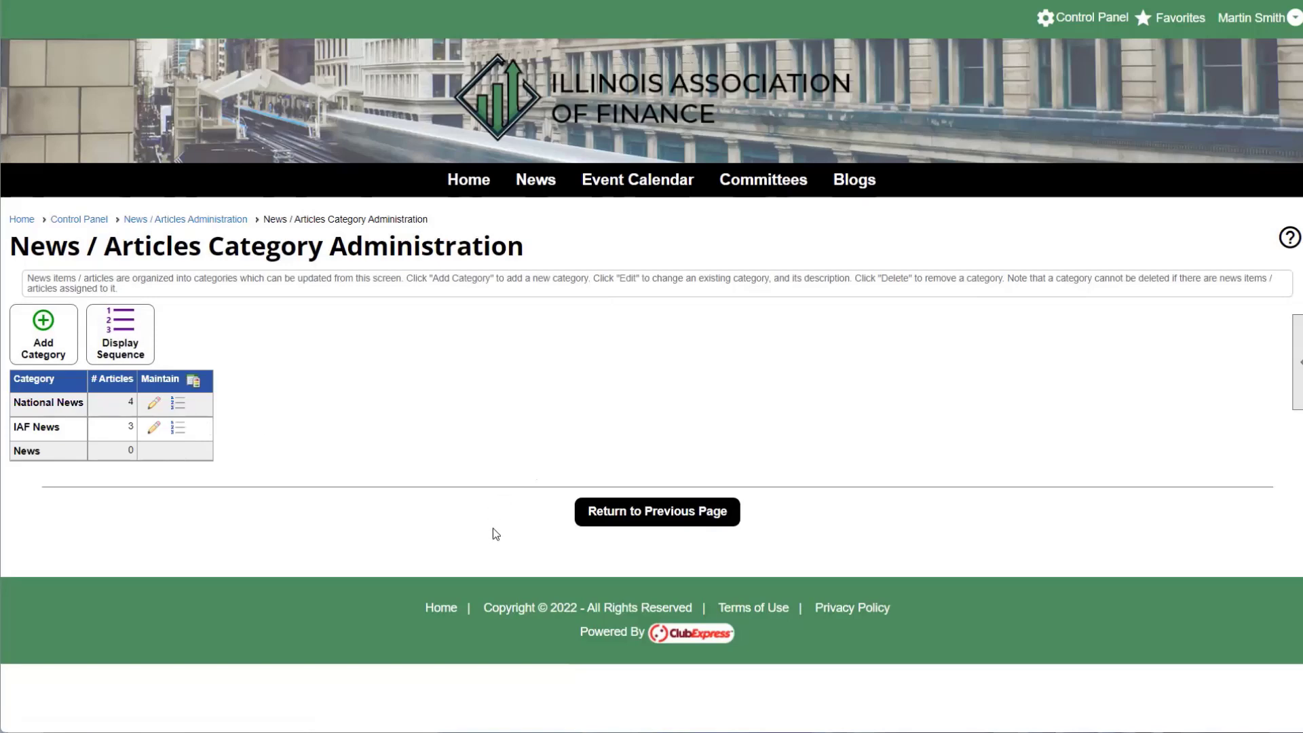
Step: Return to the News / Articles Manager and start a new article with Add Article
{"action": "left_click", "coordinate": [644, 512]}
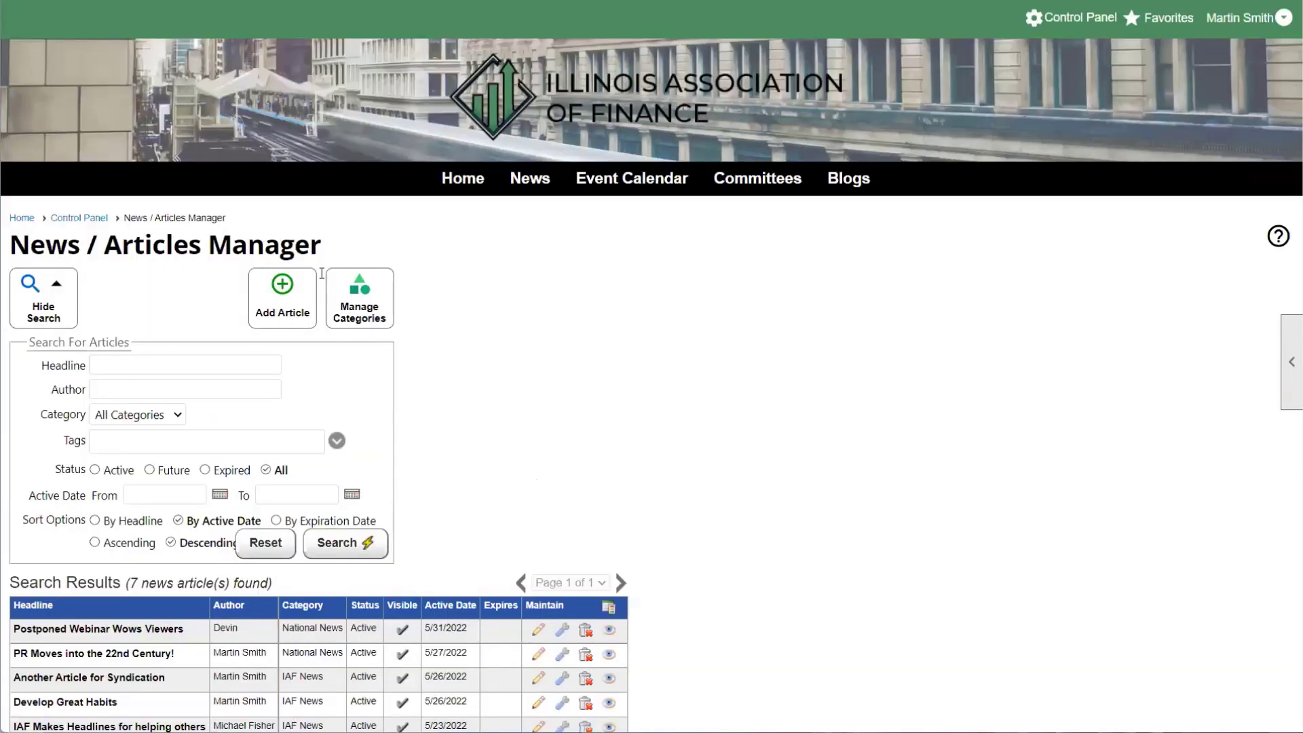
{"action": "scroll", "coordinate": [408, 309], "scroll_direction": "down", "scroll_amount": 1}
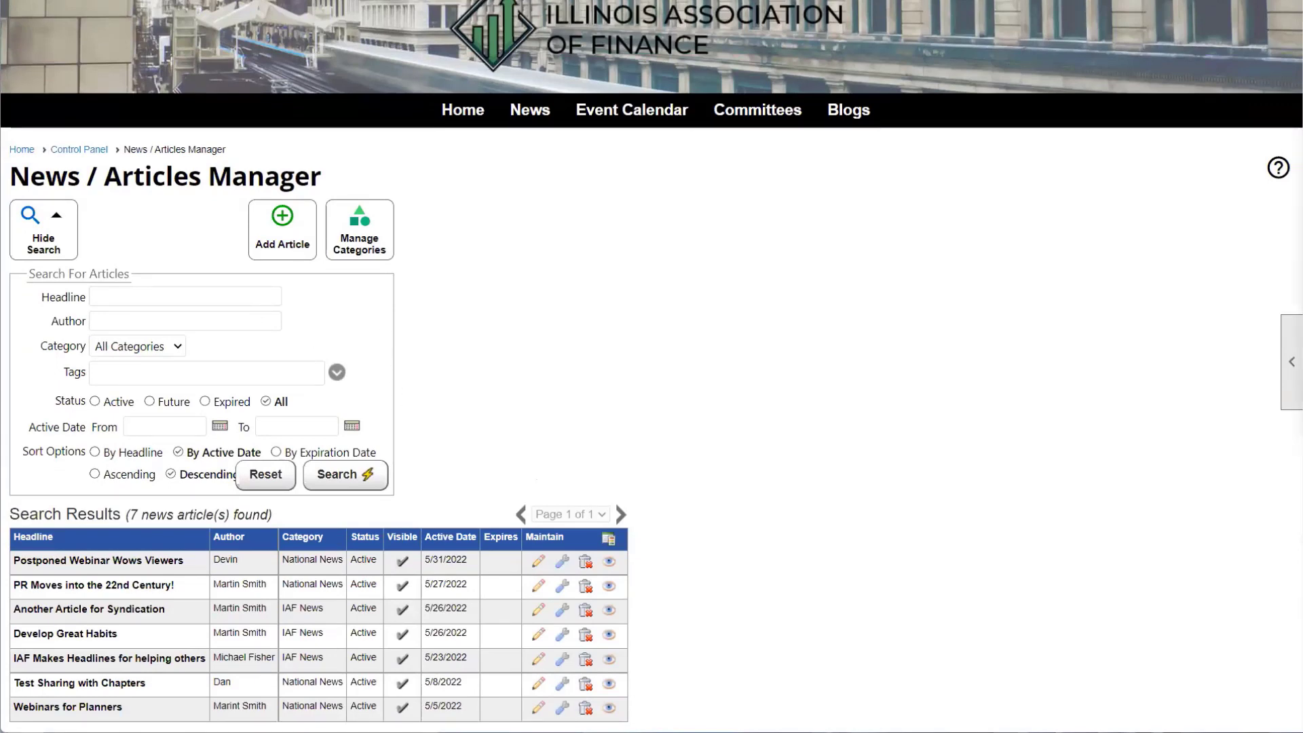
{"action": "scroll", "coordinate": [751, 483], "scroll_direction": "down", "scroll_amount": 1}
{"action": "scroll", "coordinate": [751, 483], "scroll_direction": "up", "scroll_amount": 1}
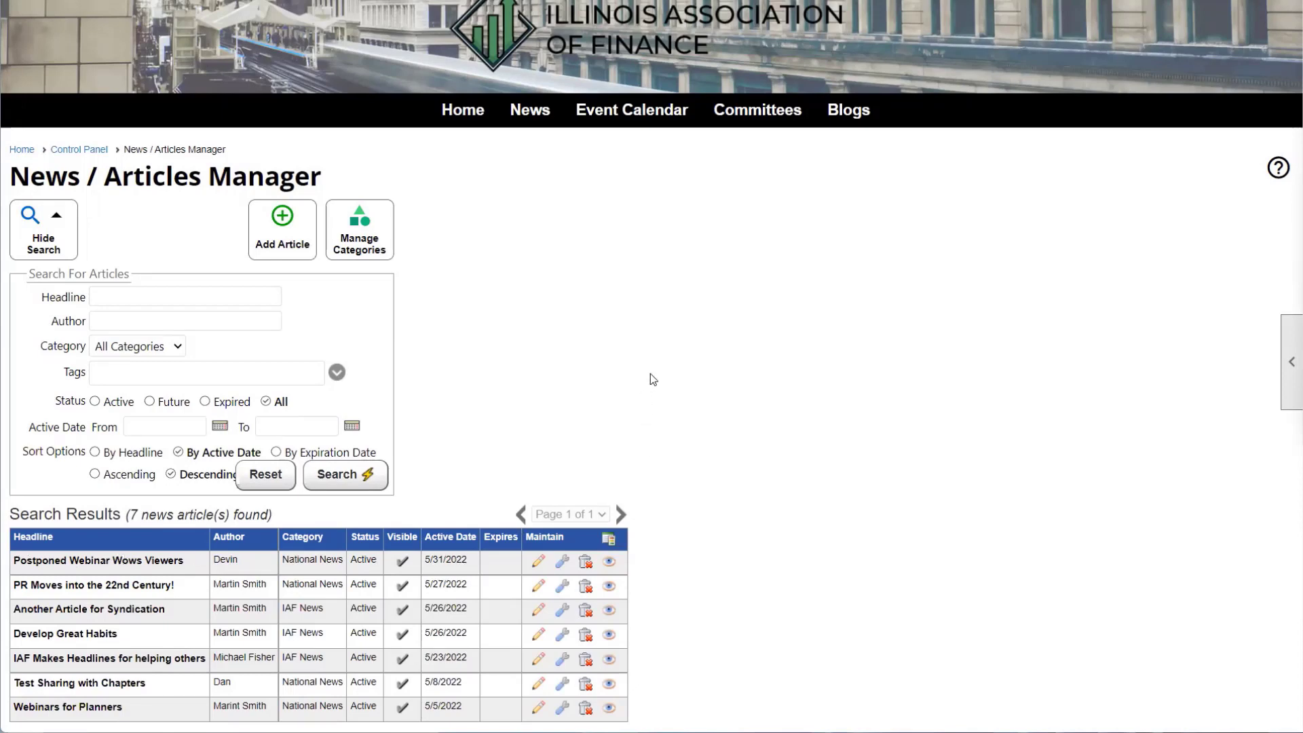
{"action": "left_click", "coordinate": [286, 226]}
Step: Choose National News as the new article's category
{"action": "left_click_drag", "start_coordinate": [599, 50], "coordinate": [724, 123]}
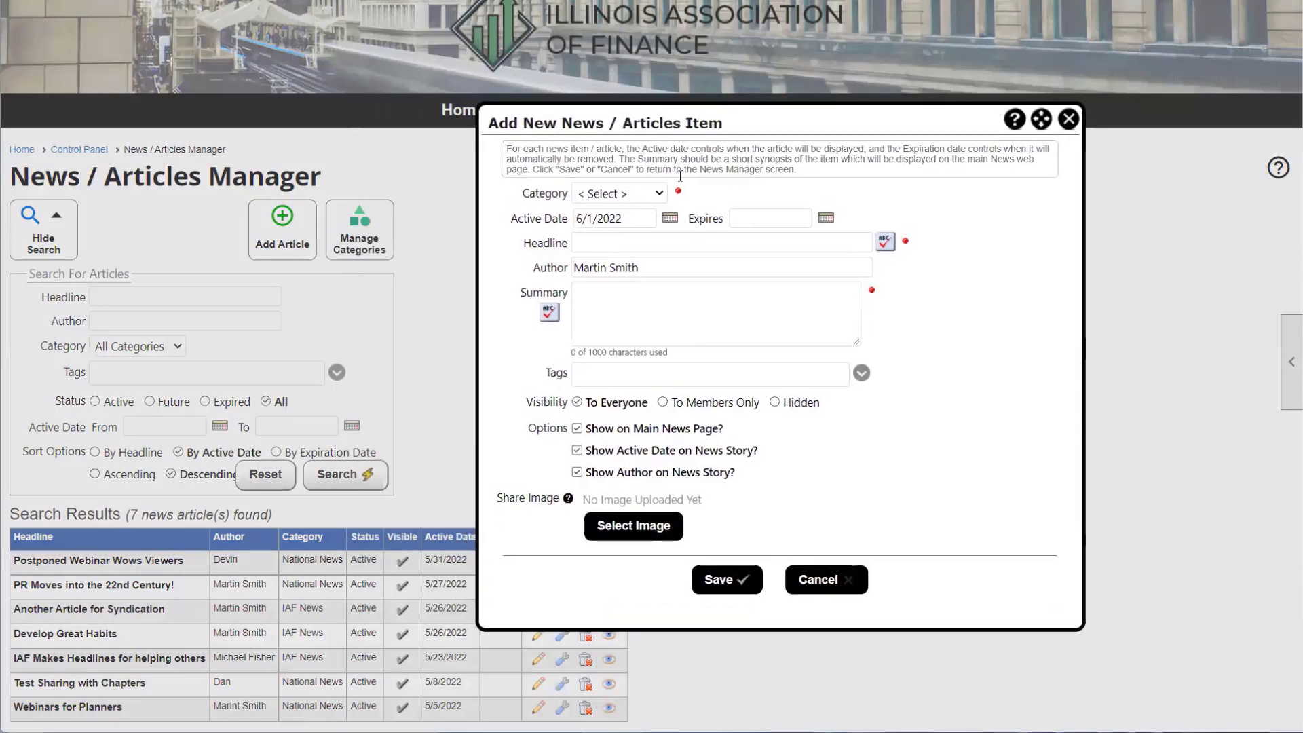
{"action": "left_click", "coordinate": [658, 196]}
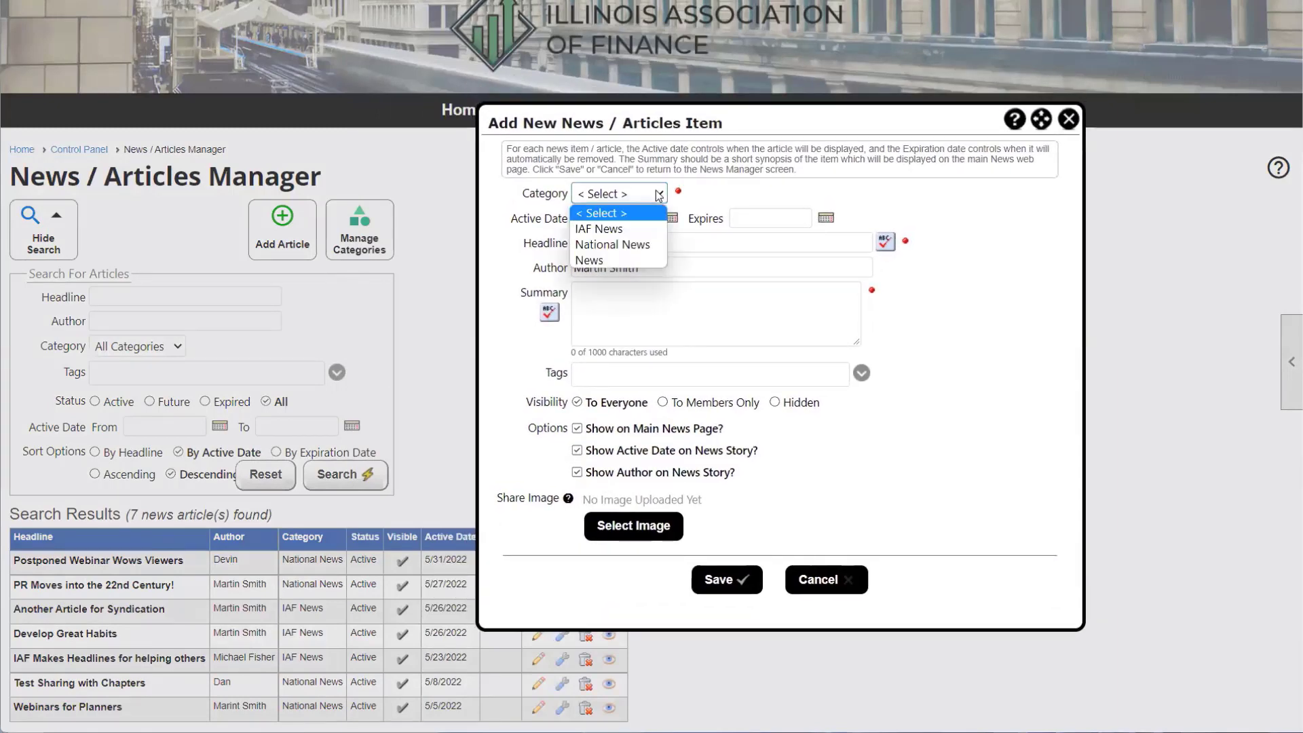
{"action": "left_click", "coordinate": [611, 243]}
Step: Set the active date to June 2 and the expiry date to June 15, 2022
{"action": "left_click_drag", "start_coordinate": [511, 224], "coordinate": [568, 228]}
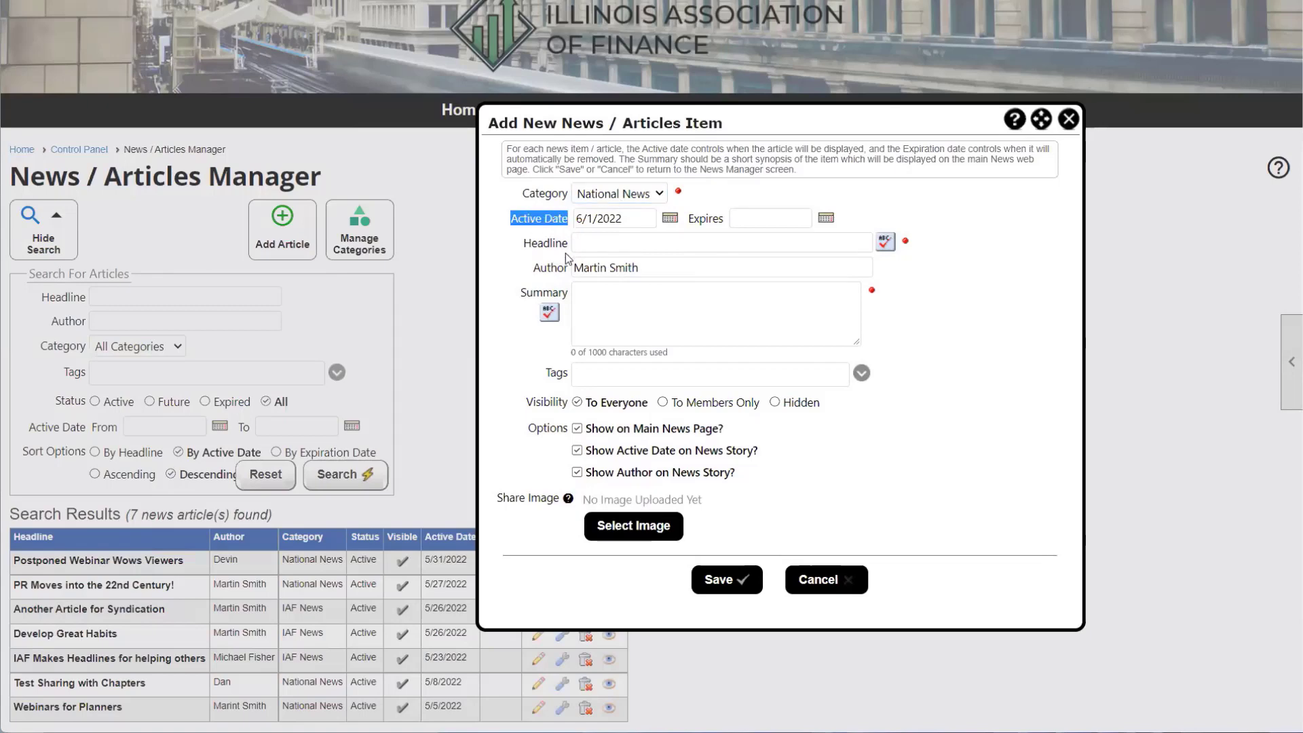
{"action": "left_click", "coordinate": [668, 225]}
{"action": "left_click", "coordinate": [678, 282]}
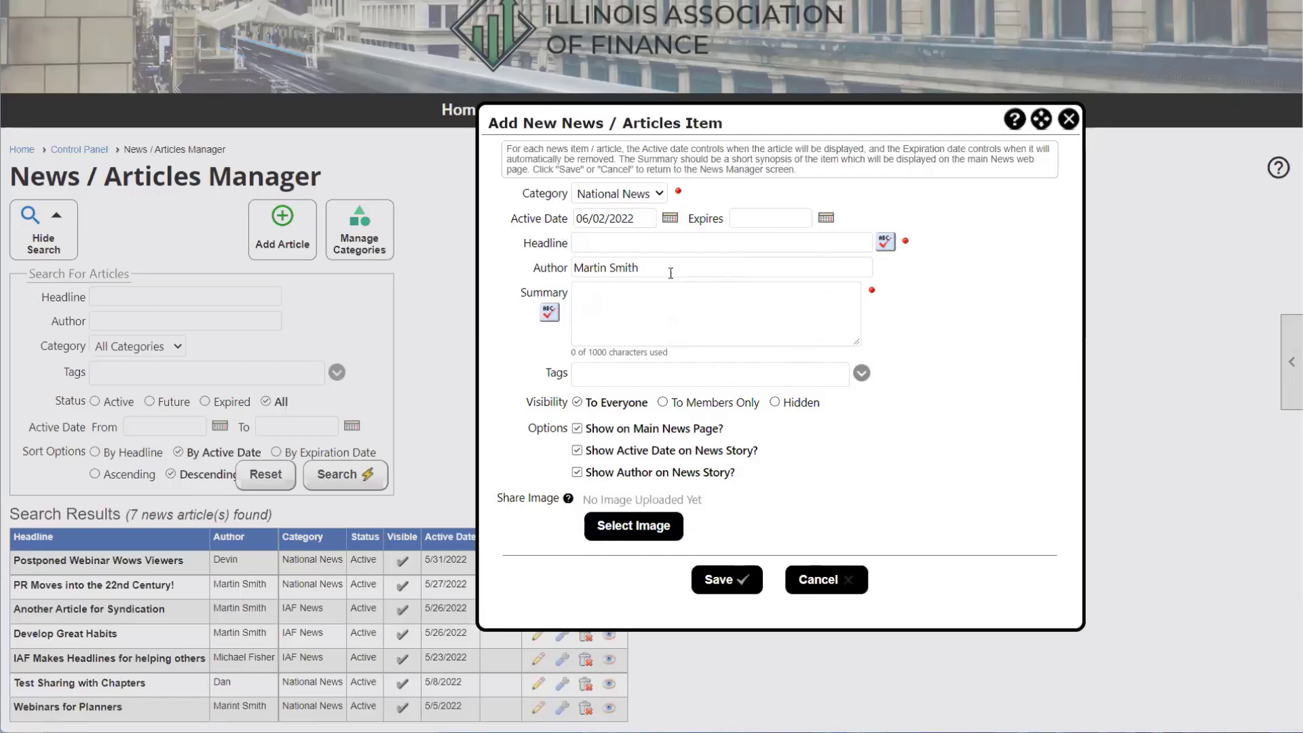
{"action": "left_click_drag", "start_coordinate": [576, 219], "coordinate": [636, 222]}
{"action": "left_click", "coordinate": [636, 222]}
{"action": "left_click", "coordinate": [827, 222]}
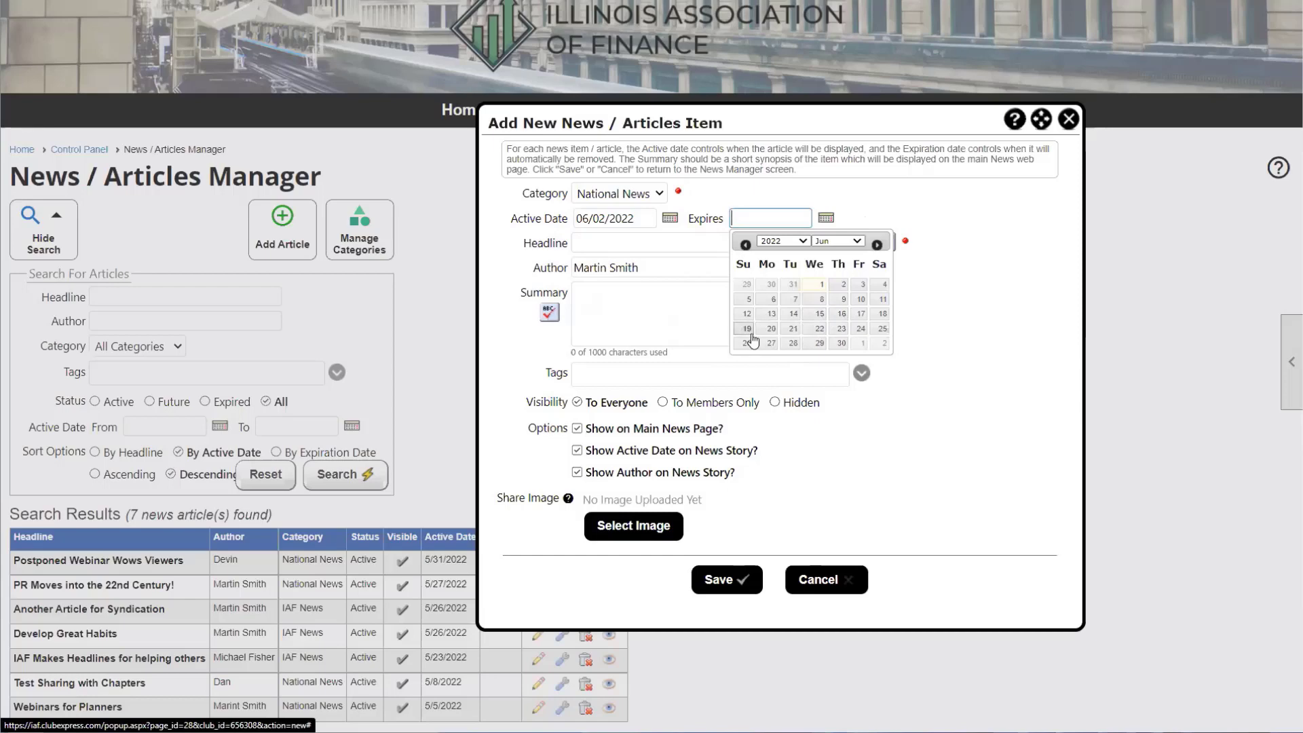
{"action": "left_click", "coordinate": [807, 316]}
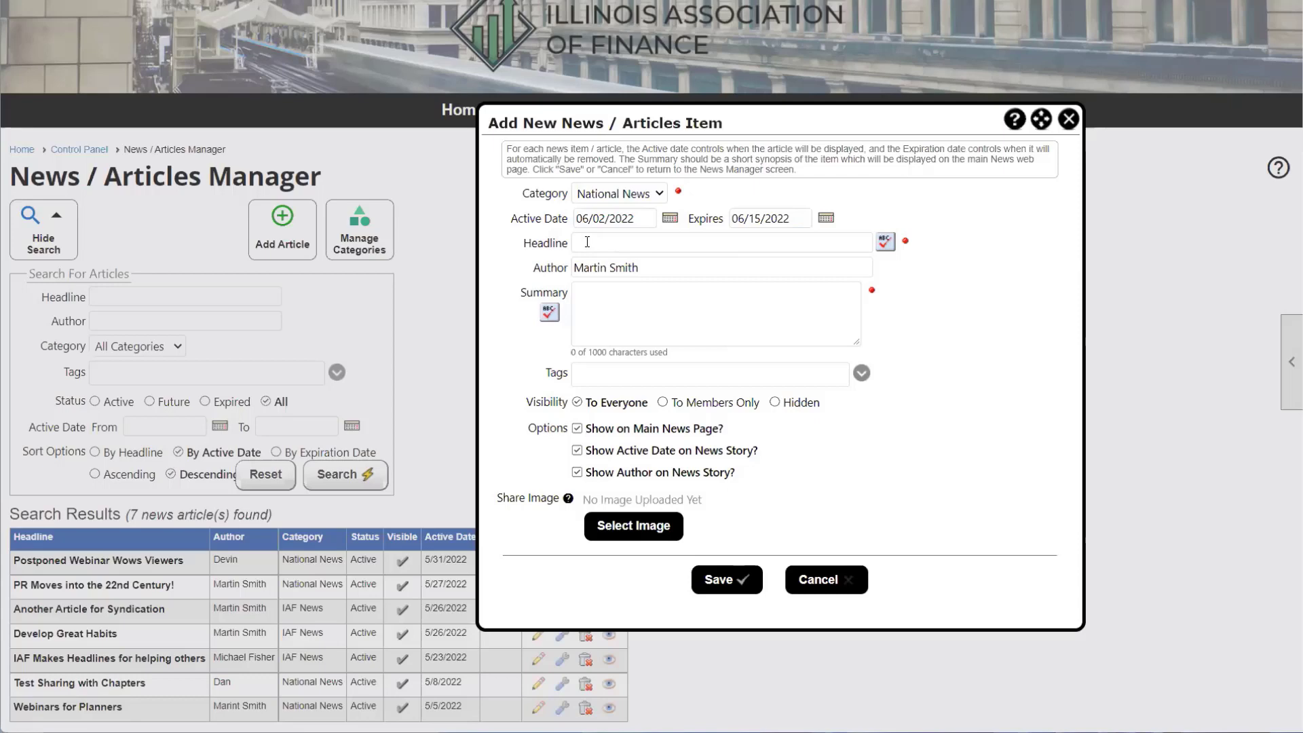
{"action": "left_click_drag", "start_coordinate": [617, 269], "coordinate": [571, 273]}
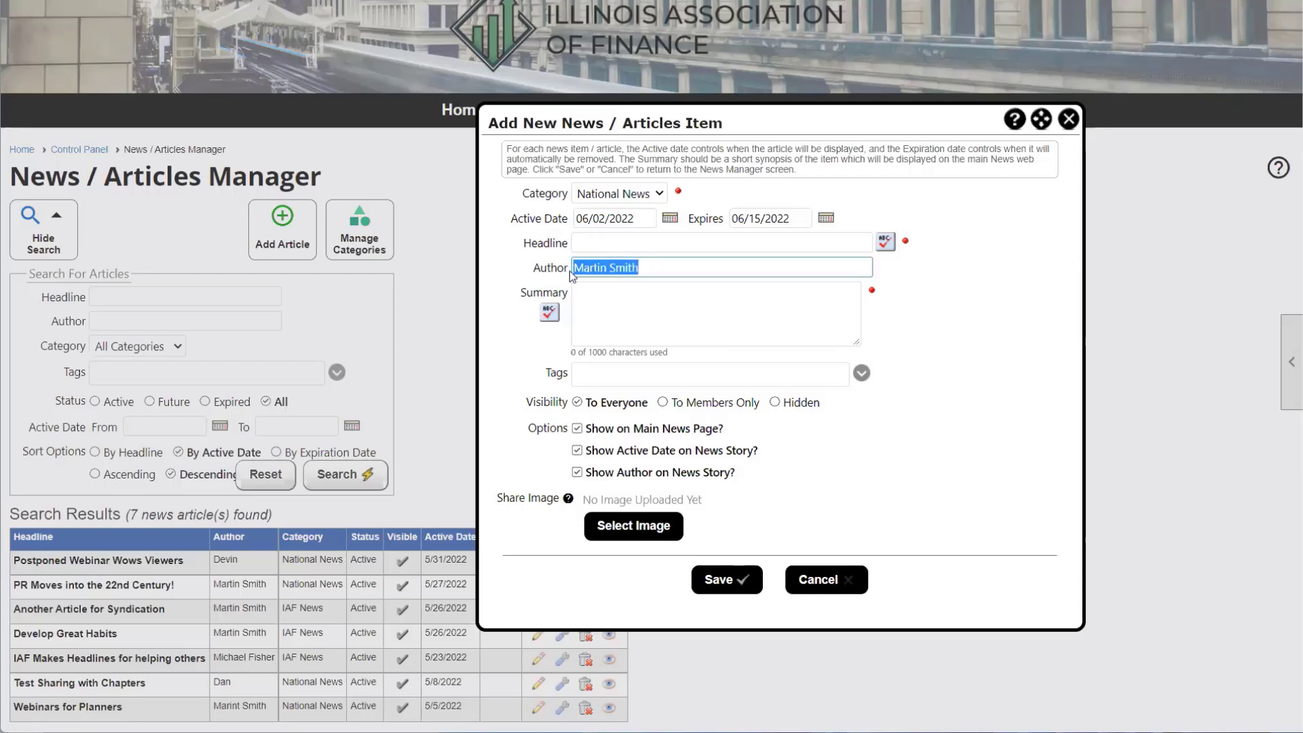
{"action": "left_click_drag", "start_coordinate": [653, 267], "coordinate": [571, 273]}
{"action": "left_click", "coordinate": [659, 269]}
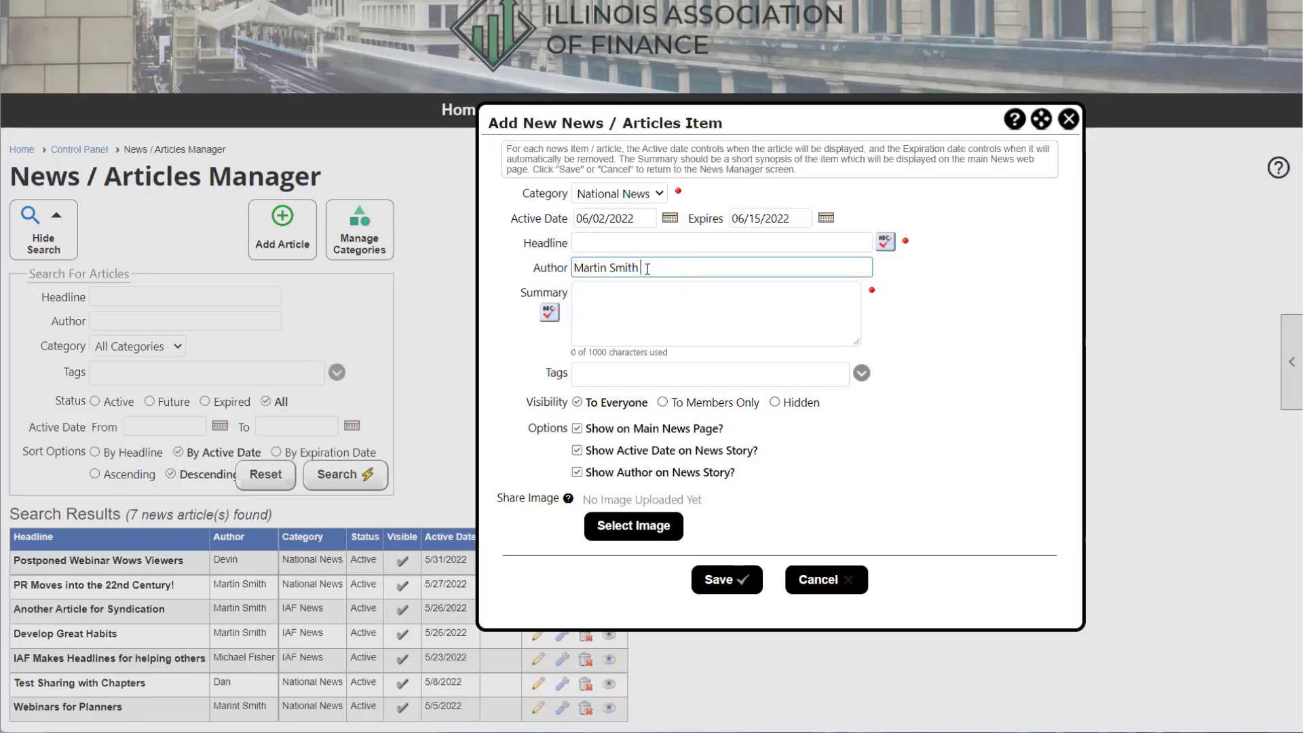
{"action": "type", "text": "& Devin"}
{"action": "triple_click", "coordinate": [664, 267]}
{"action": "left_click_drag", "start_coordinate": [682, 267], "coordinate": [639, 267]}
{"action": "key", "text": "BackSpace"}
Step: Enter 'Some News' as the article headline
{"action": "left_click", "coordinate": [626, 246]}
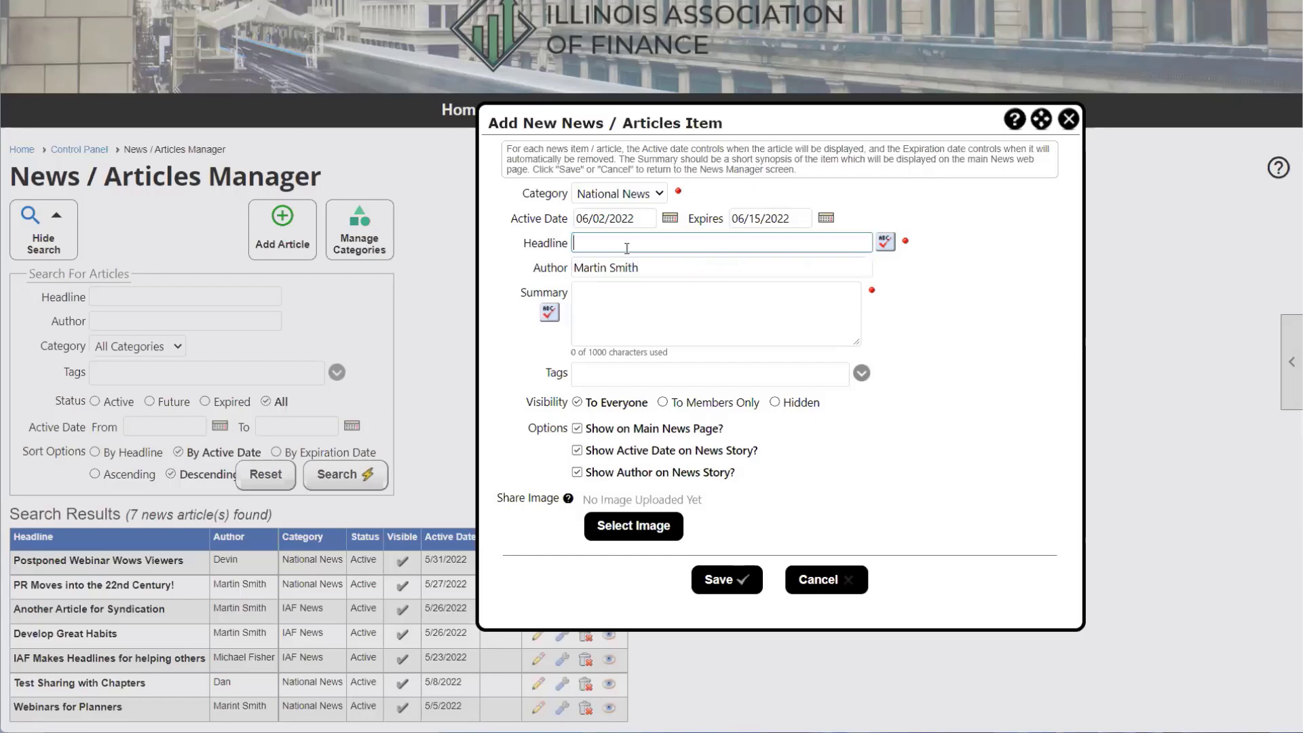
{"action": "type", "text": "Some News"}
{"action": "left_click", "coordinate": [635, 311]}
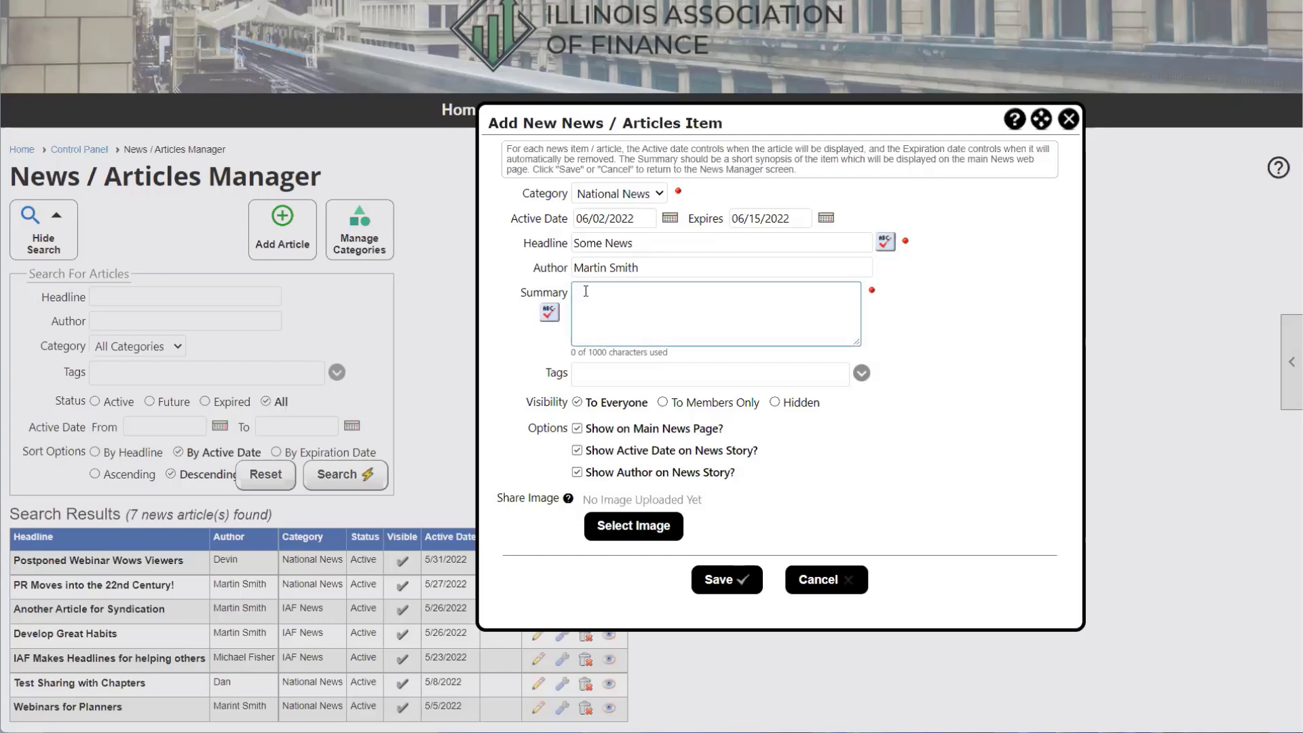
Step: Pass through the Summary and Tags fields and set Visibility to Hidden
{"action": "left_click", "coordinate": [647, 330]}
{"action": "left_click_drag", "start_coordinate": [544, 373], "coordinate": [562, 380]}
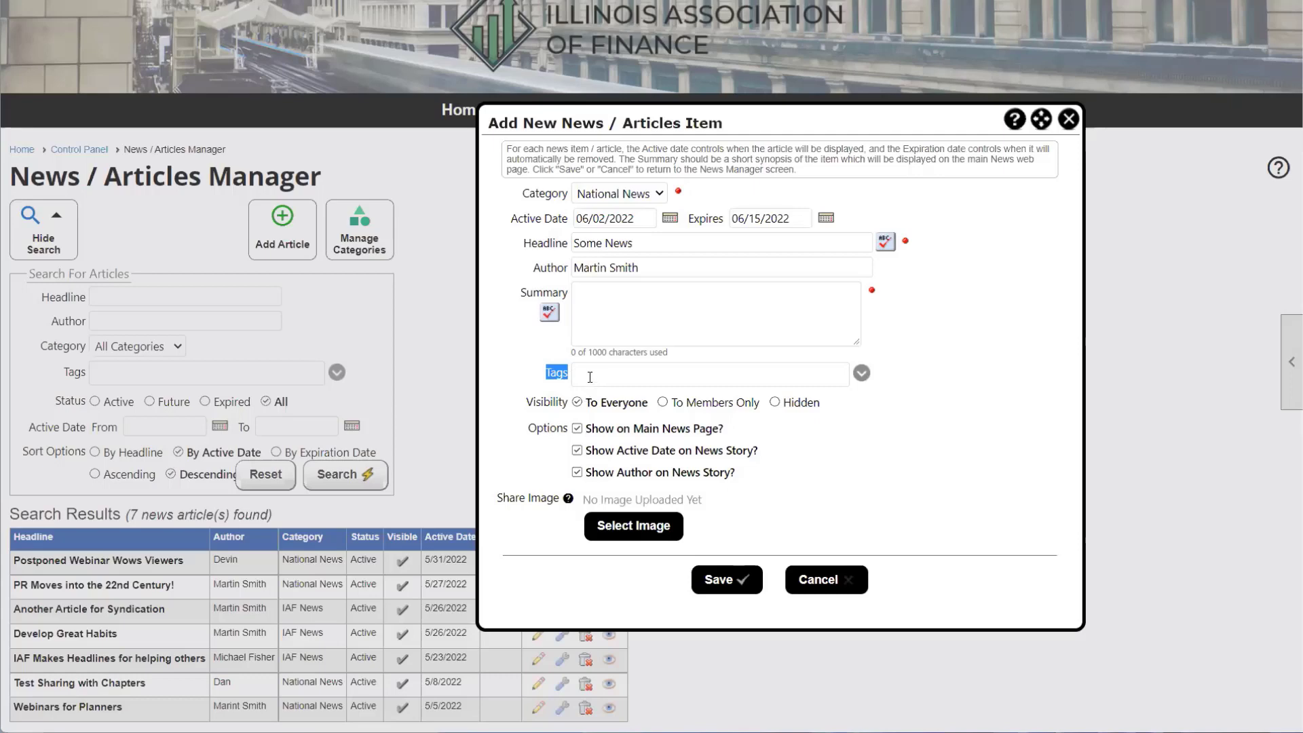
{"action": "left_click", "coordinate": [590, 377]}
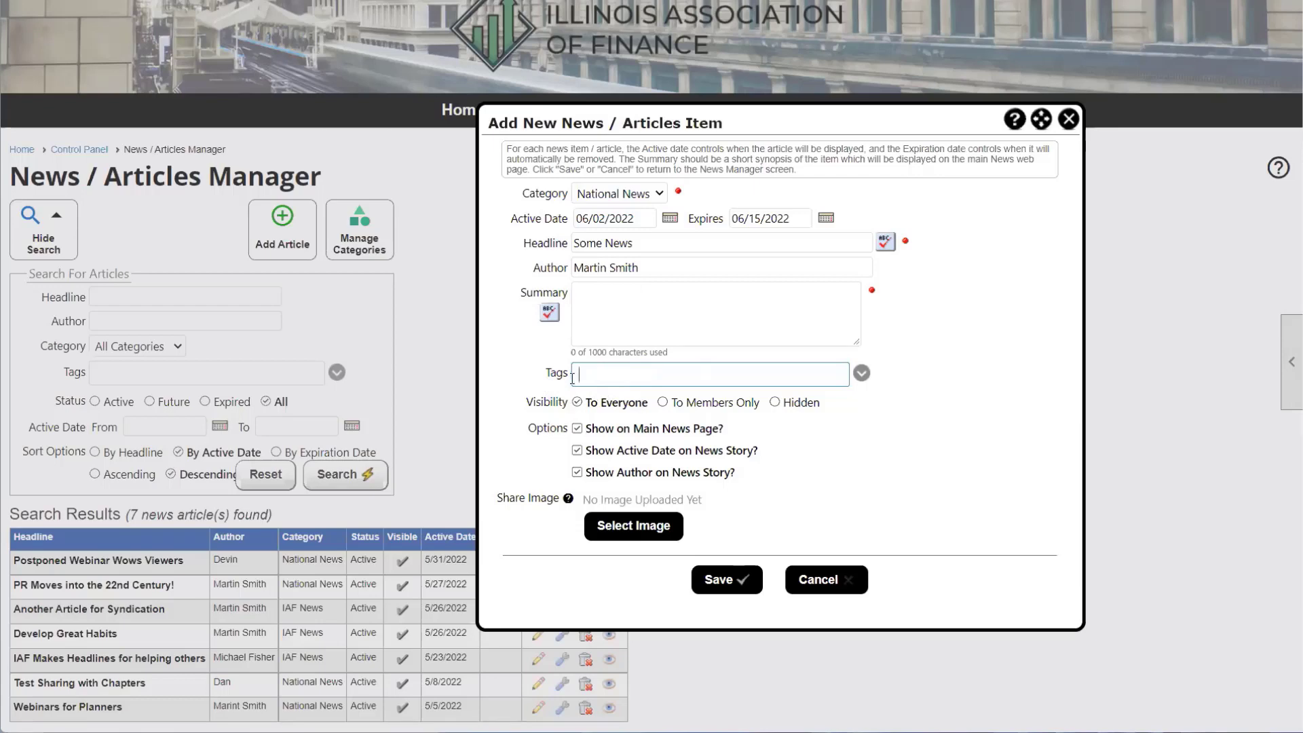
{"action": "left_click_drag", "start_coordinate": [524, 403], "coordinate": [570, 405]}
{"action": "left_click", "coordinate": [772, 403]}
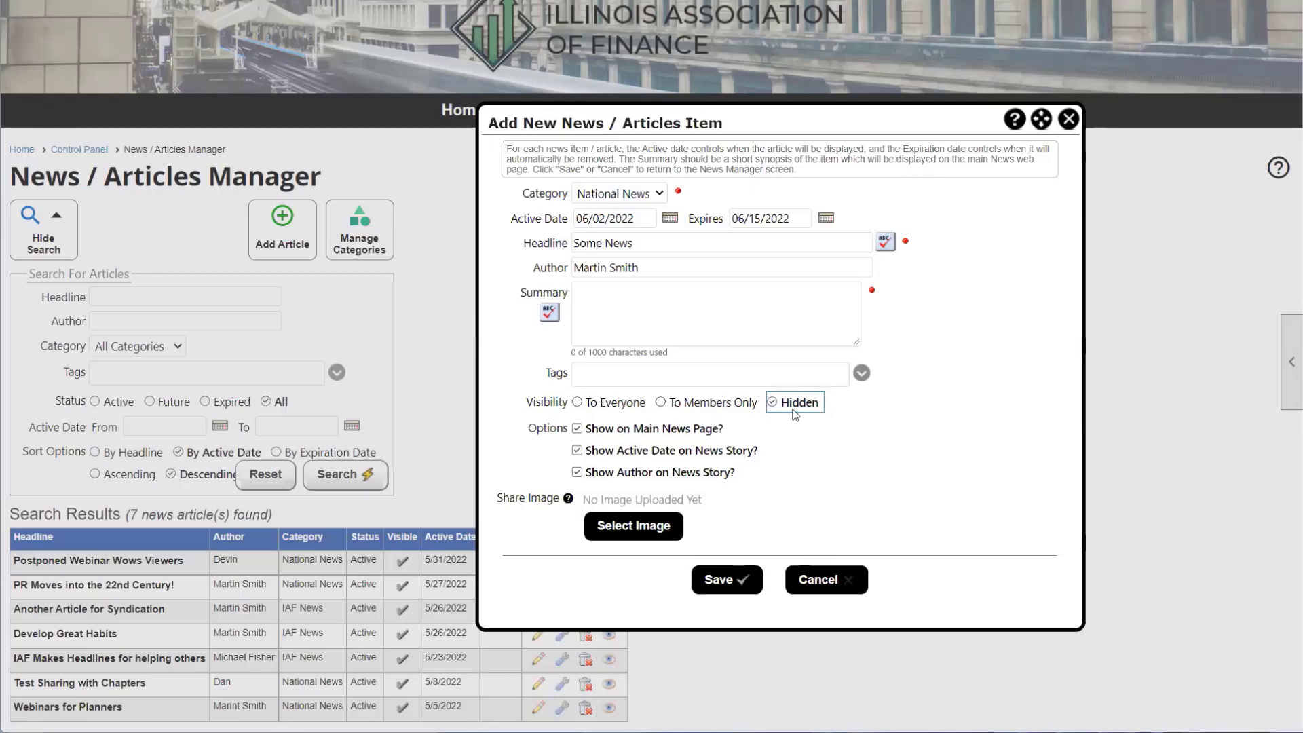
Step: Switch Visibility between To Members Only and To Everyone, ending on To Everyone
{"action": "right_click", "coordinate": [601, 405]}
{"action": "left_click", "coordinate": [577, 403]}
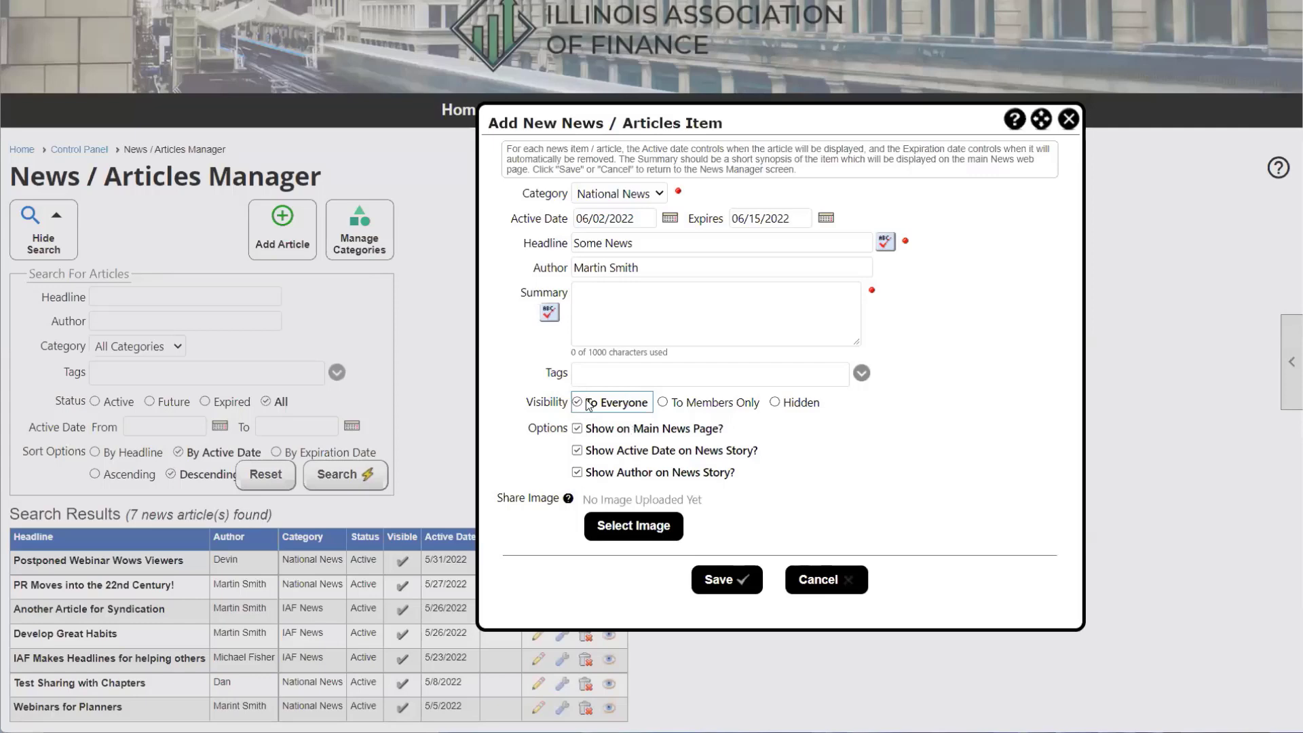
{"action": "left_click", "coordinate": [662, 403]}
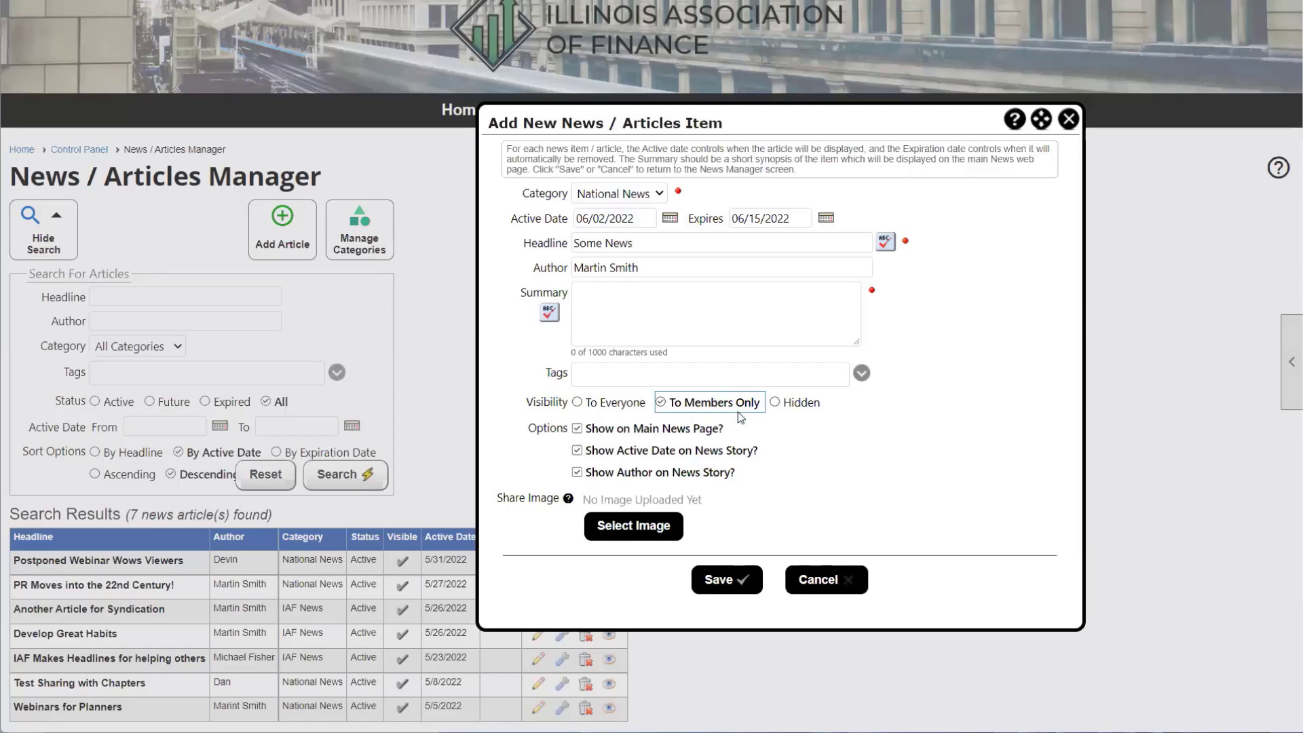
{"action": "left_click", "coordinate": [525, 435]}
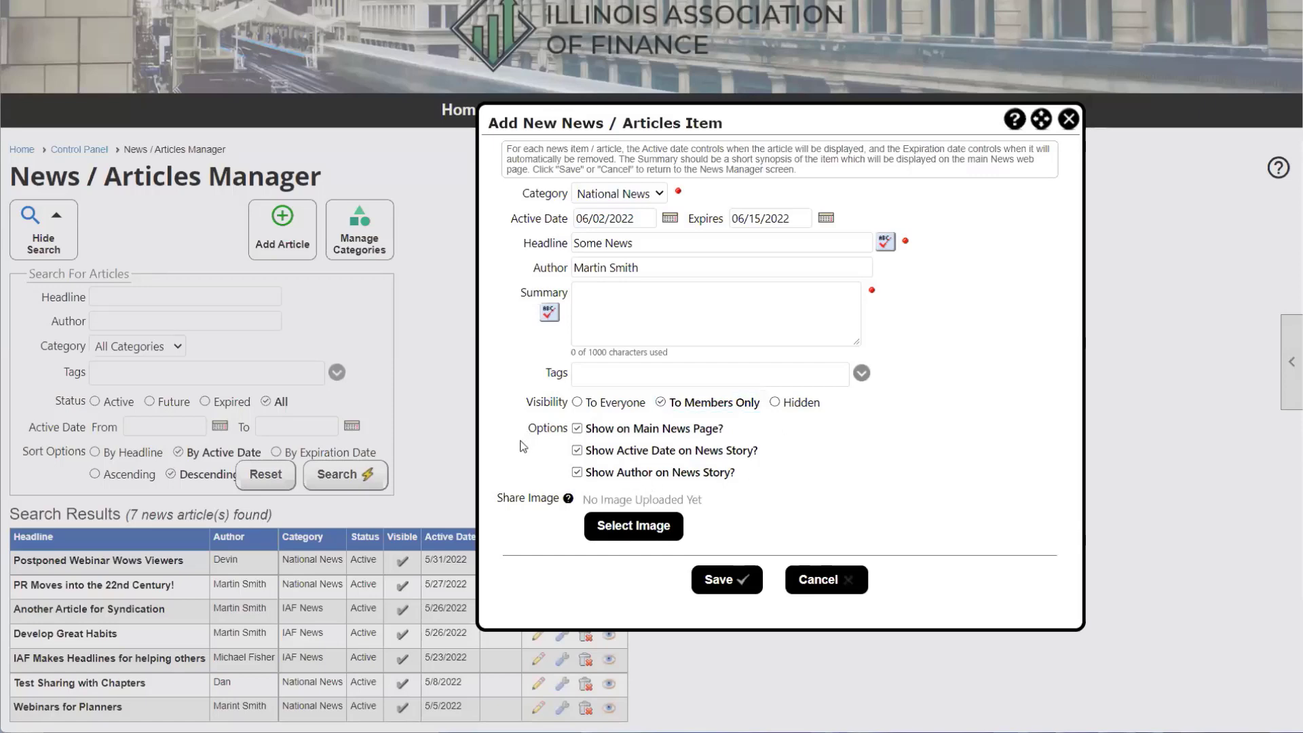
{"action": "left_click_drag", "start_coordinate": [527, 435], "coordinate": [565, 433]}
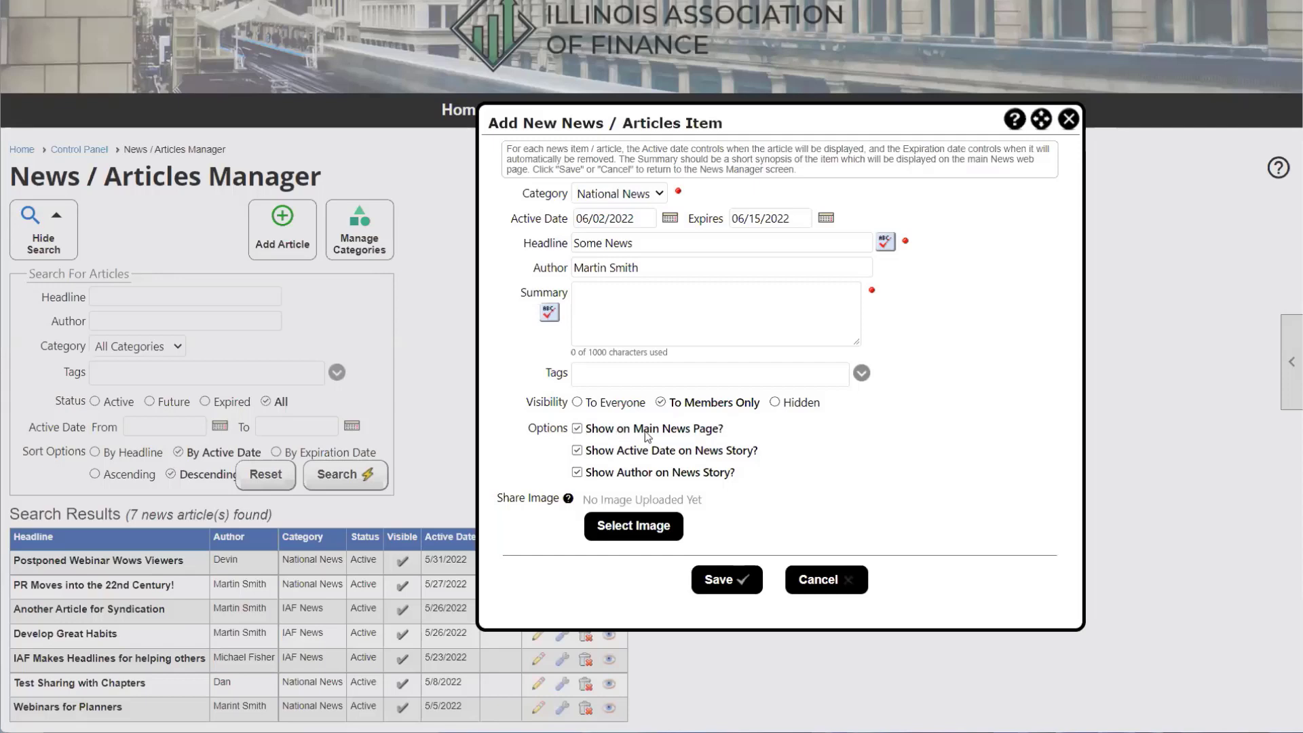
{"action": "left_click", "coordinate": [621, 406]}
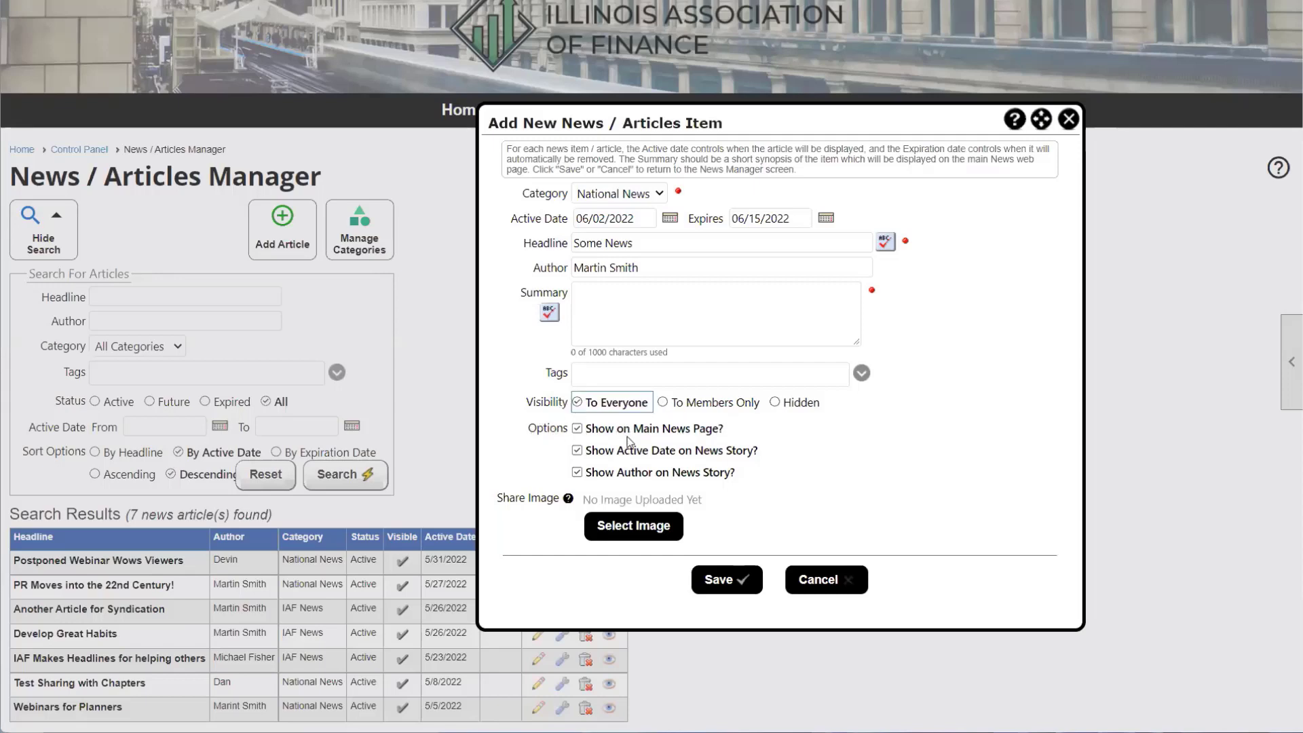
{"action": "left_click", "coordinate": [709, 407]}
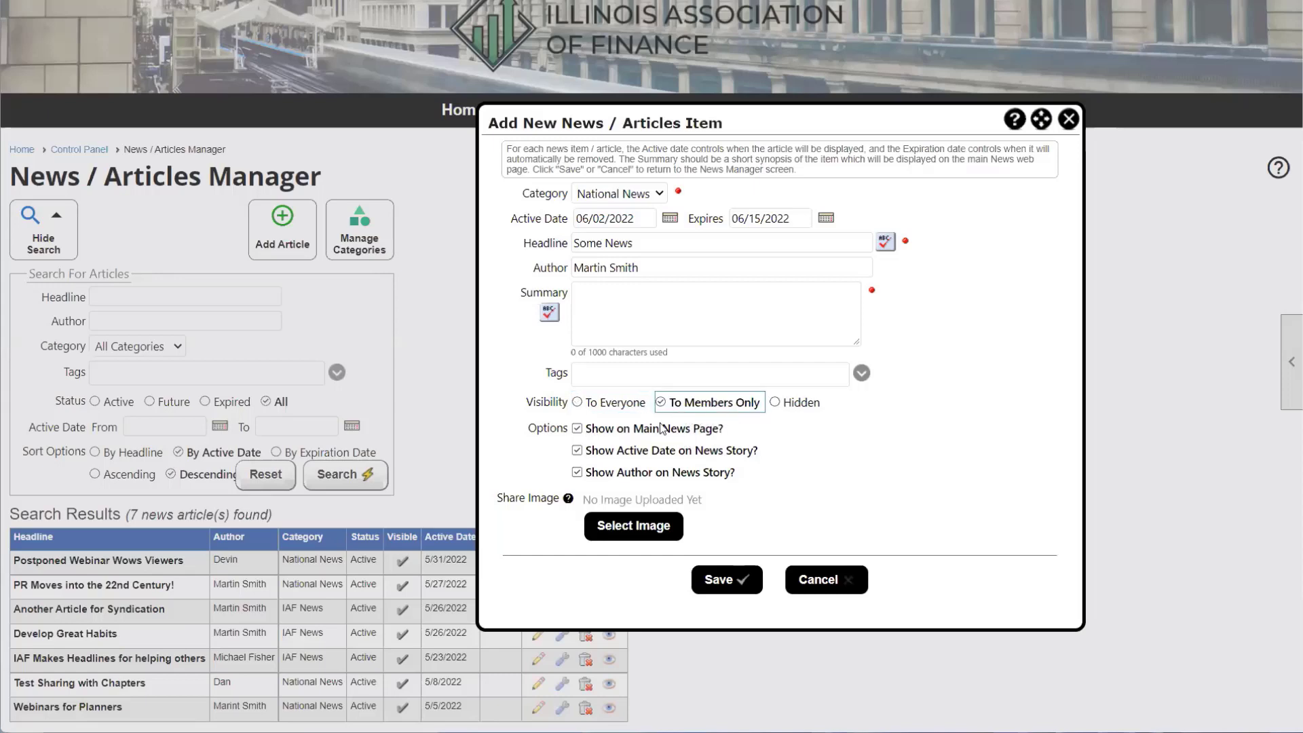
{"action": "left_click", "coordinate": [632, 407]}
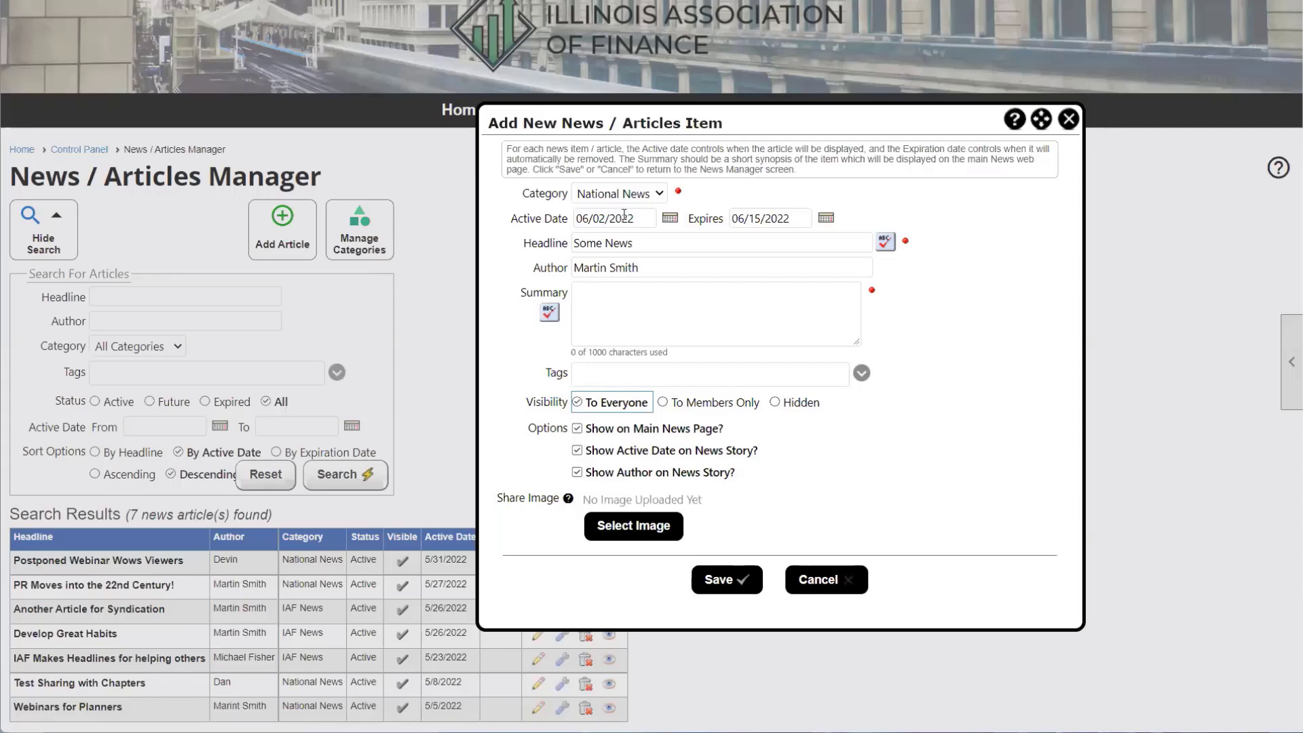
Step: Turn Show Active Date off and back on, and turn off Show Author on News Story
{"action": "left_click_drag", "start_coordinate": [633, 217], "coordinate": [577, 218]}
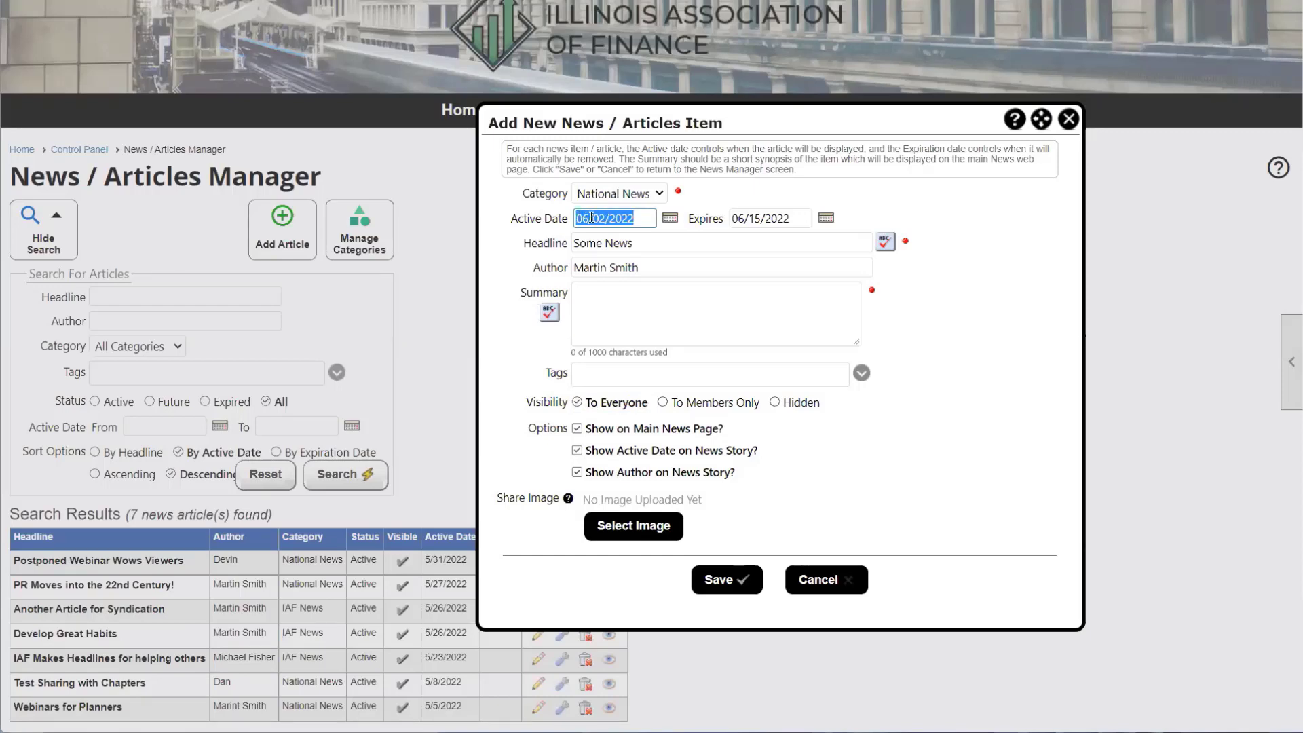
{"action": "left_click", "coordinate": [721, 451]}
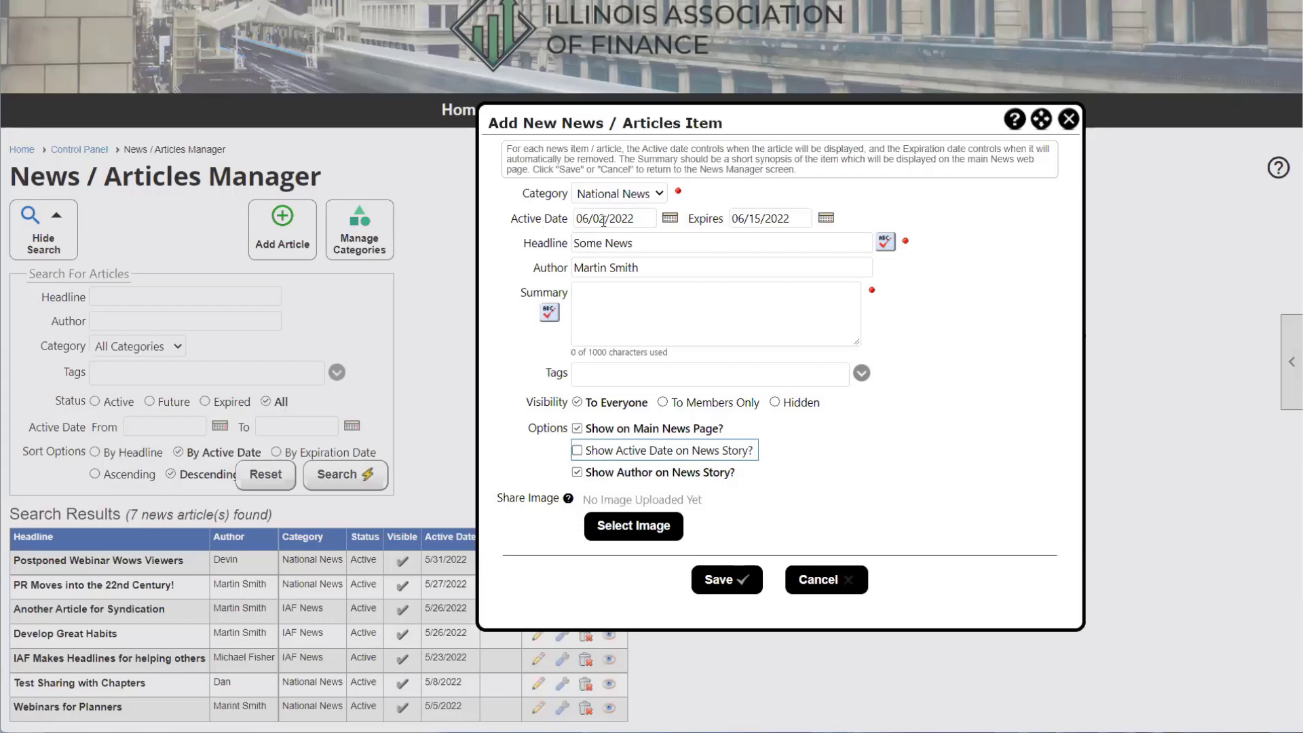
{"action": "left_click", "coordinate": [689, 451]}
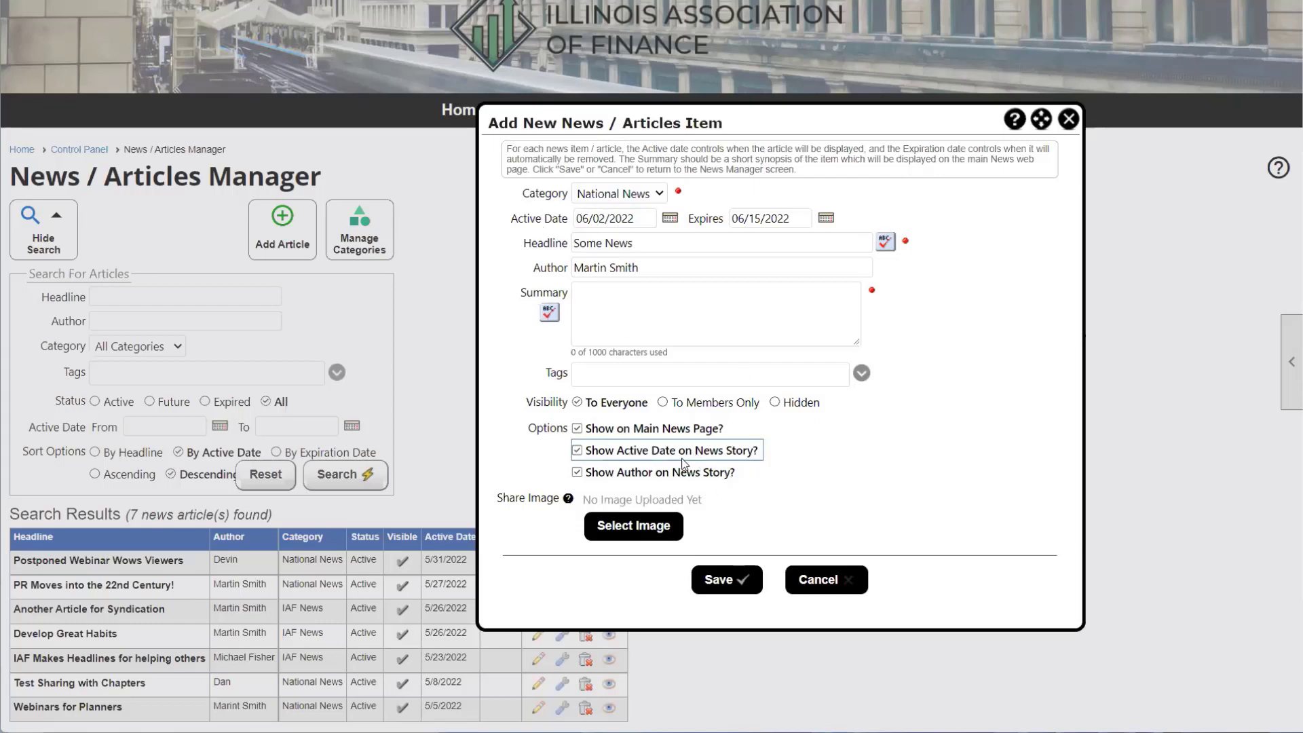
{"action": "left_click", "coordinate": [596, 474]}
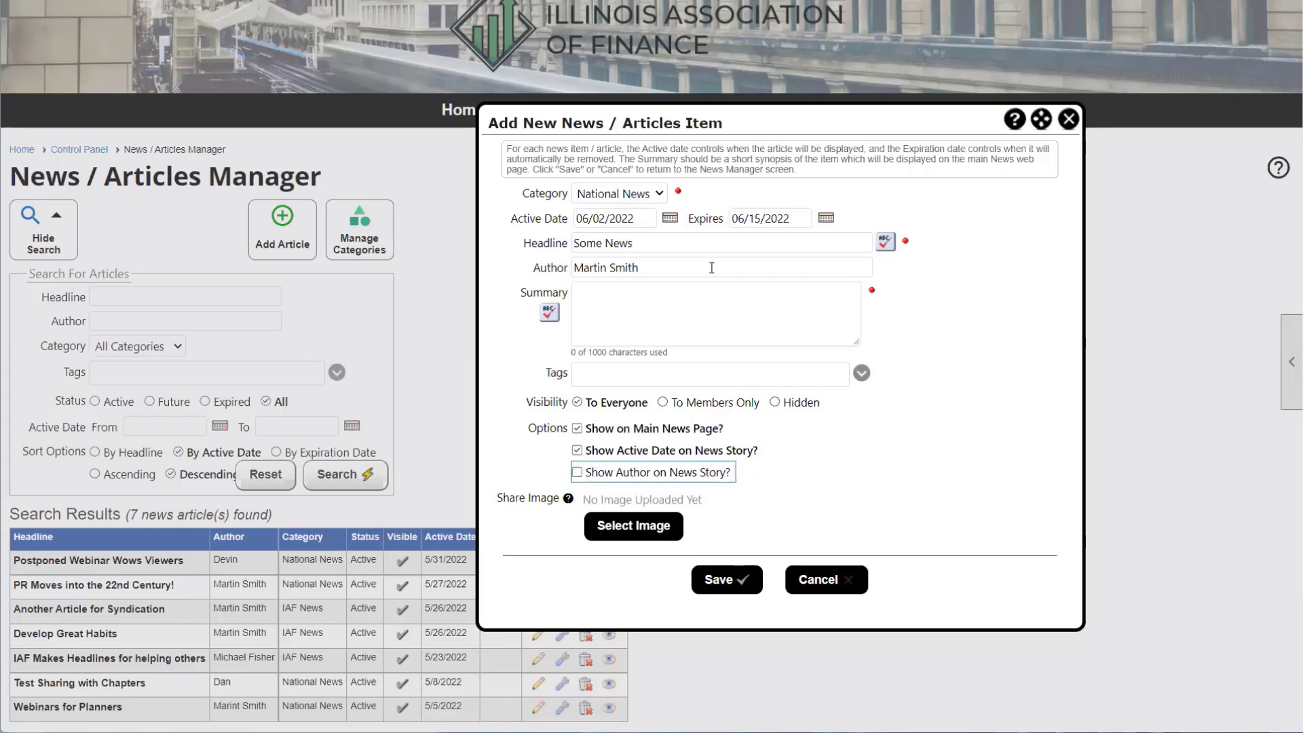
{"action": "left_click_drag", "start_coordinate": [711, 268], "coordinate": [555, 272]}
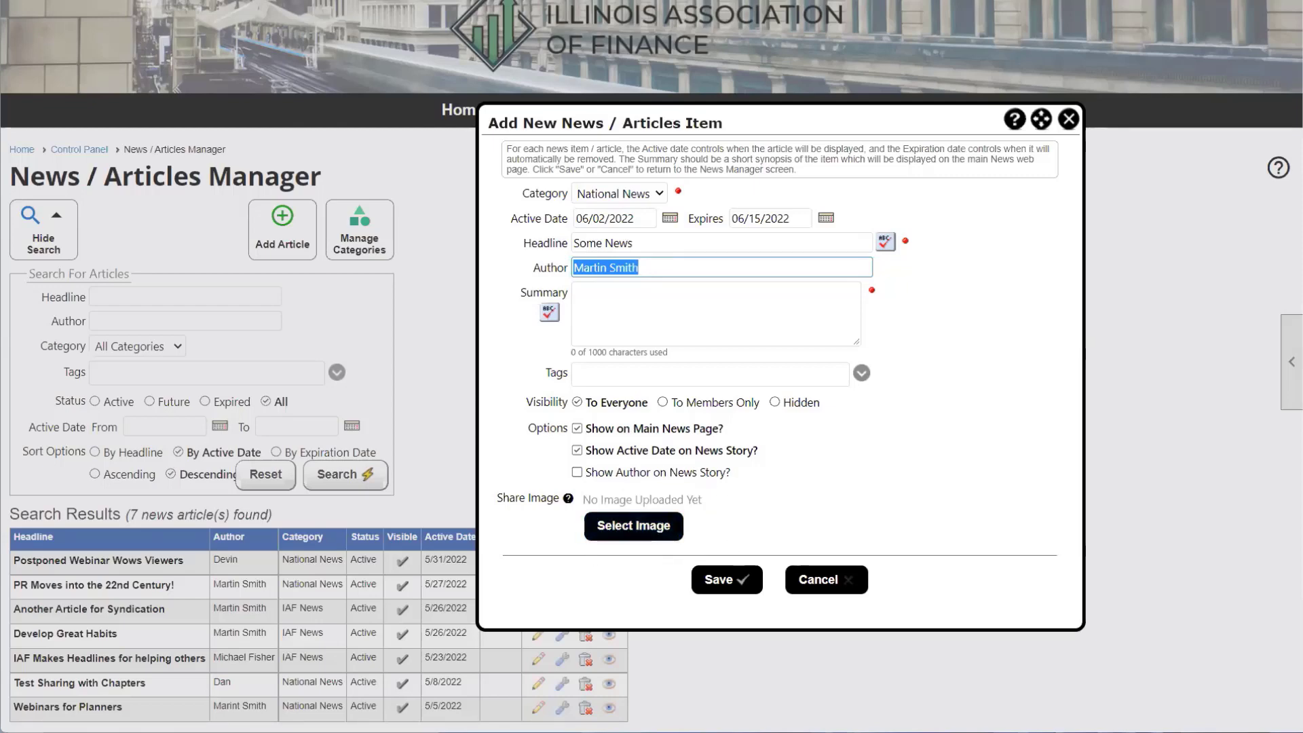
{"action": "key", "text": "alt+Tab"}
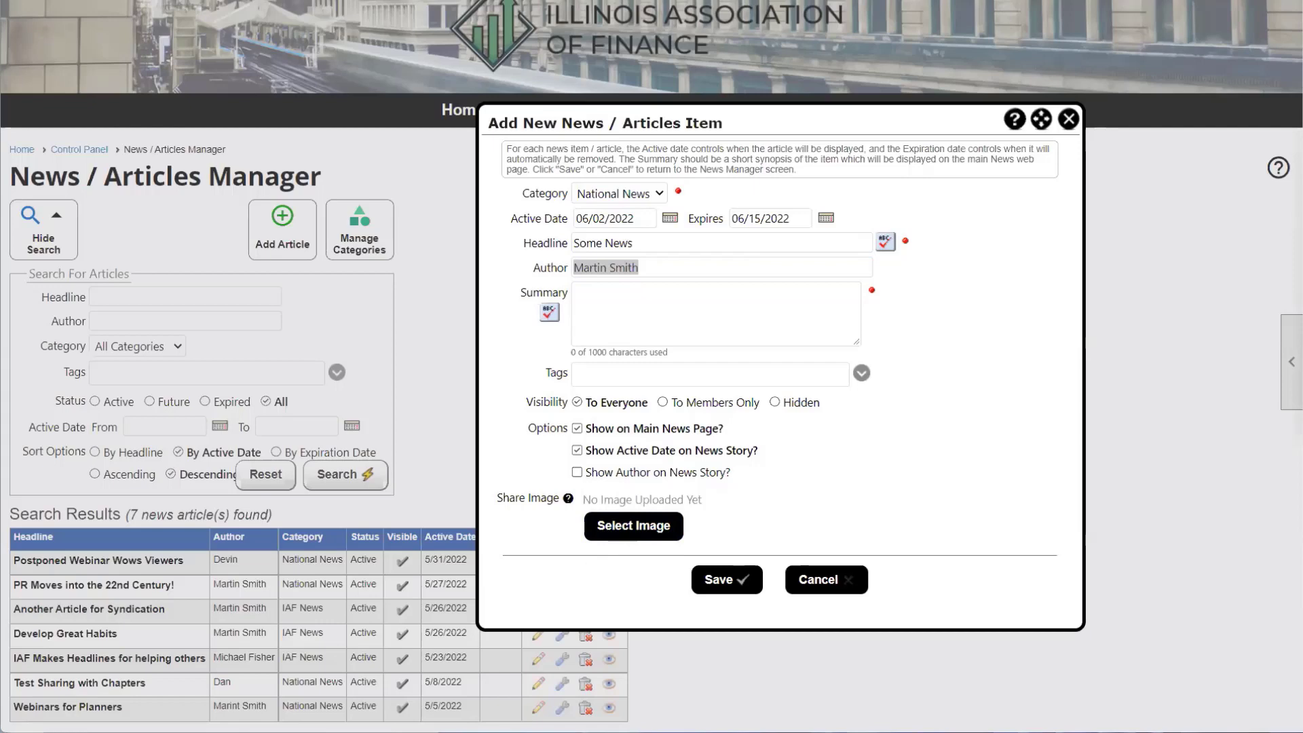
Step: Set the article's share image to the Untitled-1_0000_pexels-pixabay laptop-and-charts photo from the library
{"action": "left_click", "coordinate": [619, 529]}
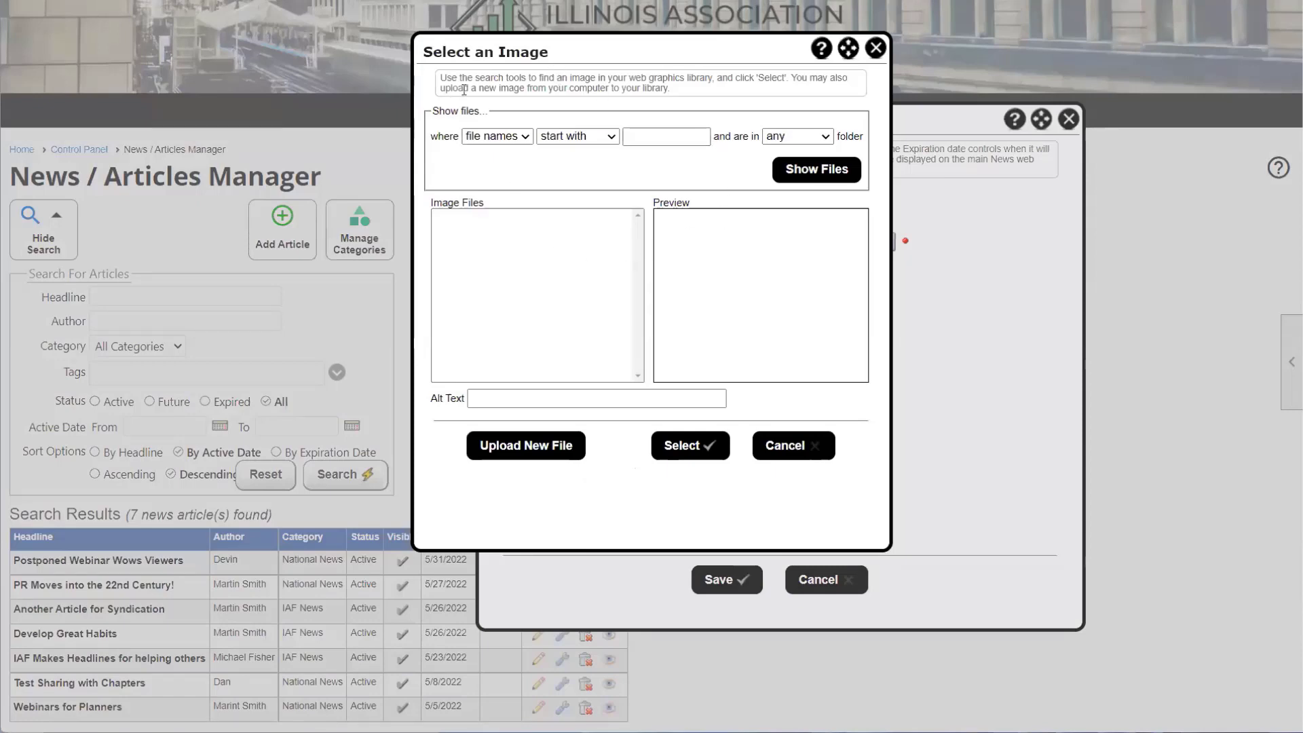
{"action": "left_click", "coordinate": [797, 178]}
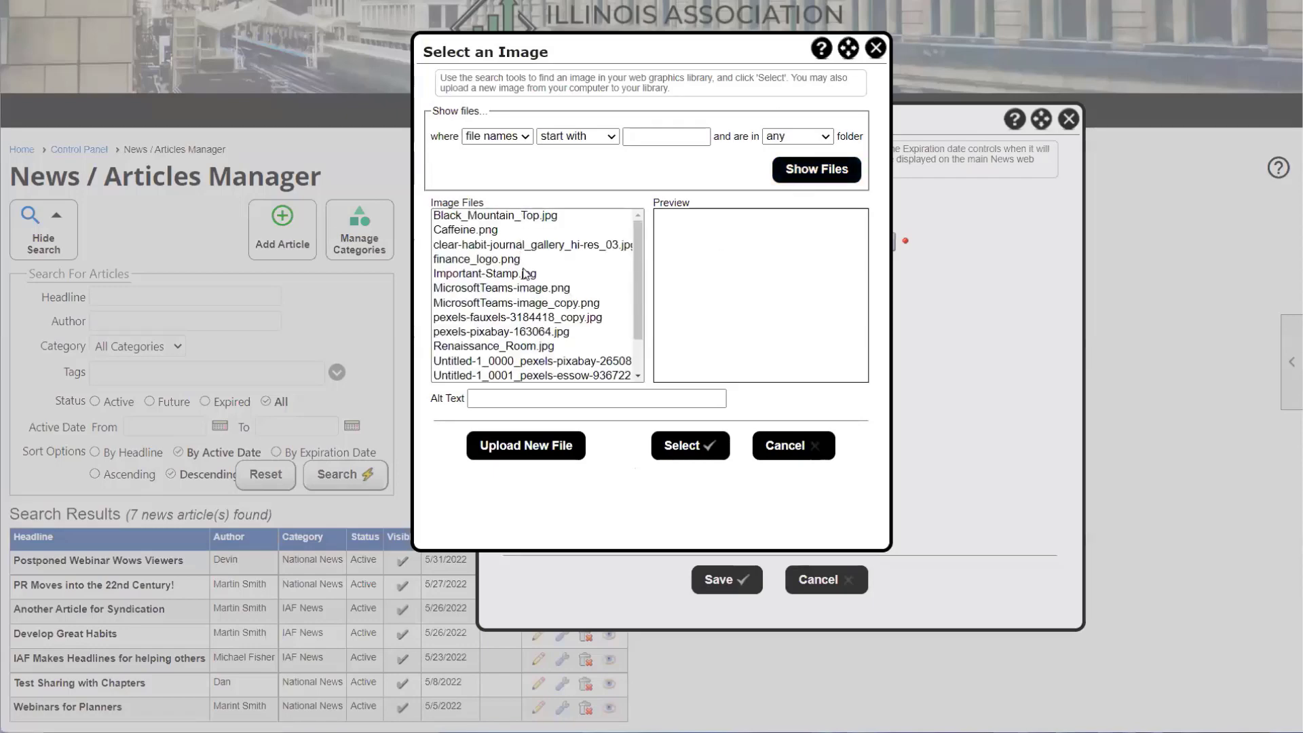
{"action": "left_click", "coordinate": [530, 350]}
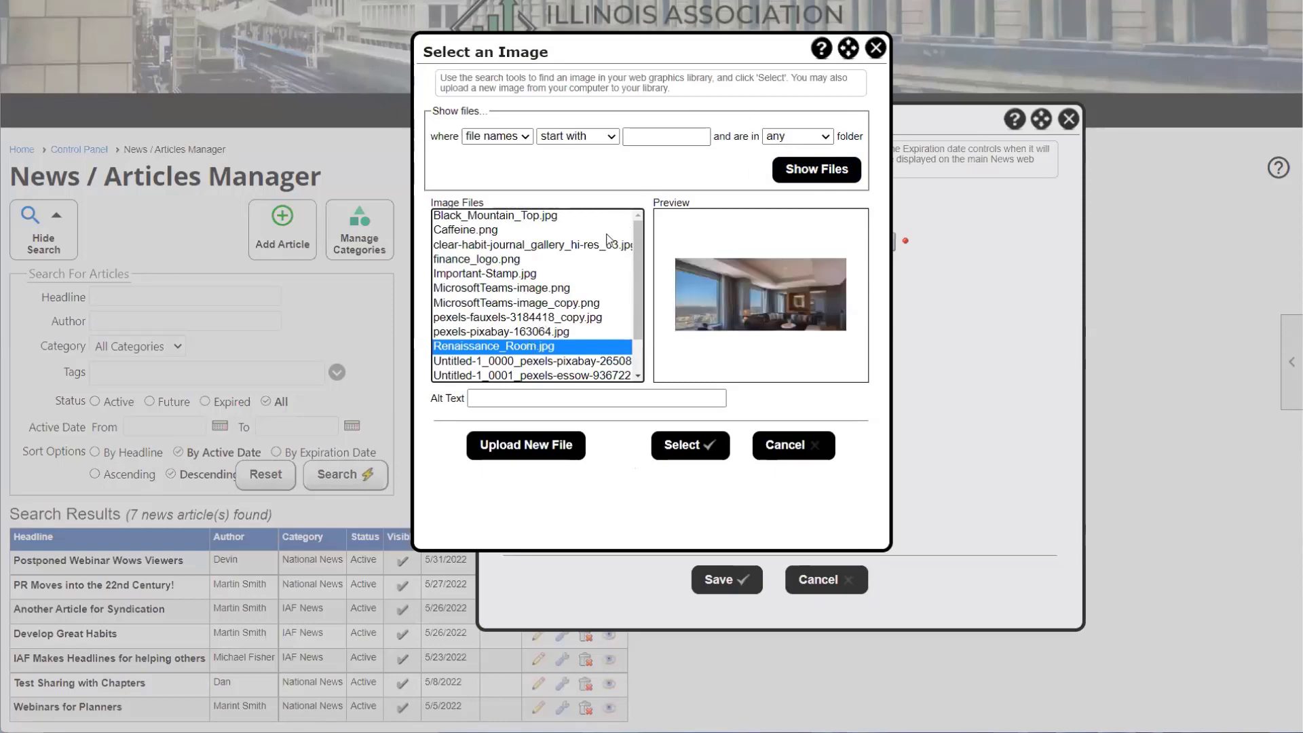
{"action": "left_click", "coordinate": [571, 287]}
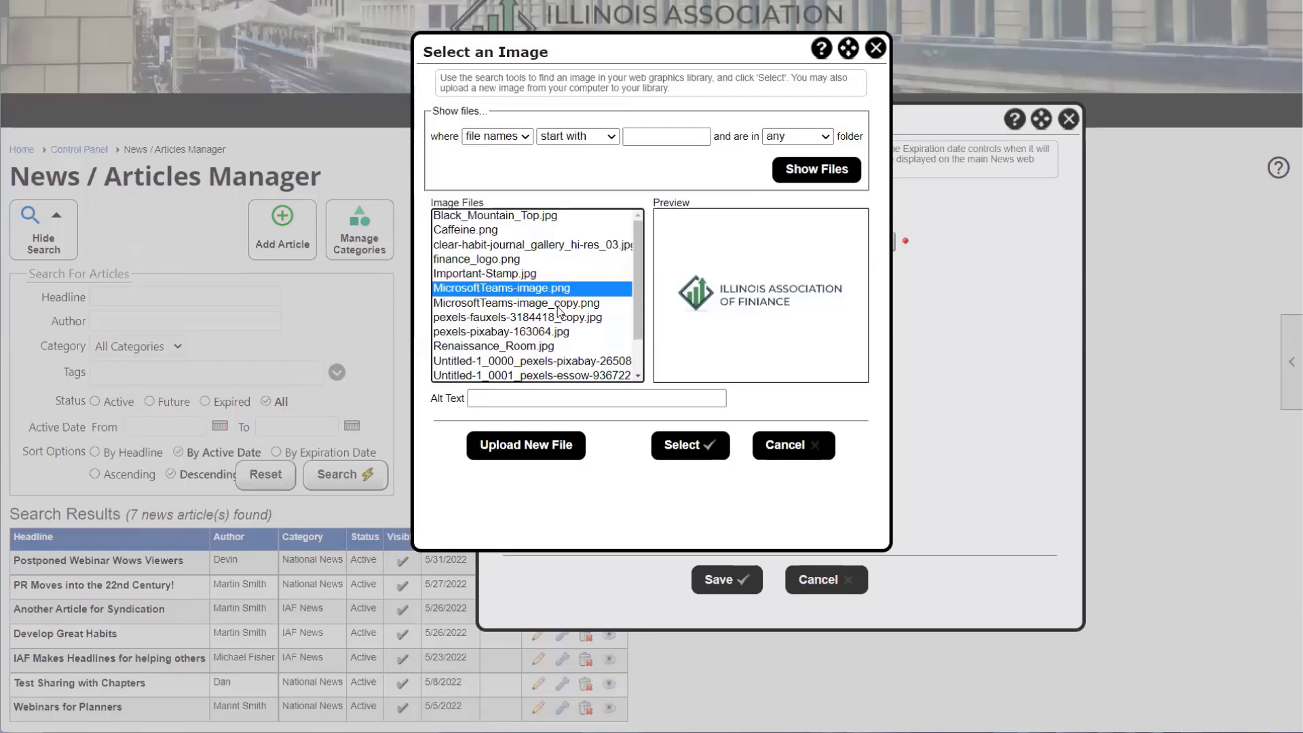
{"action": "left_click", "coordinate": [557, 305]}
{"action": "left_click", "coordinate": [559, 317]}
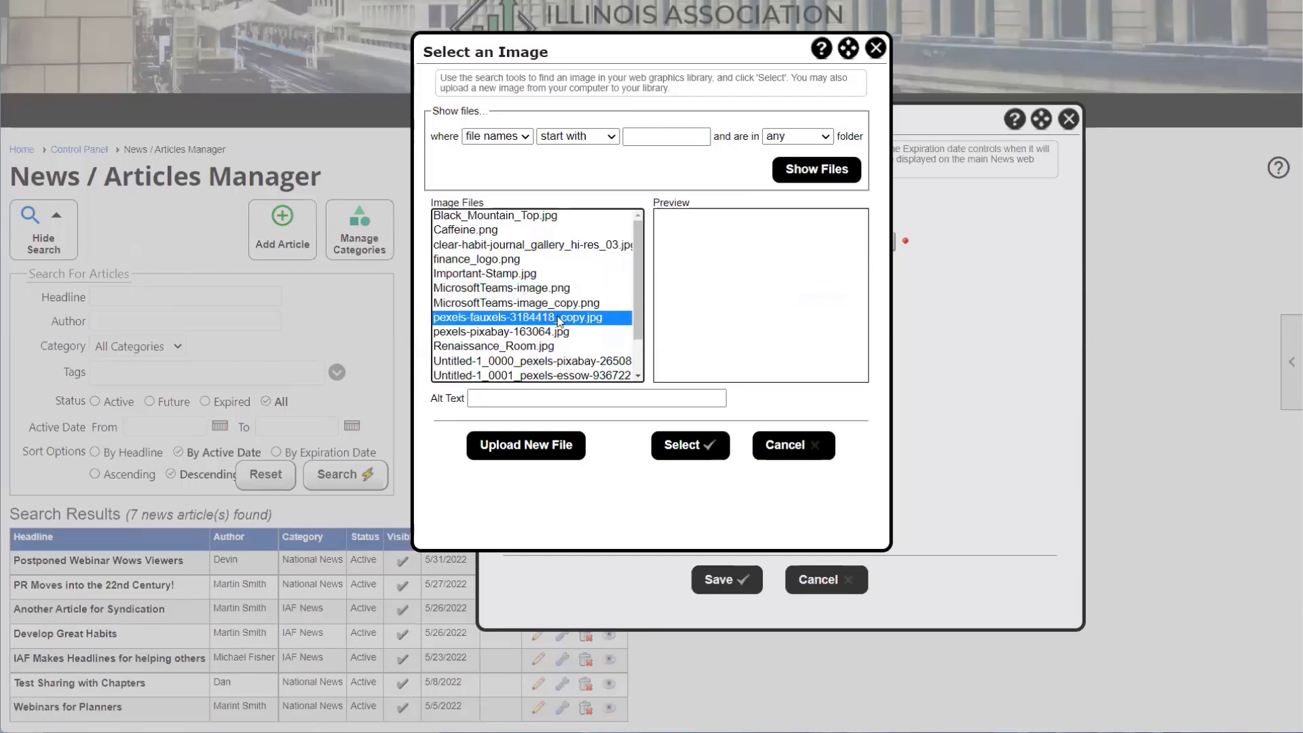
{"action": "scroll", "coordinate": [551, 306], "scroll_direction": "down", "scroll_amount": 1}
{"action": "left_click", "coordinate": [550, 302]}
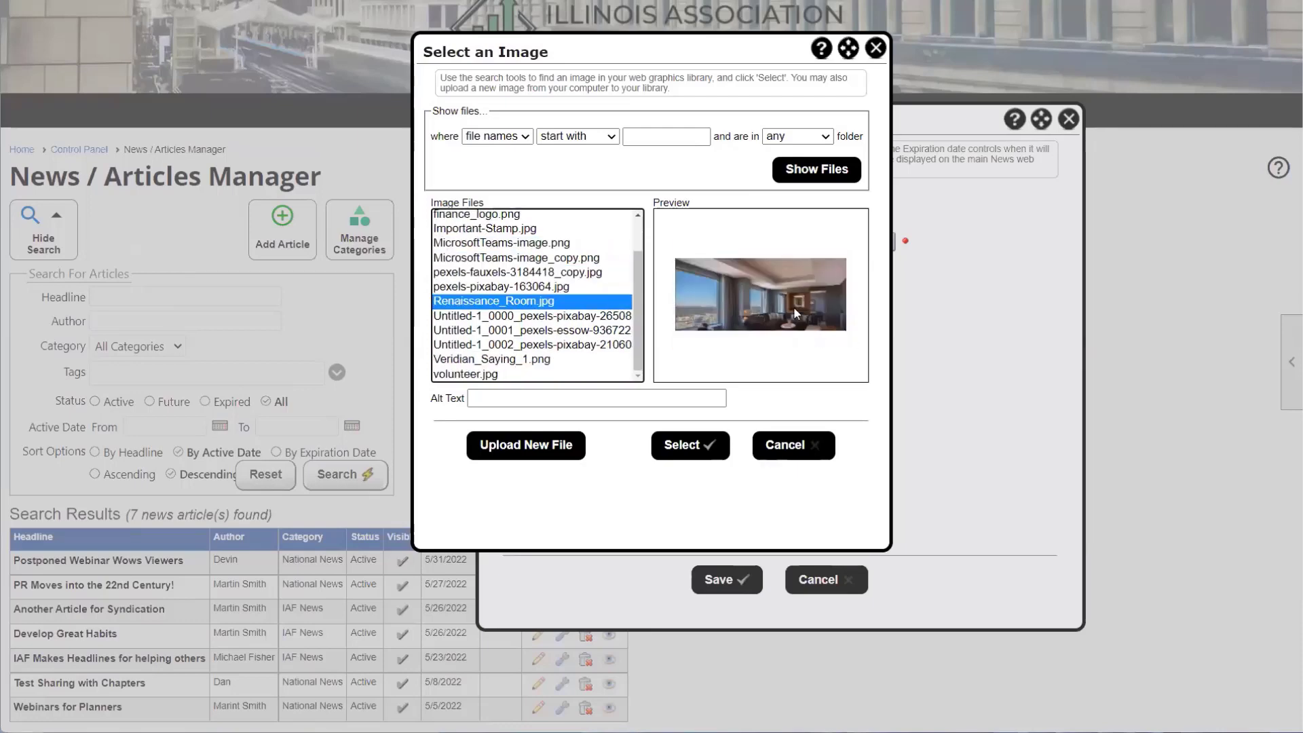
{"action": "left_click", "coordinate": [590, 319]}
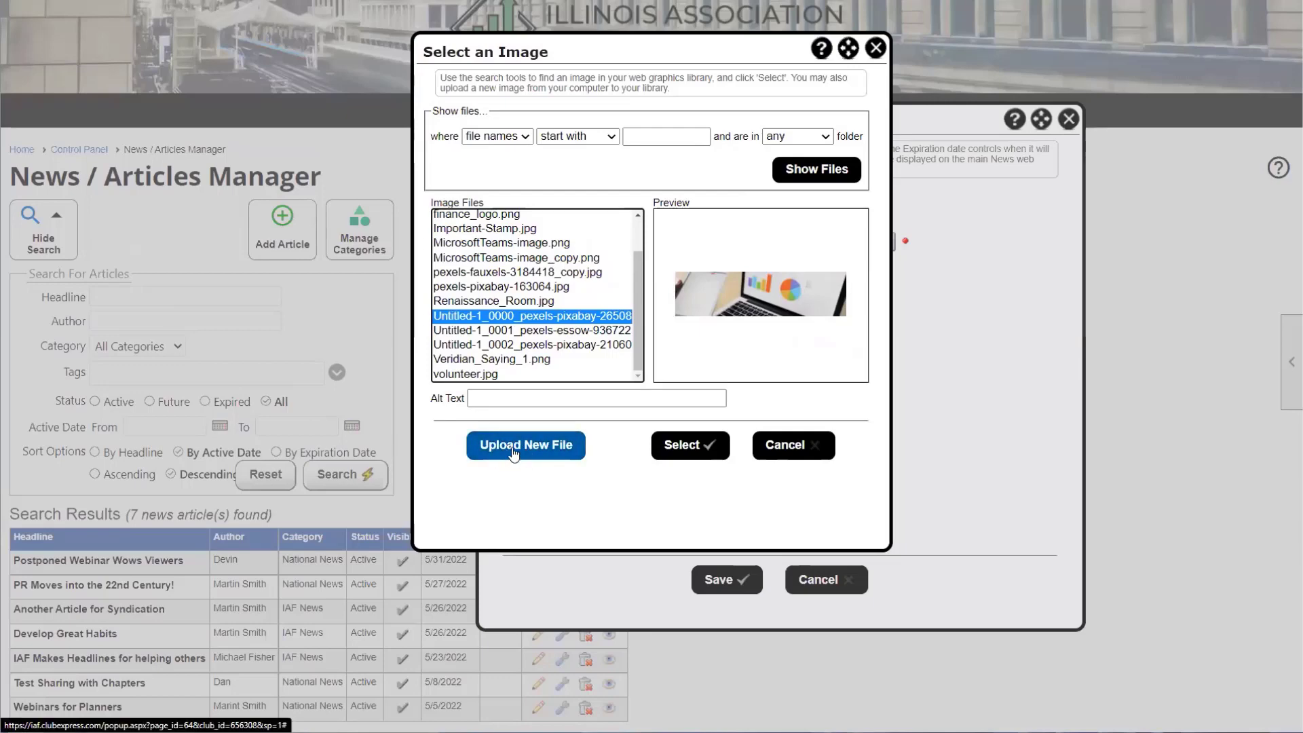
{"action": "left_click", "coordinate": [701, 450]}
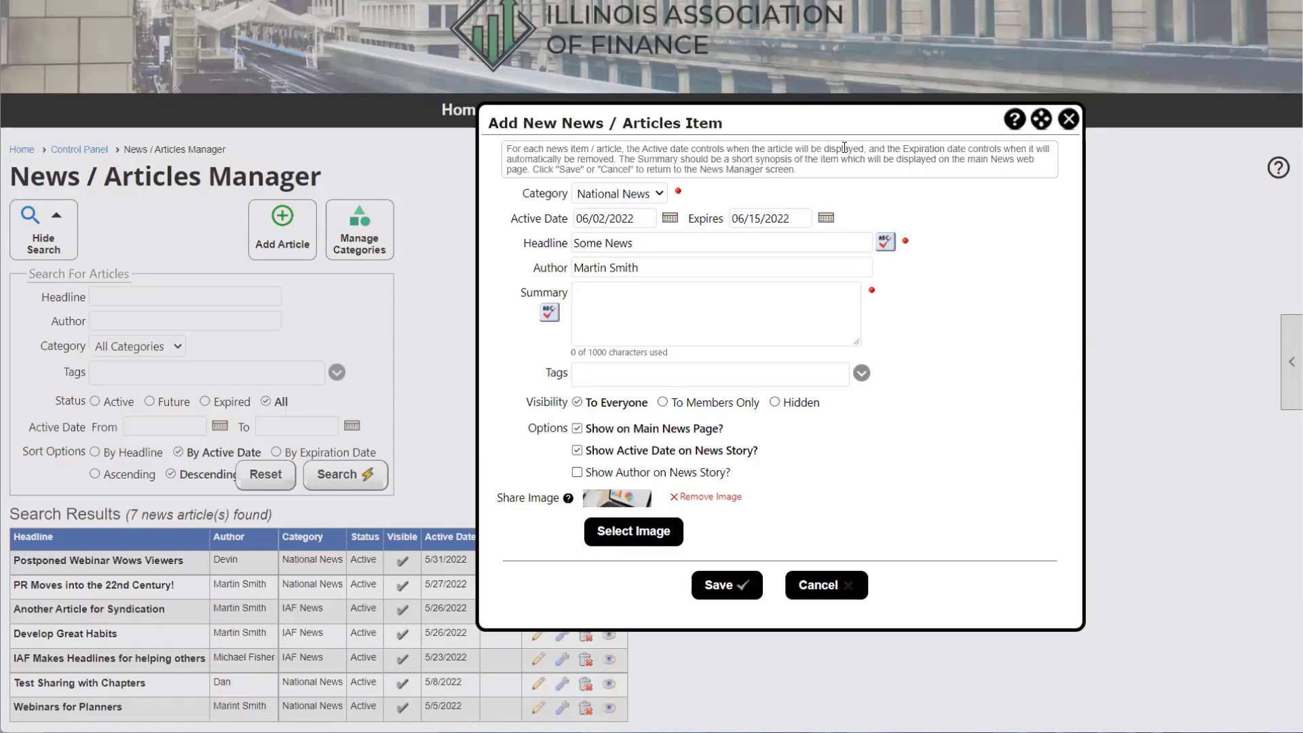
Step: Enter 'summary' as the required article summary and save the Some News article
{"action": "left_click_drag", "start_coordinate": [850, 116], "coordinate": [777, 128]}
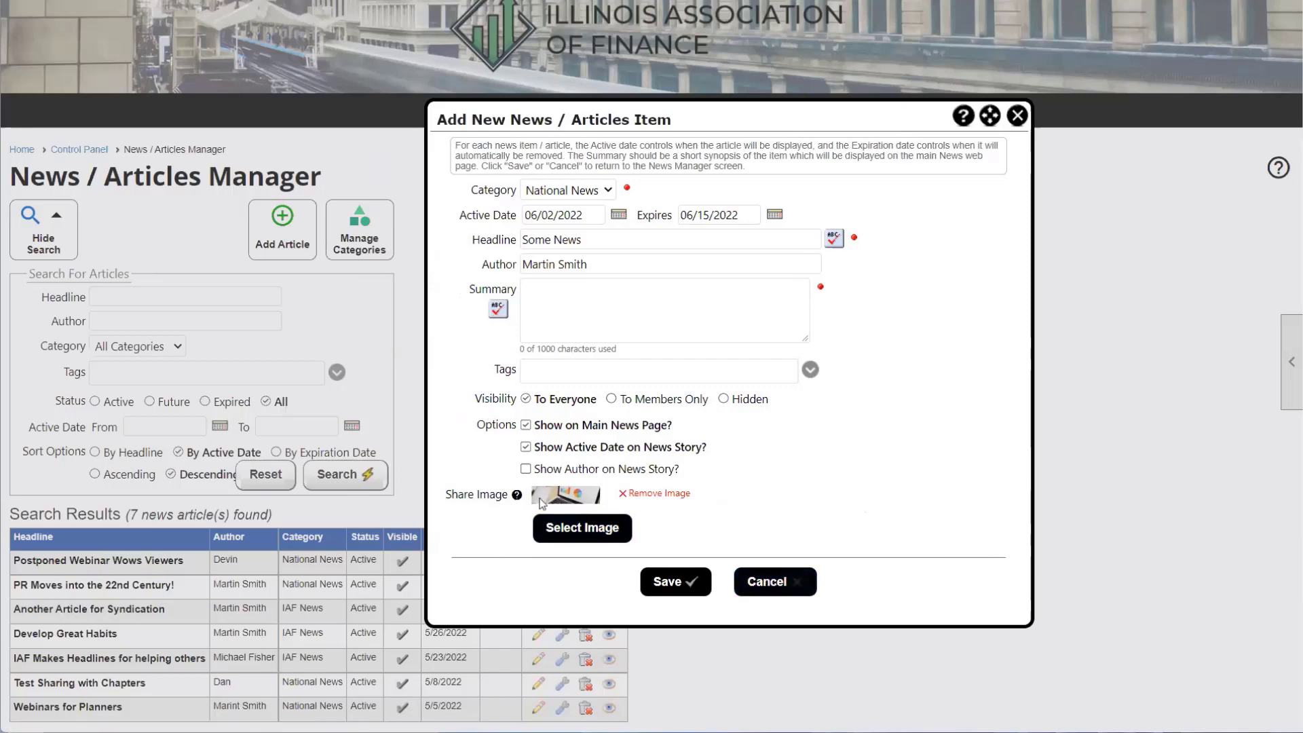
{"action": "left_click", "coordinate": [682, 593]}
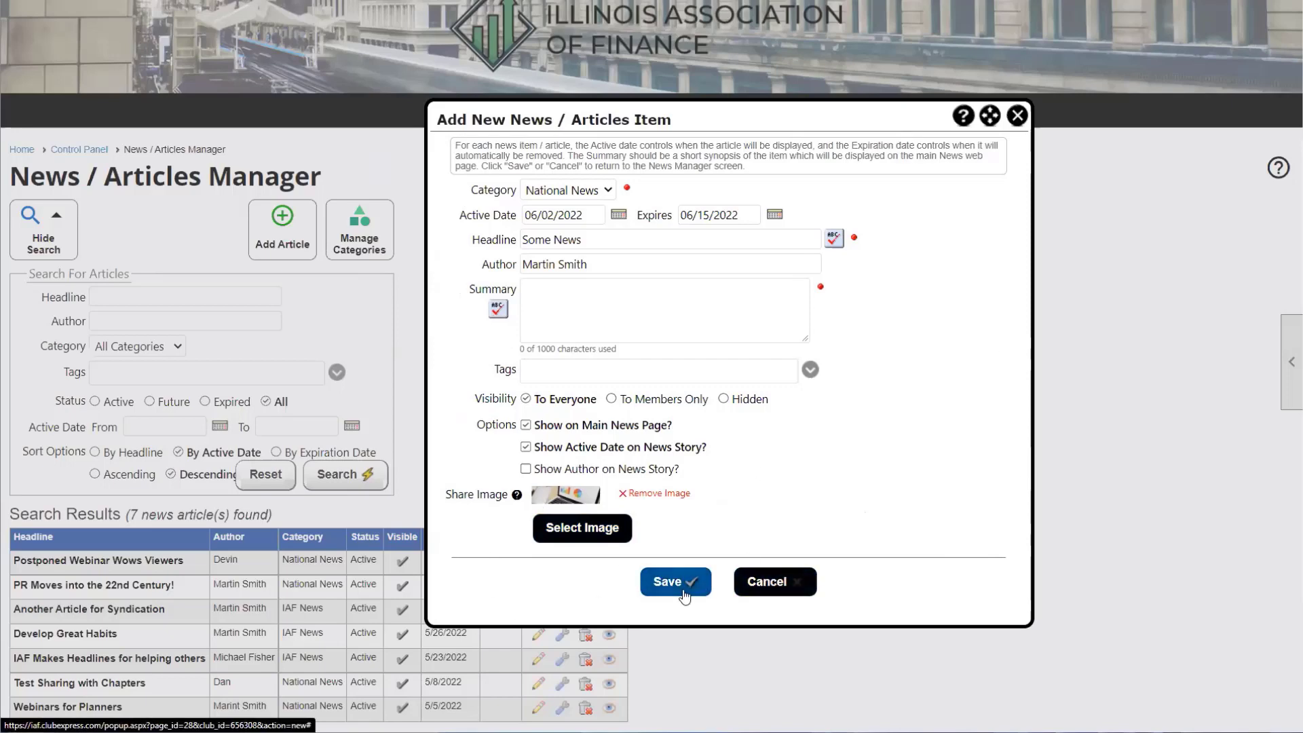
{"action": "left_click", "coordinate": [587, 301]}
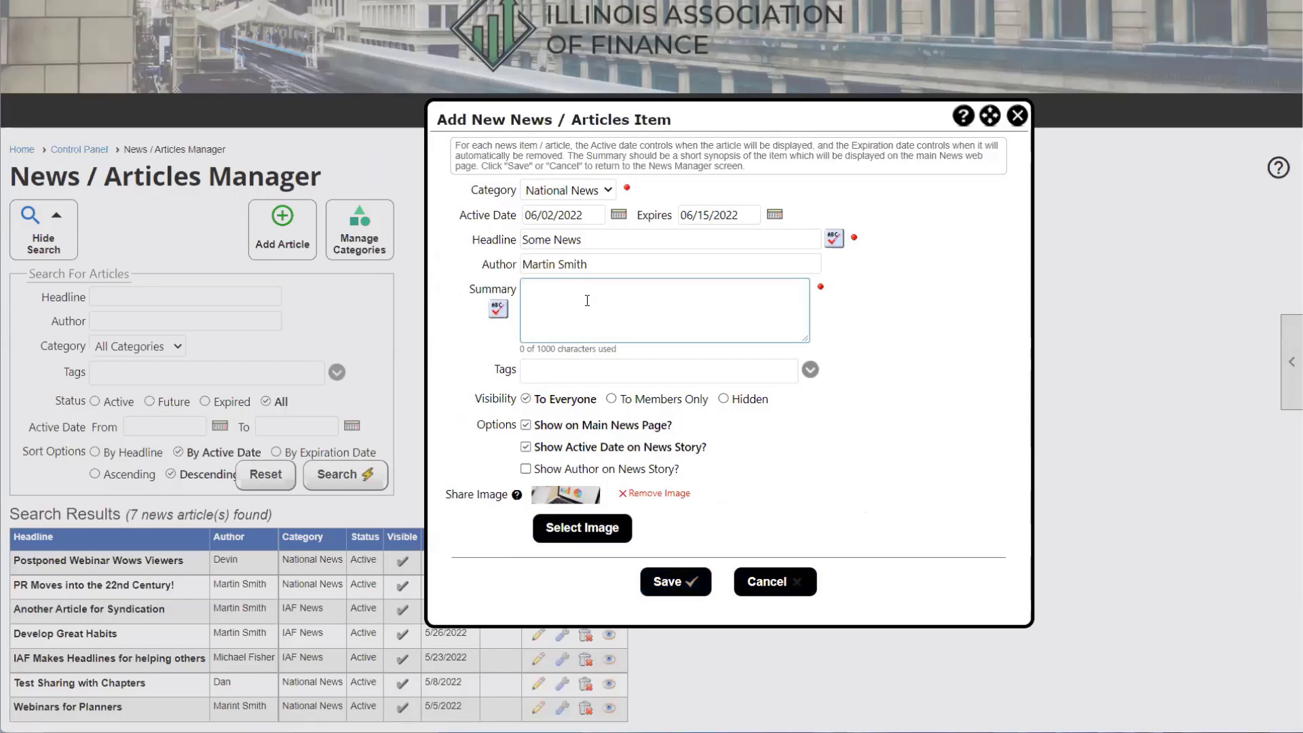
{"action": "type", "text": "summary"}
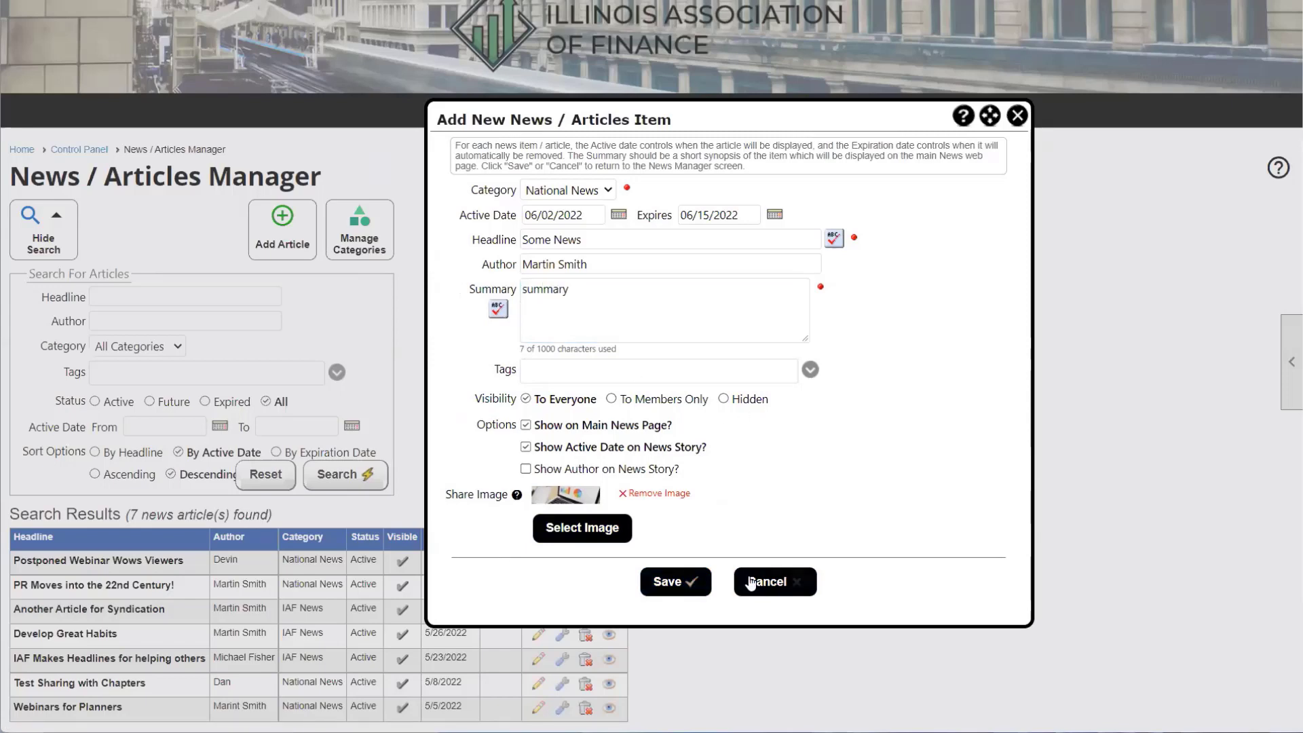
{"action": "left_click", "coordinate": [692, 582]}
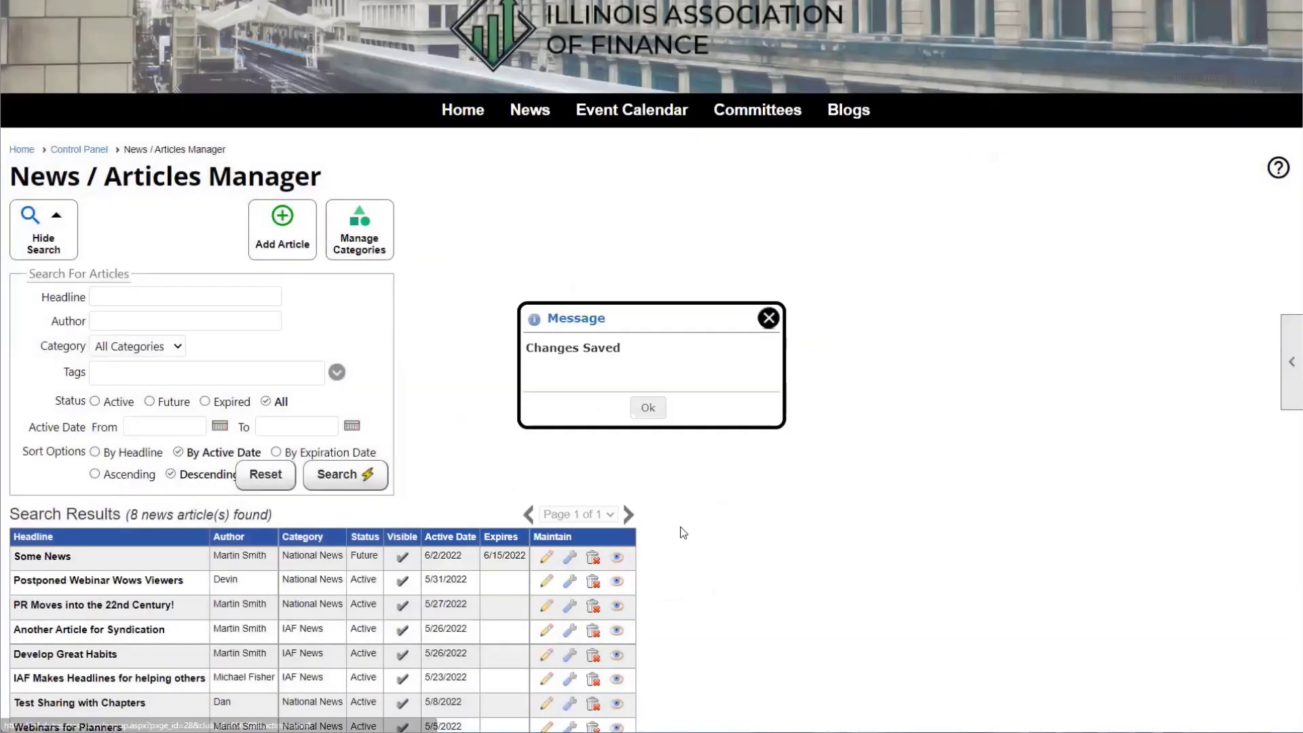
Step: Dismiss Changes Saved and review Some News's headline, author, Future status, and 6/2/2022–6/15/2022 dates
{"action": "left_click", "coordinate": [652, 407]}
{"action": "left_click_drag", "start_coordinate": [83, 555], "coordinate": [17, 561]}
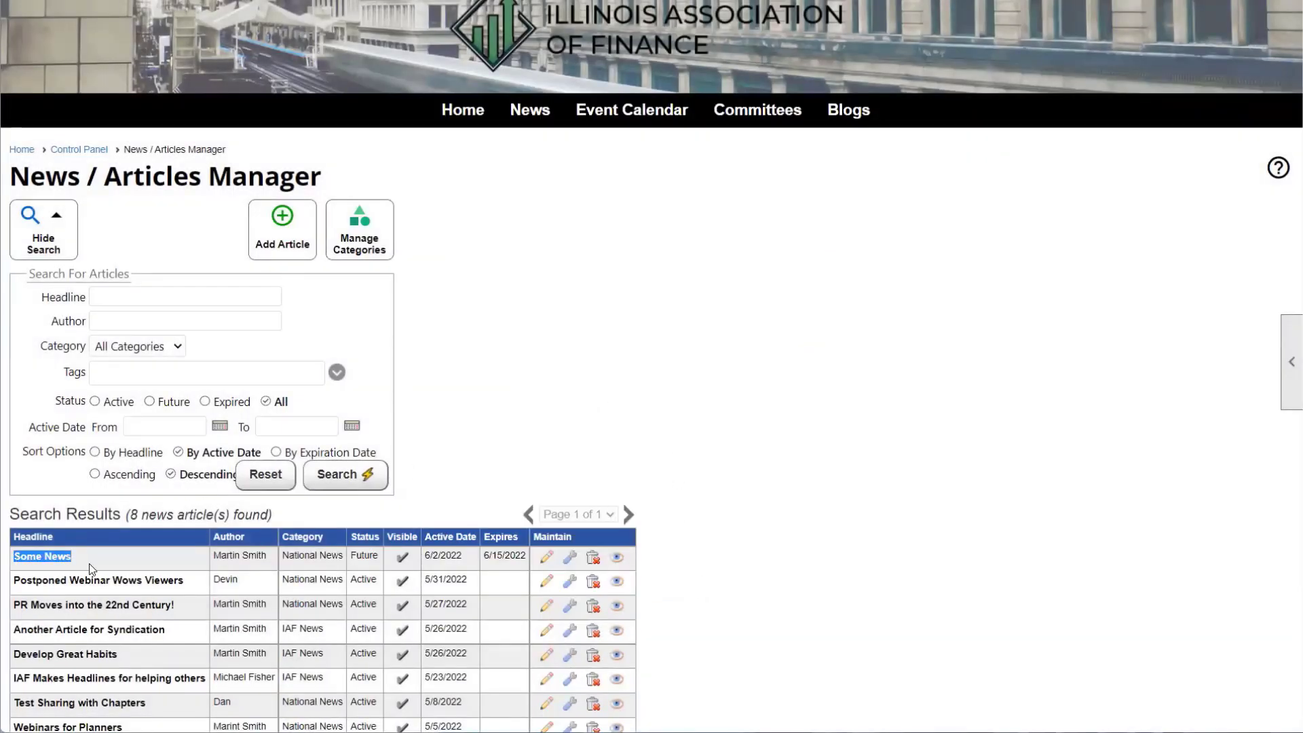
{"action": "left_click_drag", "start_coordinate": [214, 562], "coordinate": [317, 558]}
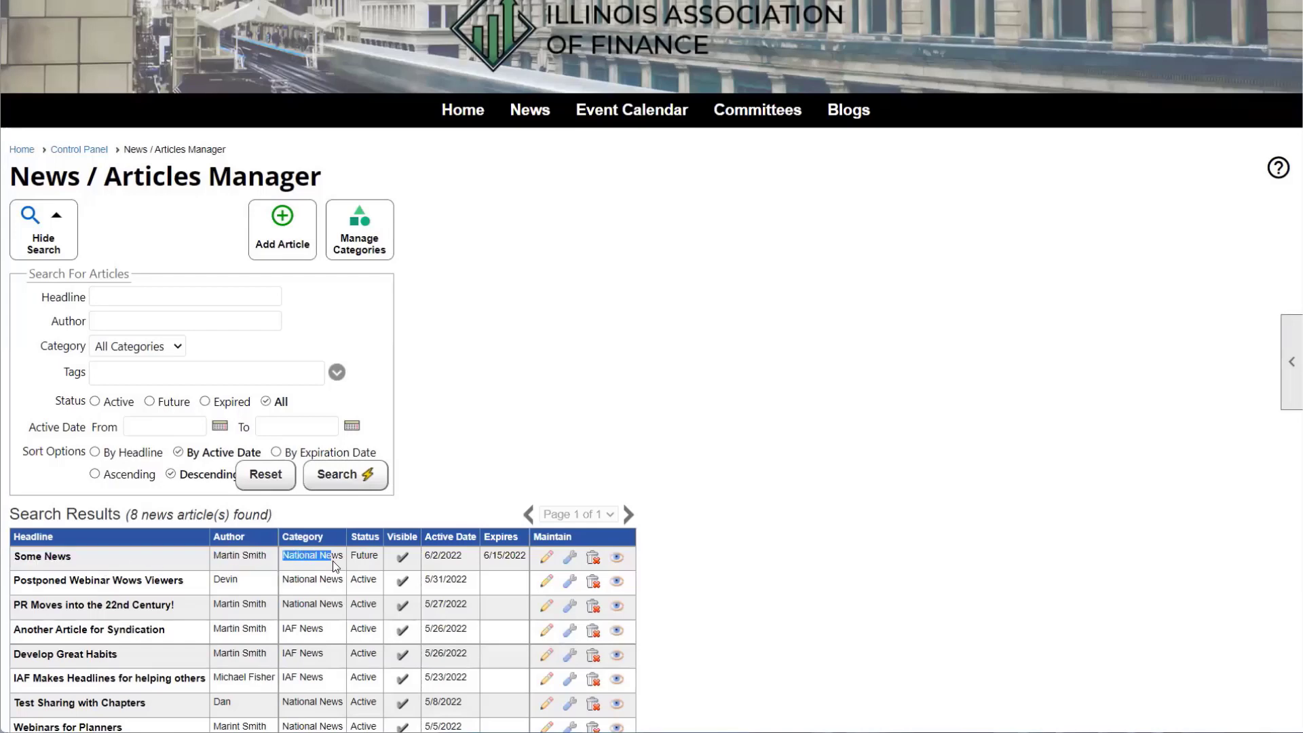
{"action": "left_click", "coordinate": [424, 565]}
{"action": "left_click_drag", "start_coordinate": [424, 560], "coordinate": [452, 558]}
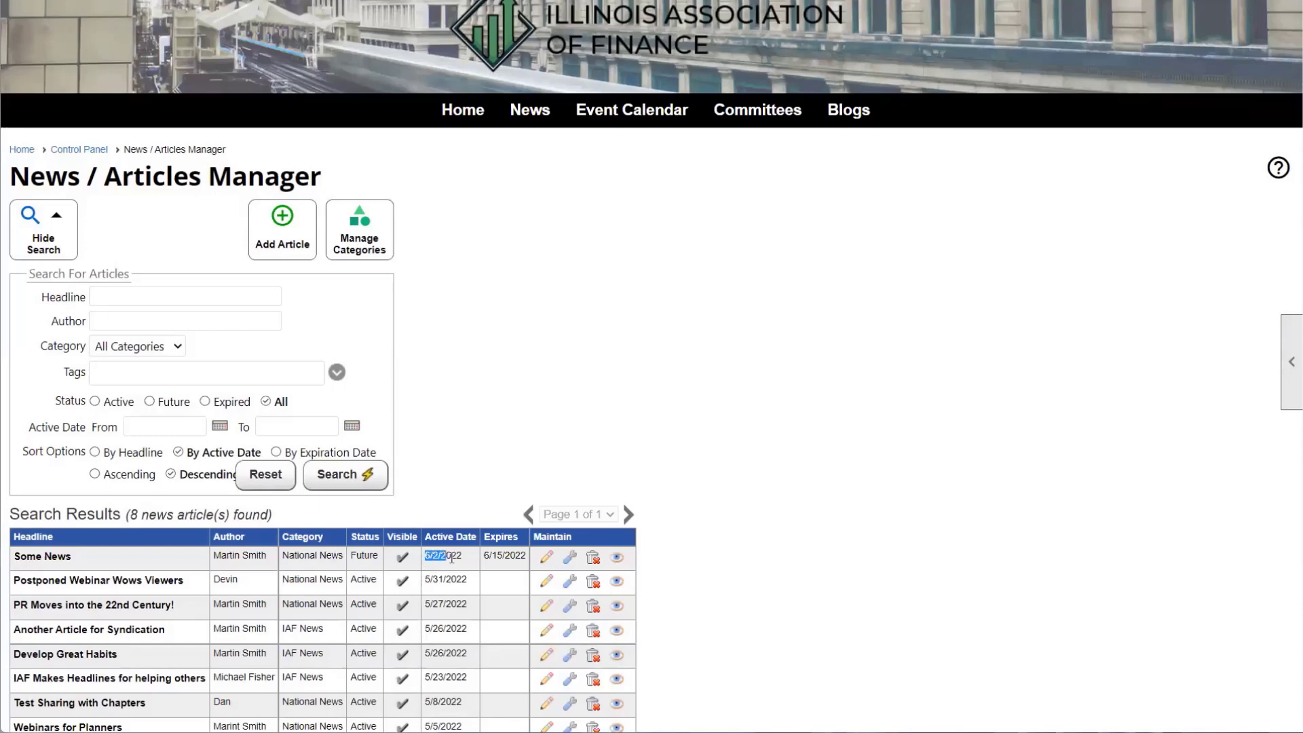
{"action": "left_click_drag", "start_coordinate": [352, 558], "coordinate": [379, 558]}
{"action": "triple_click", "coordinate": [442, 557]}
{"action": "double_click", "coordinate": [404, 558]}
{"action": "left_click_drag", "start_coordinate": [475, 557], "coordinate": [510, 558]}
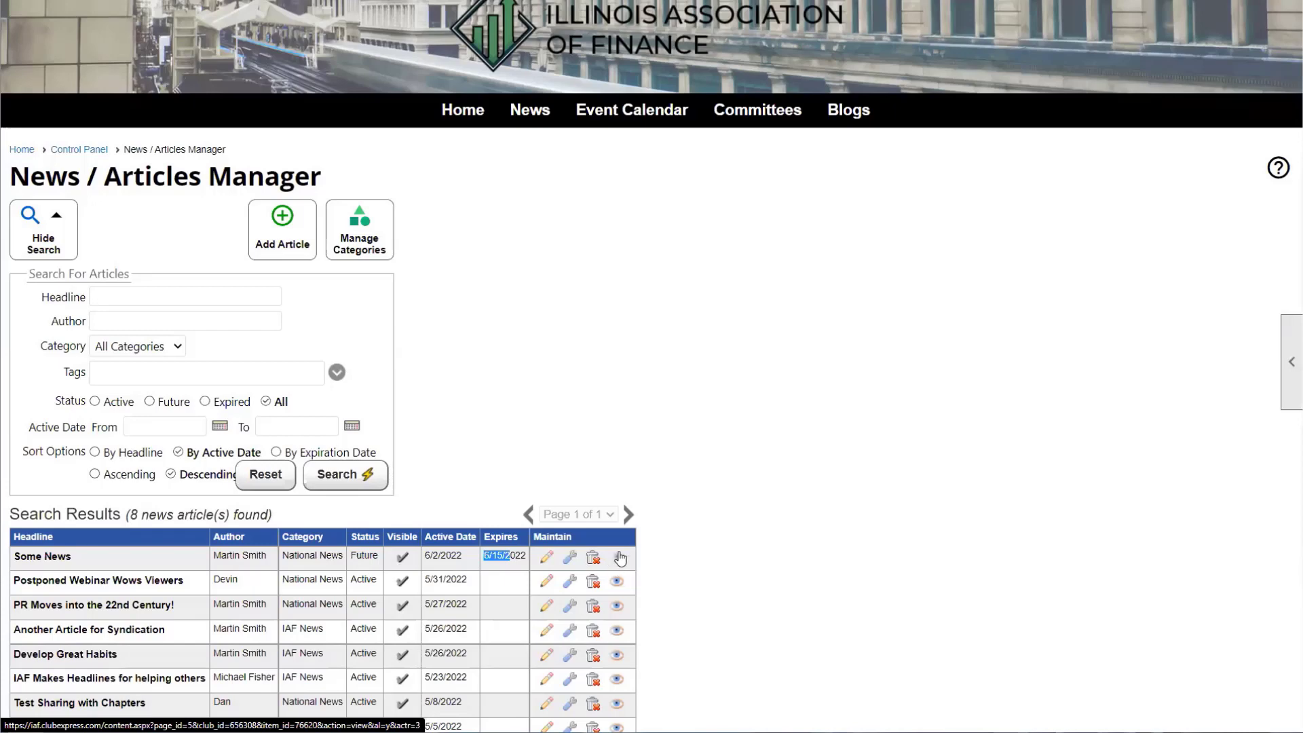
{"action": "left_click", "coordinate": [570, 560]}
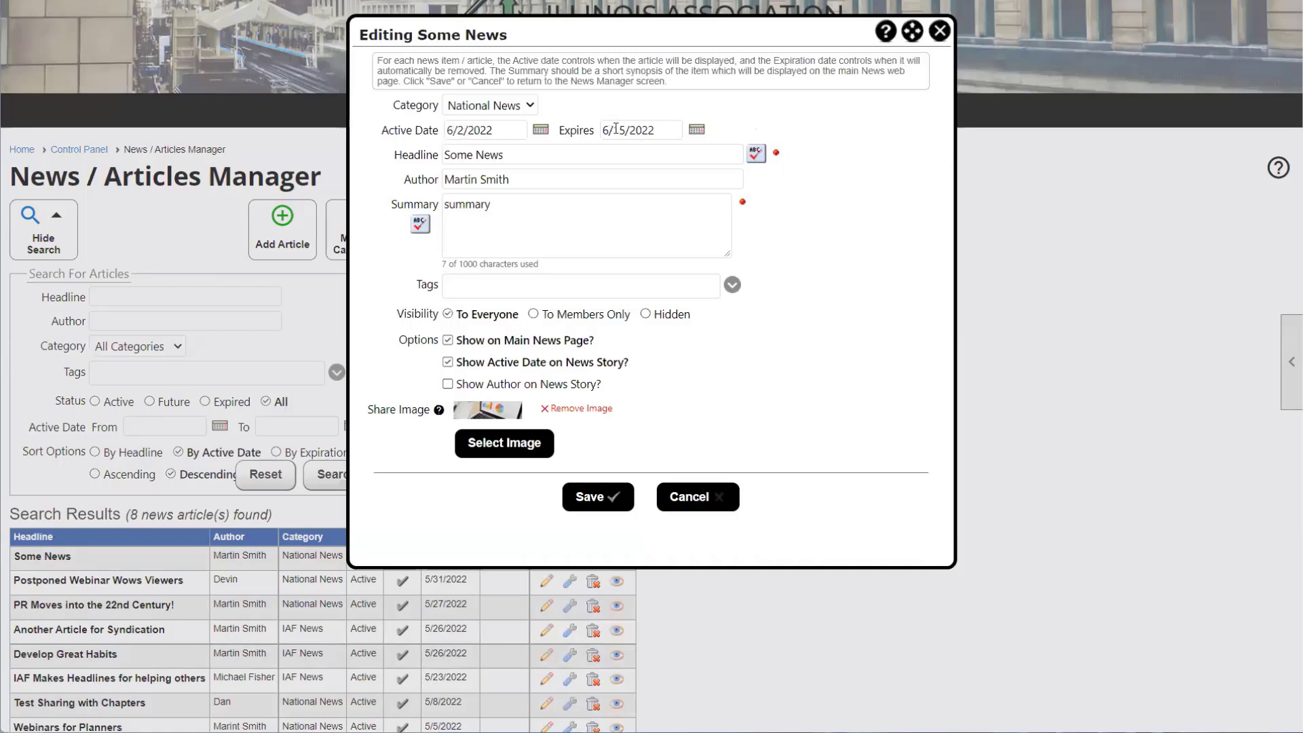
{"action": "left_click_drag", "start_coordinate": [602, 131], "coordinate": [723, 145]}
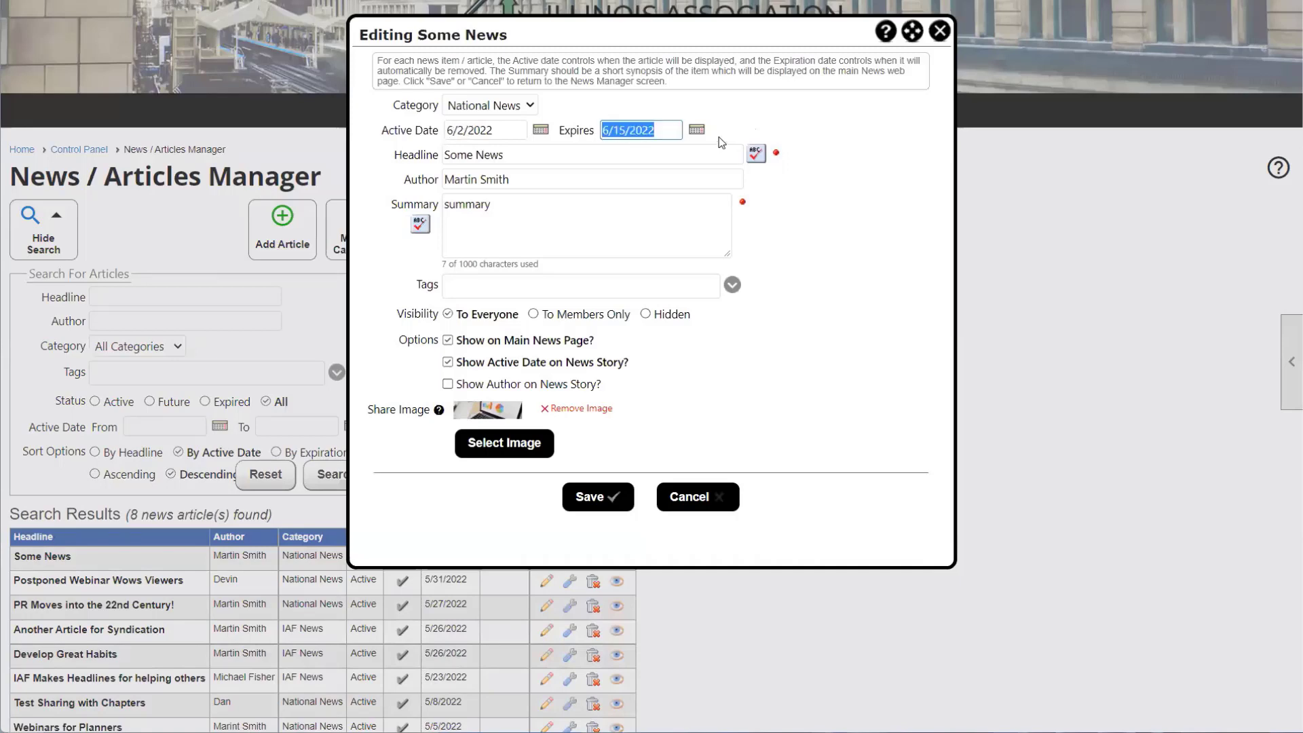
{"action": "key", "text": "BackSpace"}
{"action": "left_click", "coordinate": [841, 258]}
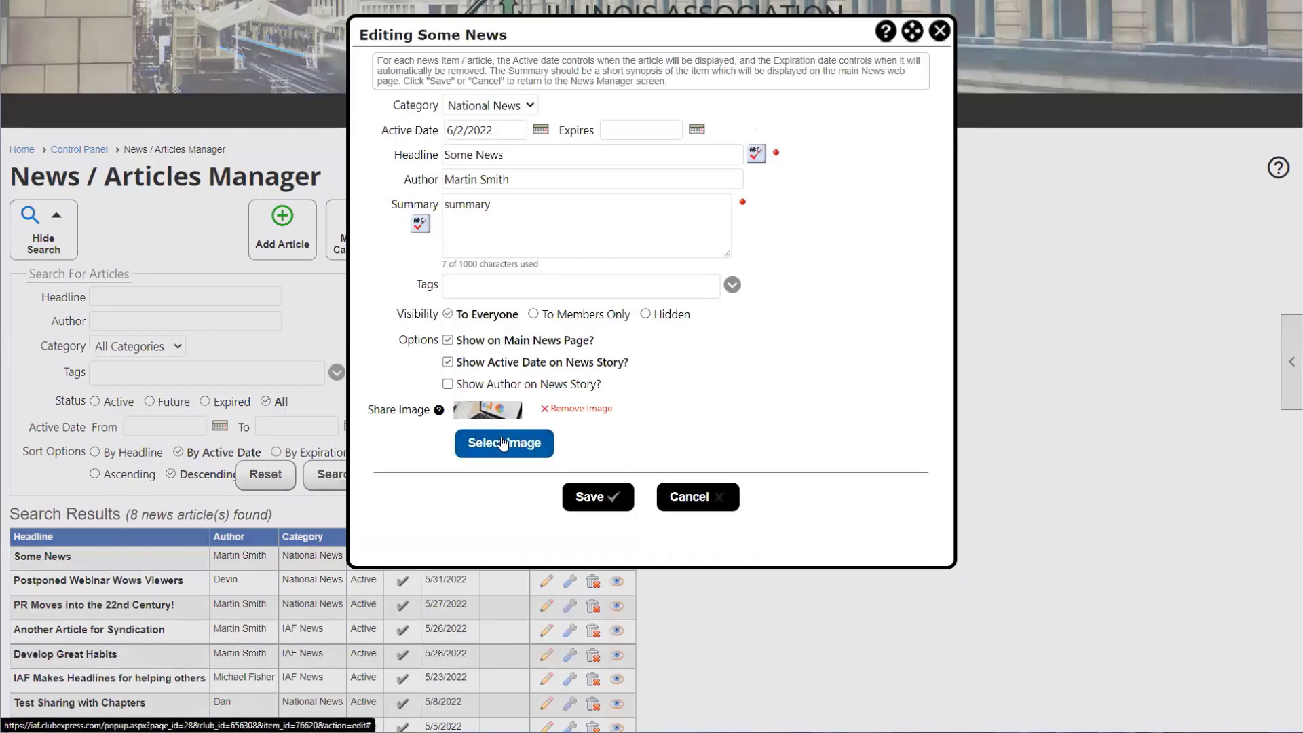
{"action": "left_click", "coordinate": [629, 491]}
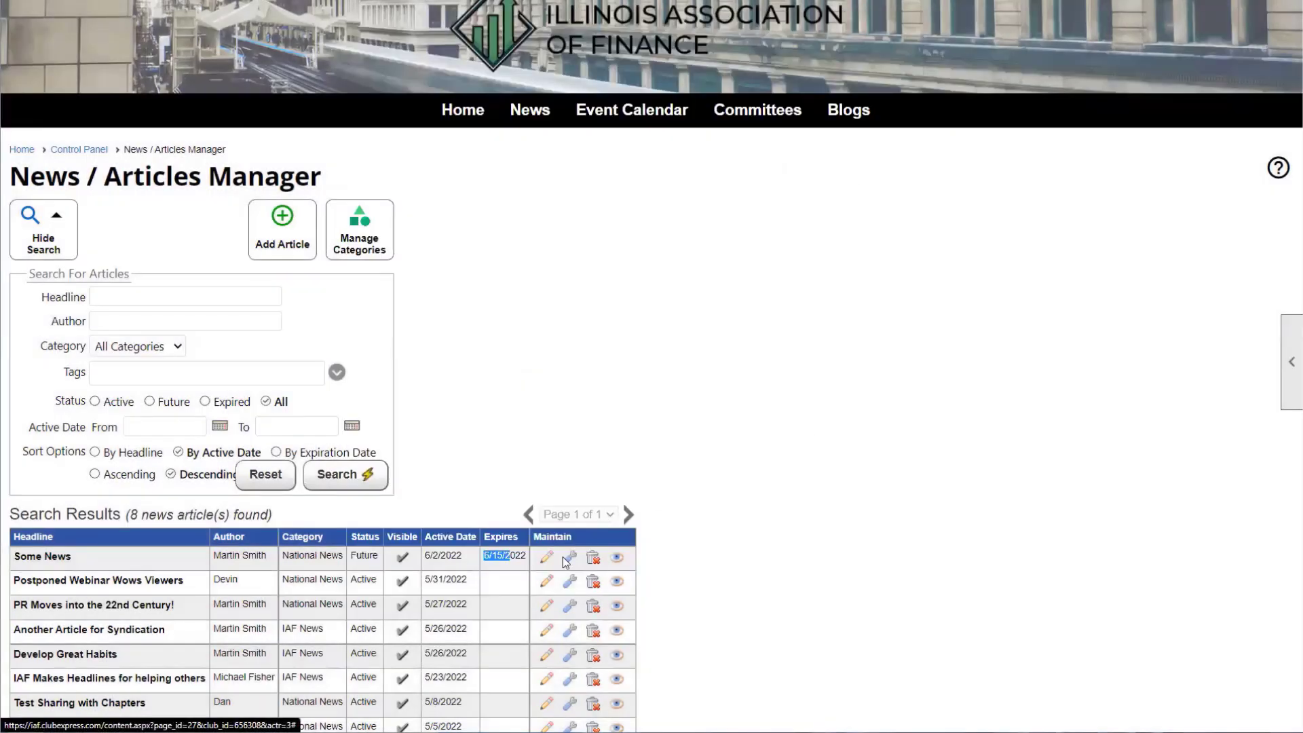
Step: Open the Some News article body in the content editor and enlarge the editing window
{"action": "left_click", "coordinate": [533, 563]}
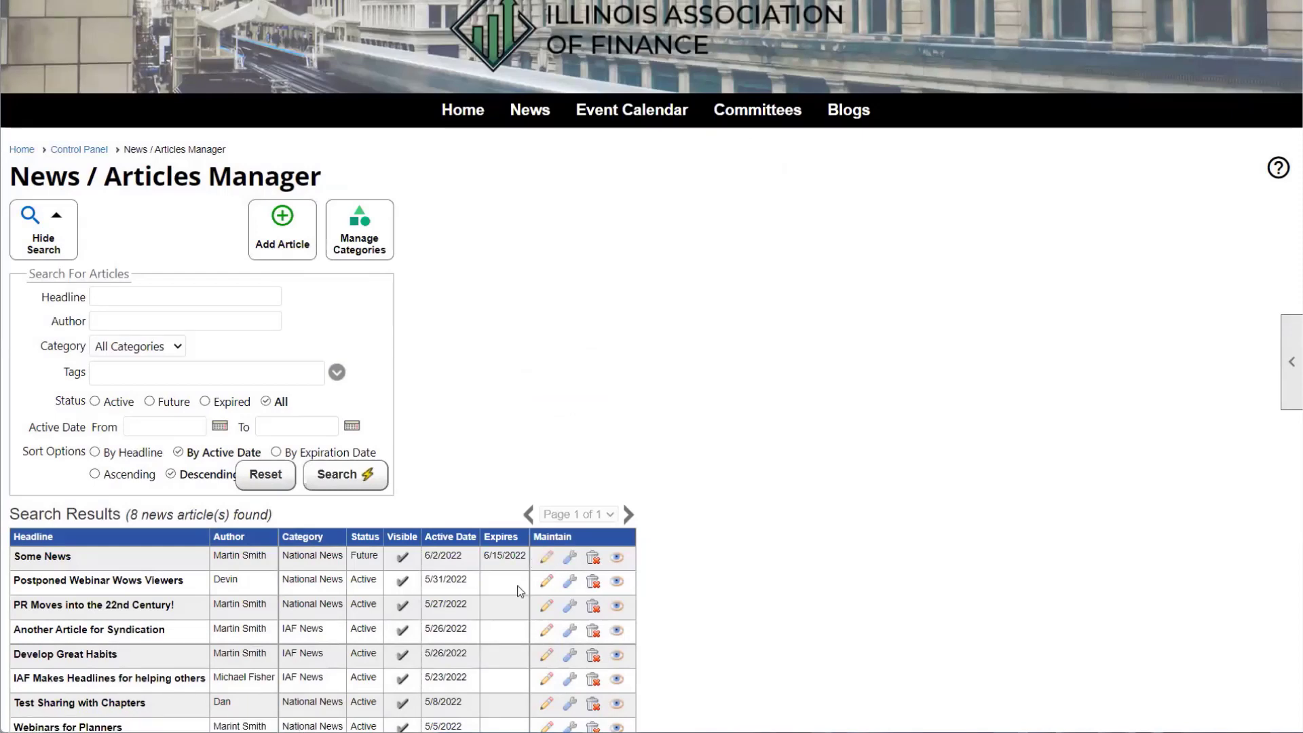
{"action": "left_click", "coordinate": [548, 559]}
{"action": "left_click_drag", "start_coordinate": [1092, 561], "coordinate": [1153, 637]}
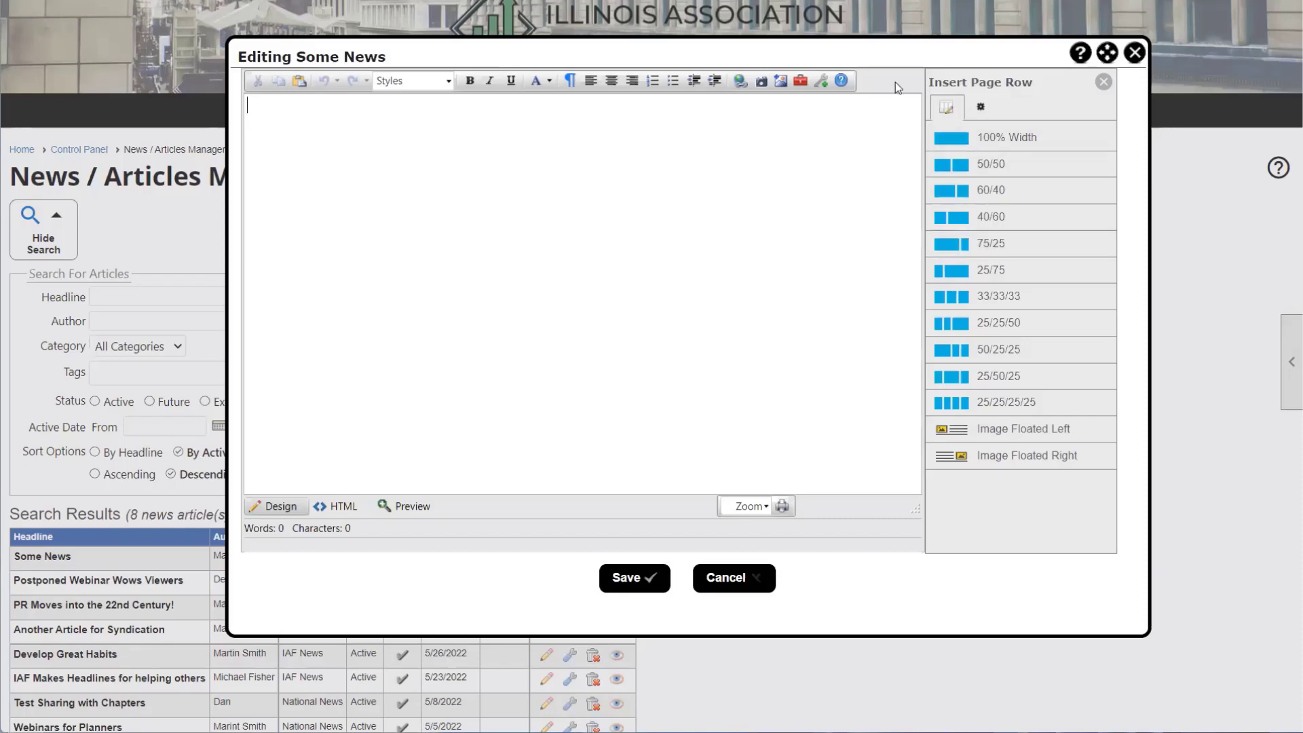
Step: Insert a 25/75 two-column page row from the Insert Page Row layouts into the empty body
{"action": "left_click_drag", "start_coordinate": [924, 80], "coordinate": [1038, 87]}
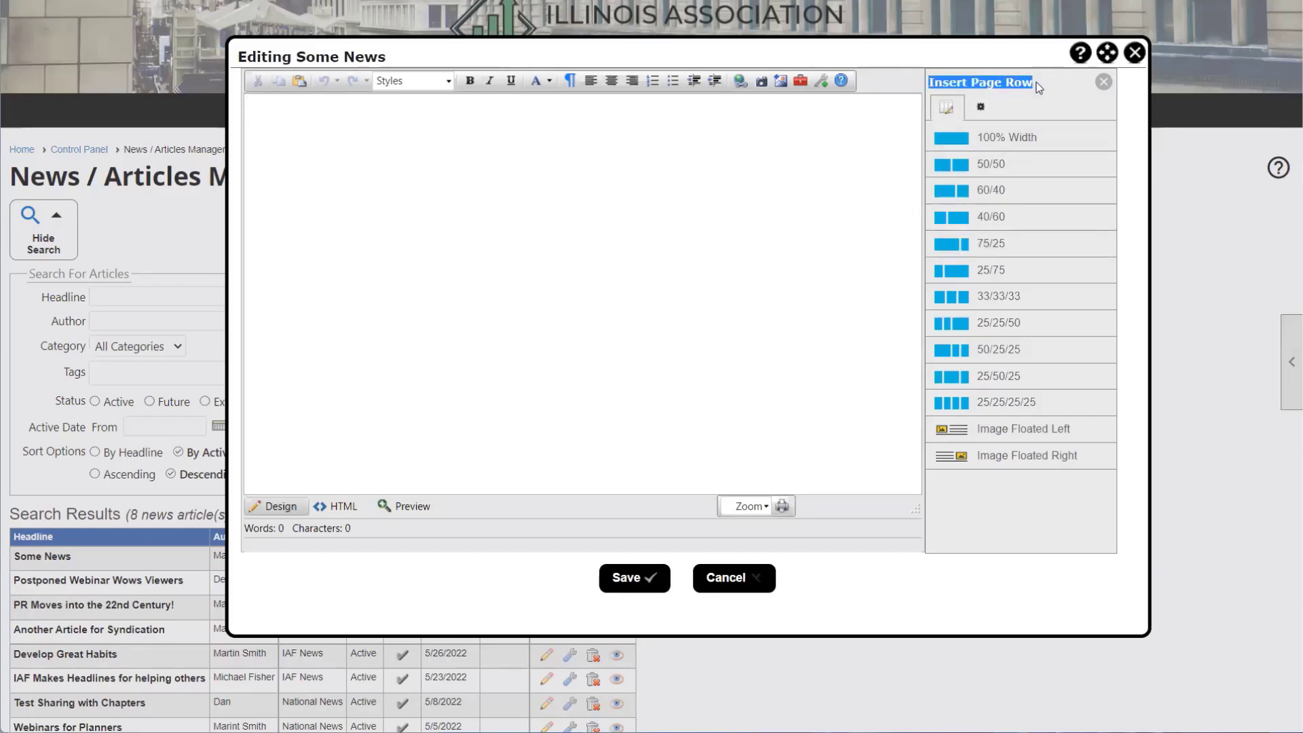
{"action": "left_click", "coordinate": [1037, 86]}
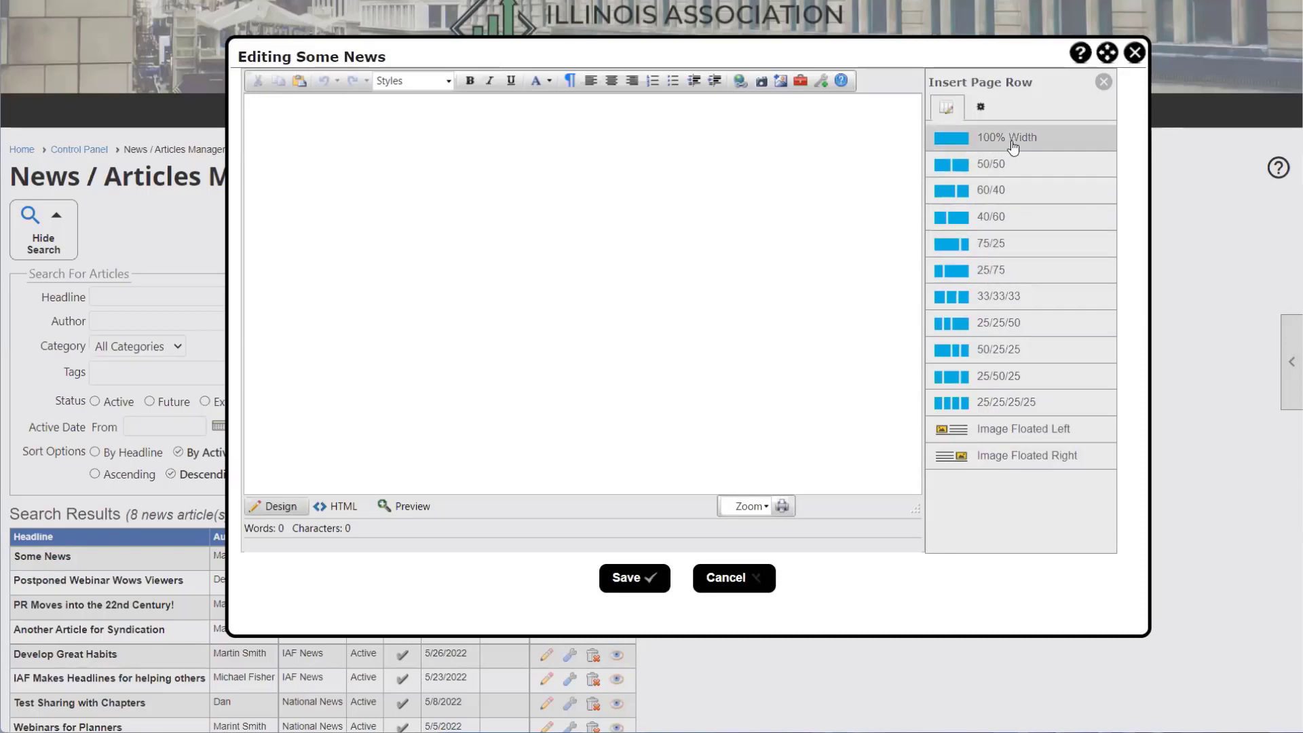
{"action": "left_click", "coordinate": [1003, 278]}
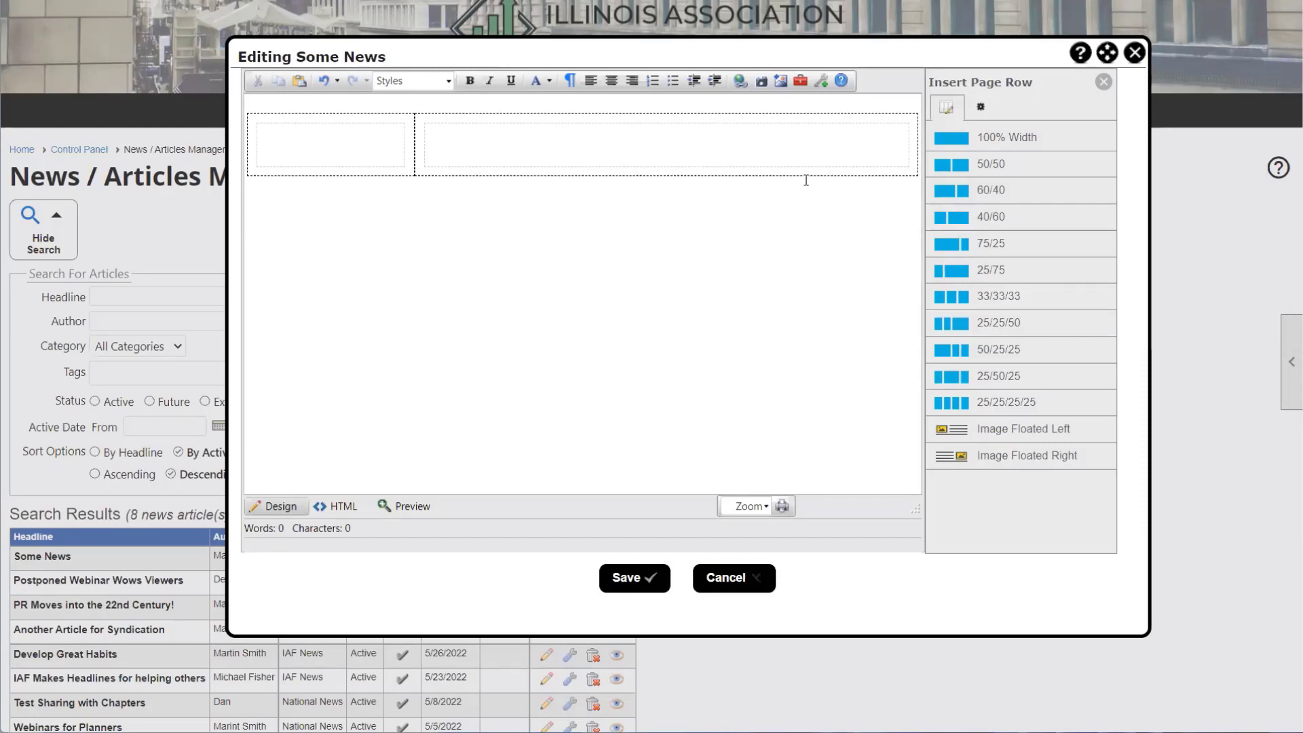
Step: Type 'Some text' in the left cell and paste it repeatedly to fill the column
{"action": "left_click", "coordinate": [339, 149]}
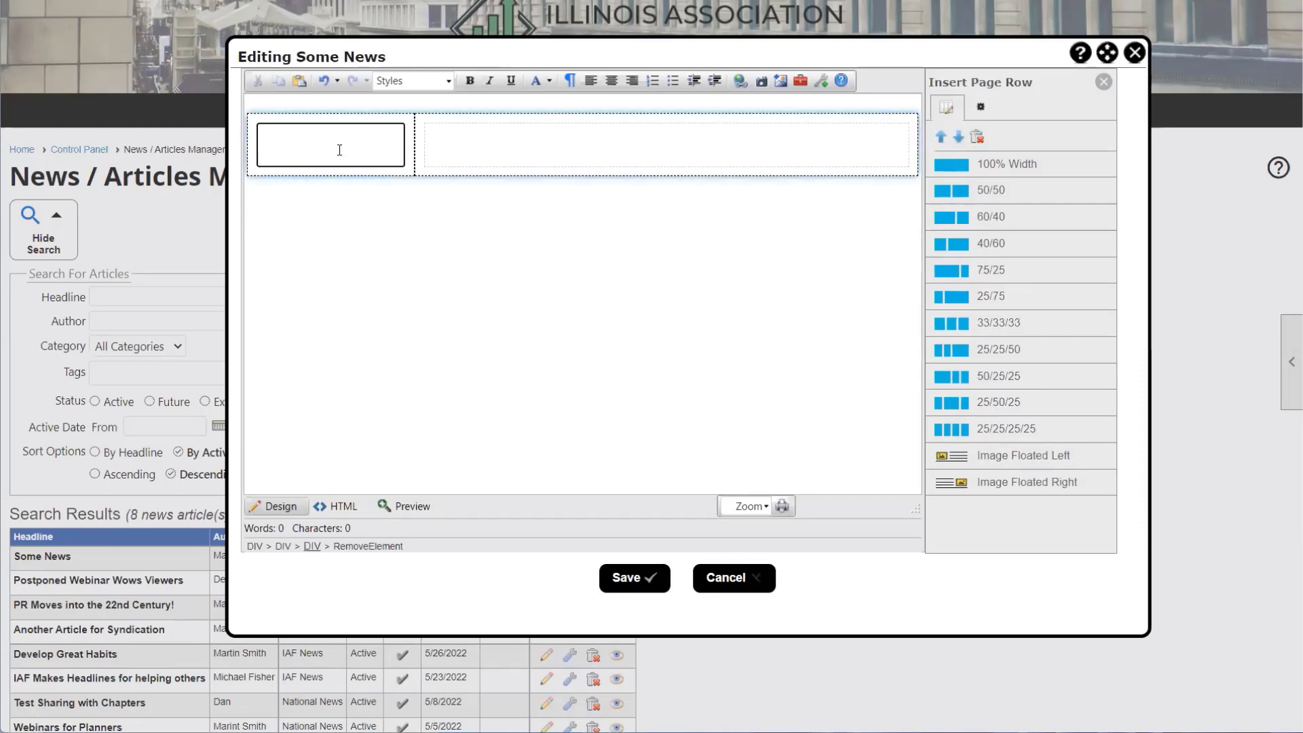
{"action": "type", "text": "Some text"}
{"action": "key", "text": "shift+Left"}
{"action": "key", "text": "shift+Left"}
{"action": "key", "text": "shift+Left"}
{"action": "key", "text": "shift+Left"}
{"action": "key", "text": "Right"}
{"action": "key", "text": "Tab"}
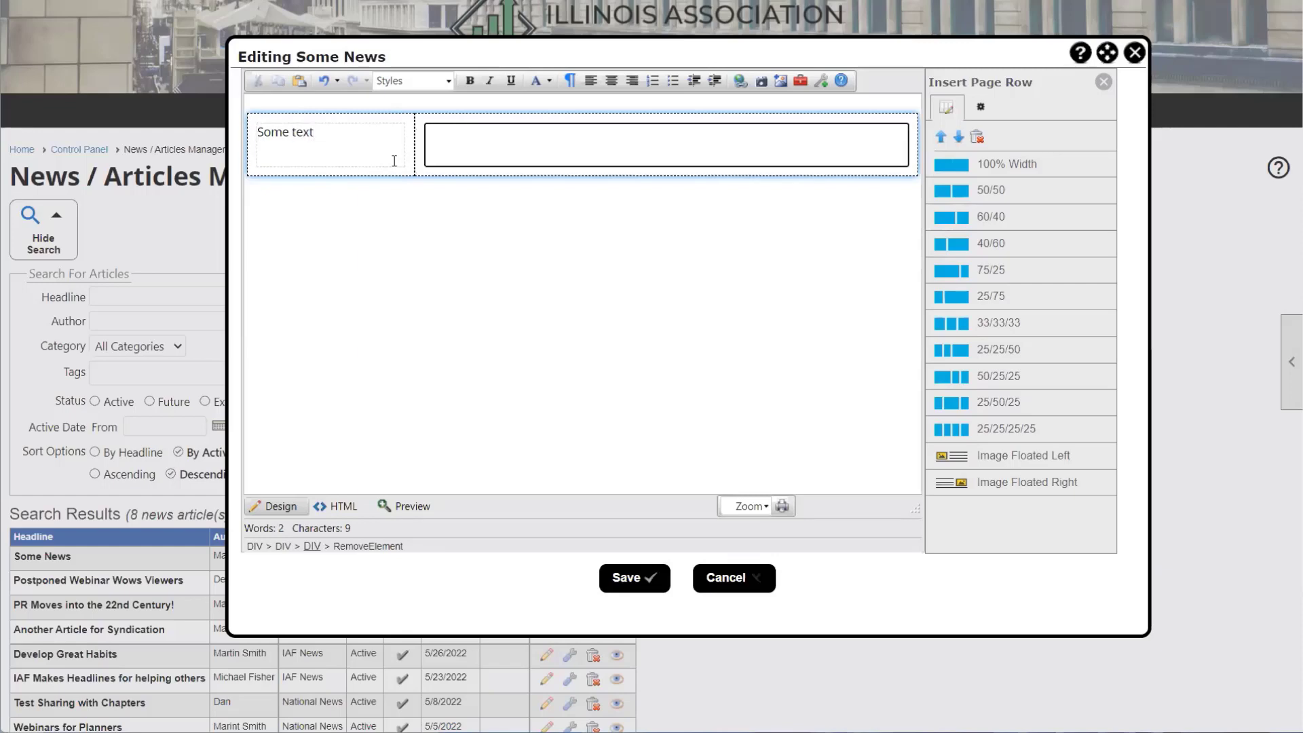
{"action": "left_click", "coordinate": [393, 161]}
{"action": "key", "text": "shift+Home"}
{"action": "key", "text": "ctrl+c"}
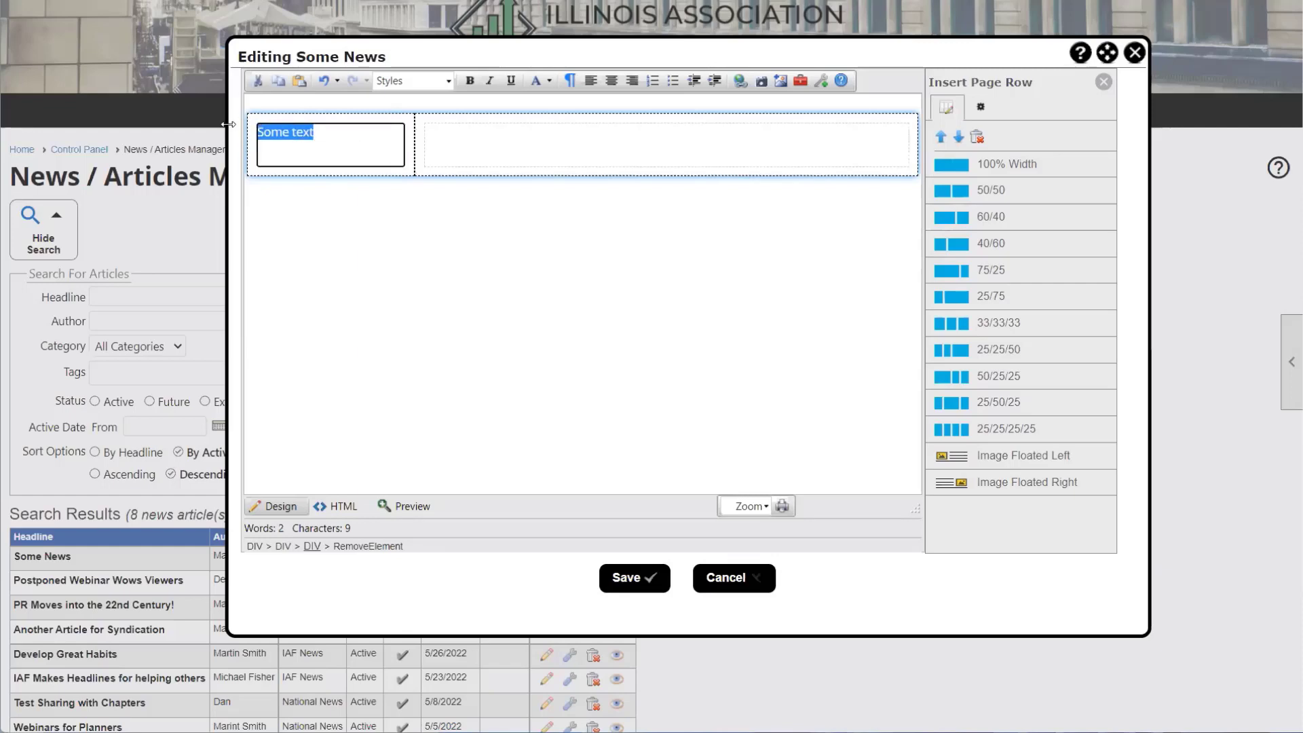
{"action": "left_click", "coordinate": [321, 138]}
{"action": "key", "text": "ctrl+v"}
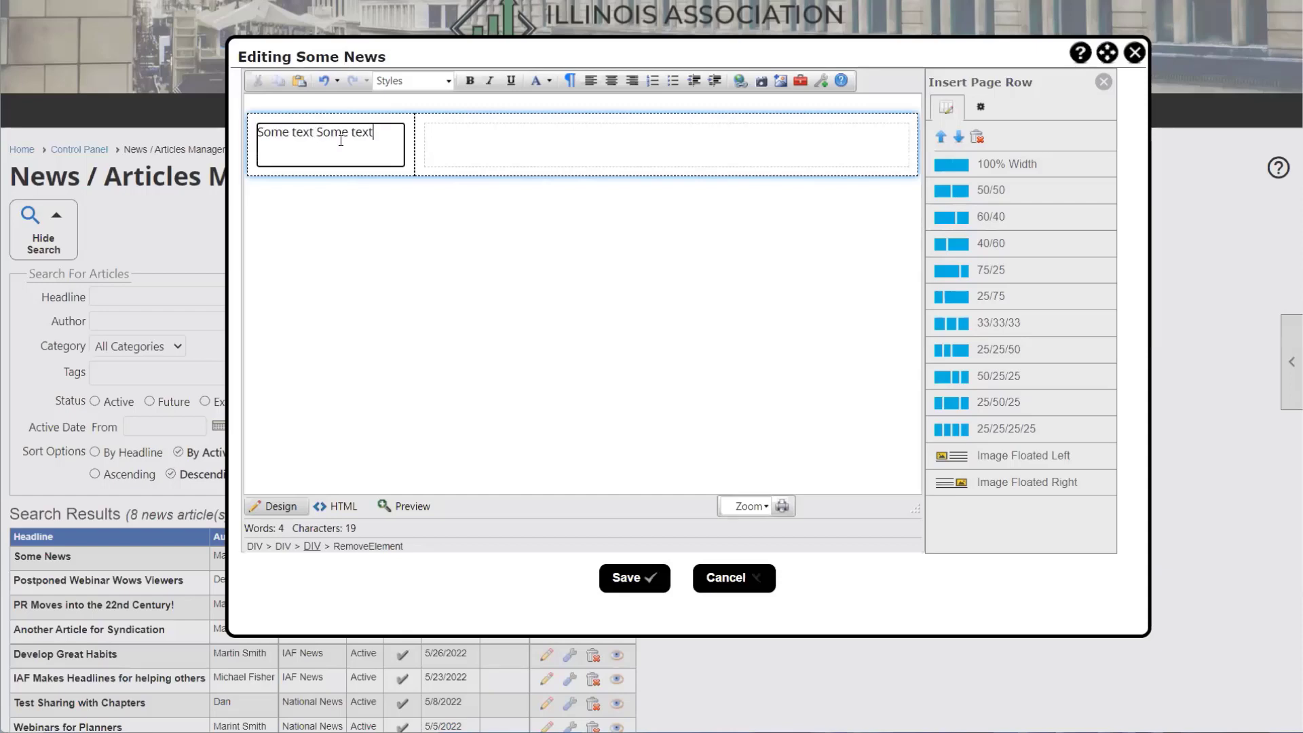
{"action": "key", "text": "ctrl+v"}
{"action": "key", "text": "ctrl+v"}
{"action": "key", "text": "ctrl+v"}
{"action": "key", "text": "ctrl+v"}
{"action": "key", "text": "ctrl+v"}
{"action": "key", "text": "ctrl+v"}
{"action": "key", "text": "ctrl+v"}
{"action": "key", "text": "ctrl+v"}
{"action": "key", "text": "ctrl+v"}
{"action": "key", "text": "ctrl+v"}
{"action": "key", "text": "ctrl+v"}
{"action": "key", "text": "ctrl+v"}
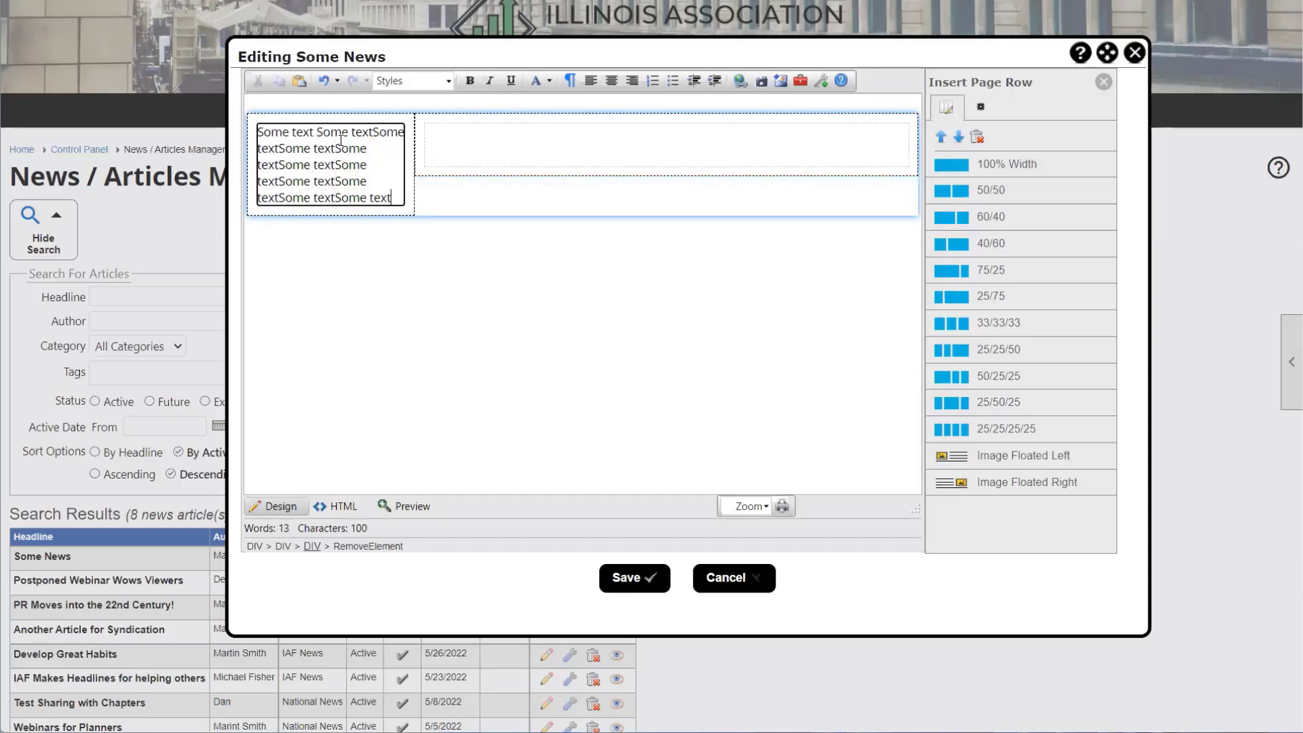
{"action": "key", "text": "ctrl+v"}
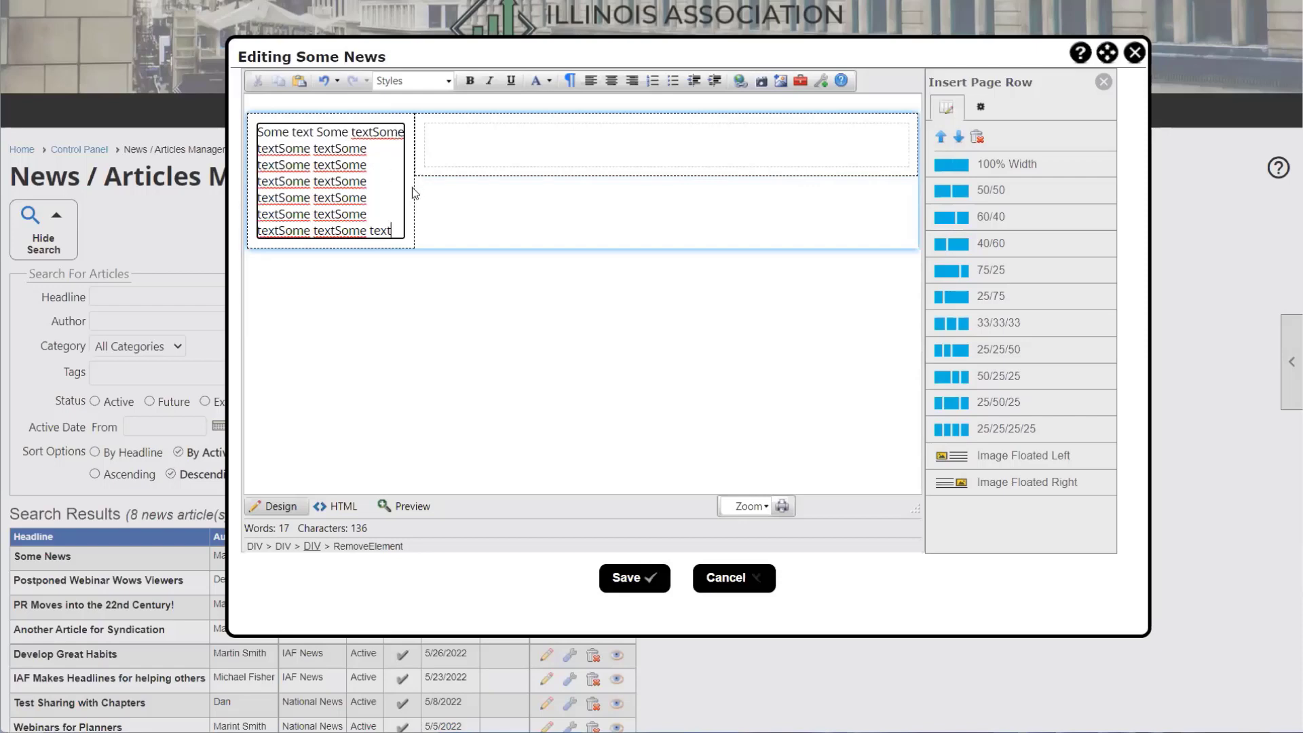
Step: Fill the right column with pasted bold Some text, then select most of the left column's text
{"action": "left_click", "coordinate": [494, 132]}
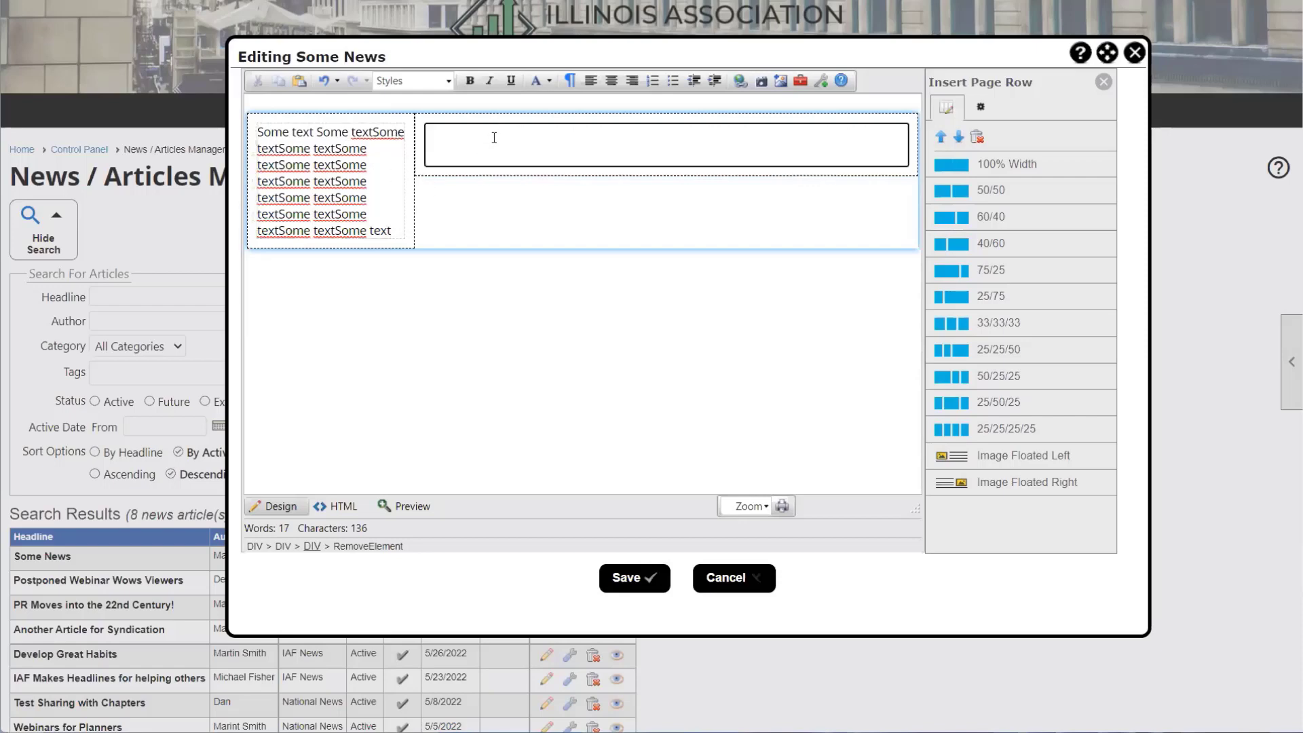
{"action": "key", "text": "ctrl+v"}
{"action": "key", "text": "ctrl+v"}
{"action": "key", "text": "ctrl+v"}
{"action": "key", "text": "ctrl+v"}
{"action": "key", "text": "ctrl+v"}
{"action": "key", "text": "ctrl+v"}
{"action": "key", "text": "ctrl+v"}
{"action": "key", "text": "ctrl+v"}
{"action": "key", "text": "ctrl+v"}
{"action": "key", "text": "ctrl+v"}
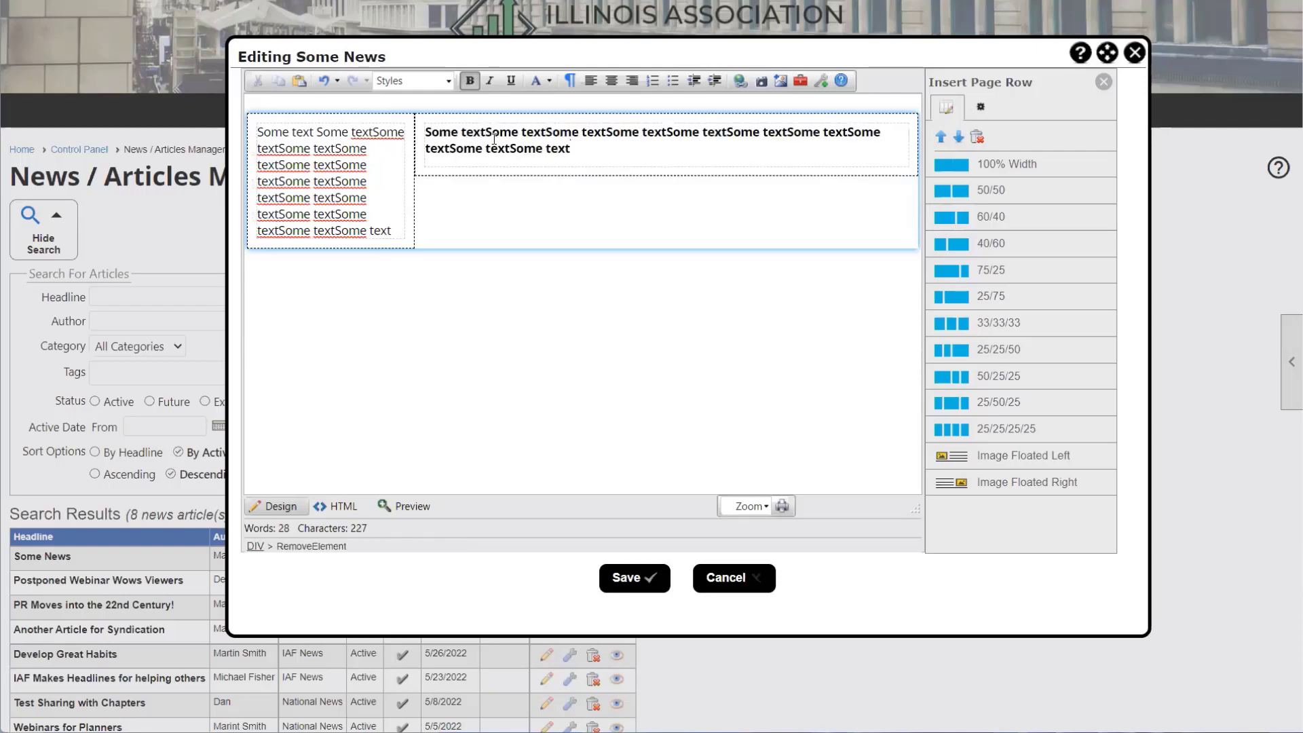
{"action": "key", "text": "ctrl+v"}
{"action": "key", "text": "ctrl+v"}
{"action": "key", "text": "ctrl+v"}
{"action": "key", "text": "ctrl+v"}
{"action": "key", "text": "ctrl+v"}
{"action": "key", "text": "ctrl+v"}
{"action": "key", "text": "ctrl+v"}
{"action": "key", "text": "ctrl+v"}
{"action": "key", "text": "ctrl+v"}
{"action": "key", "text": "ctrl+v"}
{"action": "key", "text": "ctrl+v"}
{"action": "key", "text": "ctrl+v"}
{"action": "key", "text": "ctrl+v"}
{"action": "key", "text": "ctrl+v"}
{"action": "key", "text": "ctrl+v"}
{"action": "key", "text": "ctrl+v"}
{"action": "key", "text": "ctrl+v"}
{"action": "key", "text": "ctrl+v"}
{"action": "key", "text": "ctrl+v"}
{"action": "key", "text": "ctrl+v"}
{"action": "key", "text": "ctrl+v"}
{"action": "key", "text": "ctrl+v"}
{"action": "key", "text": "ctrl+v"}
{"action": "key", "text": "ctrl+v"}
{"action": "key", "text": "ctrl+v"}
{"action": "key", "text": "ctrl+v"}
{"action": "key", "text": "ctrl+v"}
{"action": "key", "text": "ctrl+v"}
{"action": "key", "text": "ctrl+v"}
{"action": "key", "text": "ctrl+v"}
{"action": "key", "text": "ctrl+v"}
{"action": "key", "text": "ctrl+v"}
{"action": "key", "text": "ctrl+v"}
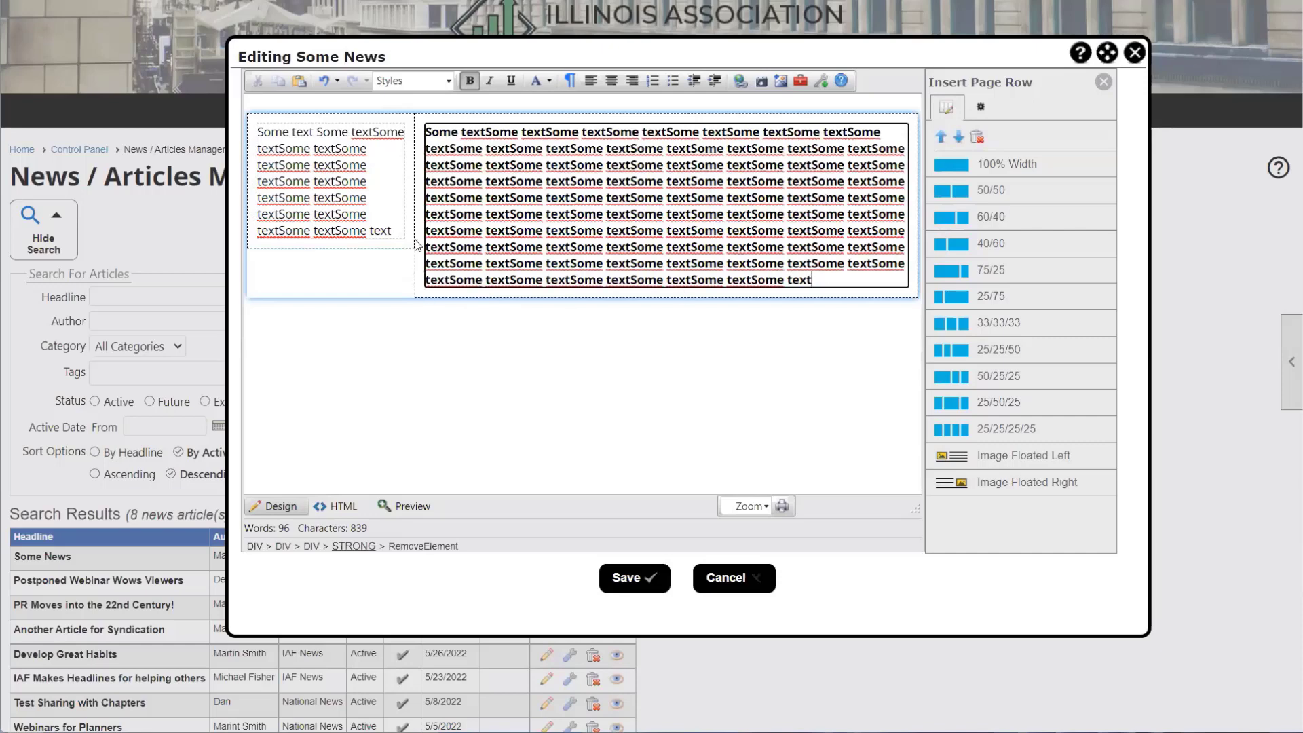
{"action": "left_click_drag", "start_coordinate": [397, 231], "coordinate": [257, 129]}
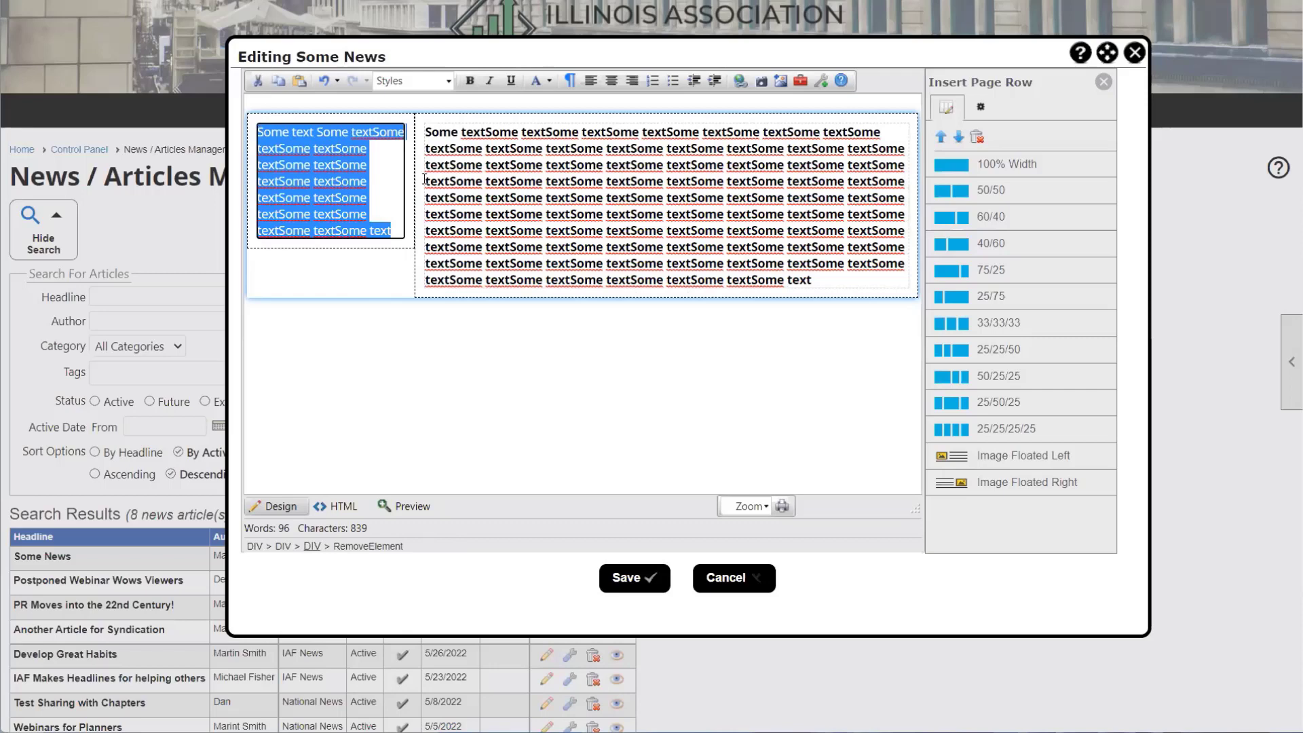
{"action": "left_click", "coordinate": [779, 80]}
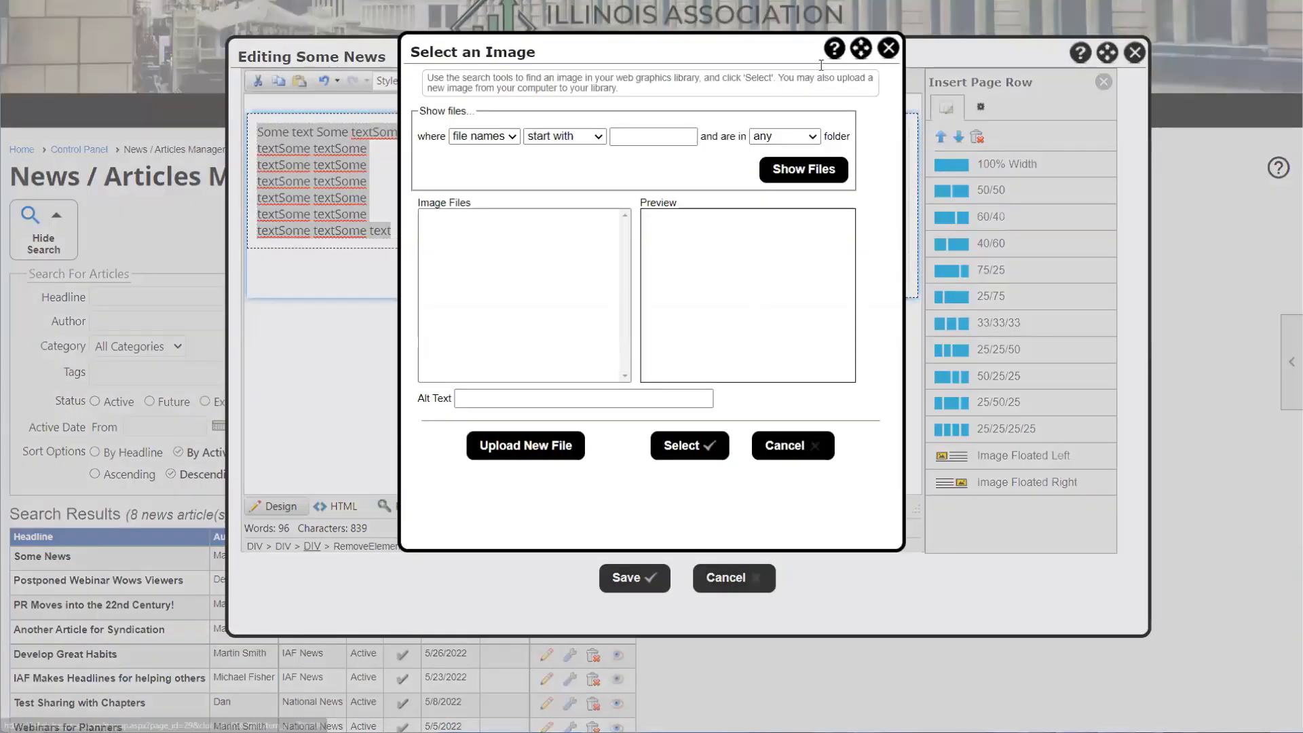
Step: Delete most of the placeholder text from the left column
{"action": "left_click", "coordinate": [888, 47]}
{"action": "triple_click", "coordinate": [327, 187]}
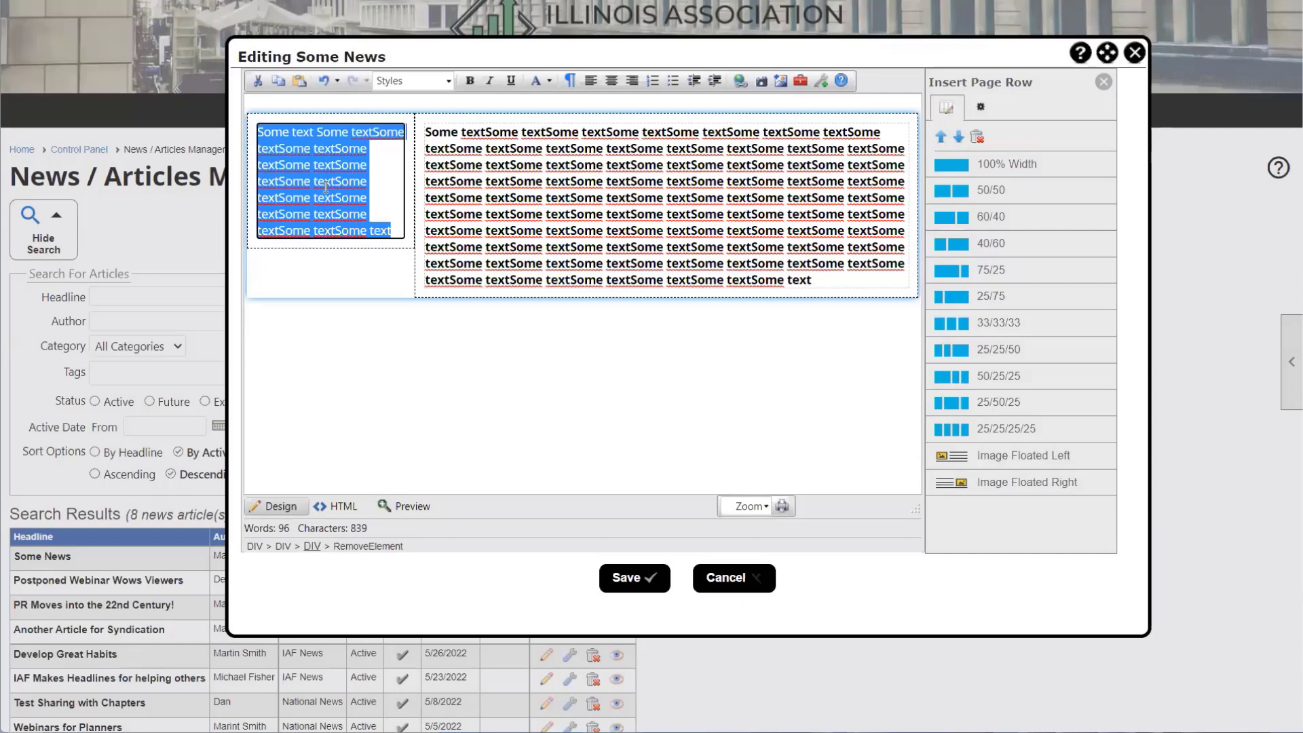
{"action": "left_click", "coordinate": [326, 188]}
{"action": "left_click_drag", "start_coordinate": [392, 231], "coordinate": [272, 151]}
{"action": "key", "text": "BackSpace"}
{"action": "key", "text": "BackSpace"}
{"action": "key", "text": "BackSpace"}
{"action": "key", "text": "BackSpace"}
{"action": "key", "text": "BackSpace"}
{"action": "key", "text": "BackSpace"}
{"action": "key", "text": "BackSpace"}
{"action": "key", "text": "BackSpace"}
{"action": "key", "text": "BackSpace"}
{"action": "key", "text": "BackSpace"}
{"action": "key", "text": "BackSpace"}
{"action": "key", "text": "BackSpace"}
{"action": "key", "text": "BackSpace"}
{"action": "key", "text": "BackSpace"}
{"action": "key", "text": "BackSpace"}
{"action": "key", "text": "BackSpace"}
{"action": "key", "text": "BackSpace"}
{"action": "key", "text": "BackSpace"}
{"action": "key", "text": "BackSpace"}
{"action": "key", "text": "BackSpace"}
{"action": "key", "text": "BackSpace"}
{"action": "key", "text": "BackSpace"}
{"action": "key", "text": "BackSpace"}
{"action": "key", "text": "BackSpace"}
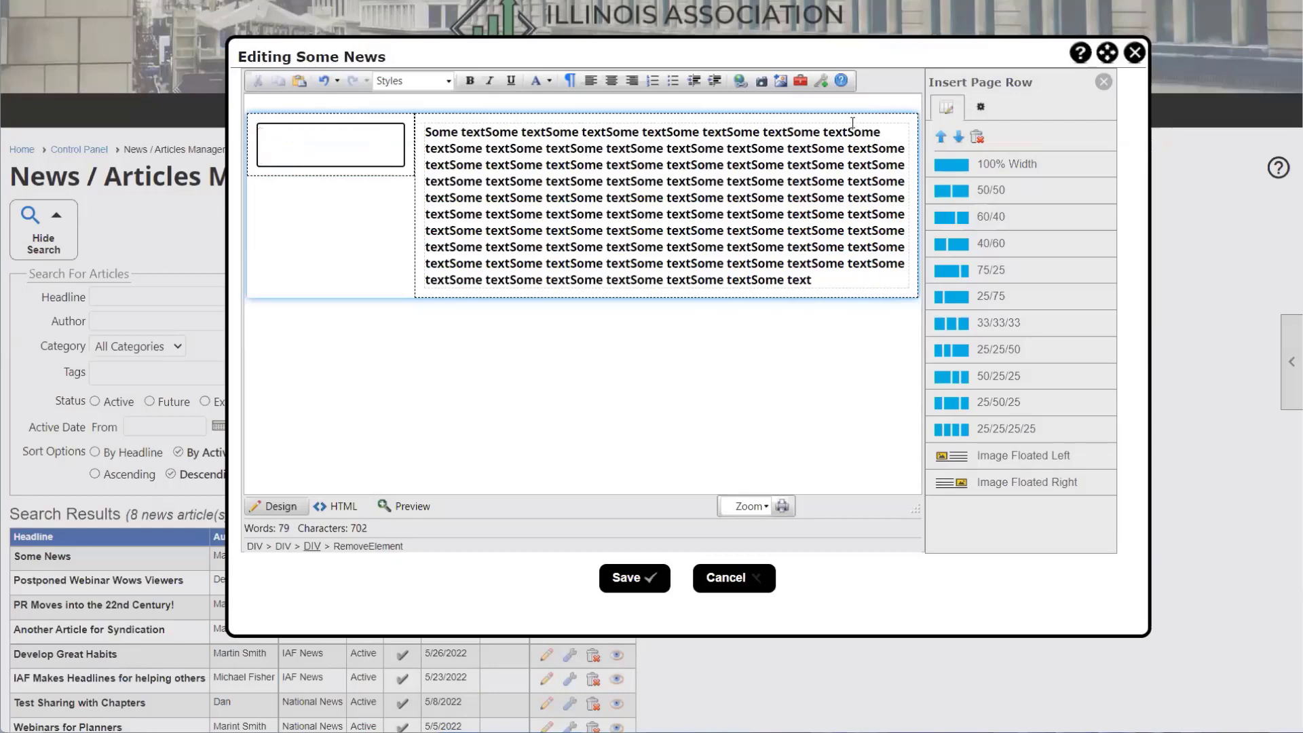
Step: Insert finance_logo.png into the left column, then delete the logo again
{"action": "left_click", "coordinate": [782, 81]}
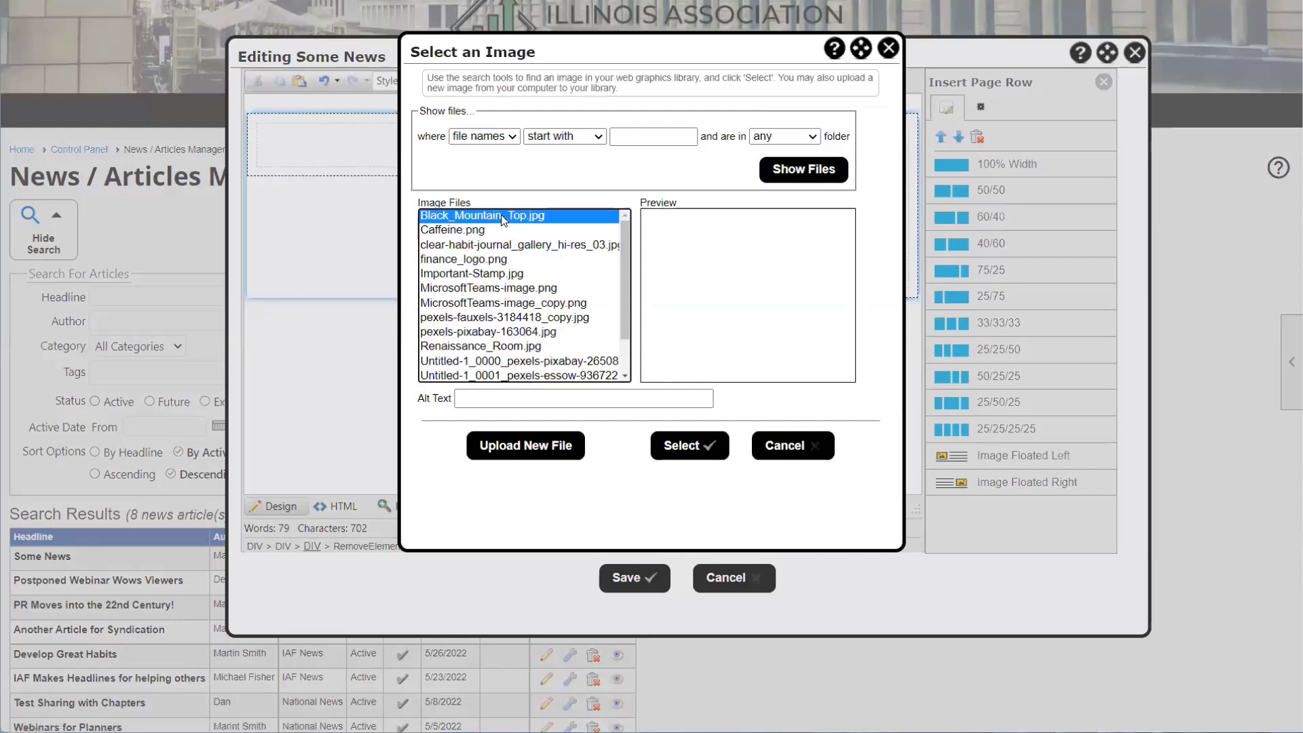
{"action": "left_click", "coordinate": [500, 232]}
{"action": "left_click", "coordinate": [505, 257]}
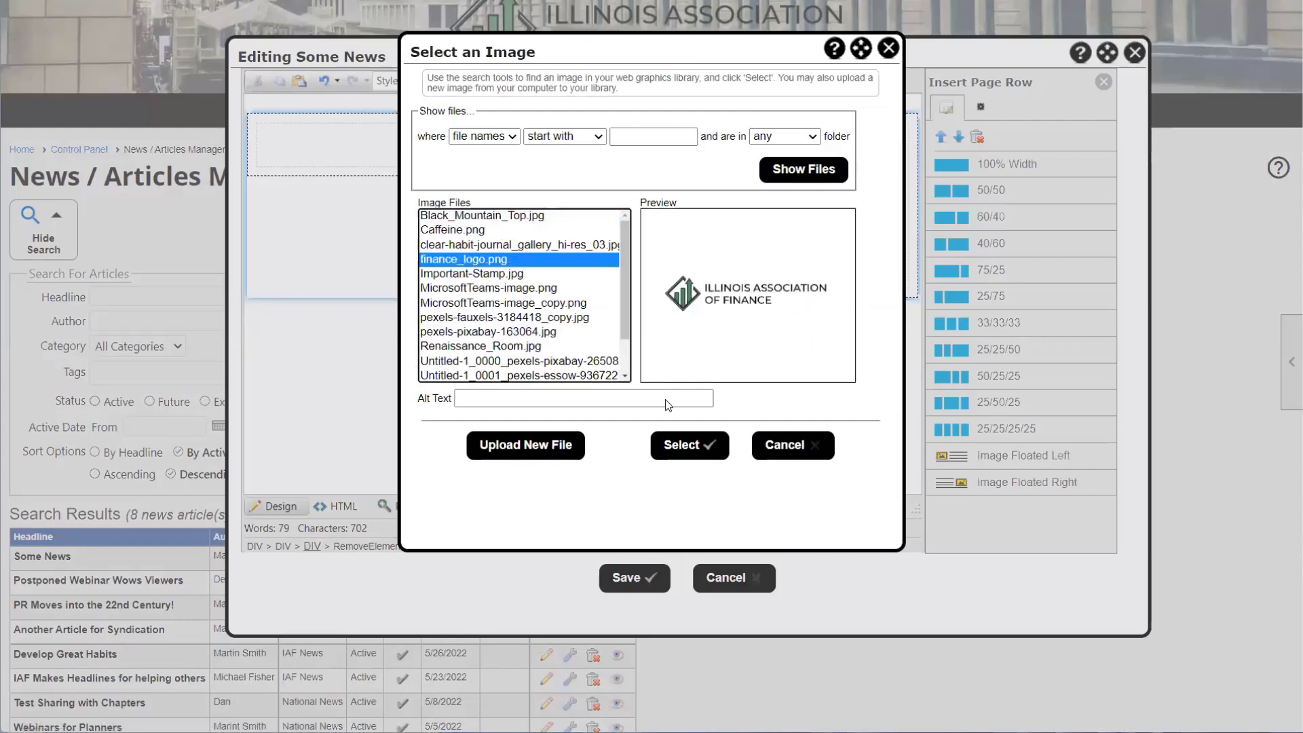
{"action": "left_click", "coordinate": [685, 451]}
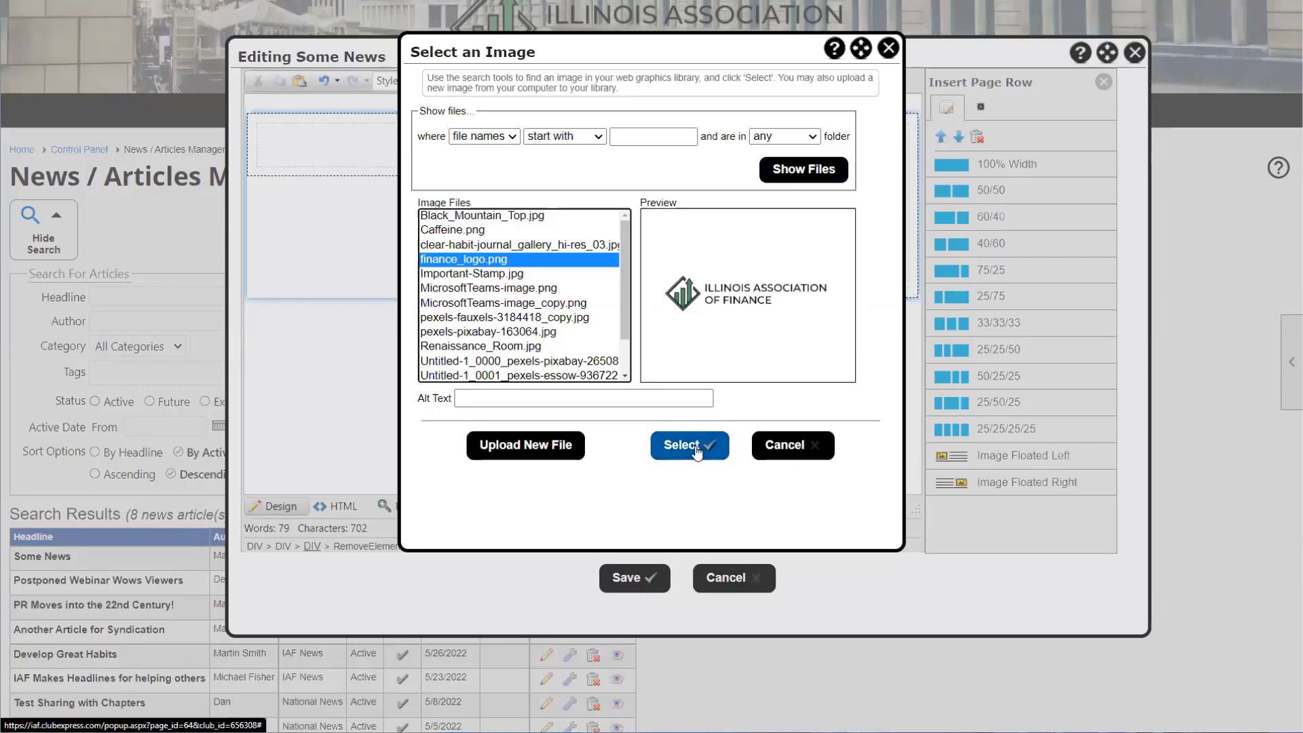
{"action": "left_click", "coordinate": [696, 452]}
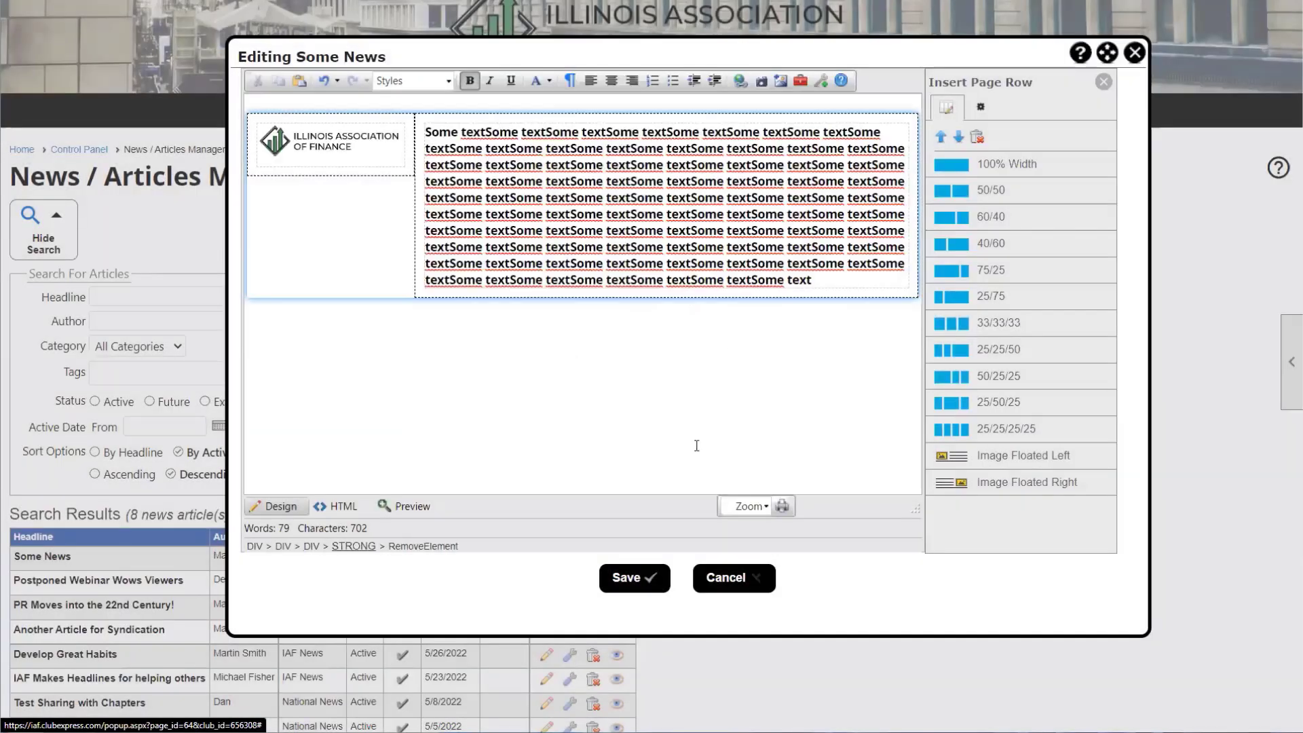
{"action": "left_click", "coordinate": [326, 147]}
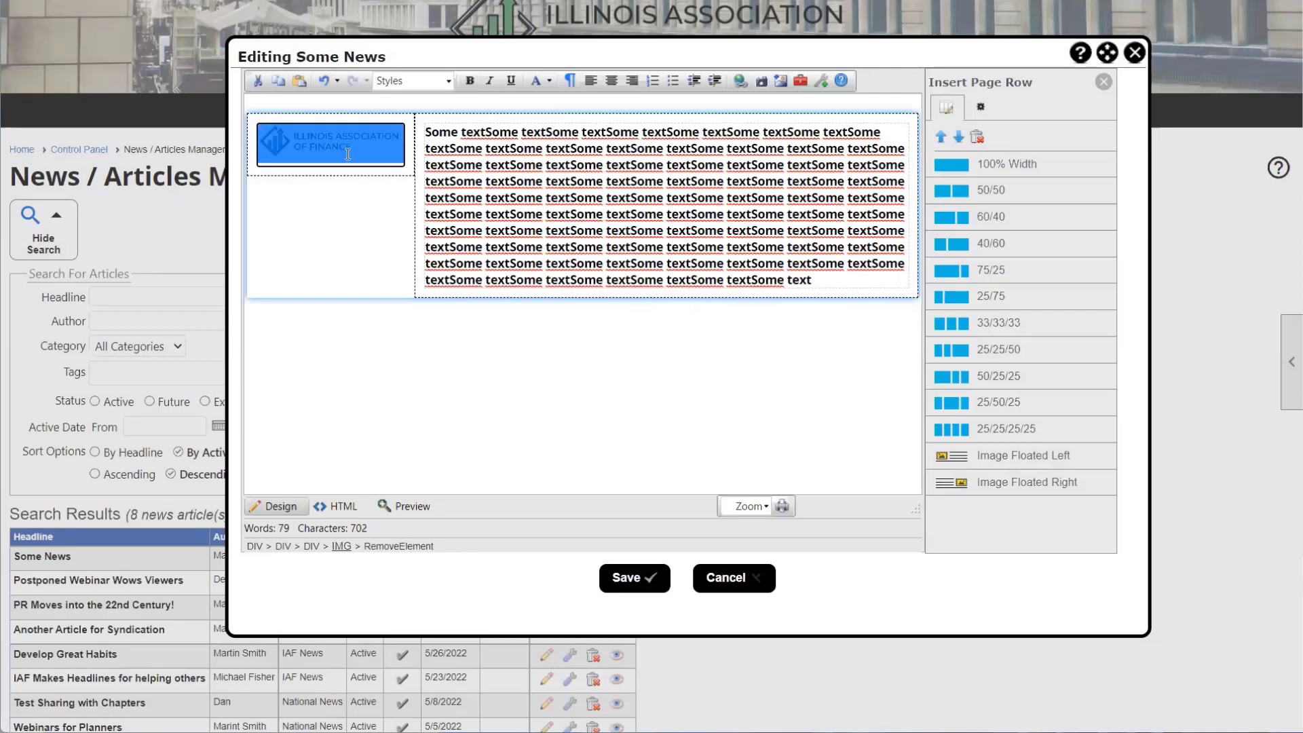
{"action": "key", "text": "Delete"}
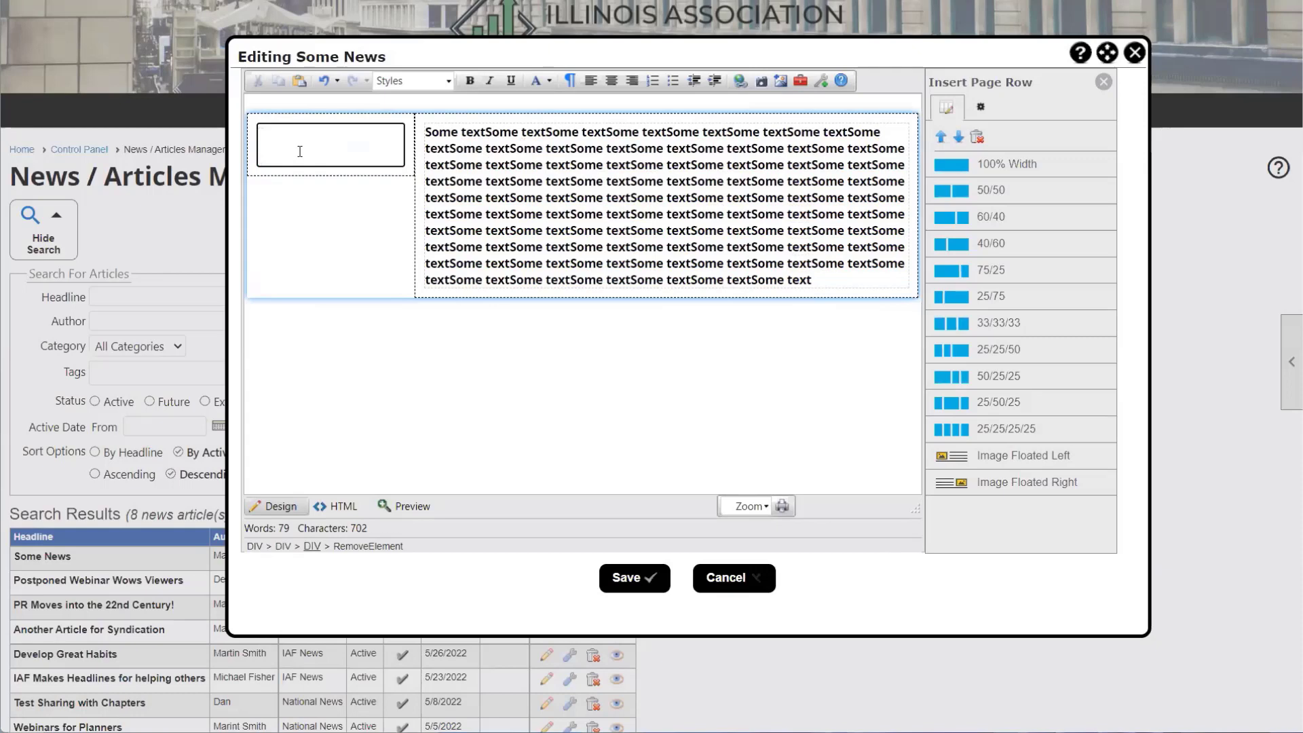
Step: Insert the game-pieces photo pexels-pixabay-163064.jpg into the left column beside the bold text
{"action": "left_click", "coordinate": [782, 87]}
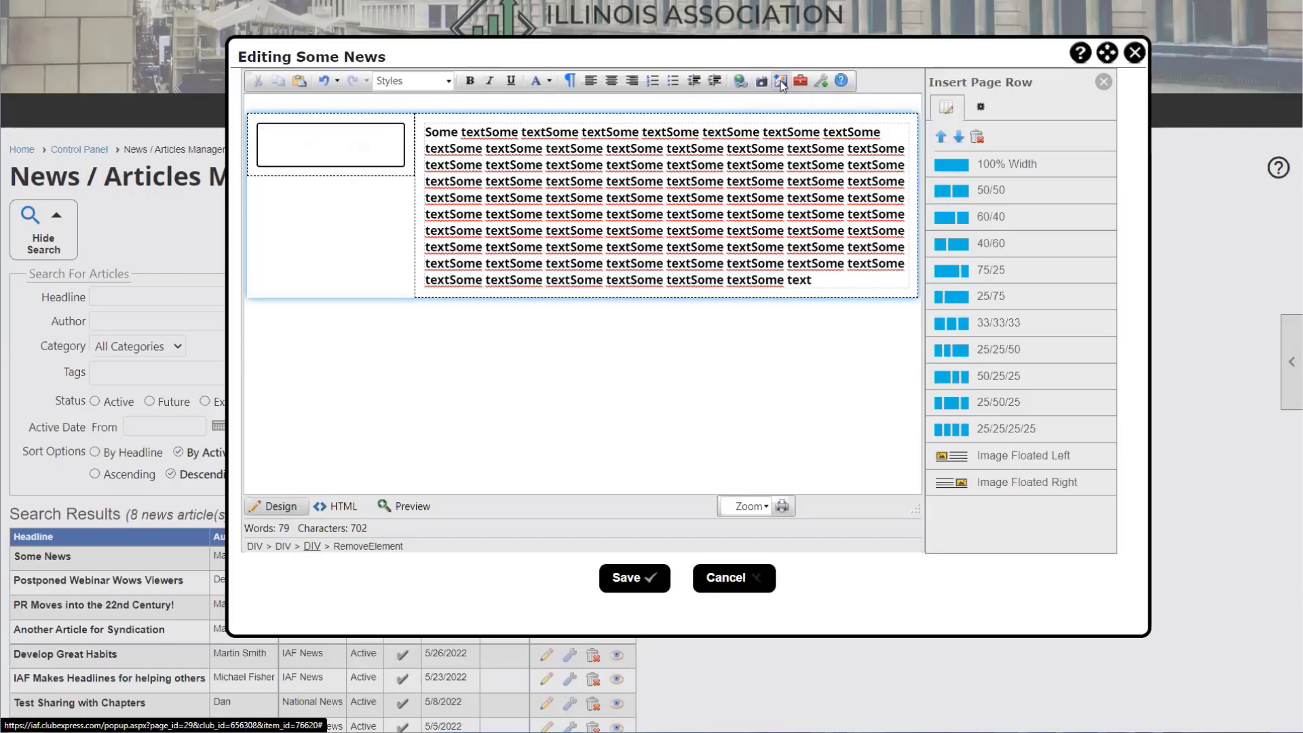
{"action": "left_click", "coordinate": [782, 84]}
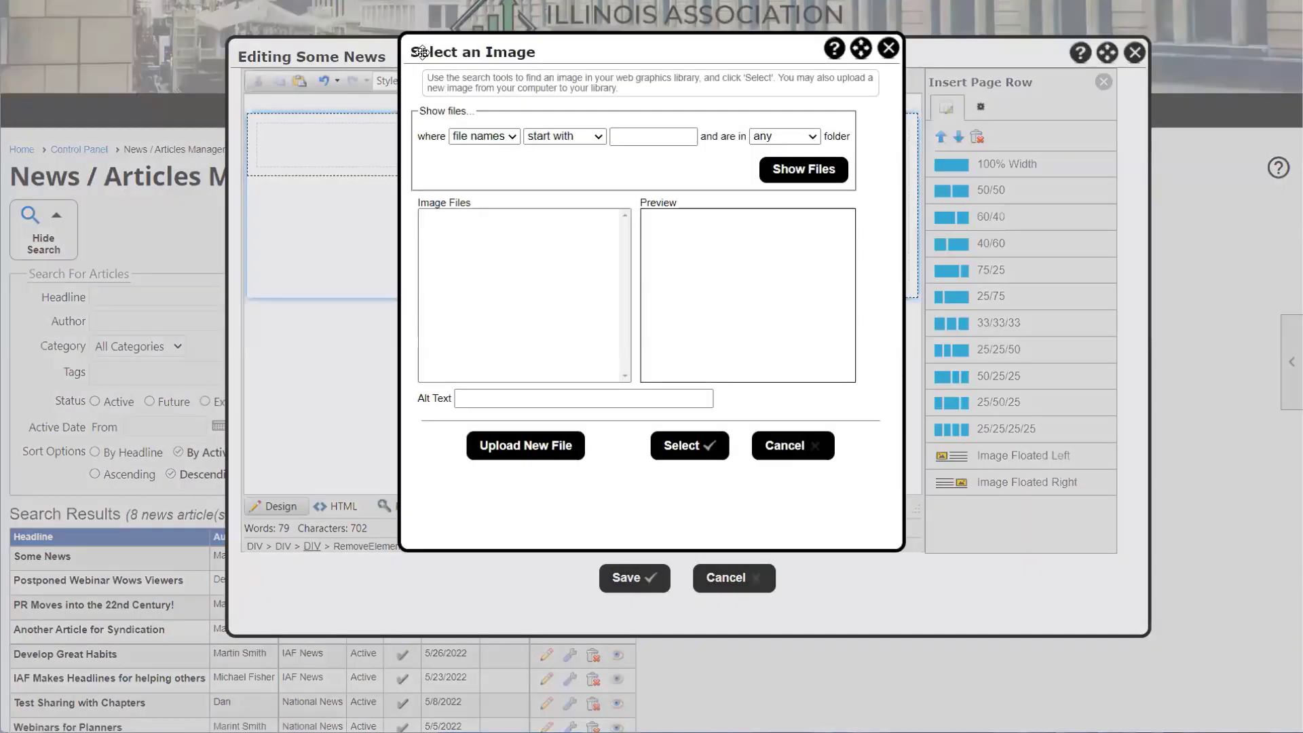
{"action": "left_click", "coordinate": [804, 175]}
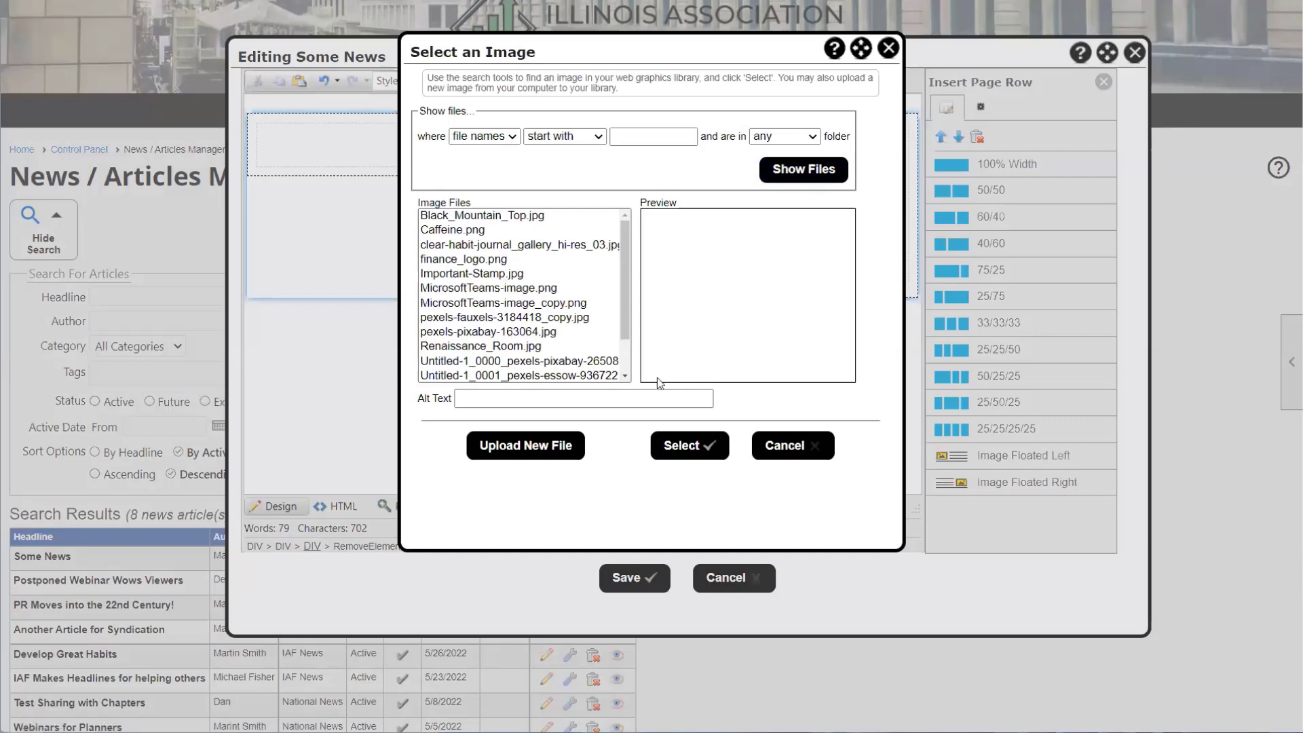
{"action": "left_click", "coordinate": [541, 446]}
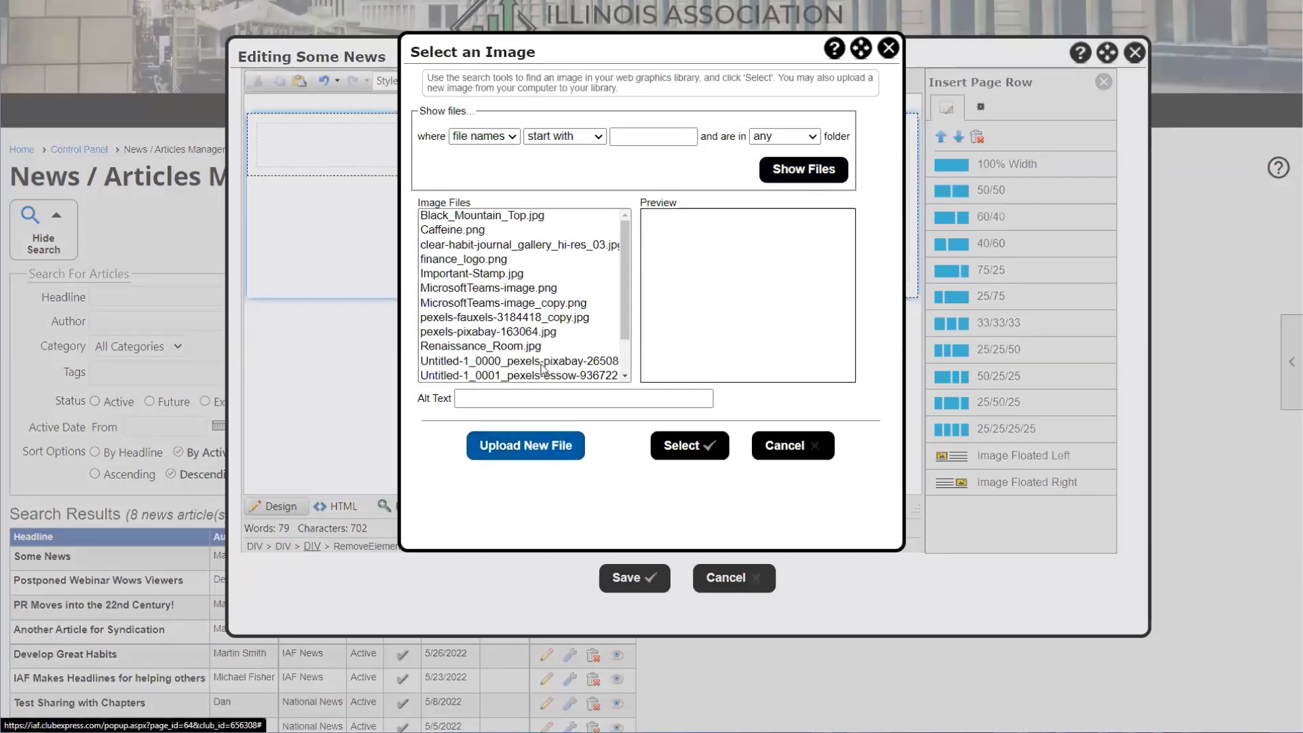
{"action": "left_click", "coordinate": [515, 332]}
{"action": "scroll", "coordinate": [522, 305], "scroll_direction": "down", "scroll_amount": 1}
{"action": "left_click", "coordinate": [678, 445]}
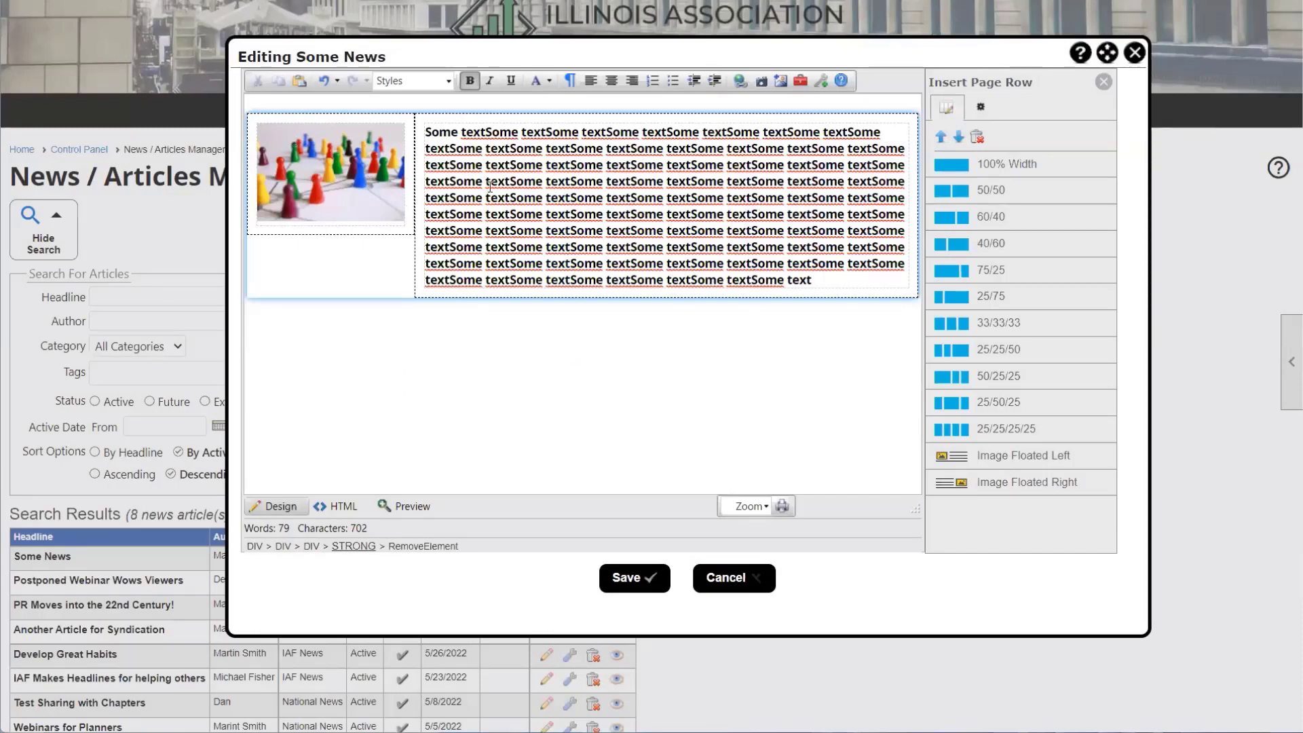
{"action": "left_click", "coordinate": [820, 406]}
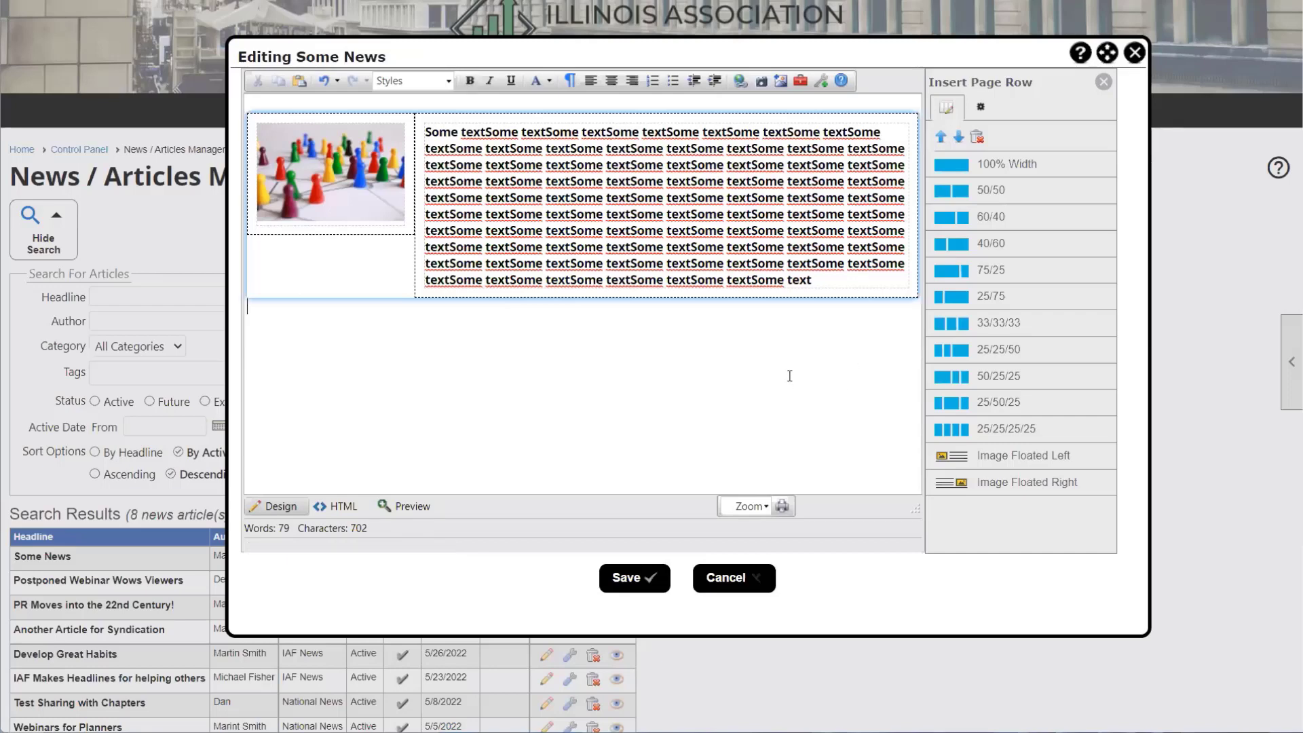
Step: Close the Some News editor and highlight the Postponed Webinar Wows Viewers headline in the list
{"action": "left_click", "coordinate": [1135, 53]}
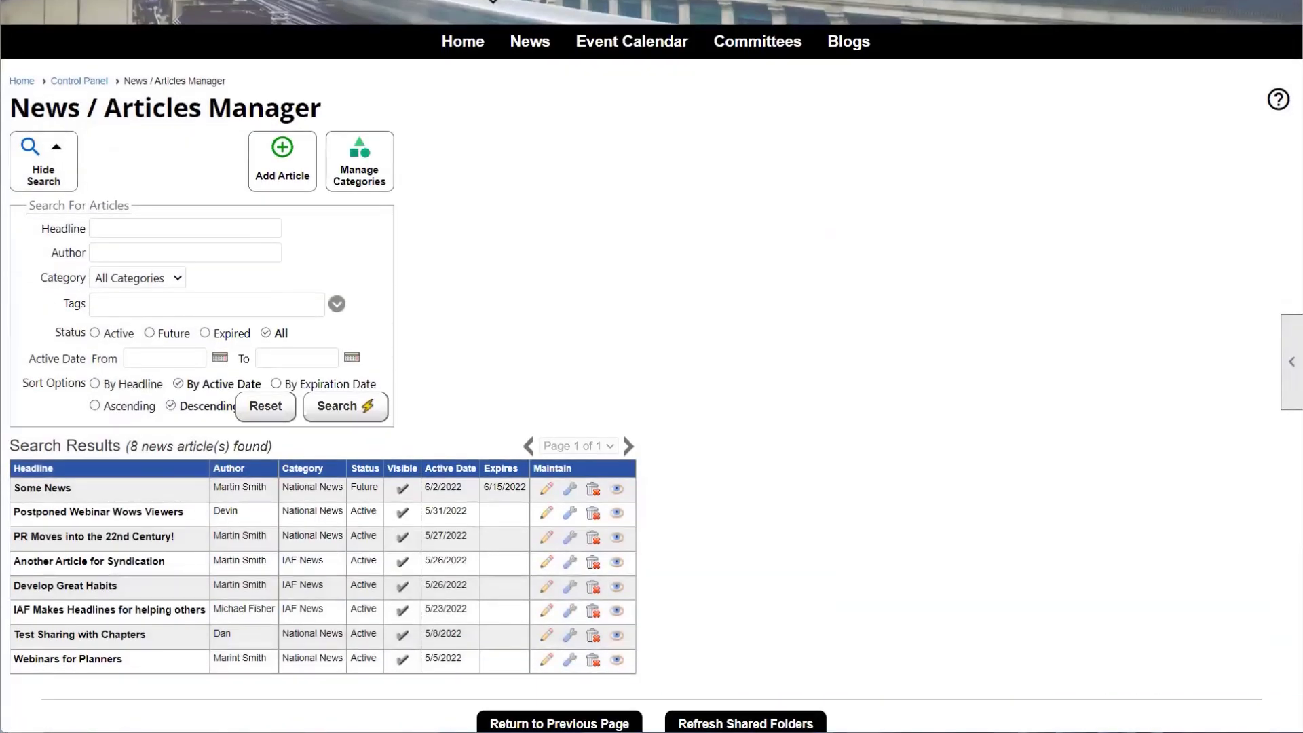
{"action": "left_click_drag", "start_coordinate": [13, 512], "coordinate": [197, 514]}
{"action": "left_click", "coordinate": [197, 515]}
Step: Open Postponed Webinar Wows Viewers for editing, enlarge the window, and scroll through its content
{"action": "left_click", "coordinate": [545, 513]}
{"action": "left_click_drag", "start_coordinate": [1076, 544], "coordinate": [1223, 588]}
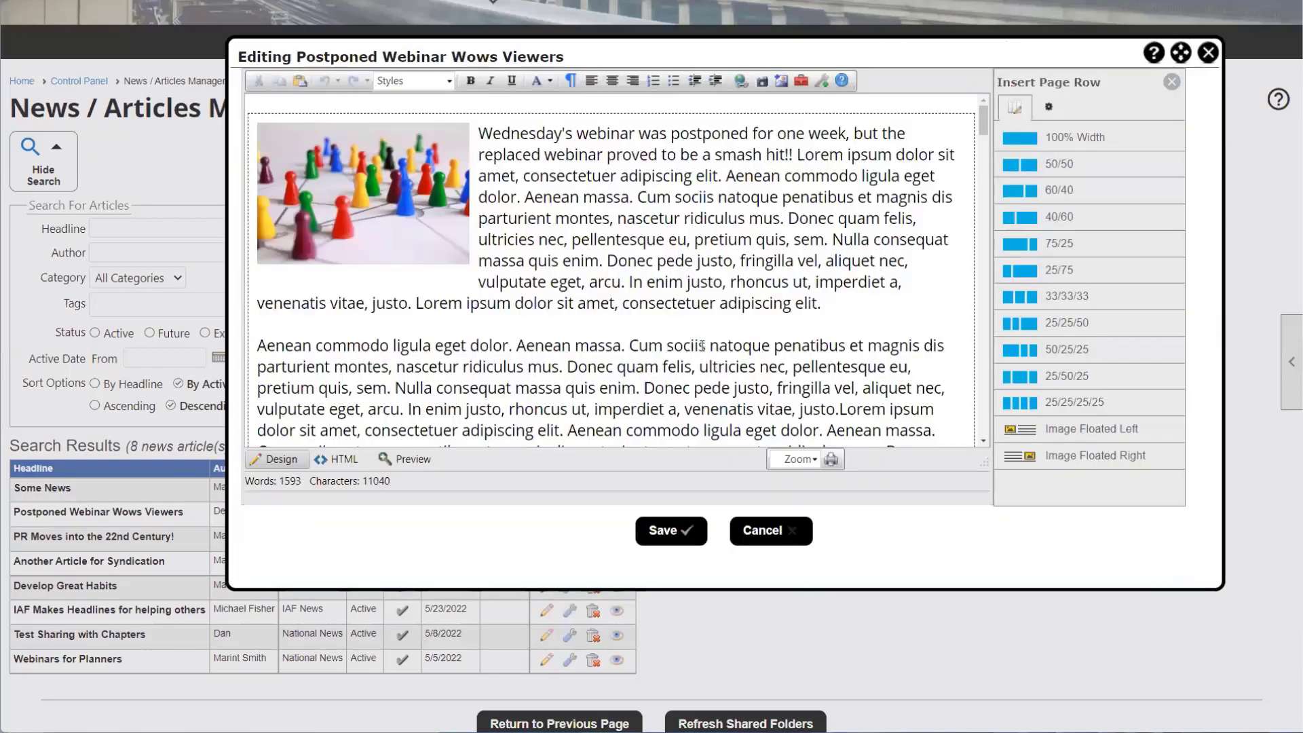
{"action": "scroll", "coordinate": [701, 346], "scroll_direction": "up", "scroll_amount": 1}
{"action": "scroll", "coordinate": [603, 285], "scroll_direction": "down", "scroll_amount": 5}
{"action": "scroll", "coordinate": [603, 284], "scroll_direction": "down", "scroll_amount": 15}
{"action": "scroll", "coordinate": [603, 278], "scroll_direction": "down", "scroll_amount": 15}
{"action": "scroll", "coordinate": [603, 276], "scroll_direction": "up", "scroll_amount": 20}
{"action": "scroll", "coordinate": [604, 277], "scroll_direction": "up", "scroll_amount": 10}
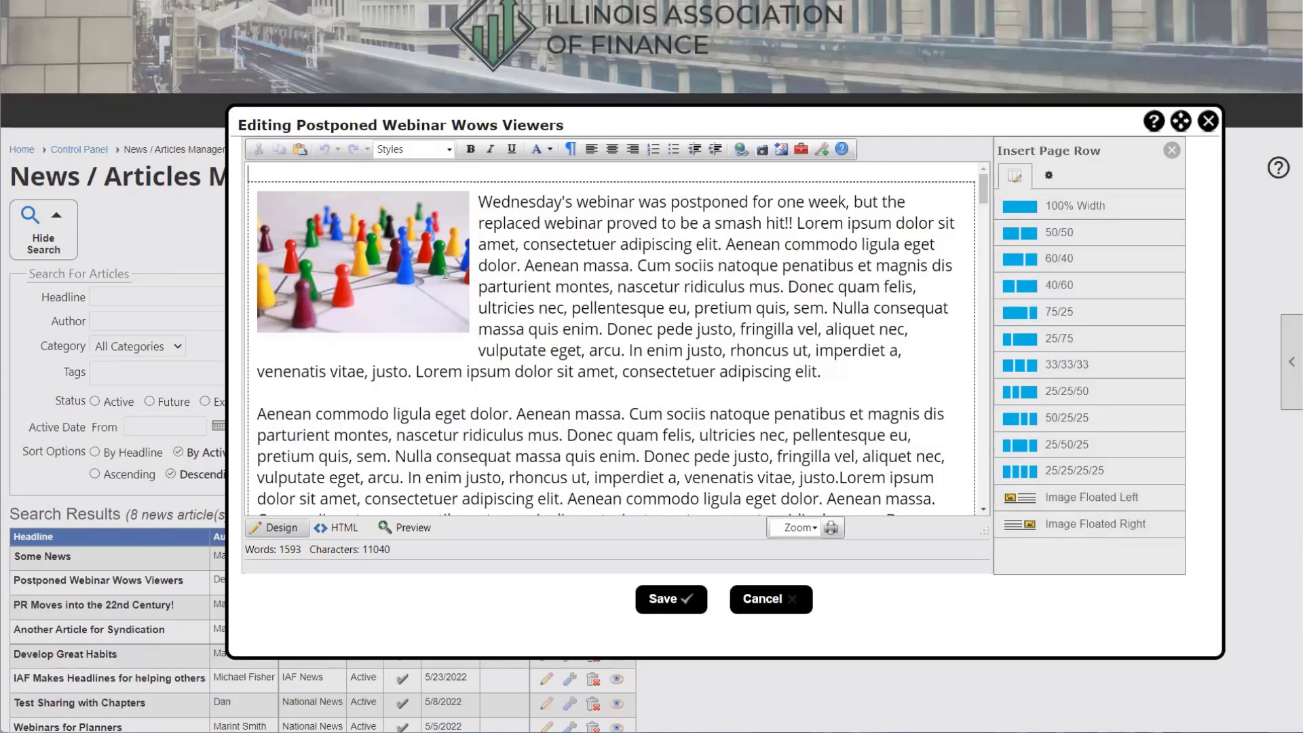
{"action": "left_click", "coordinate": [1036, 498]}
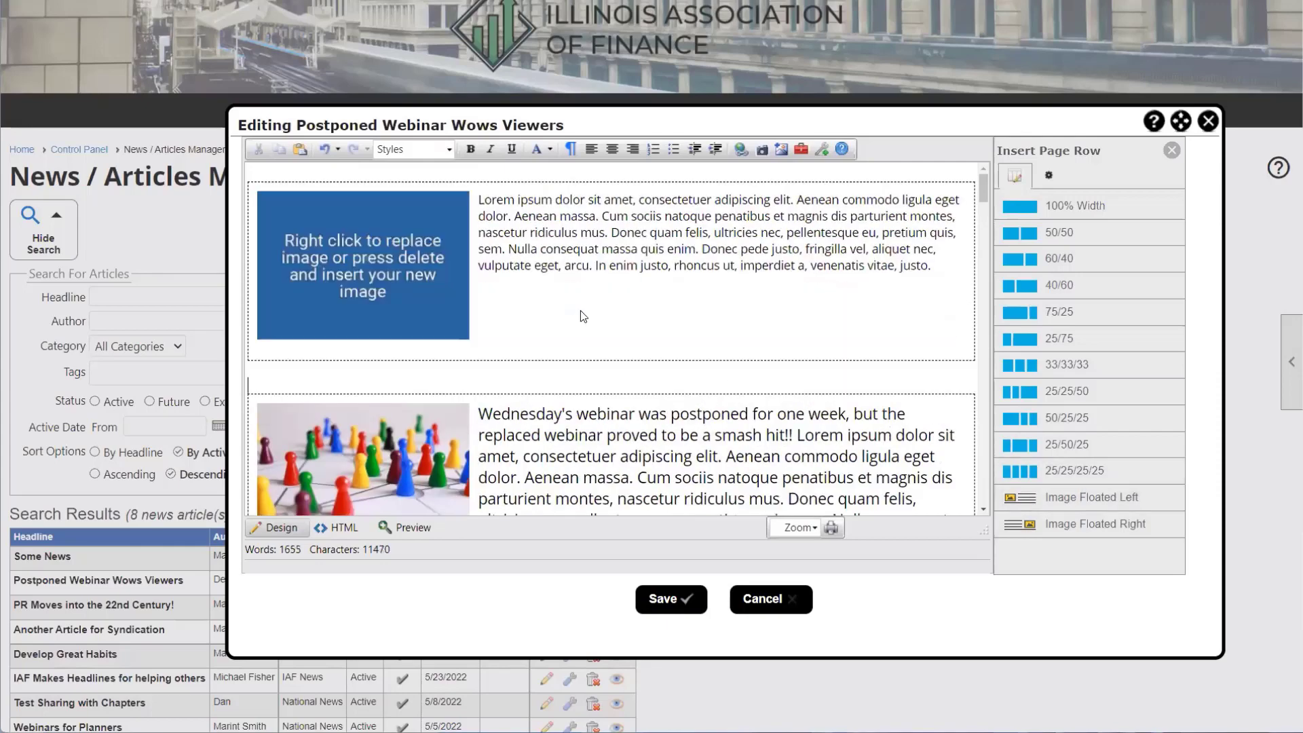
{"action": "scroll", "coordinate": [543, 365], "scroll_direction": "down", "scroll_amount": 2}
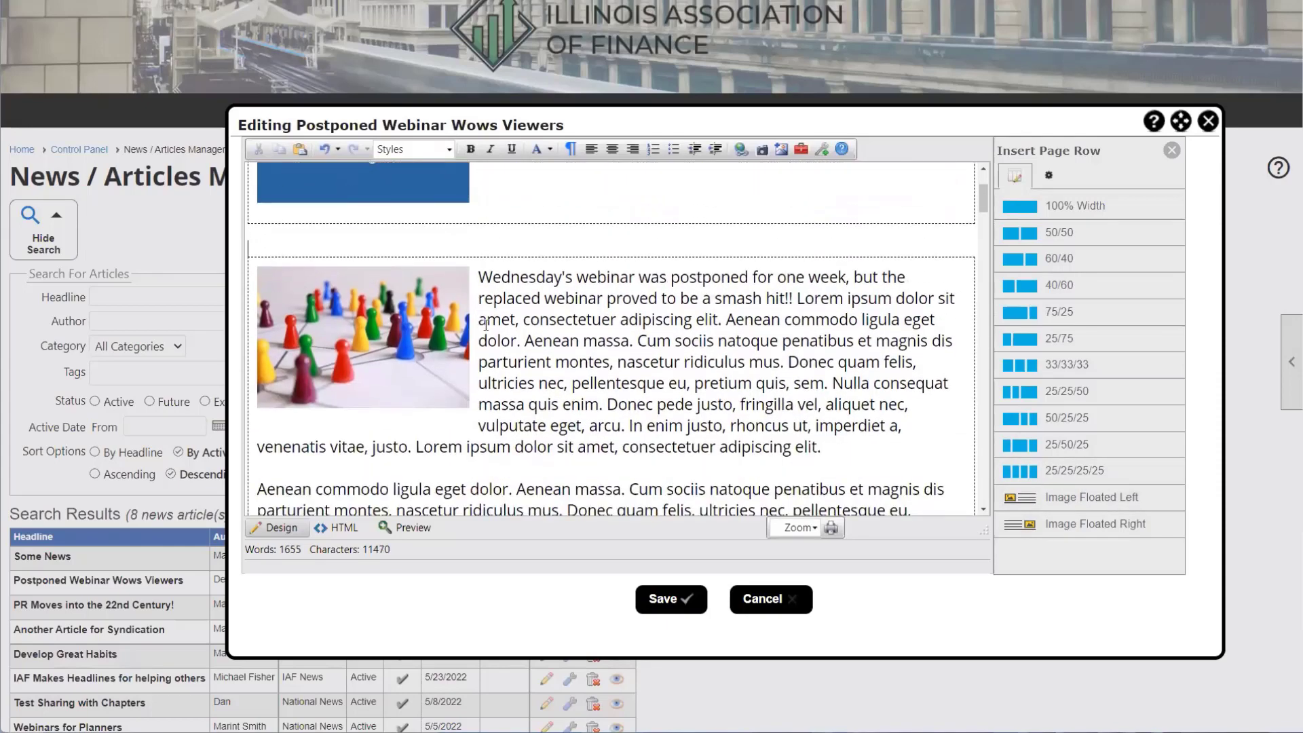
{"action": "scroll", "coordinate": [484, 305], "scroll_direction": "down", "scroll_amount": 1}
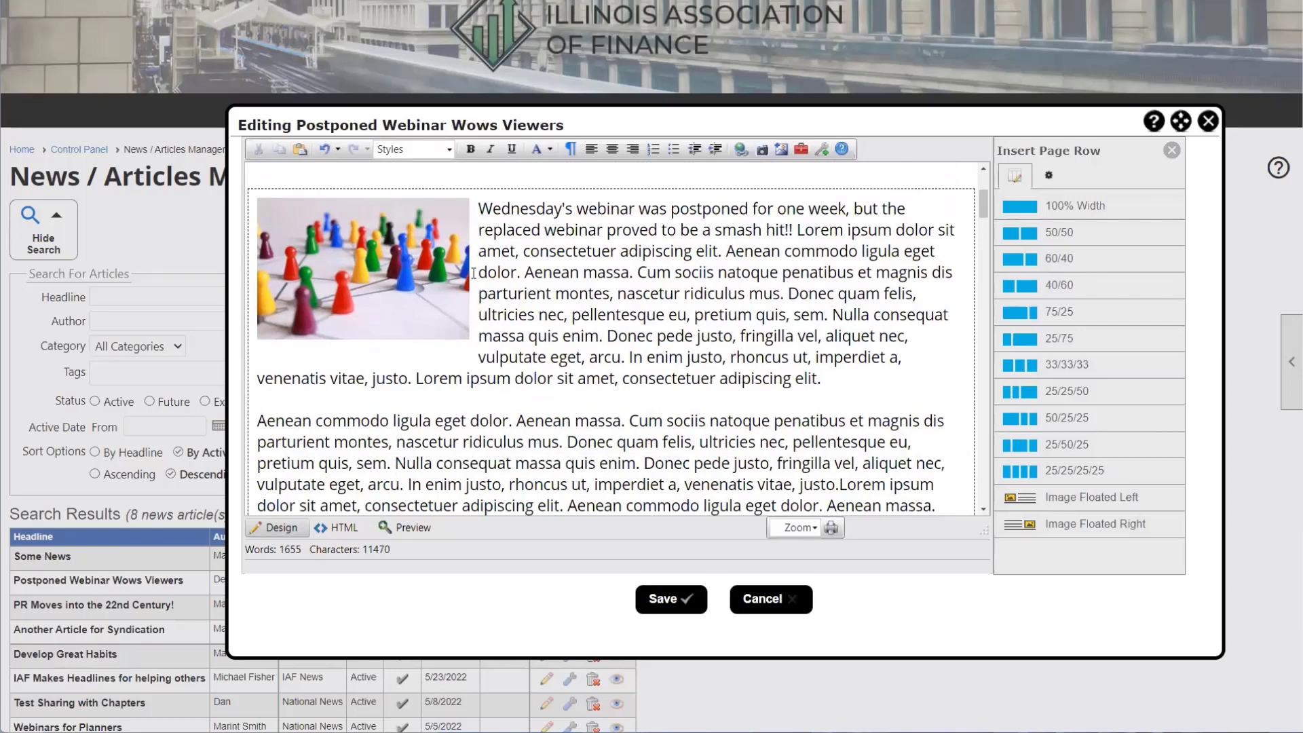
{"action": "scroll", "coordinate": [472, 281], "scroll_direction": "up", "scroll_amount": 3}
{"action": "scroll", "coordinate": [461, 264], "scroll_direction": "down", "scroll_amount": 1}
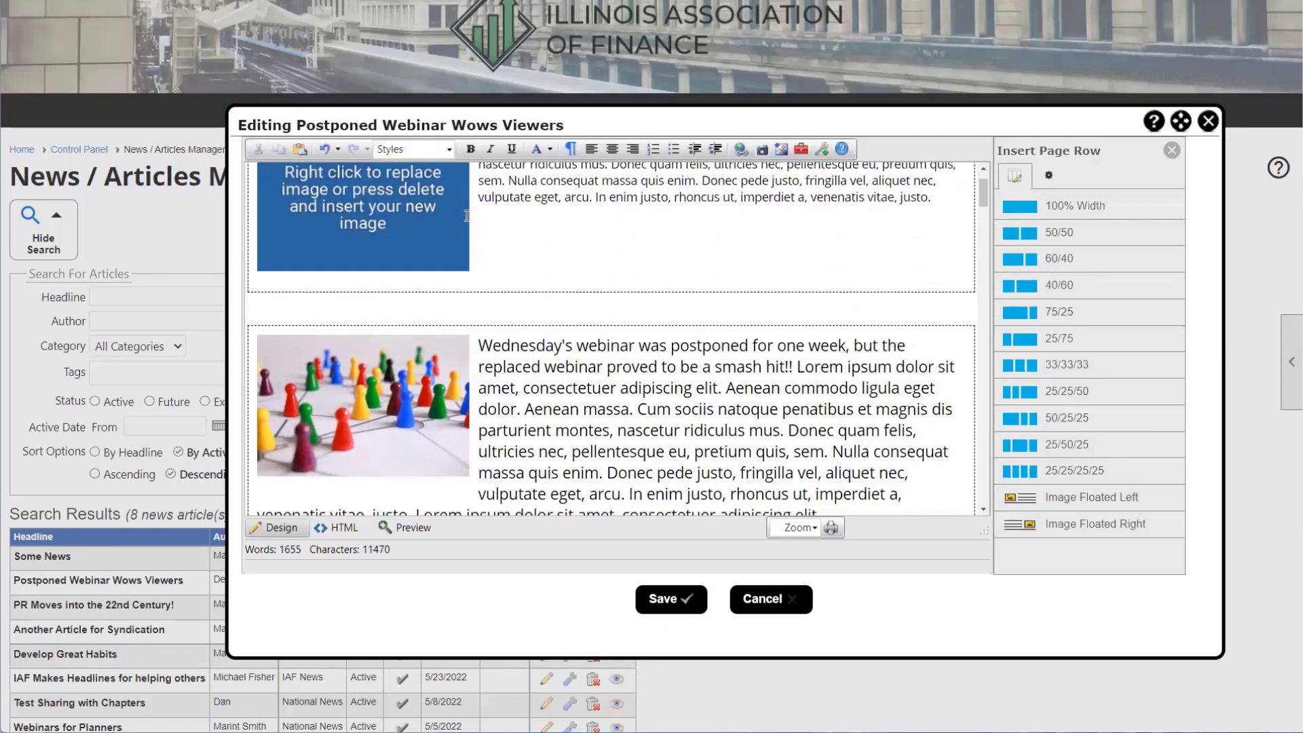
{"action": "scroll", "coordinate": [450, 246], "scroll_direction": "down", "scroll_amount": 1}
{"action": "scroll", "coordinate": [450, 246], "scroll_direction": "down", "scroll_amount": 1}
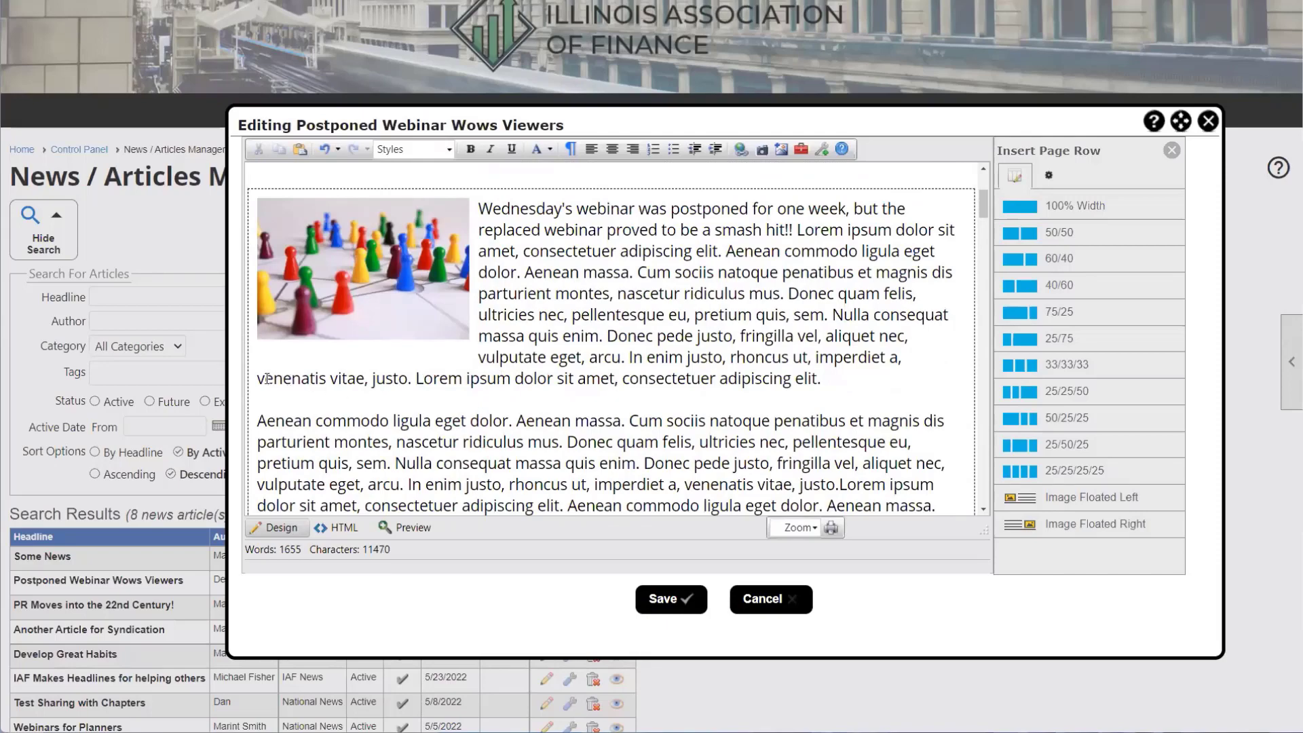
{"action": "scroll", "coordinate": [268, 378], "scroll_direction": "up", "scroll_amount": 3}
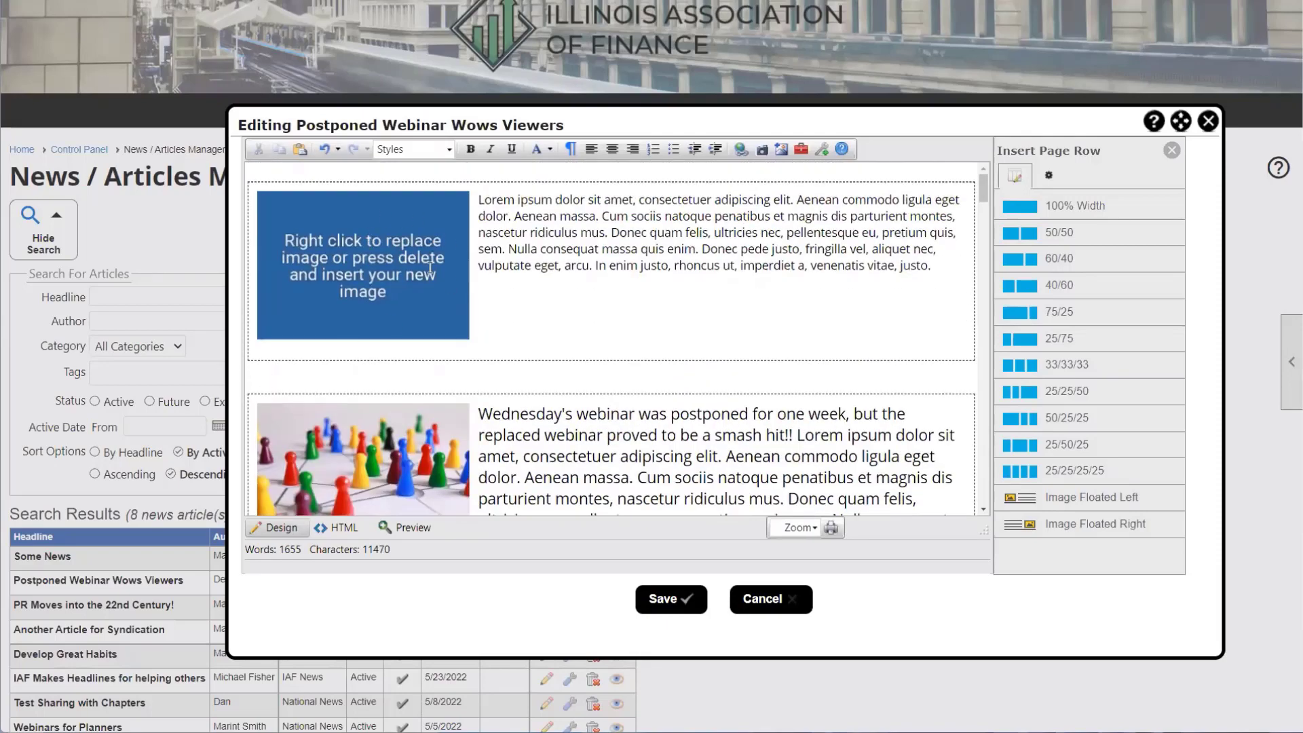
{"action": "left_click", "coordinate": [359, 268]}
{"action": "right_click", "coordinate": [368, 271]}
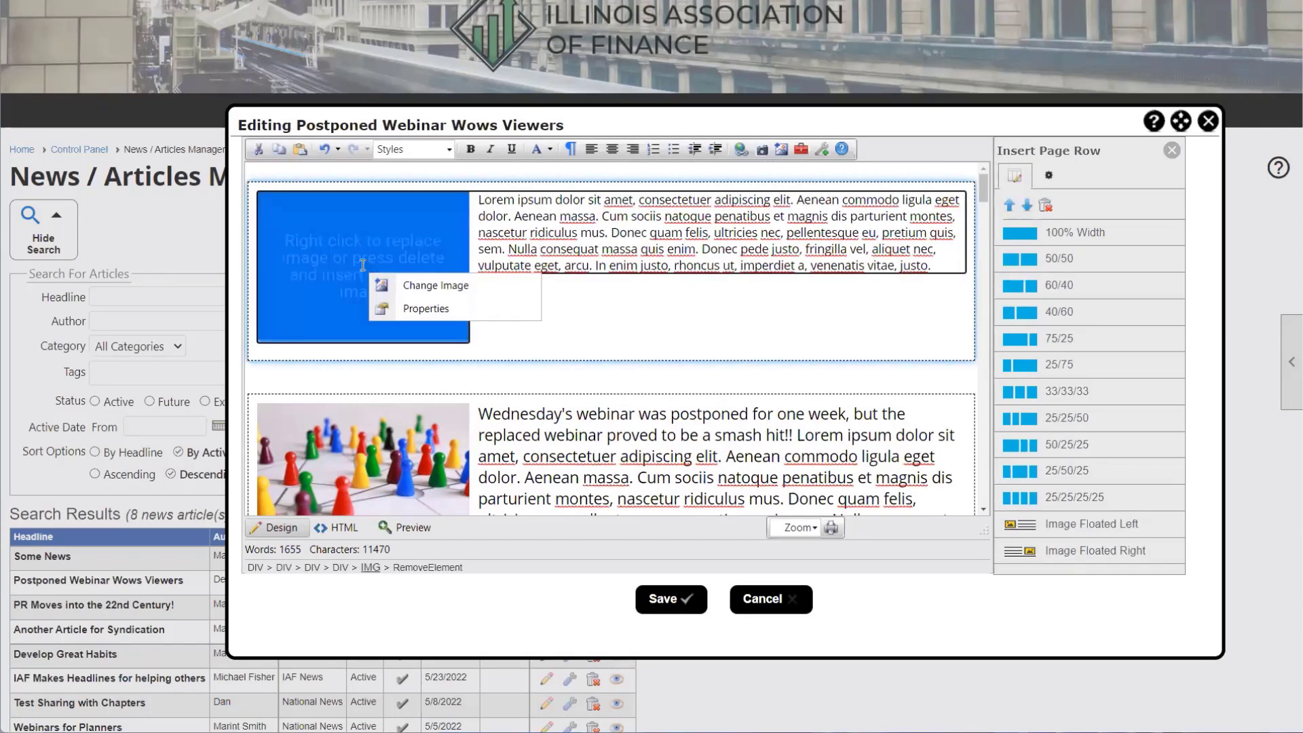
{"action": "left_click", "coordinate": [440, 294]}
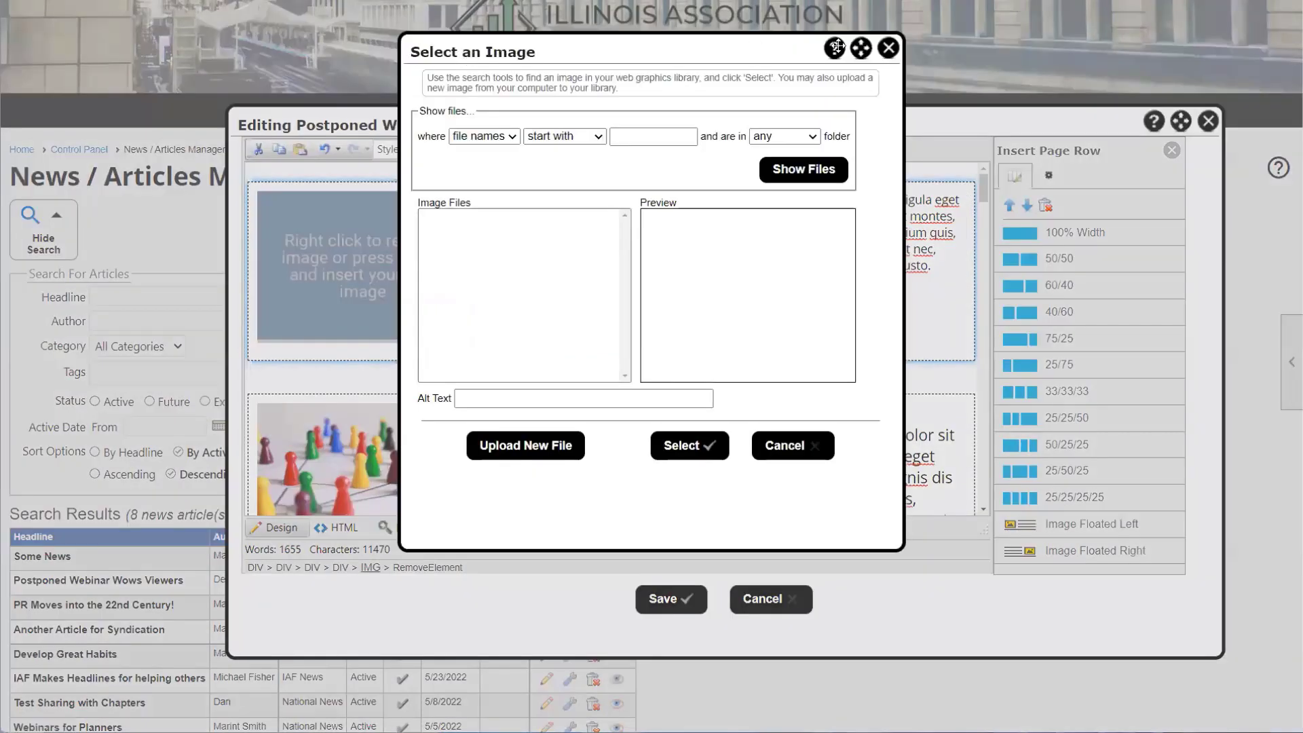
{"action": "left_click", "coordinate": [890, 48]}
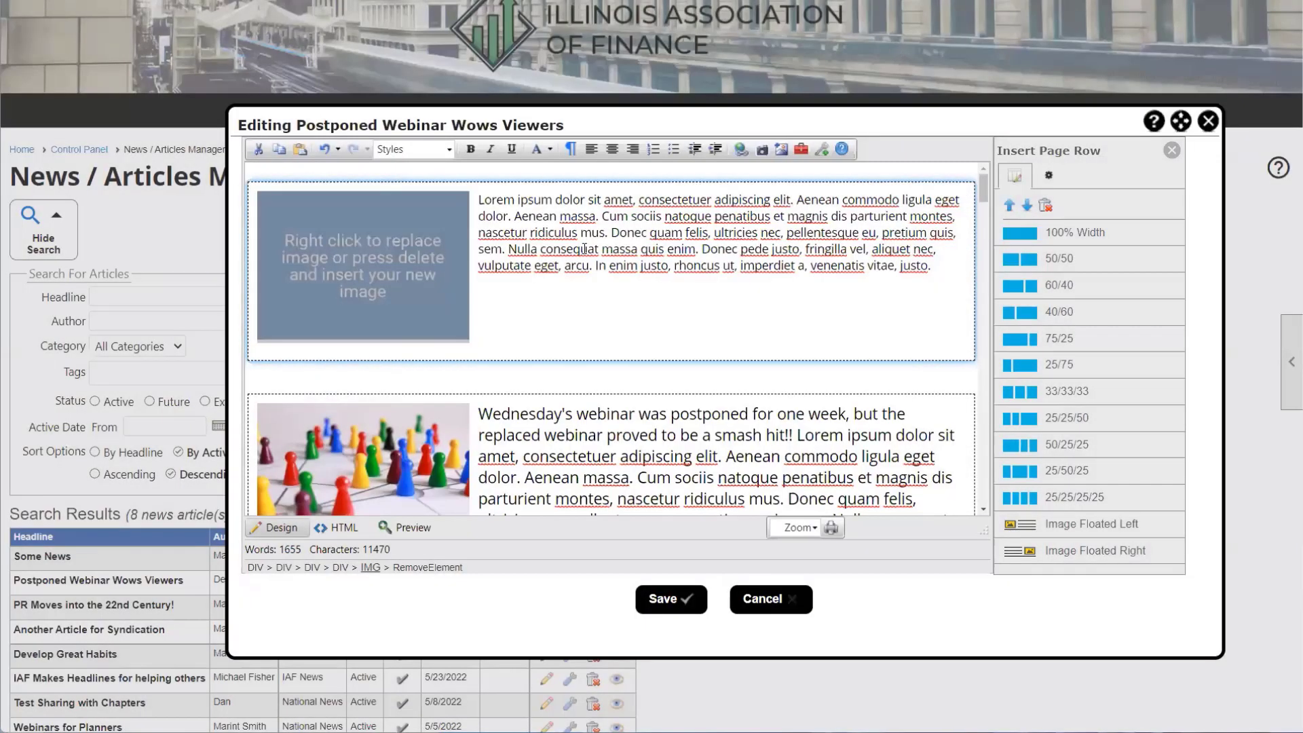
{"action": "left_click_drag", "start_coordinate": [931, 268], "coordinate": [516, 215]}
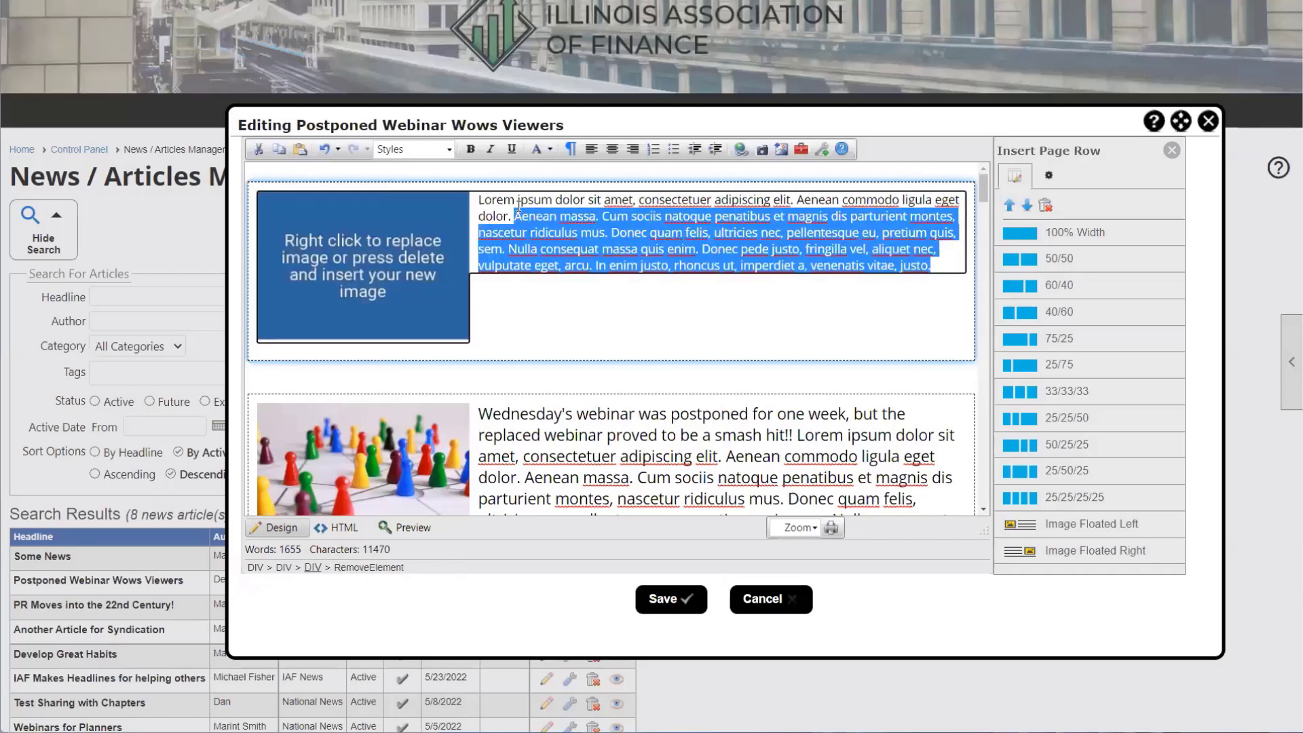
Step: Paste the copied lorem ipsum passage after the final 'justo.' to lengthen the text beside the image
{"action": "left_click", "coordinate": [937, 266]}
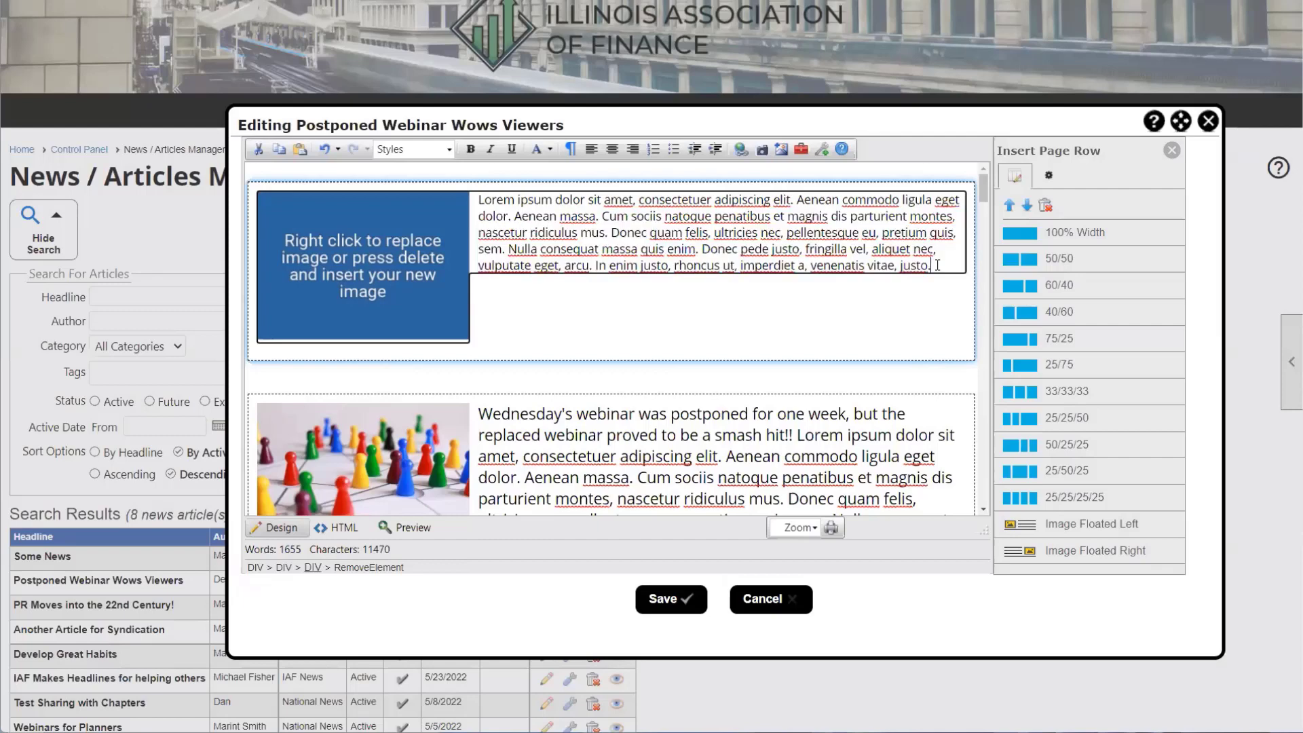
{"action": "key", "text": "ctrl+v"}
{"action": "key", "text": "ctrl+v"}
{"action": "key", "text": "ctrl+v"}
{"action": "key", "text": "ctrl+v"}
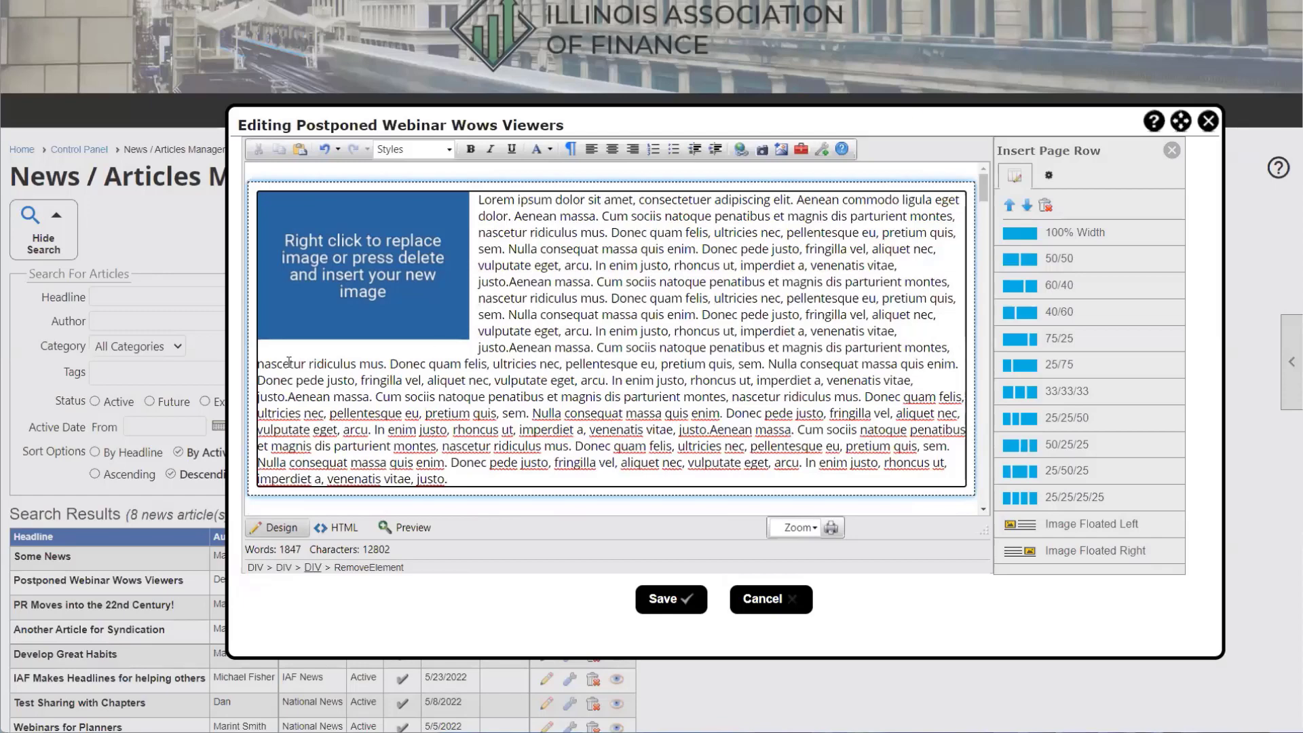
{"action": "scroll", "coordinate": [265, 363], "scroll_direction": "down", "scroll_amount": 2}
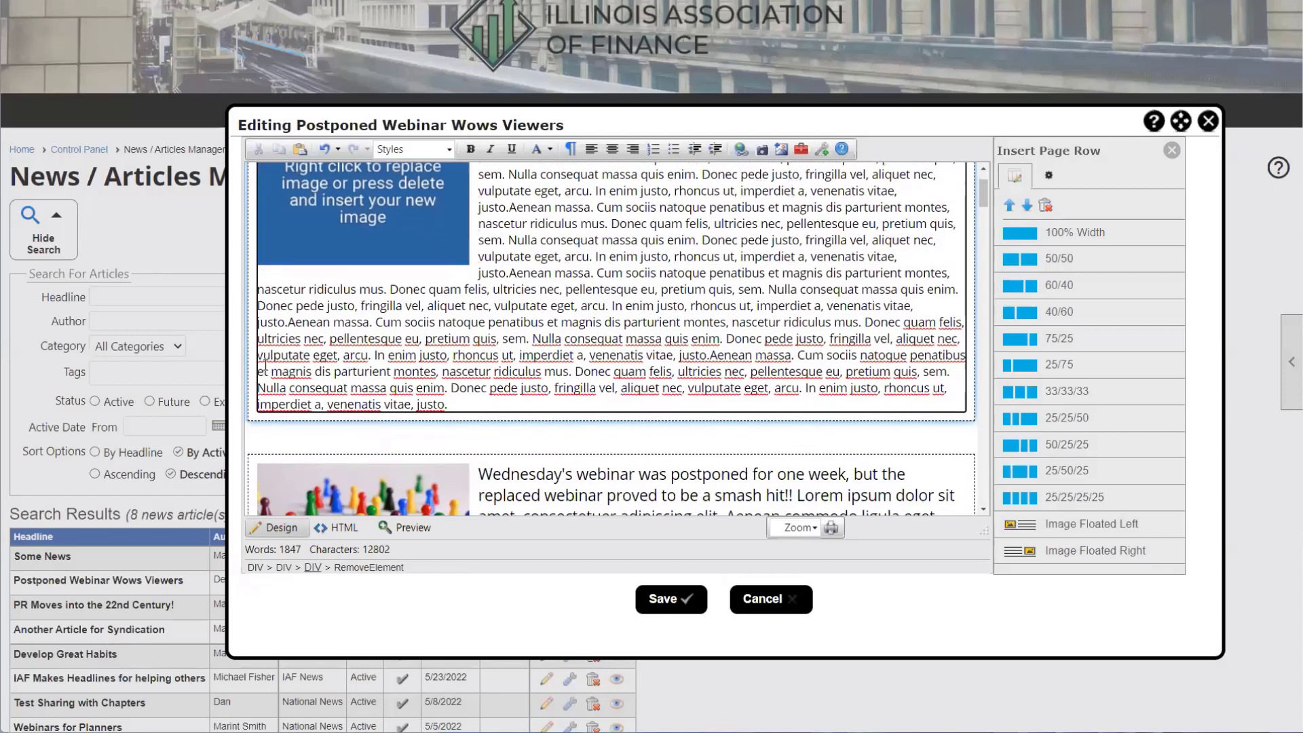
{"action": "scroll", "coordinate": [265, 363], "scroll_direction": "up", "scroll_amount": 1}
{"action": "scroll", "coordinate": [265, 363], "scroll_direction": "down", "scroll_amount": 1}
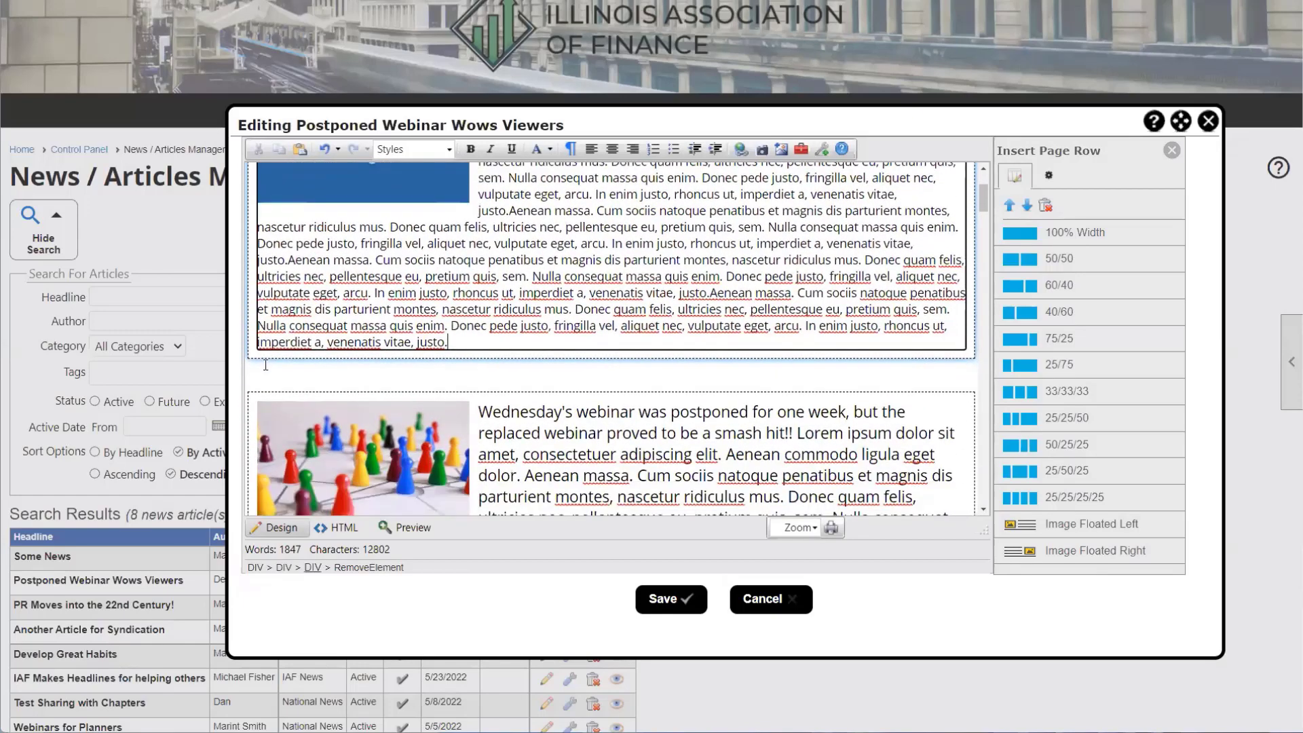
{"action": "scroll", "coordinate": [543, 330], "scroll_direction": "up", "scroll_amount": 1}
{"action": "left_click", "coordinate": [469, 437]}
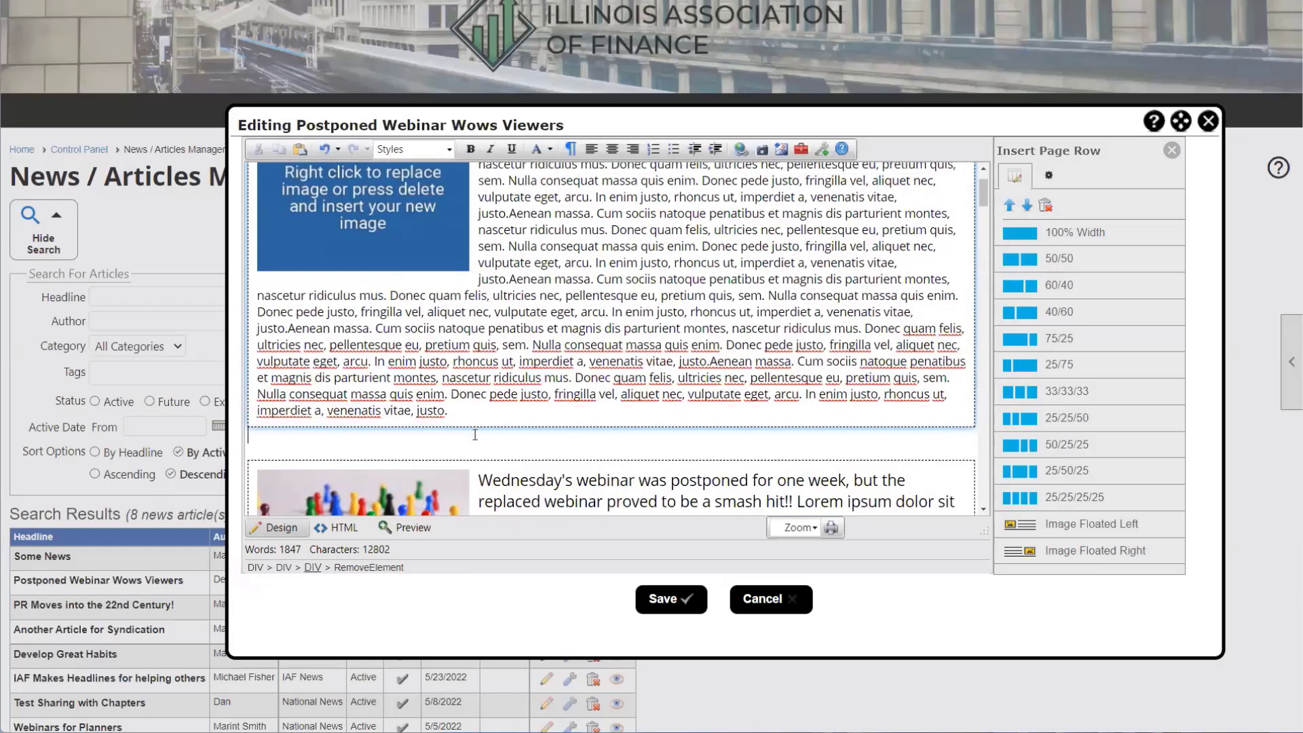
Step: Insert an Image Floated Right row below the first row
{"action": "left_click", "coordinate": [1049, 551]}
{"action": "scroll", "coordinate": [764, 390], "scroll_direction": "down", "scroll_amount": 1}
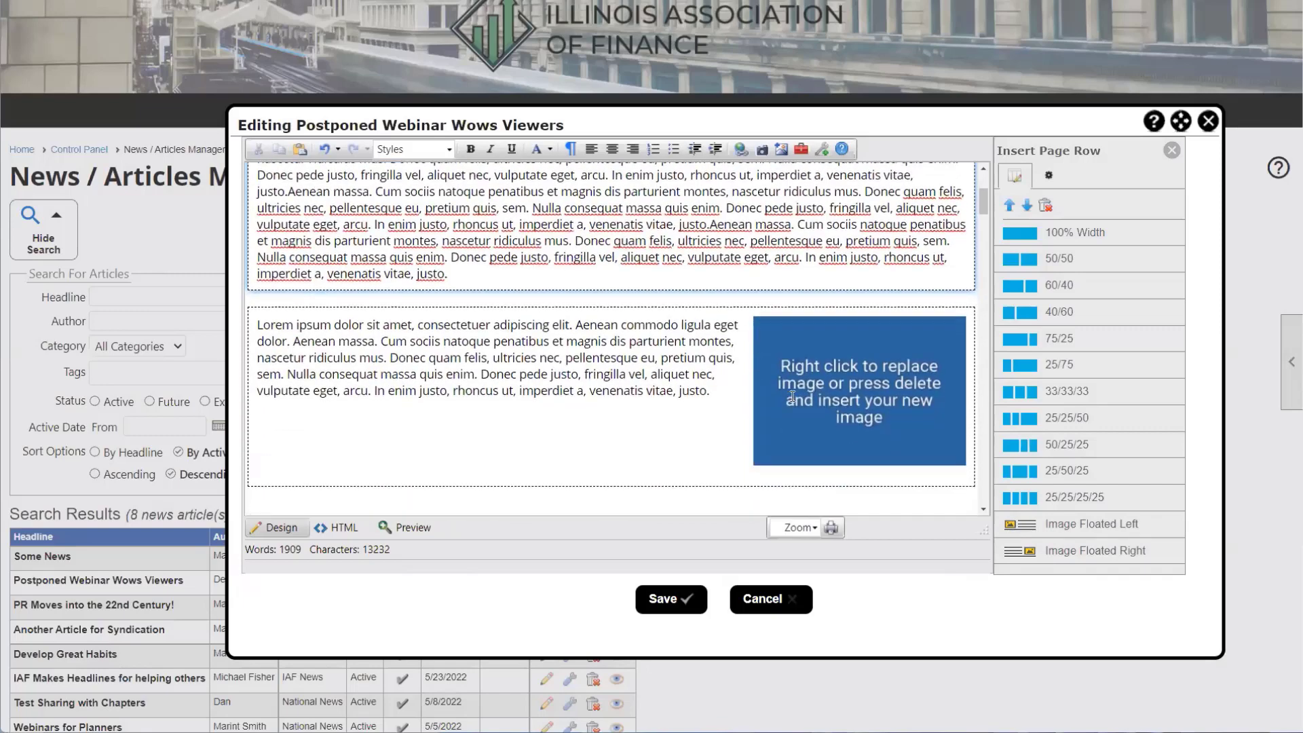
{"action": "left_click", "coordinate": [762, 390]}
Step: Paste extra lorem ipsum at the end of the new row's text
{"action": "left_click", "coordinate": [706, 358]}
{"action": "left_click", "coordinate": [707, 390]}
{"action": "type", "text": "Aenean massa. Cum sociis natoque penatibus et magnis dis parturient montes, nascetur ridiculus mus. Donec quam felis, ultricies nec, pellentesque eu, pretium quis, sem. Nulla consequat massa quis enim. Donec pede justo, fringilla vel, aliquet nec, vulputate eget, arcu. In enim justo, rhoncus ut, imperdiet a, venenatis vitae, justo. Aenean massa. Cum sociis natoque penatibus et magnis dis parturient montes, nascetur ridiculus mus. Donec quam felis, ultricies nec, pellentesque eu, pretium quis, sem. Nulla consequat massa quis enim. Donec pede justo, fringilla vel, aliquet nec, vulputate eget, arcu. In enim justo, rhoncus ut, imperdiet a, venenatis vitae, justo.Aenean massa. Cum sociis natoque penatibus et magnis dis parturient montes, nascetur ridiculus mus. Donec quam felis, ultricies nec, pellentesque eu, pretium quis, sem. Nulla consequat massa quis enim. Donec pede justo, fringilla vel, aliquet nec, vulputate eget, arcu. In enim justo, rhoncus ut, imperdiet a, venenatis vitae, justo."}
{"action": "scroll", "coordinate": [714, 385], "scroll_direction": "down", "scroll_amount": 3}
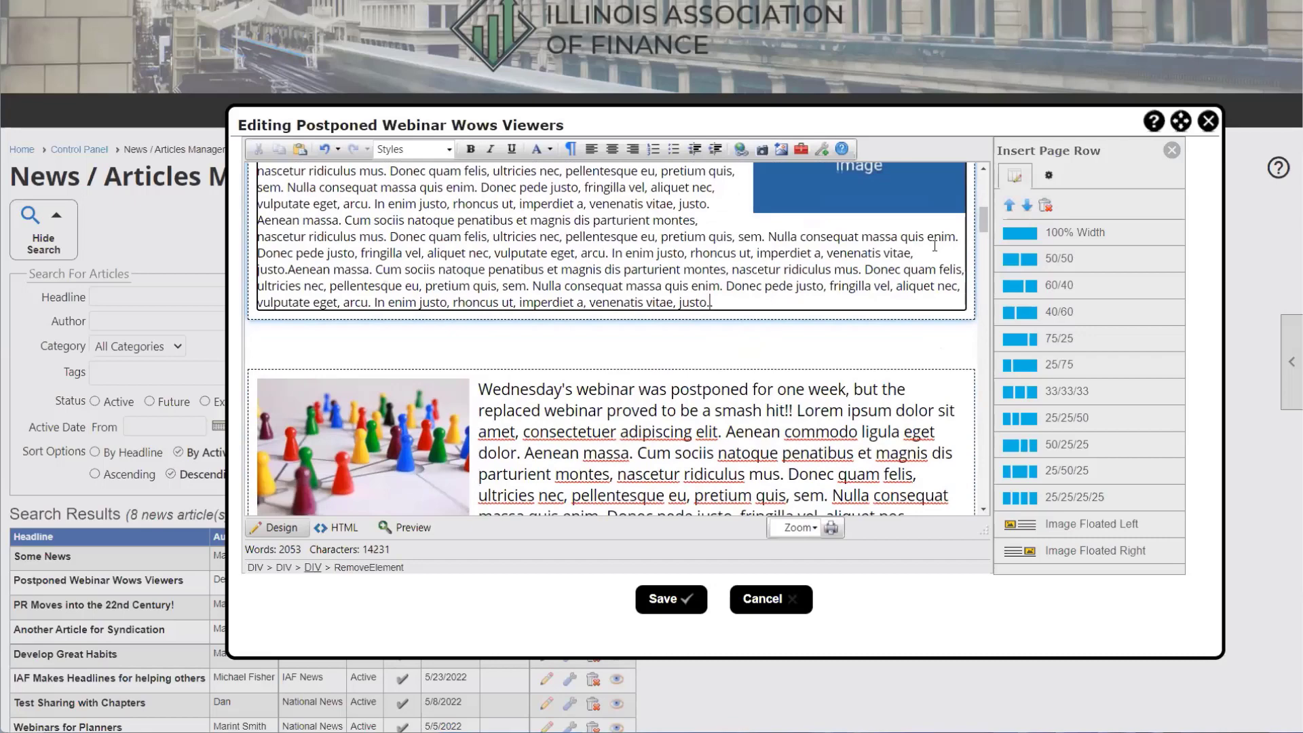
{"action": "scroll", "coordinate": [937, 245], "scroll_direction": "up", "scroll_amount": 5}
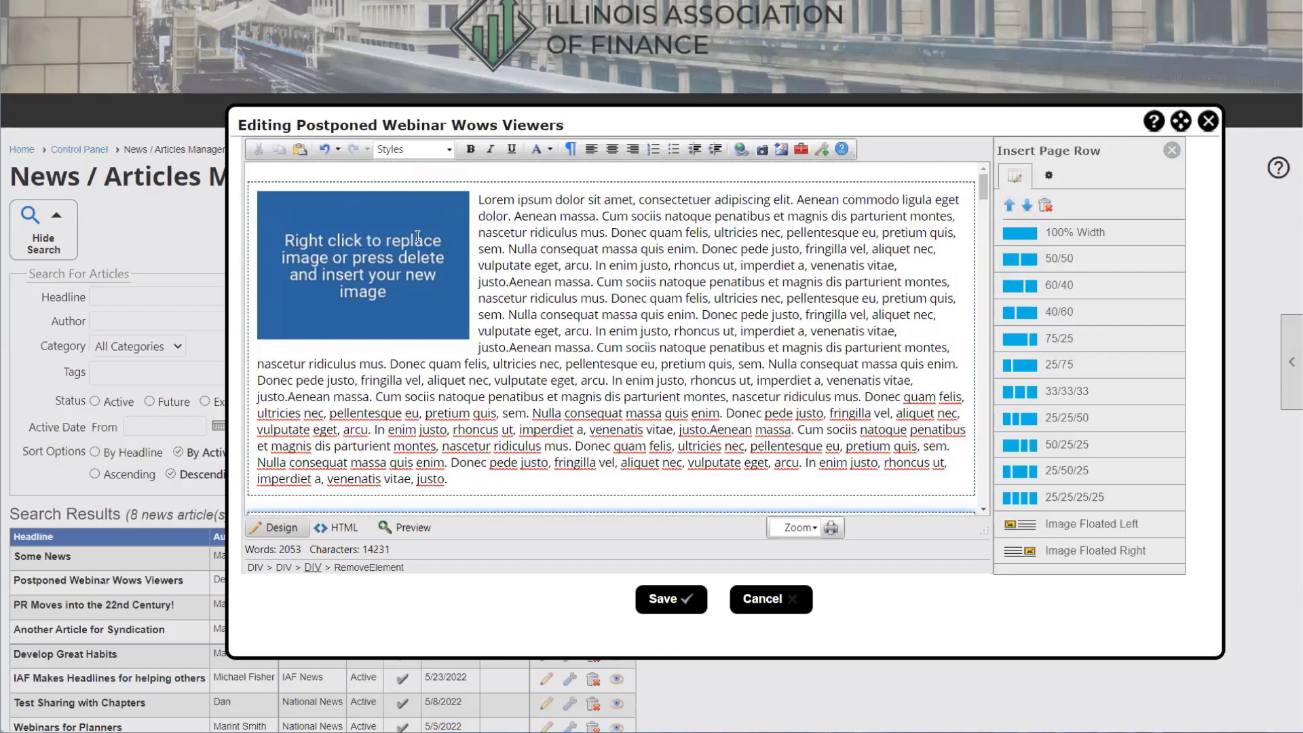
{"action": "scroll", "coordinate": [400, 235], "scroll_direction": "down", "scroll_amount": 3}
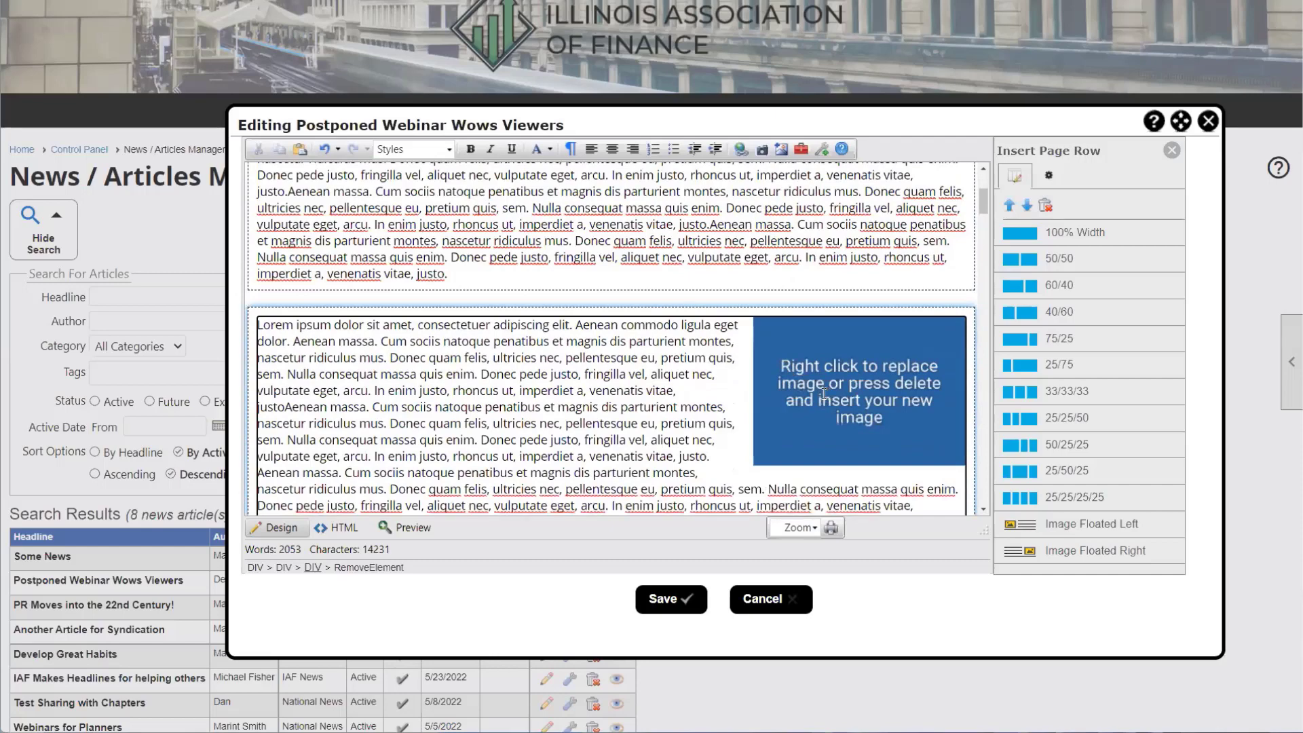
{"action": "scroll", "coordinate": [787, 400], "scroll_direction": "up", "scroll_amount": 3}
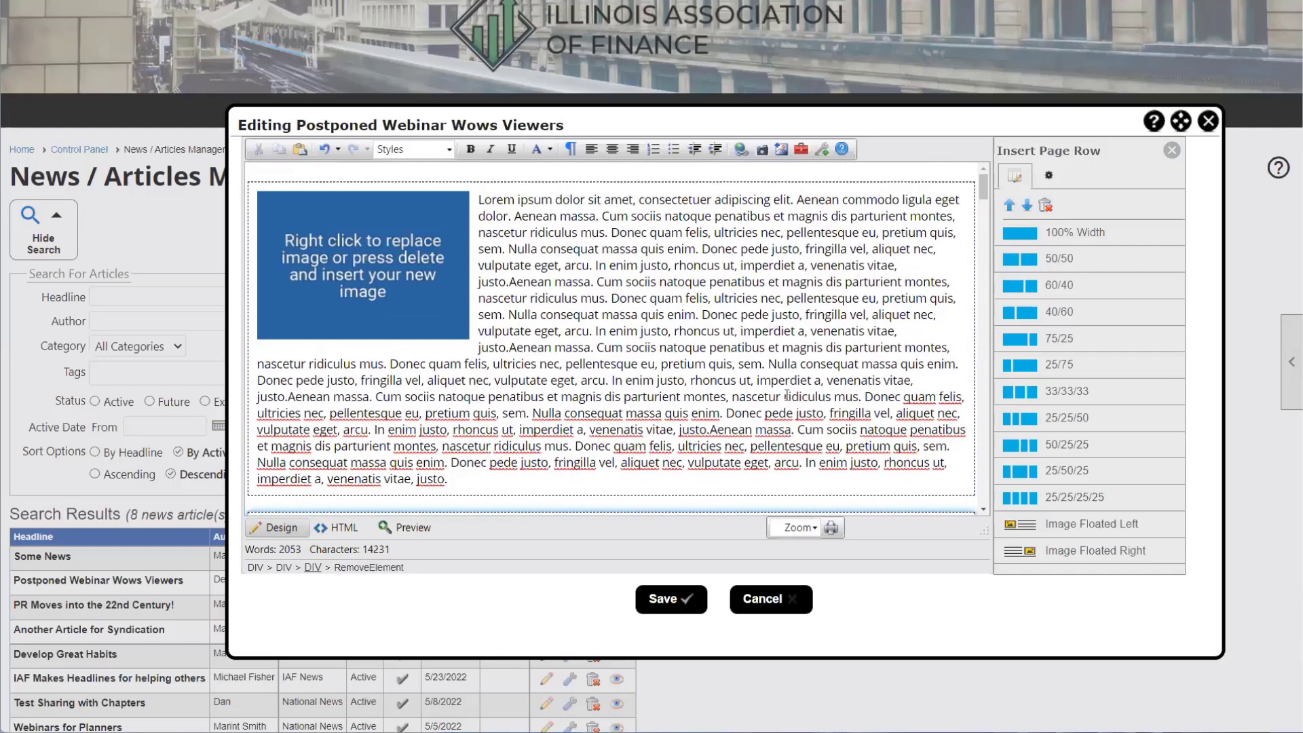
{"action": "scroll", "coordinate": [787, 395], "scroll_direction": "down", "scroll_amount": 1}
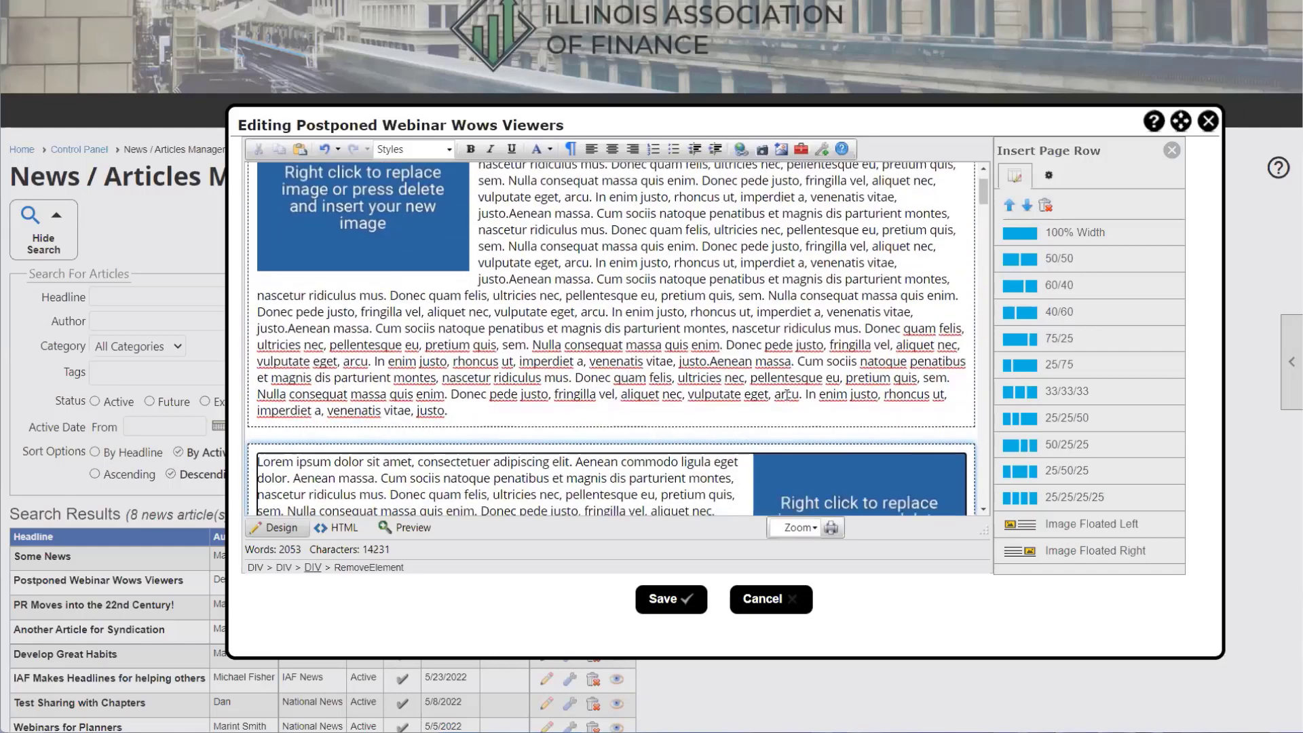
Step: Deselect the second row and expand the editor's second row of formatting tools
{"action": "left_click", "coordinate": [765, 435]}
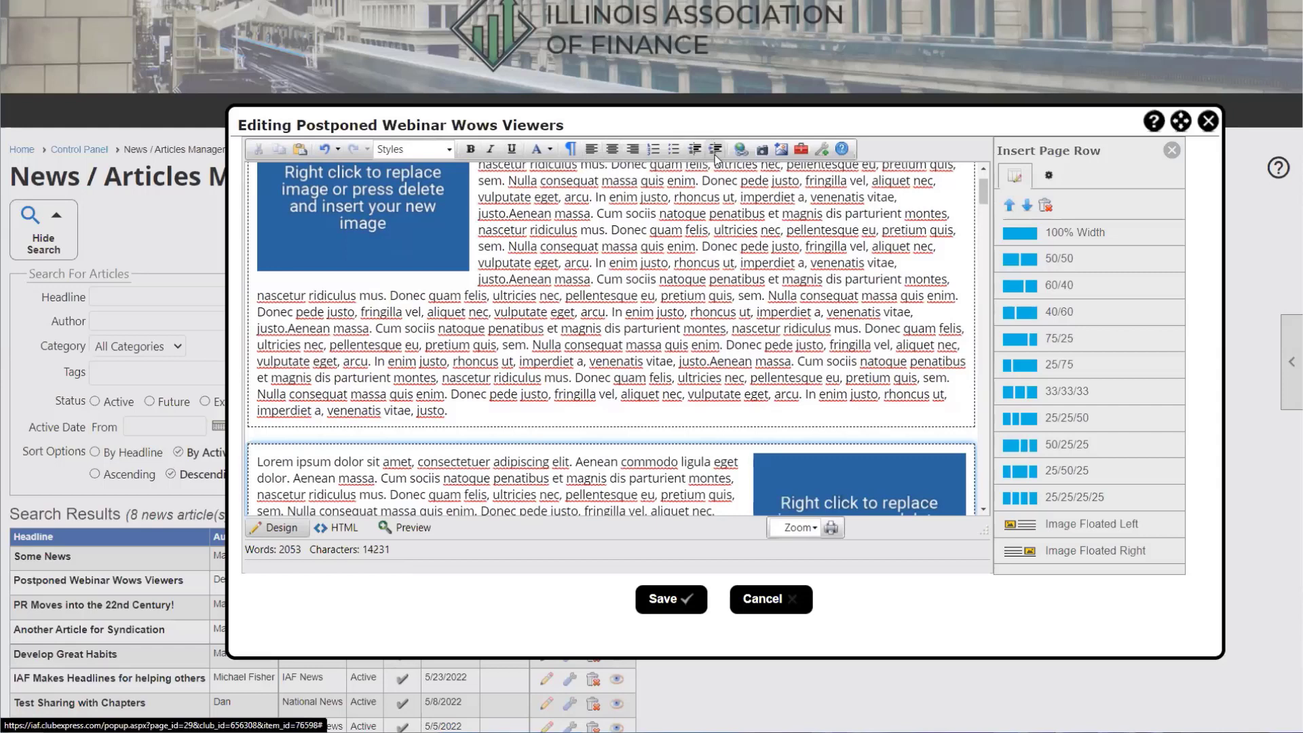
{"action": "left_click", "coordinate": [821, 150]}
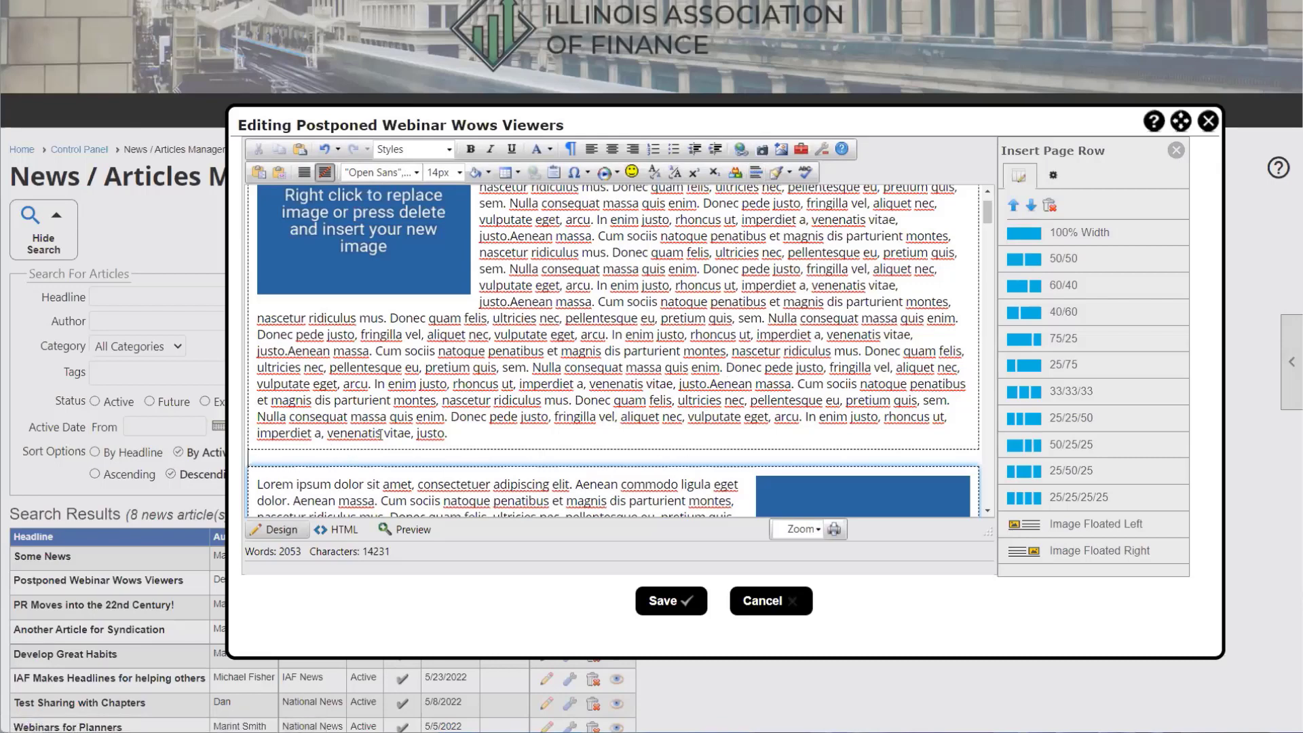
Step: Insert an empty paragraph between the two image rows, then scroll to the embedded webinar video
{"action": "left_click", "coordinate": [755, 172]}
{"action": "scroll", "coordinate": [357, 410], "scroll_direction": "down", "scroll_amount": 1}
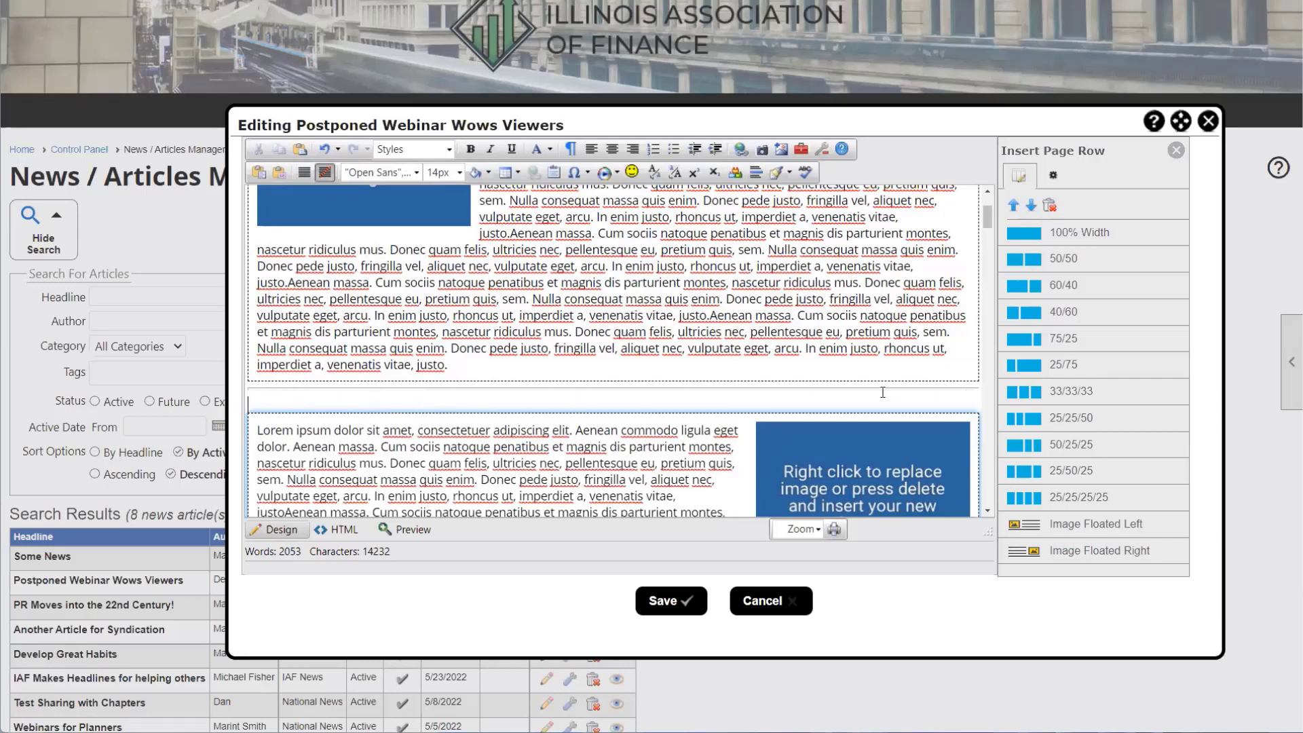
{"action": "scroll", "coordinate": [882, 392], "scroll_direction": "down", "scroll_amount": 1}
{"action": "scroll", "coordinate": [872, 384], "scroll_direction": "up", "scroll_amount": 1}
{"action": "scroll", "coordinate": [664, 339], "scroll_direction": "down", "scroll_amount": 5}
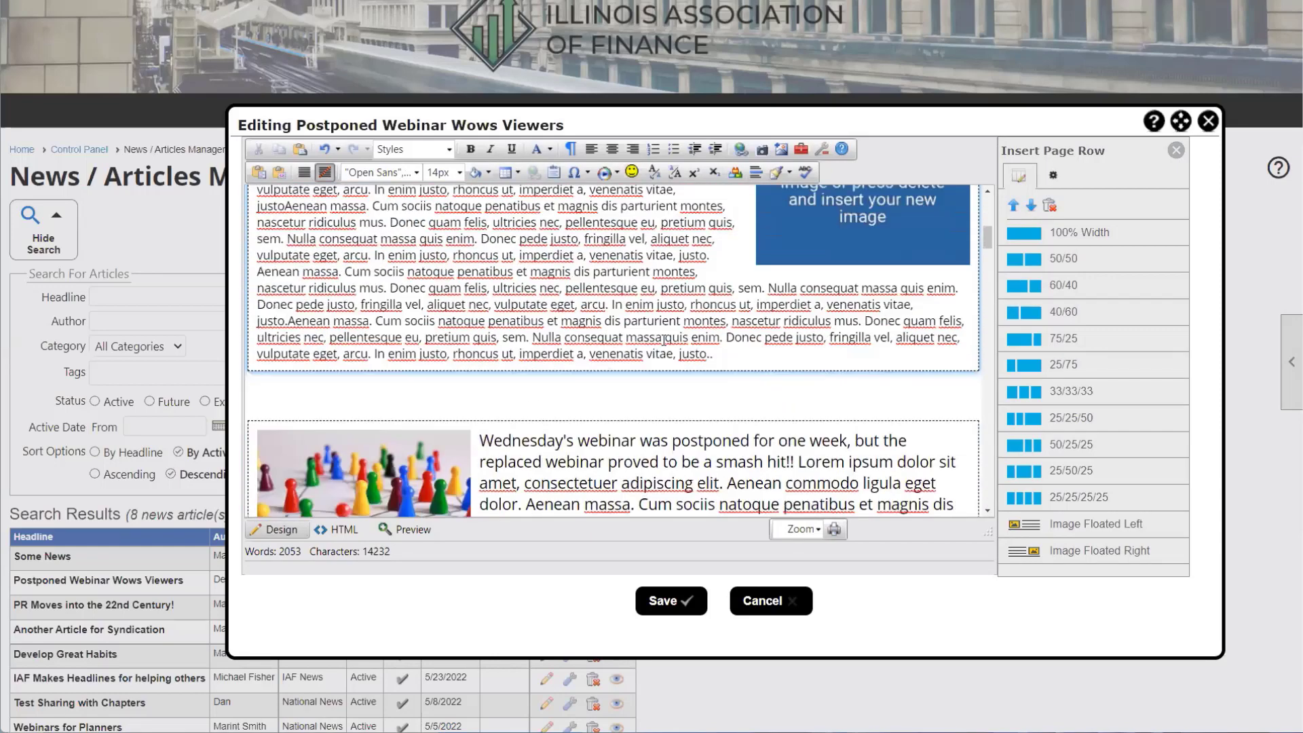
{"action": "scroll", "coordinate": [664, 339], "scroll_direction": "down", "scroll_amount": 5}
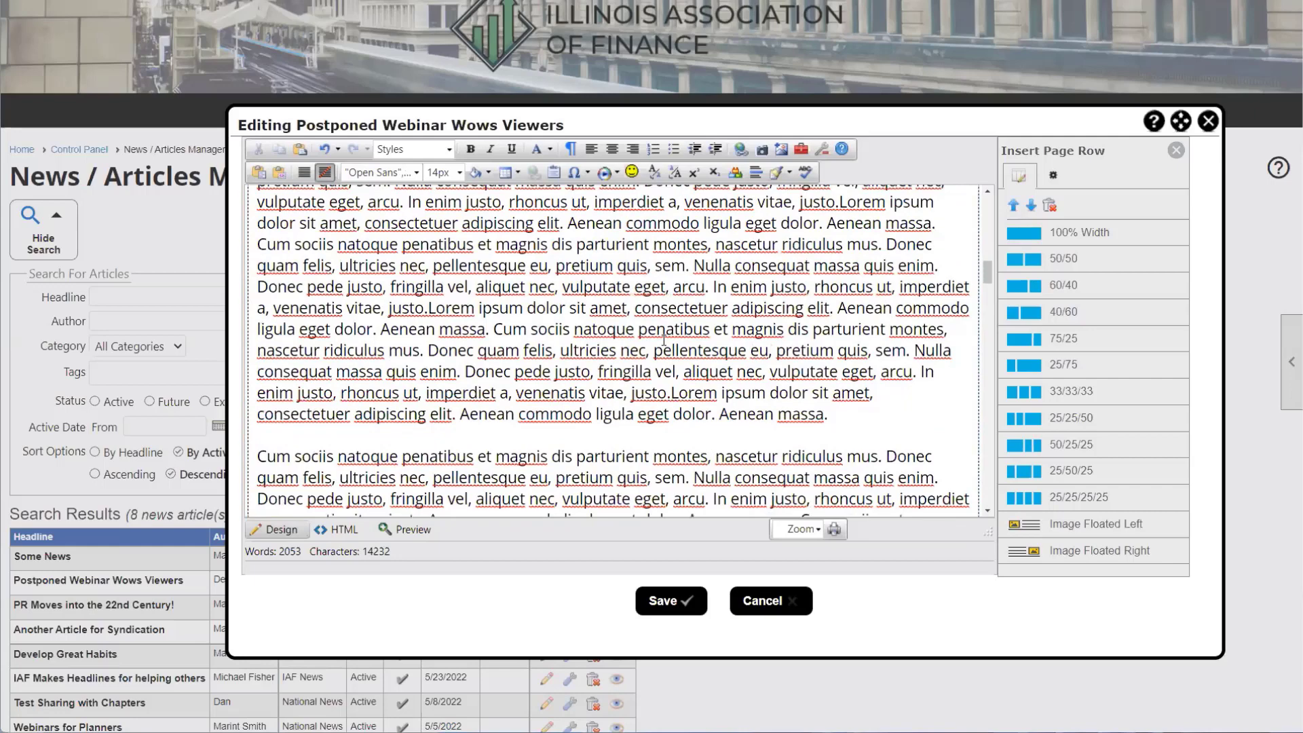
{"action": "scroll", "coordinate": [664, 339], "scroll_direction": "down", "scroll_amount": 1}
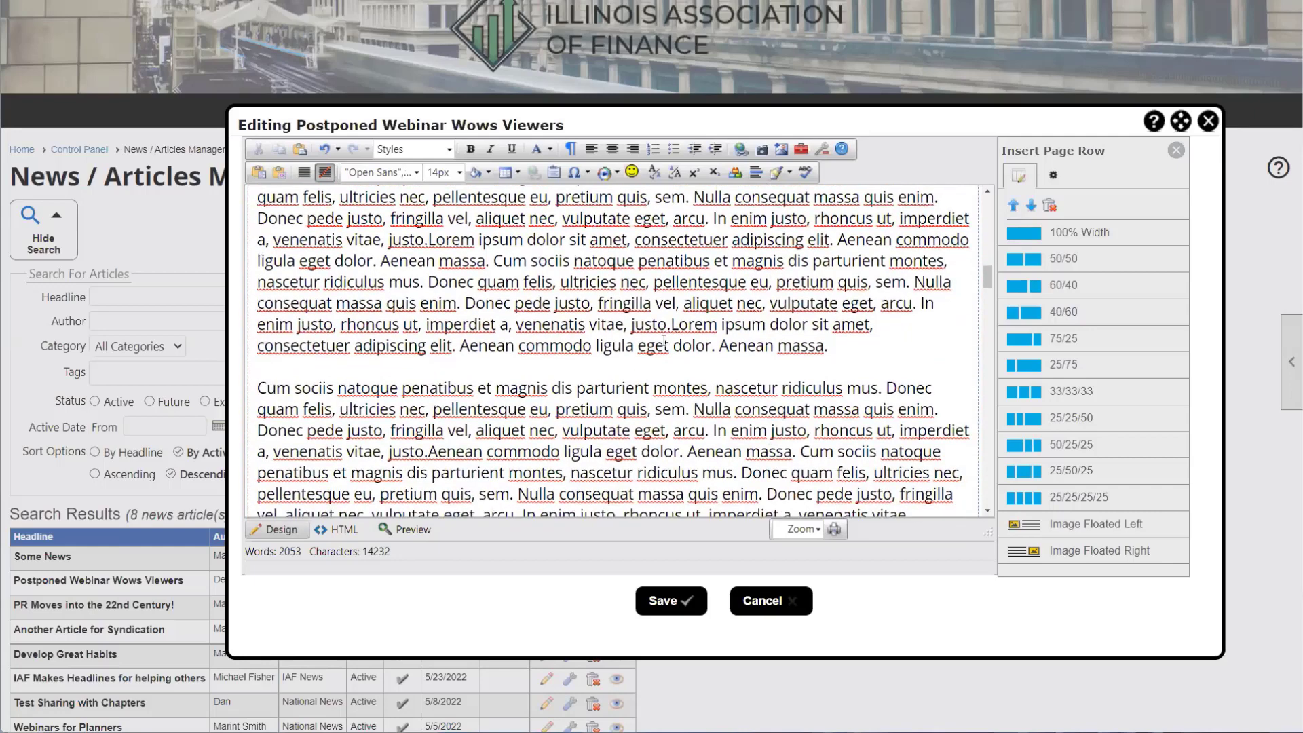
{"action": "scroll", "coordinate": [664, 336], "scroll_direction": "down", "scroll_amount": 8}
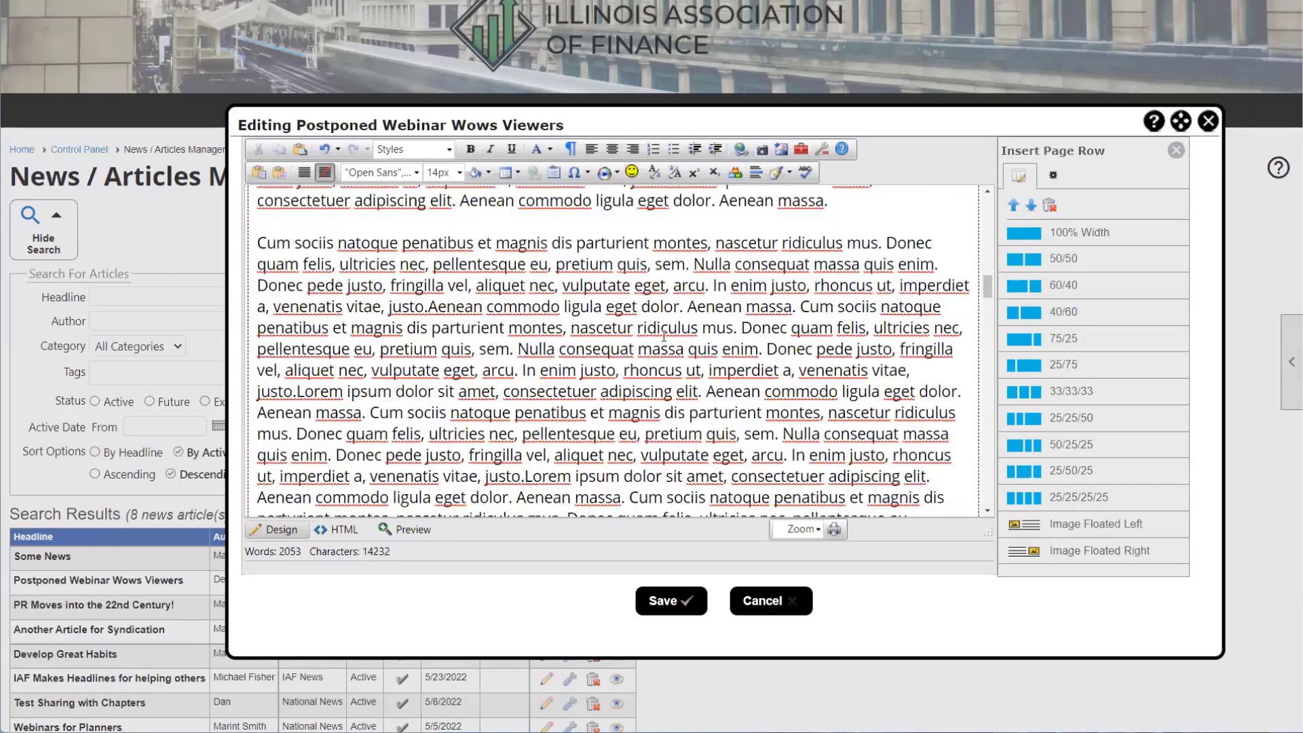
{"action": "scroll", "coordinate": [664, 336], "scroll_direction": "down", "scroll_amount": 1}
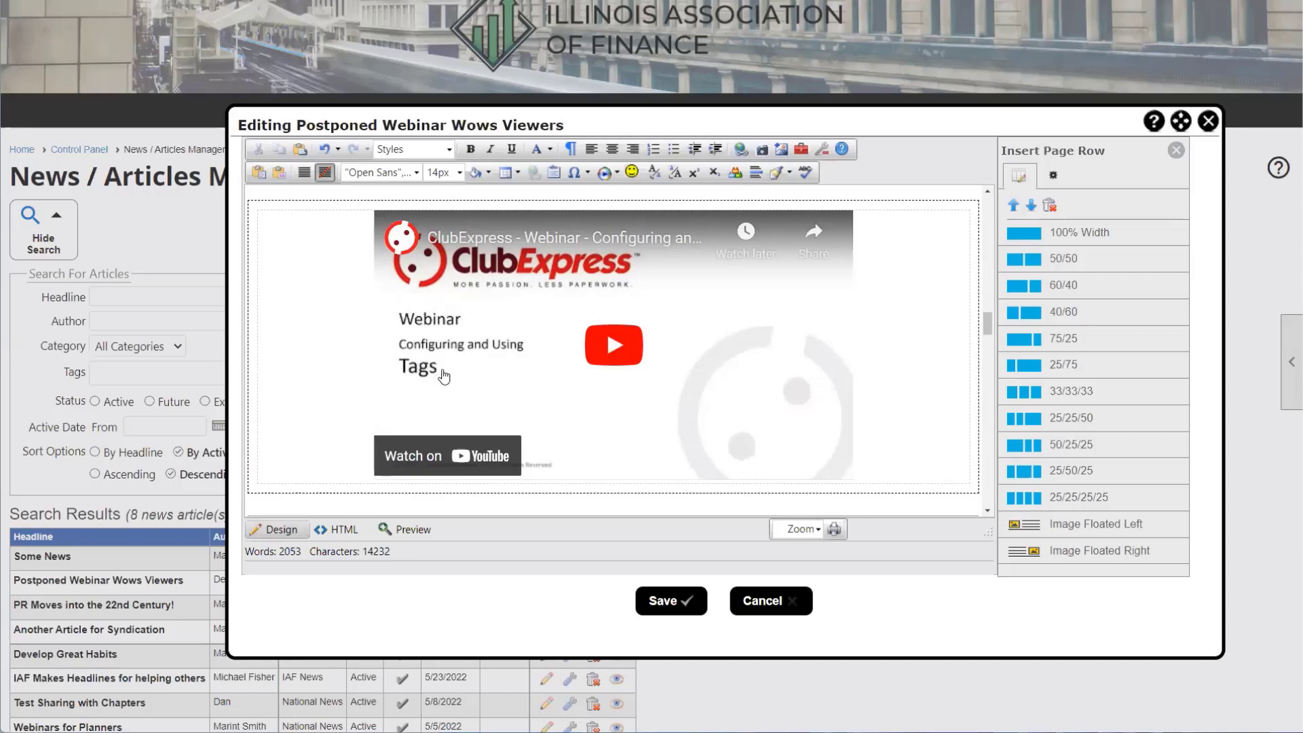
{"action": "scroll", "coordinate": [444, 376], "scroll_direction": "up", "scroll_amount": 1}
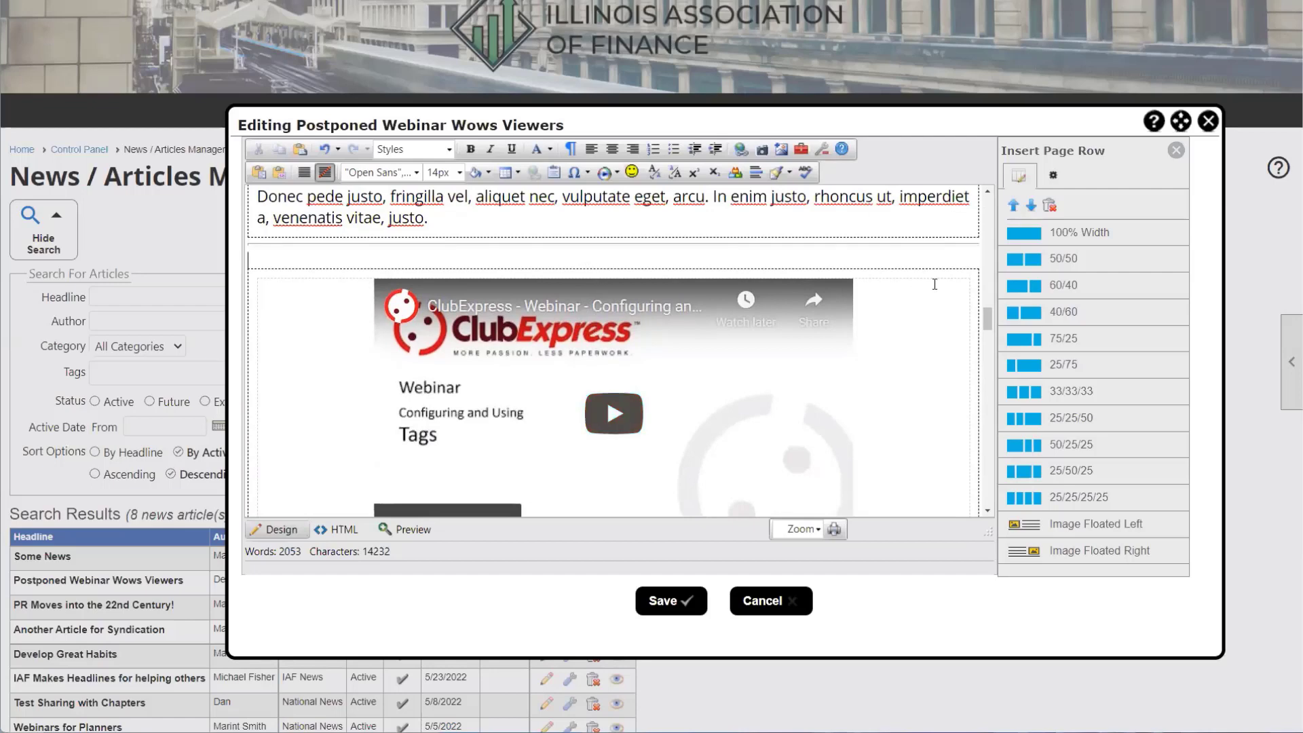
Step: Add an empty 100% Width row above the video, center it, and open MediaOptions
{"action": "left_click", "coordinate": [1078, 232]}
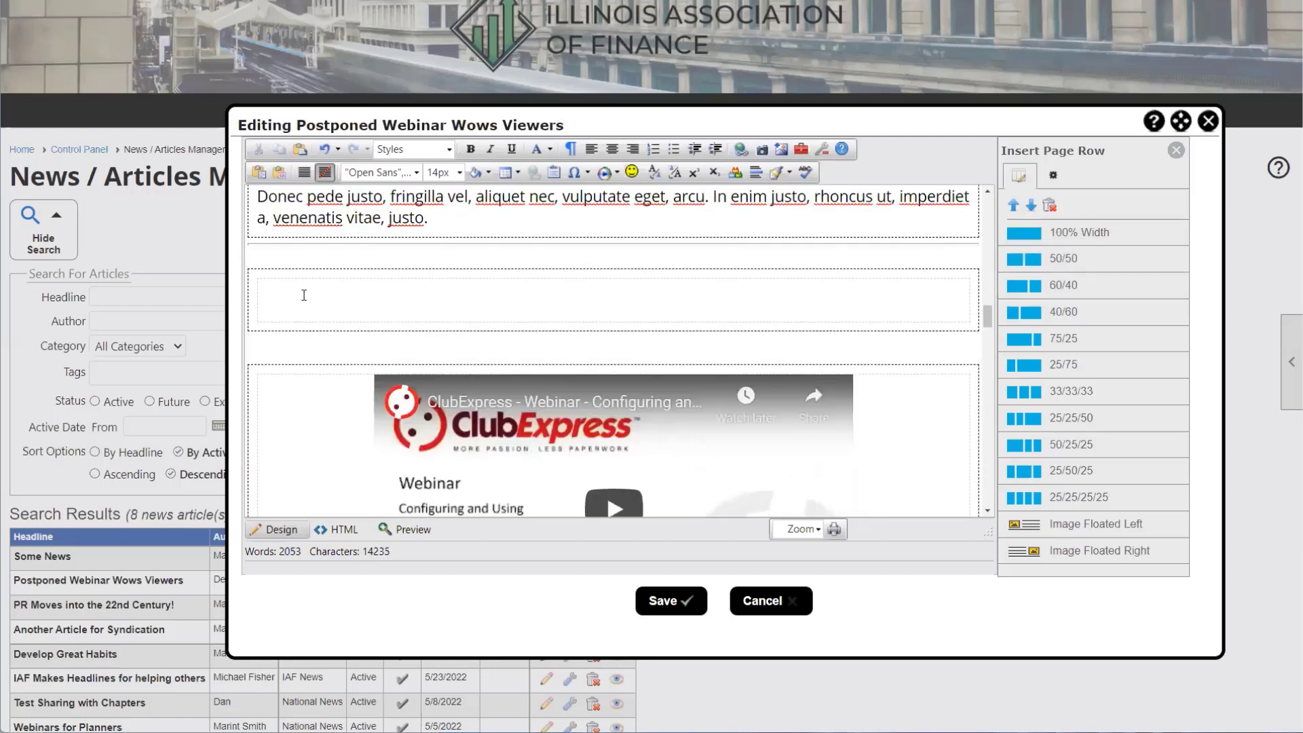
{"action": "left_click", "coordinate": [592, 302]}
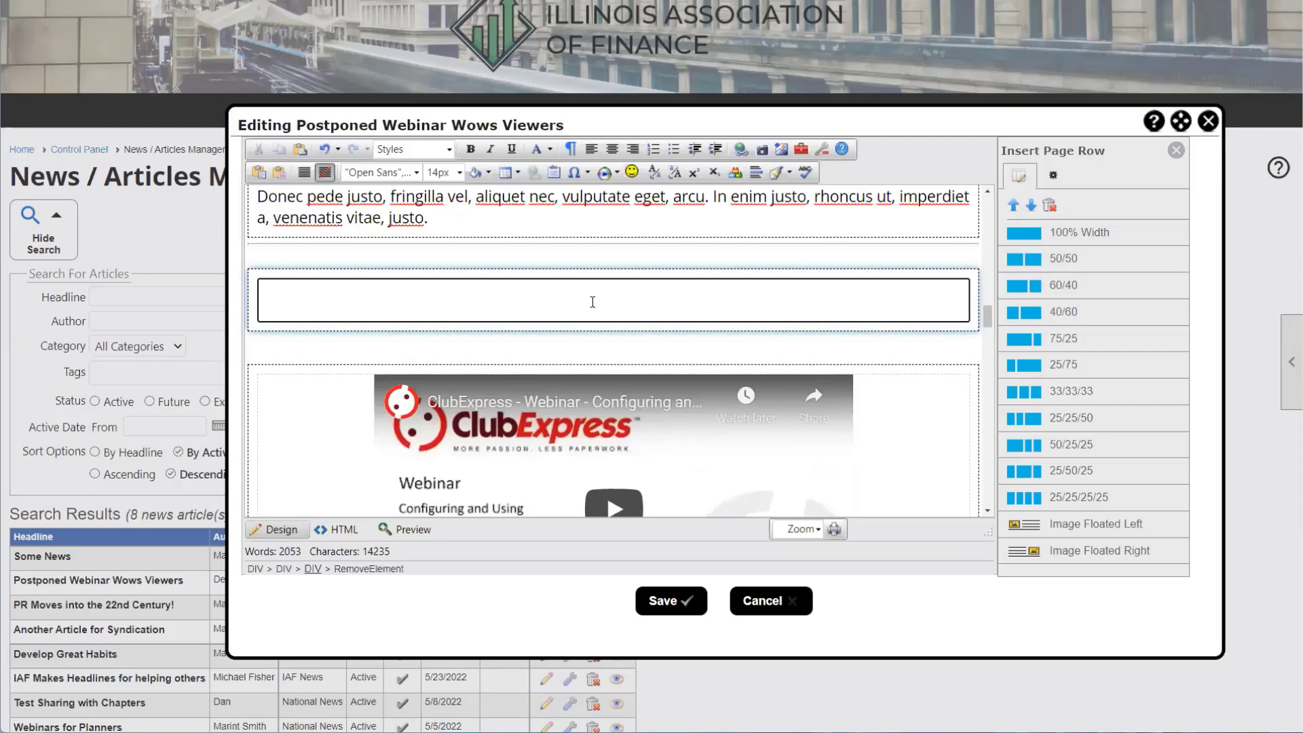
{"action": "left_click", "coordinate": [613, 150]}
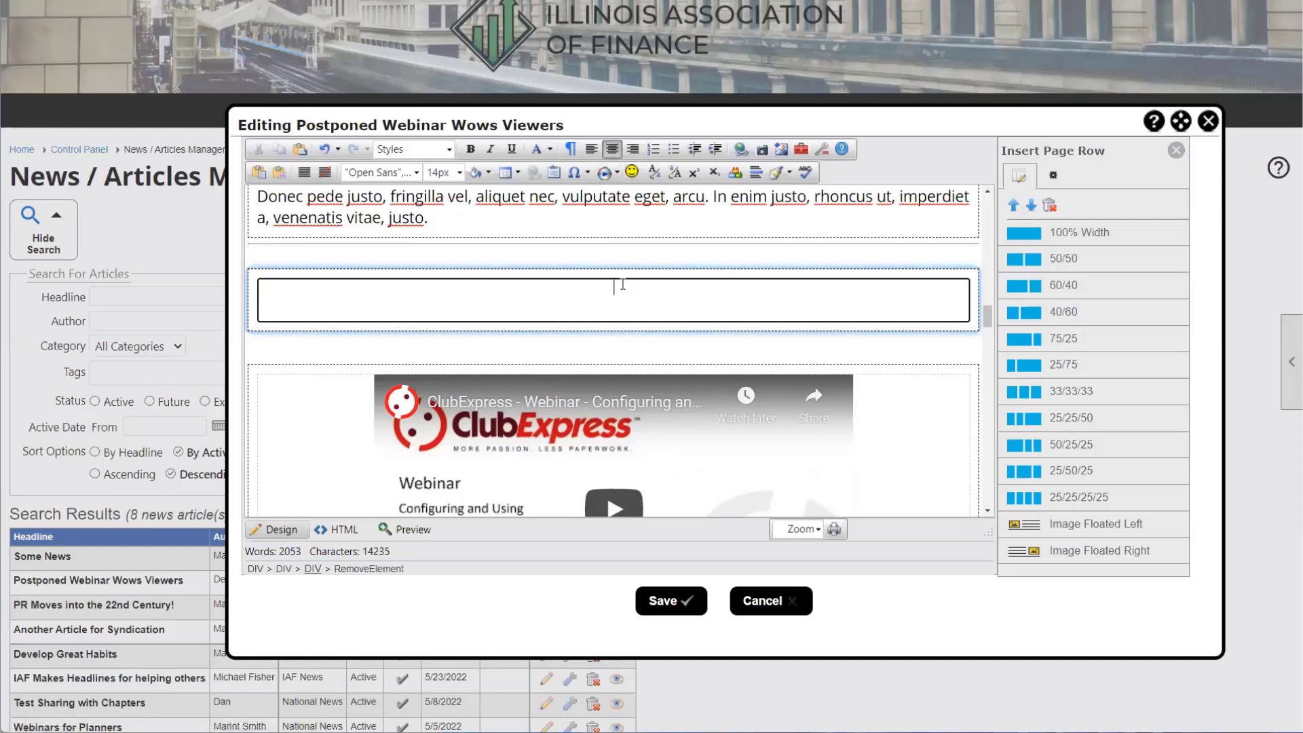
{"action": "left_click", "coordinate": [604, 174]}
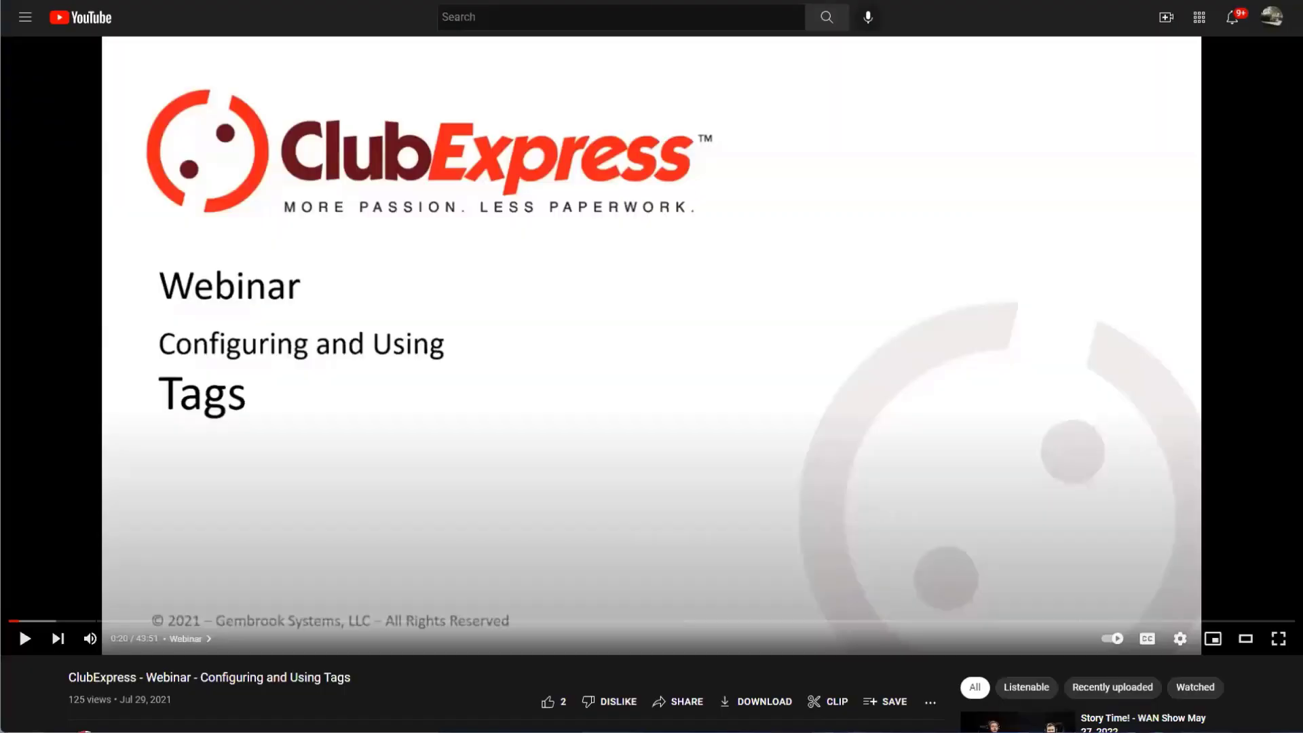
Step: Open the Share > Embed panel for the Configuring and Using Tags webinar video
{"action": "scroll", "coordinate": [334, 354], "scroll_direction": "down", "scroll_amount": 2}
{"action": "scroll", "coordinate": [294, 315], "scroll_direction": "up", "scroll_amount": 2}
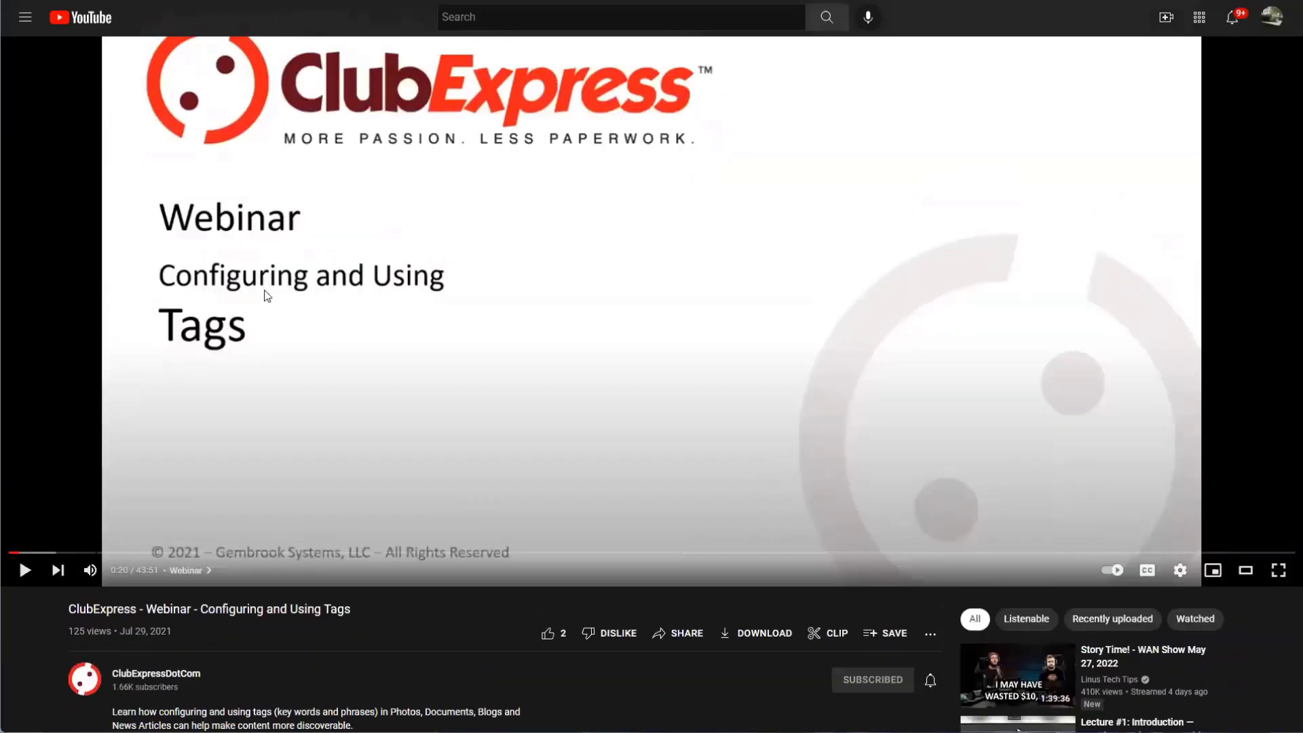
{"action": "scroll", "coordinate": [359, 258], "scroll_direction": "down", "scroll_amount": 1}
{"action": "scroll", "coordinate": [356, 256], "scroll_direction": "up", "scroll_amount": 1}
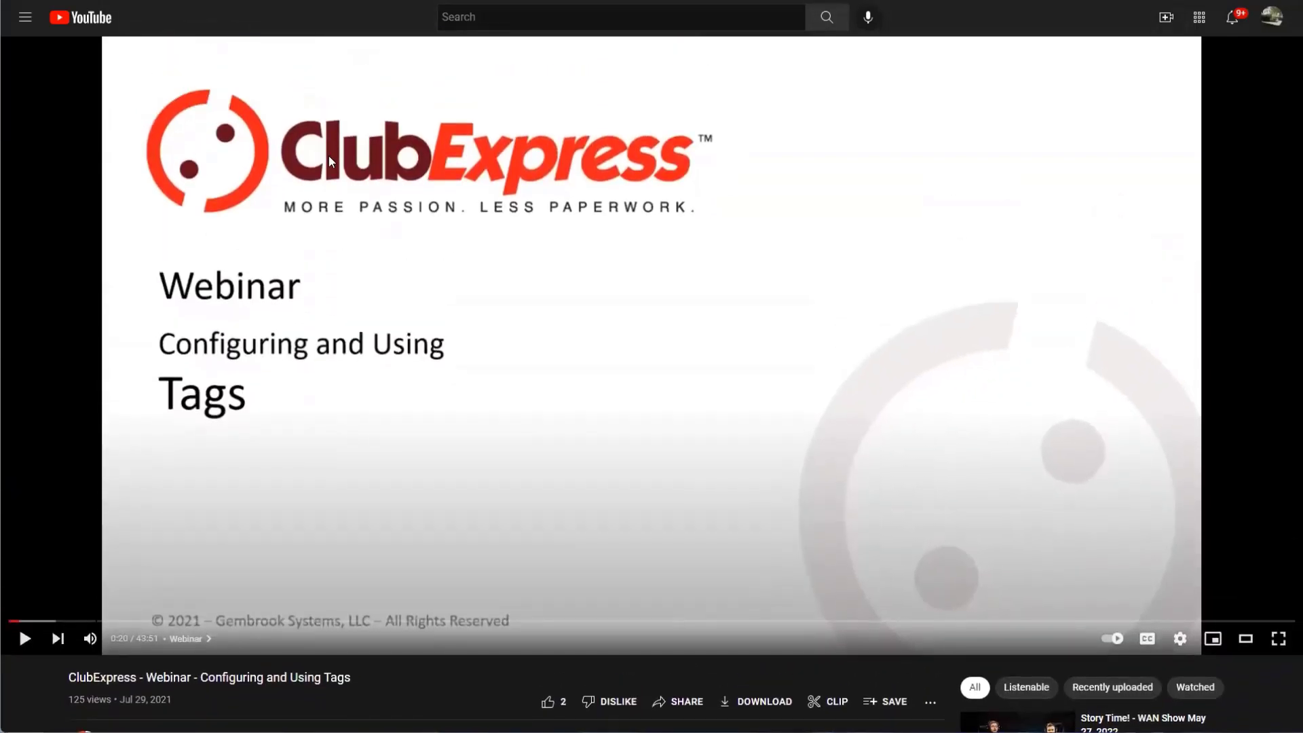
{"action": "scroll", "coordinate": [329, 156], "scroll_direction": "down", "scroll_amount": 1}
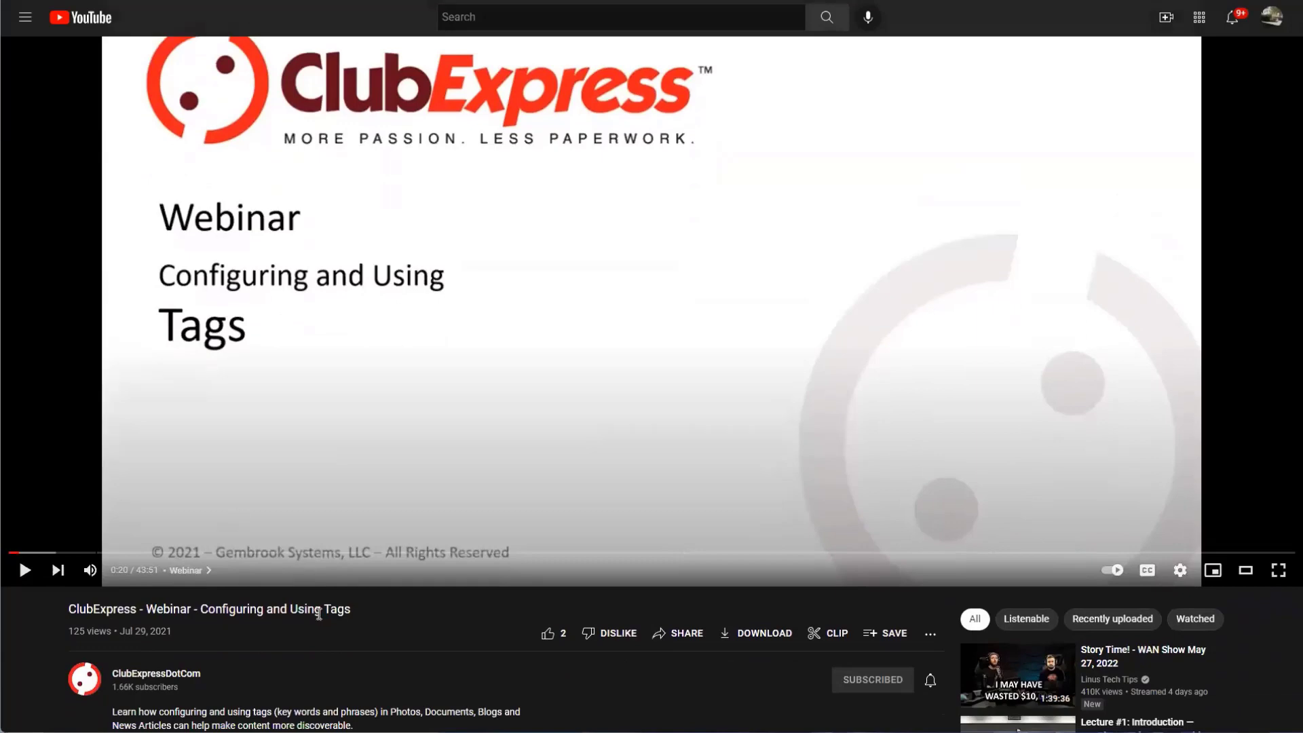
{"action": "scroll", "coordinate": [325, 613], "scroll_direction": "down", "scroll_amount": 1}
{"action": "scroll", "coordinate": [330, 614], "scroll_direction": "up", "scroll_amount": 1}
{"action": "scroll", "coordinate": [331, 615], "scroll_direction": "down", "scroll_amount": 1}
{"action": "scroll", "coordinate": [330, 609], "scroll_direction": "up", "scroll_amount": 1}
{"action": "left_click", "coordinate": [679, 638]}
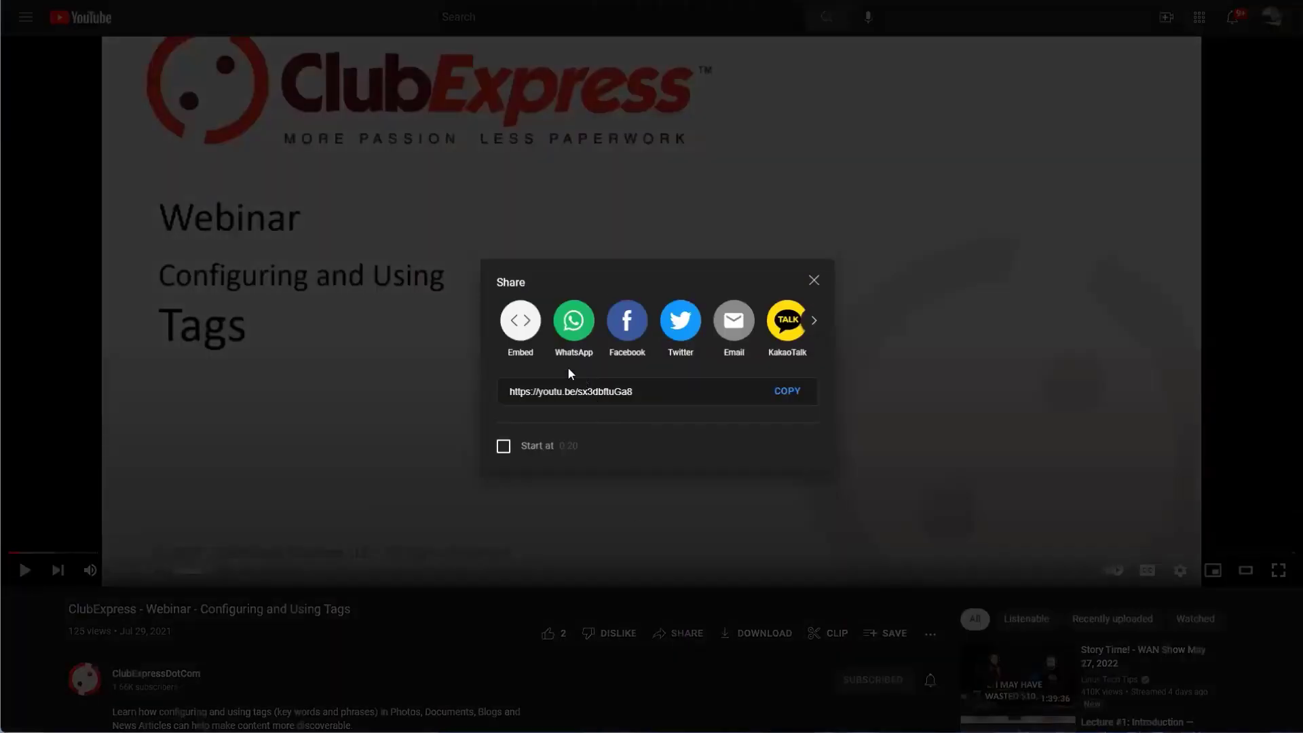
{"action": "left_click", "coordinate": [520, 318]}
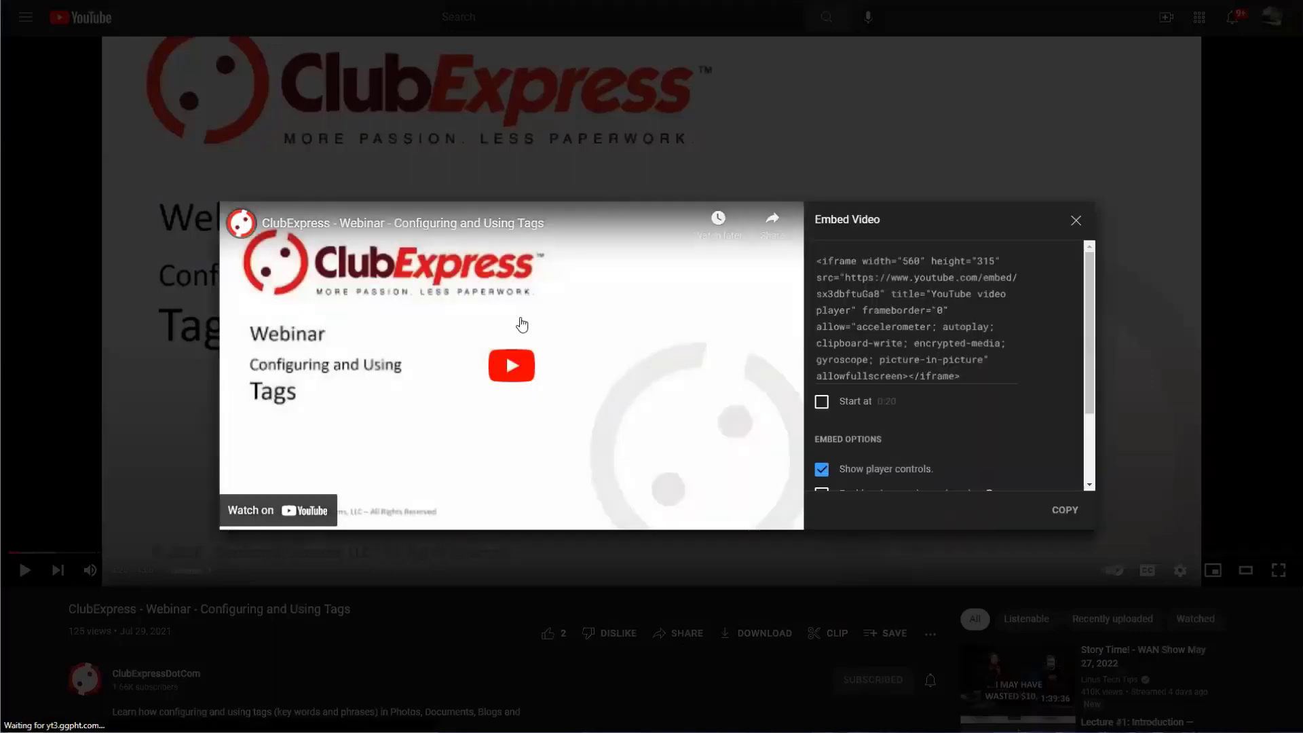
Step: Select and copy the video's iframe embed code
{"action": "left_click", "coordinate": [942, 316]}
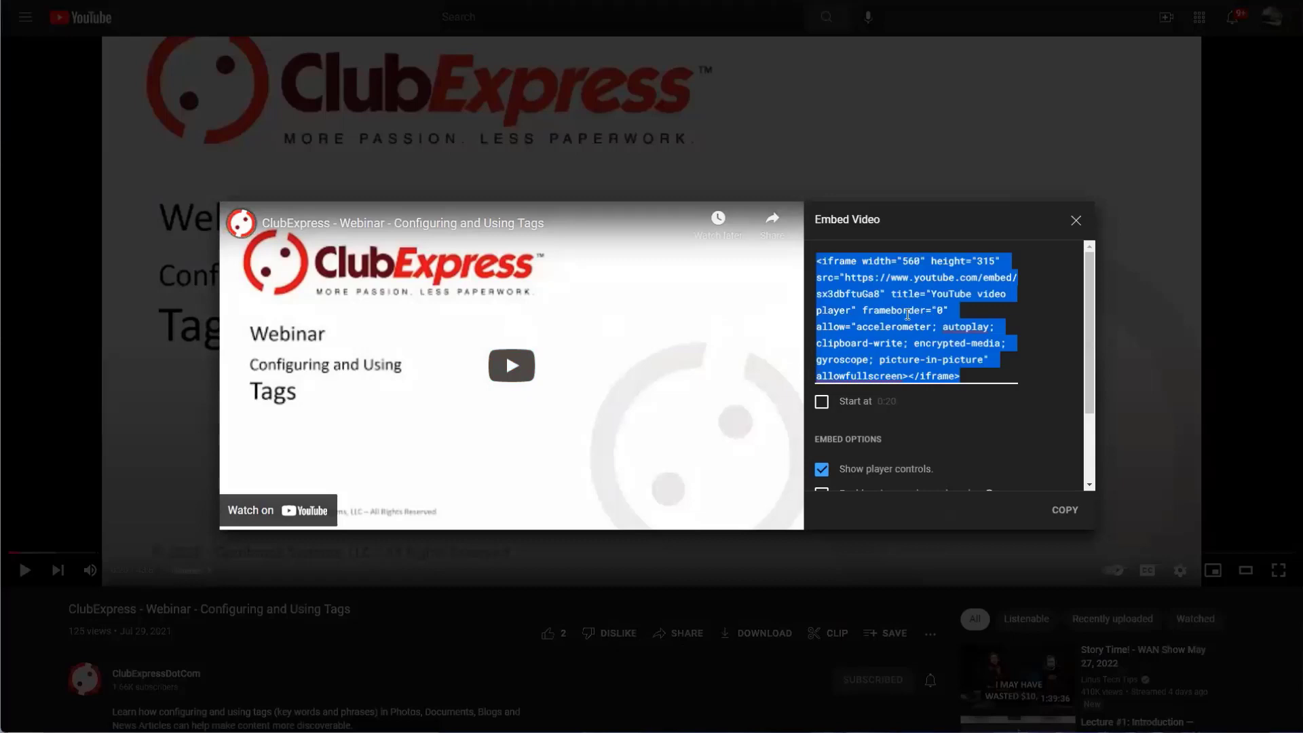
{"action": "right_click", "coordinate": [872, 305]}
{"action": "left_click", "coordinate": [936, 357]}
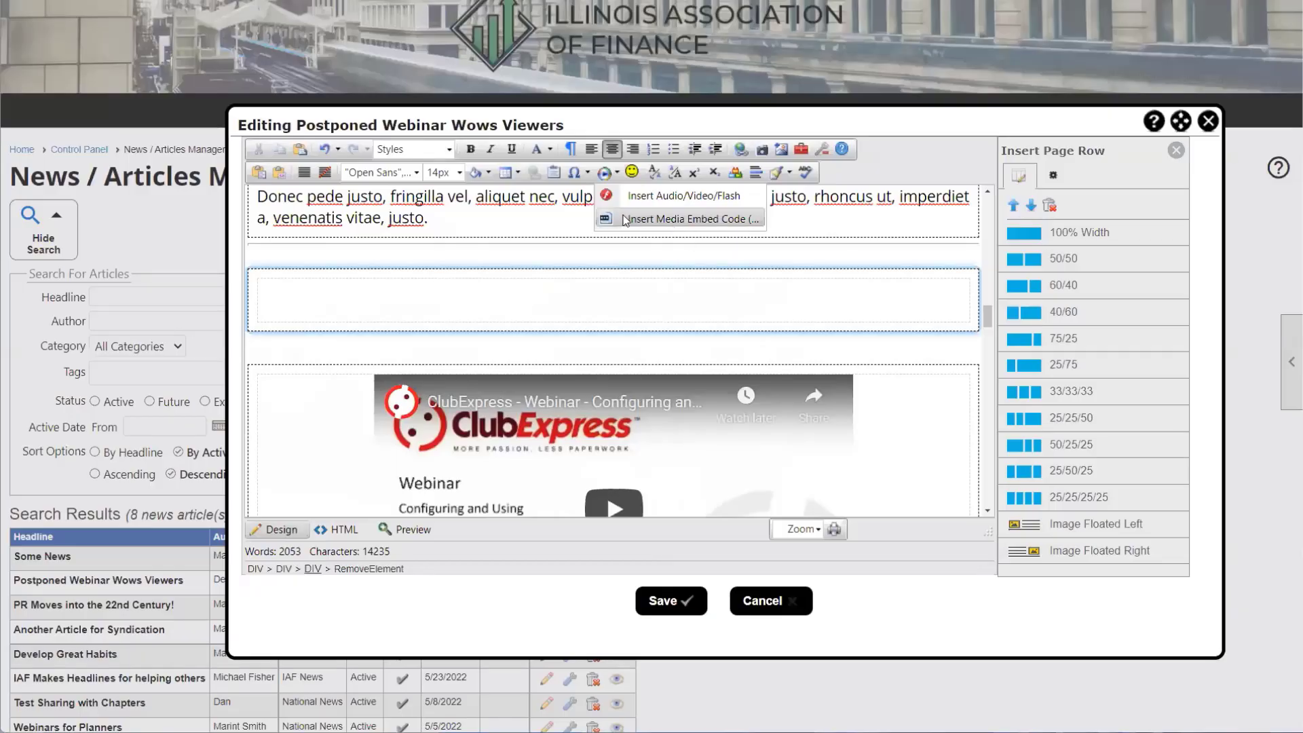
Step: Paste the YouTube iframe code via Insert Media Embed Code and save it into the new row
{"action": "left_click", "coordinate": [700, 220]}
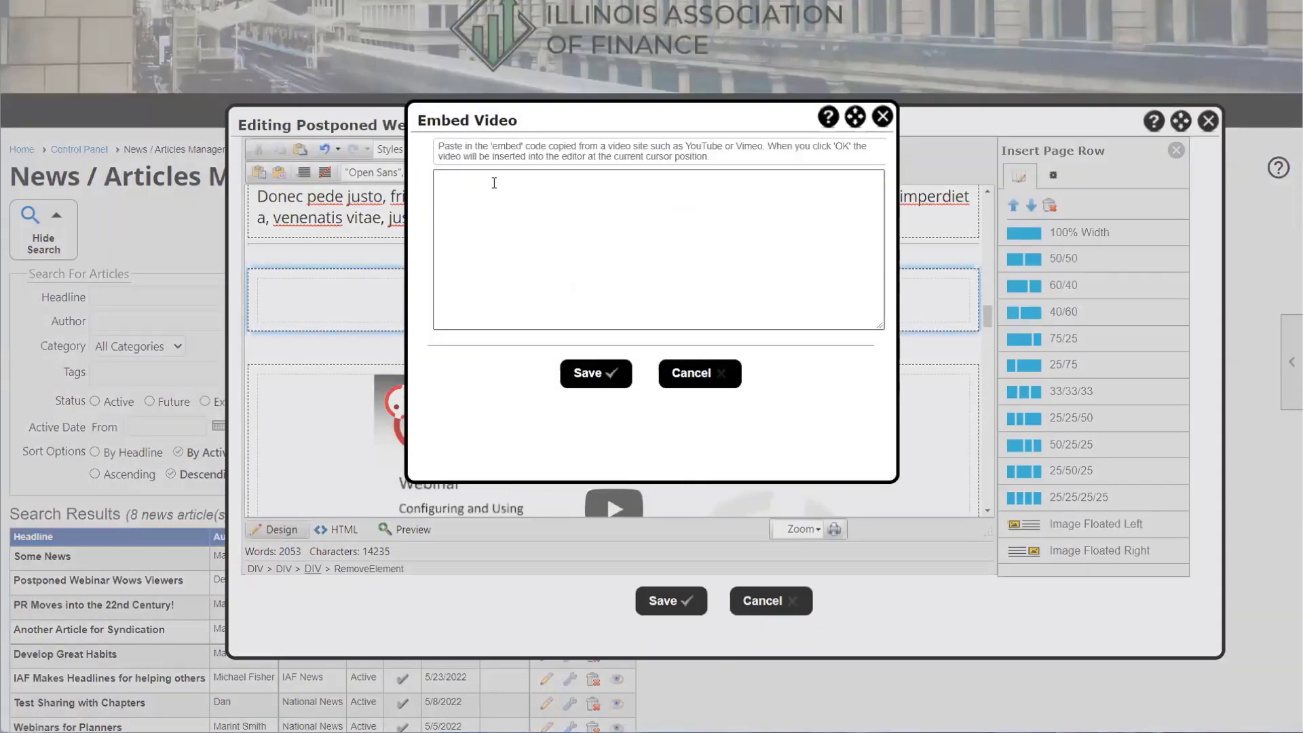
{"action": "right_click", "coordinate": [593, 228]}
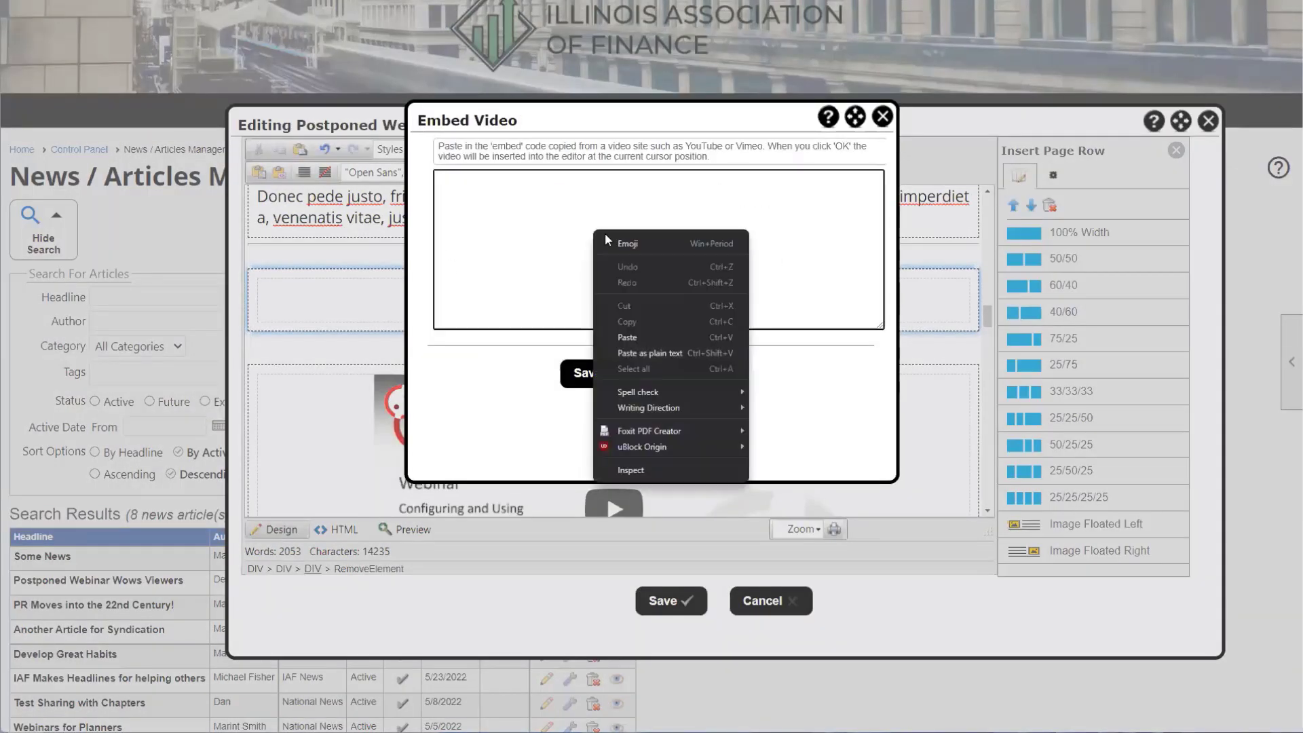
{"action": "left_click", "coordinate": [629, 334]}
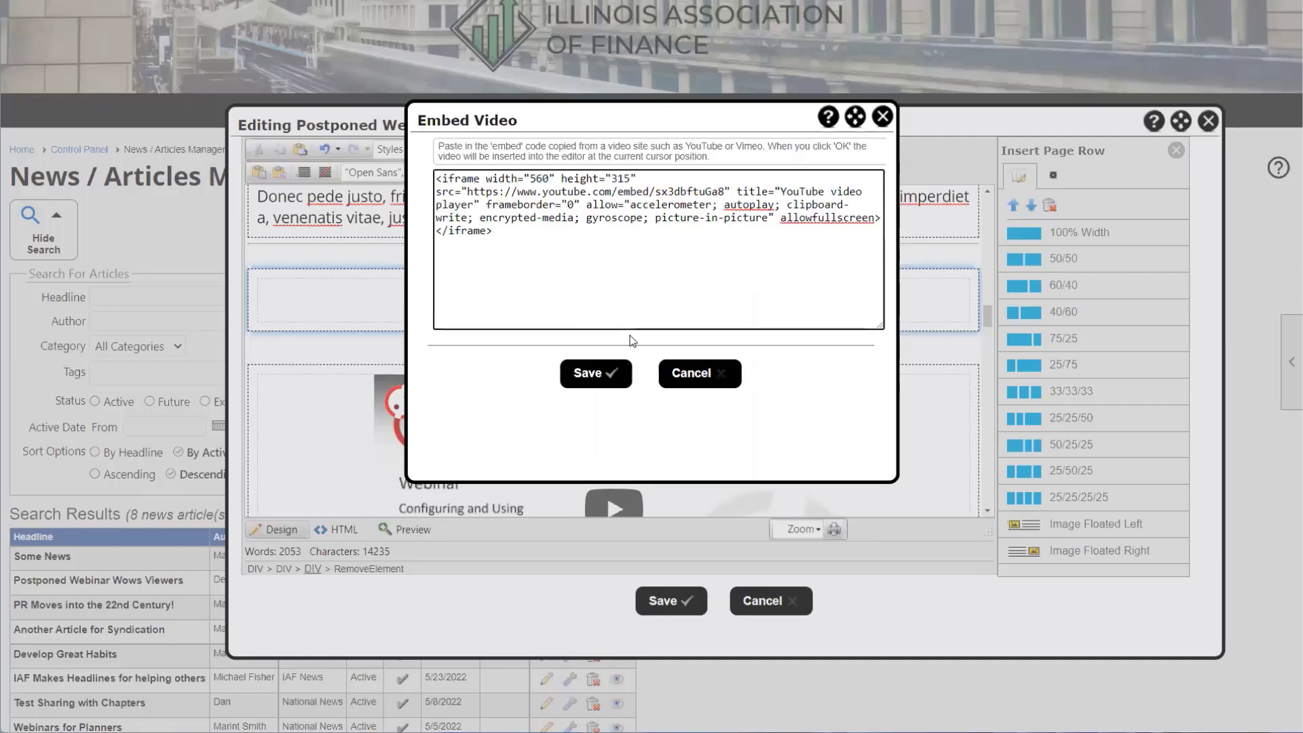
{"action": "left_click", "coordinate": [606, 375]}
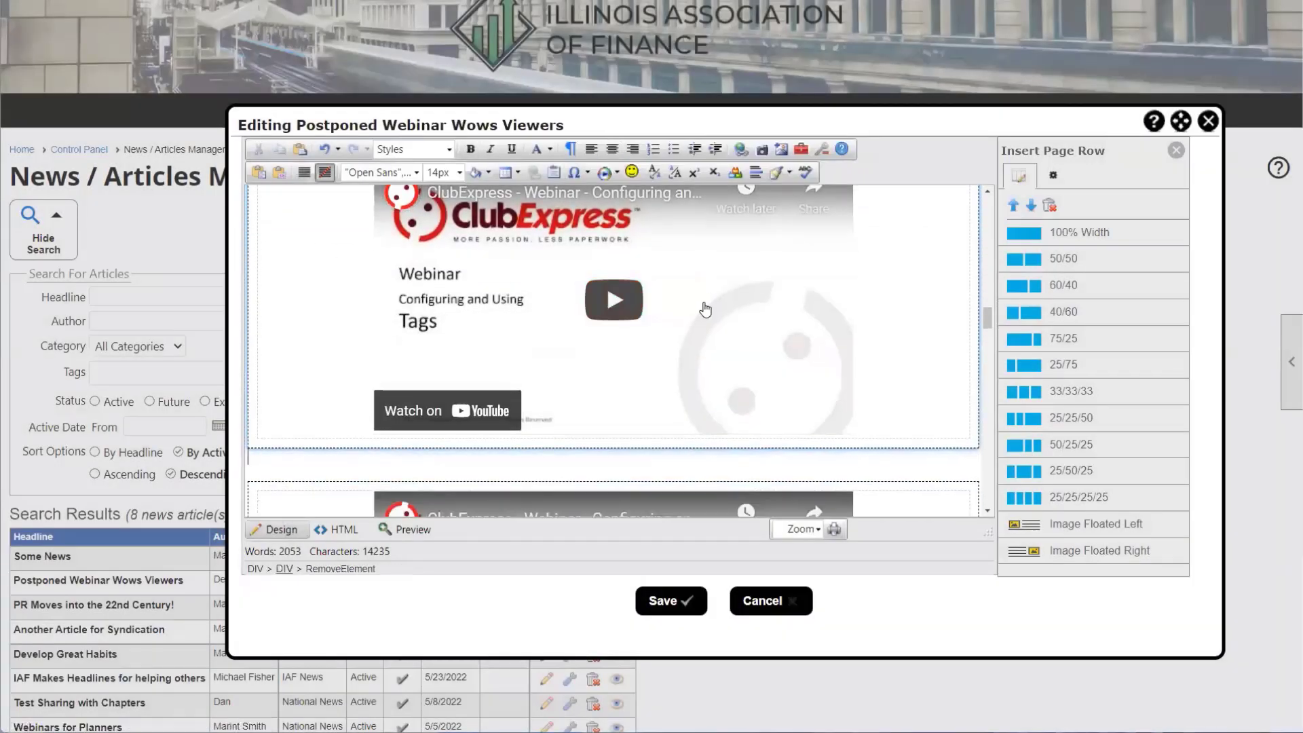
{"action": "scroll", "coordinate": [706, 308], "scroll_direction": "down", "scroll_amount": 3}
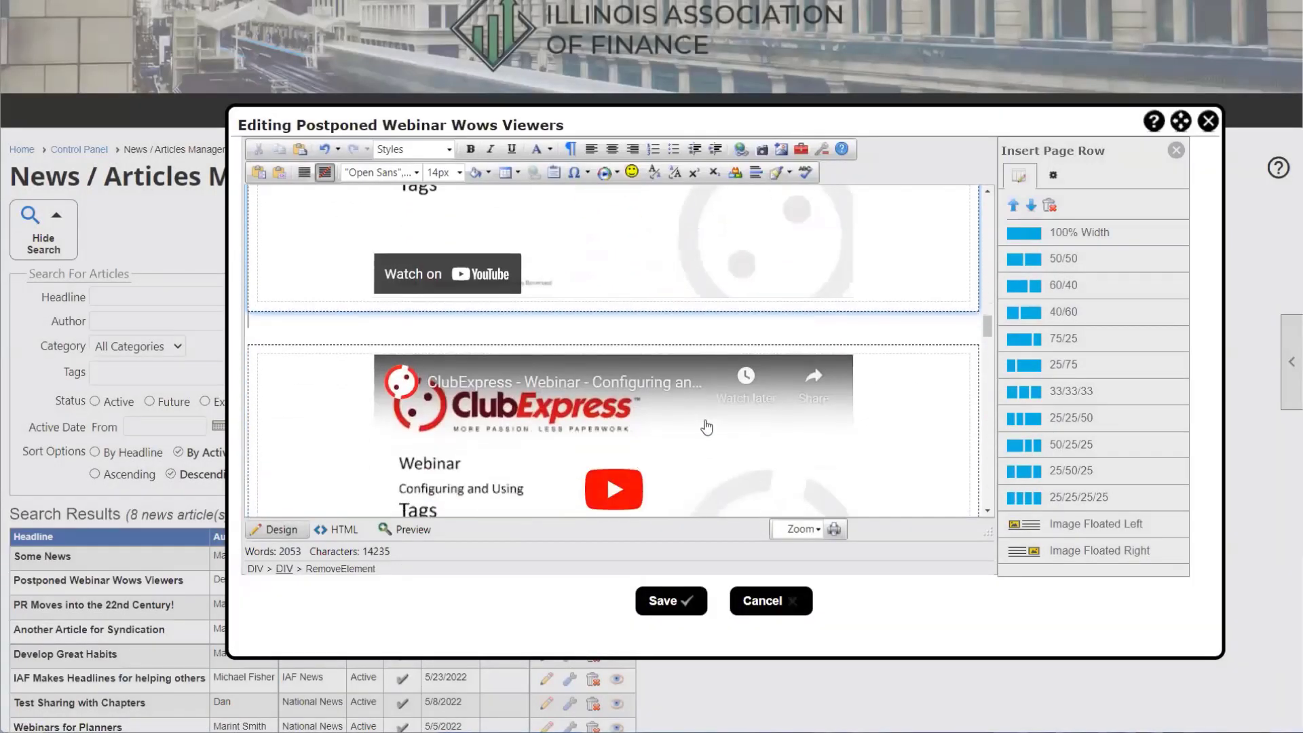
{"action": "scroll", "coordinate": [597, 407], "scroll_direction": "up", "scroll_amount": 2}
{"action": "scroll", "coordinate": [617, 342], "scroll_direction": "up", "scroll_amount": 1}
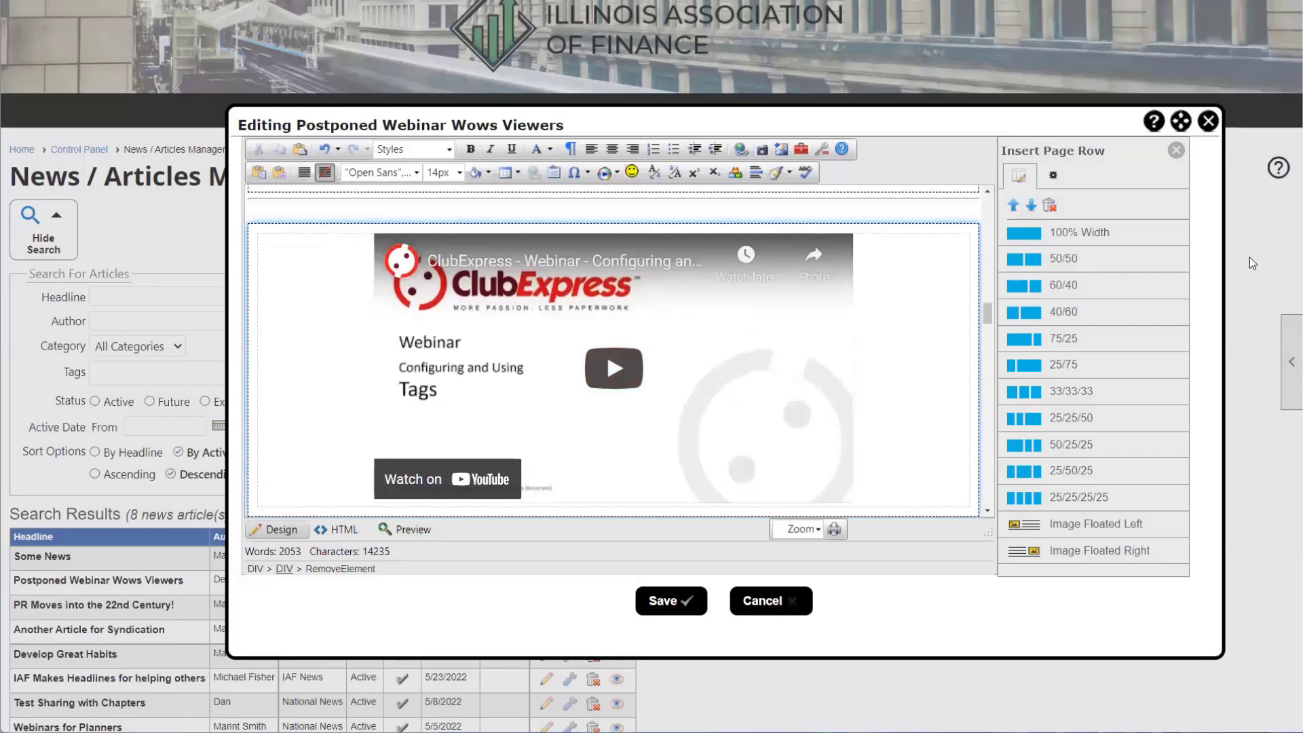
Step: Cancel the edit, confirm discarding changes, and view the Postponed Webinar Wows Viewers article
{"action": "left_click", "coordinate": [604, 175]}
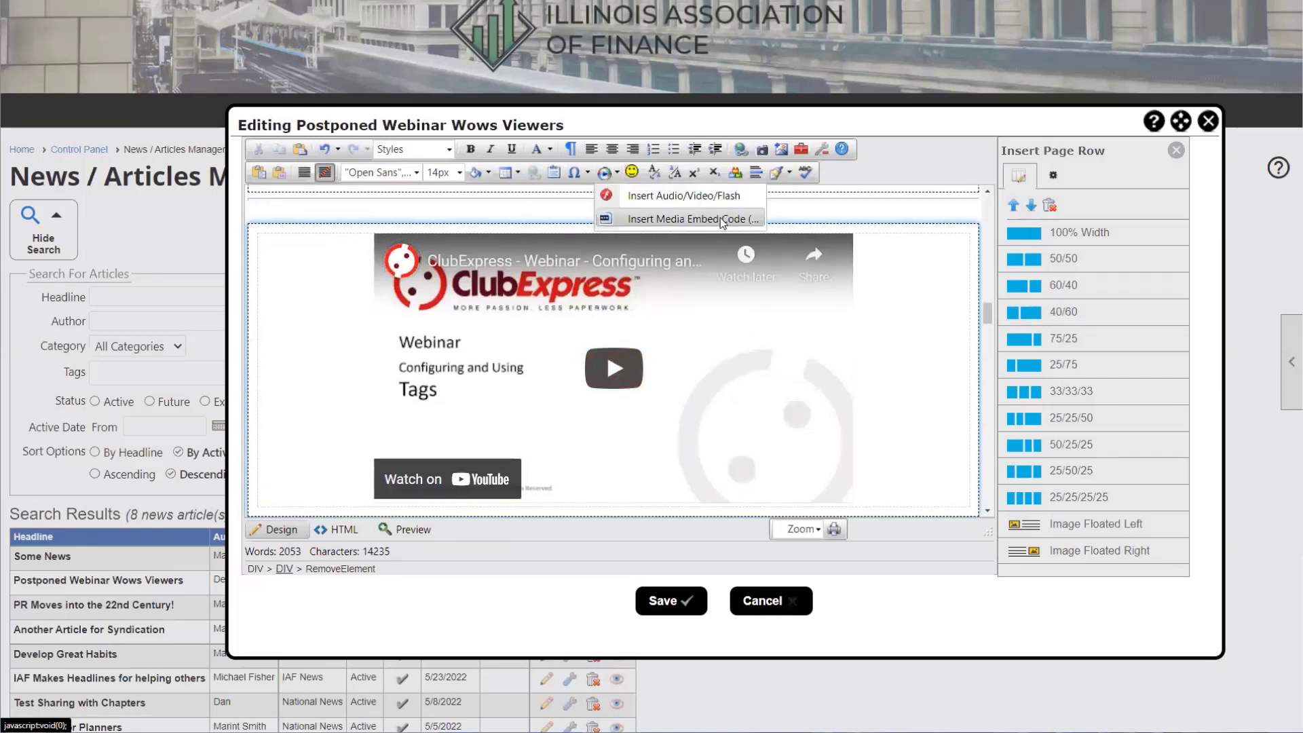
{"action": "scroll", "coordinate": [627, 306], "scroll_direction": "down", "scroll_amount": 1}
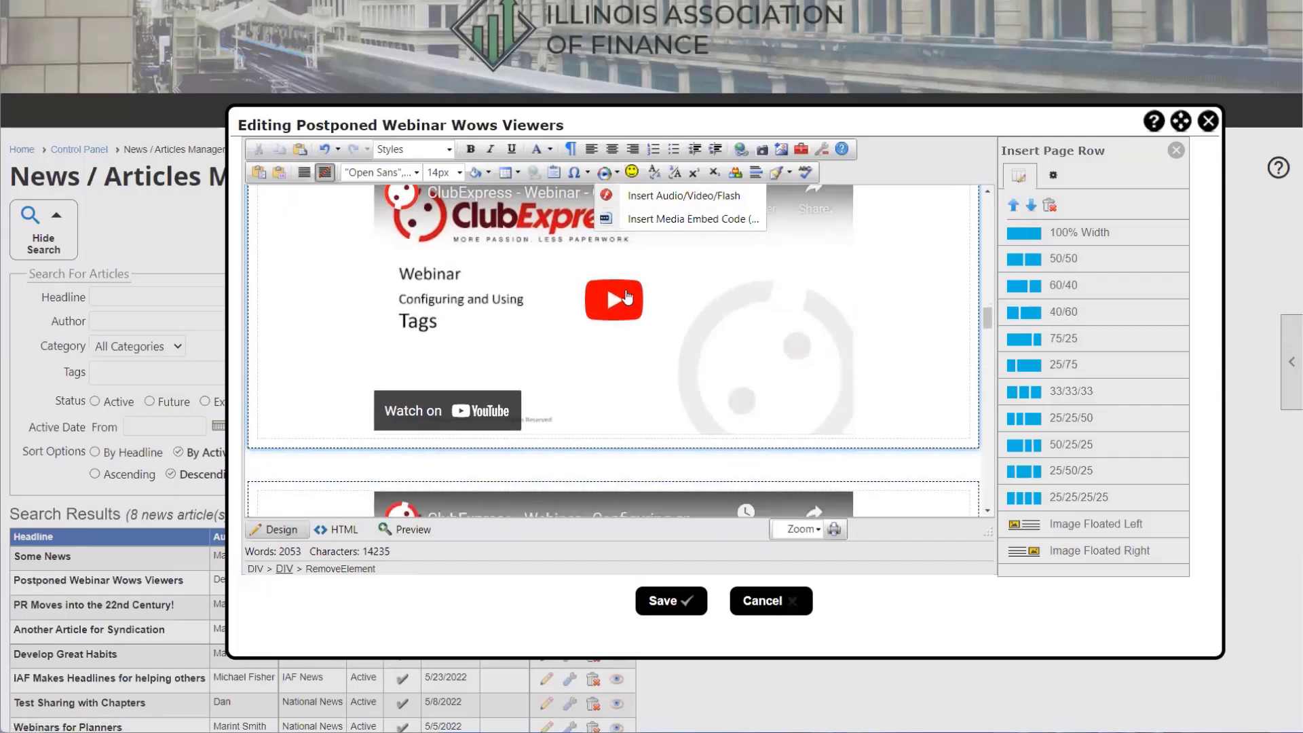
{"action": "left_click", "coordinate": [791, 614]}
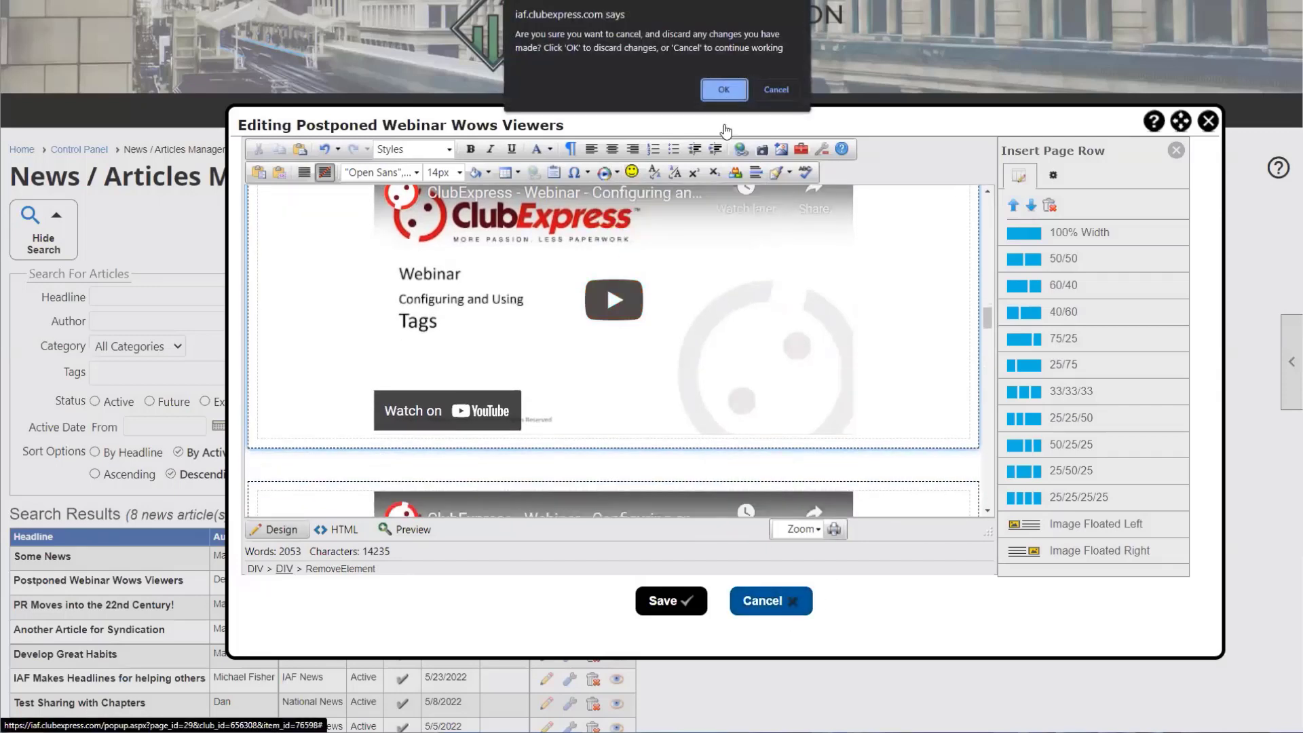
{"action": "left_click", "coordinate": [738, 99]}
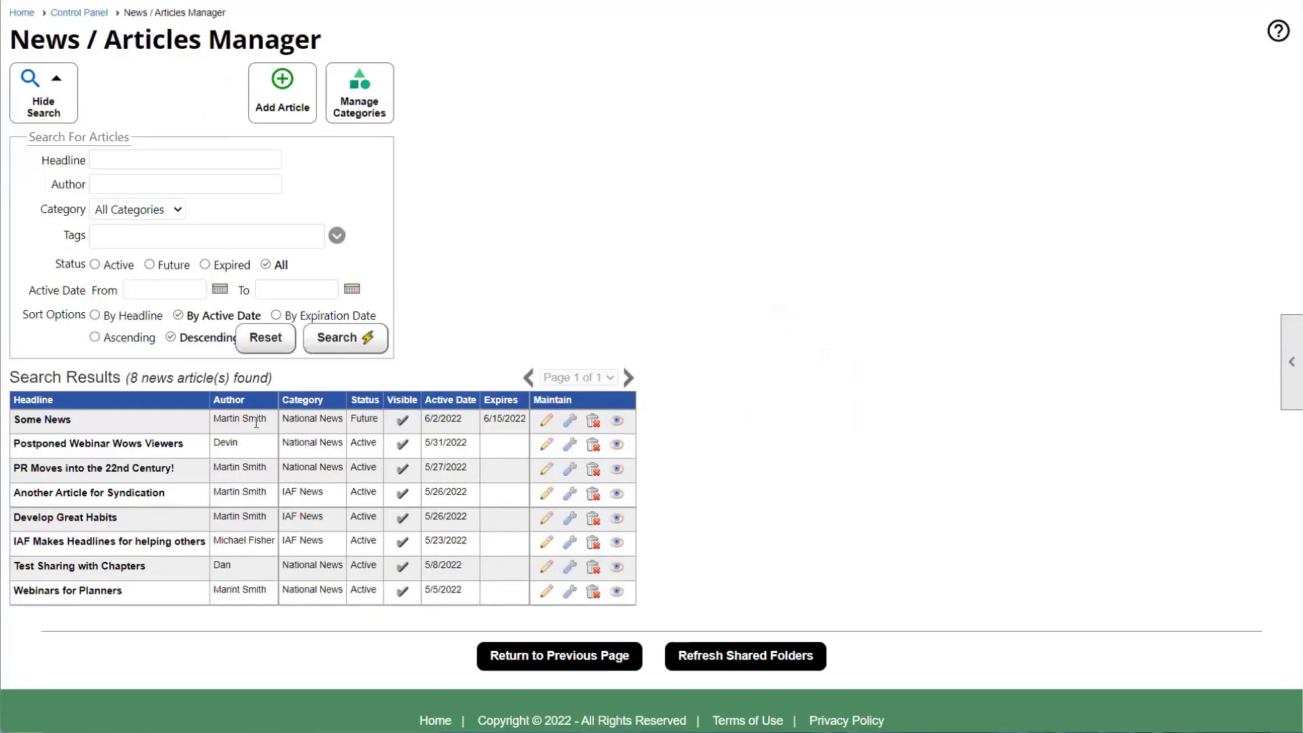
{"action": "left_click", "coordinate": [618, 445]}
{"action": "scroll", "coordinate": [726, 459], "scroll_direction": "down", "scroll_amount": 5}
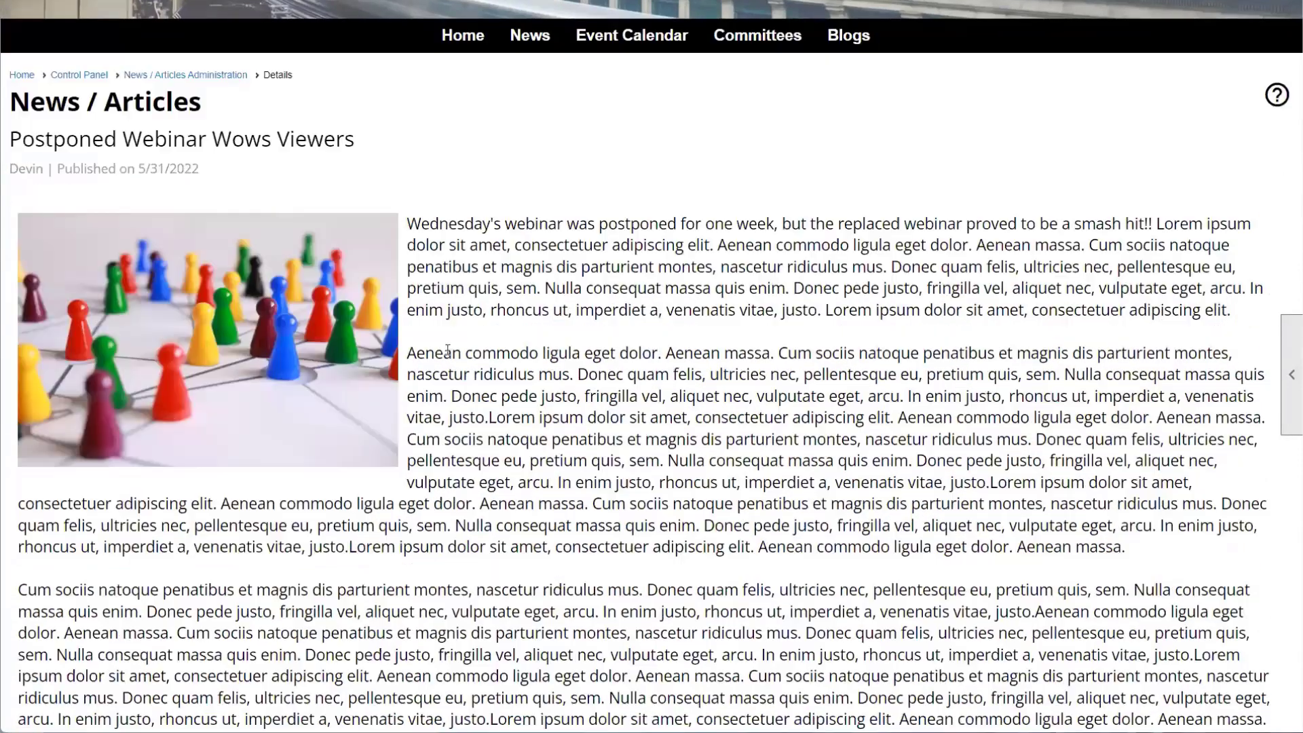
{"action": "scroll", "coordinate": [448, 350], "scroll_direction": "down", "scroll_amount": 1}
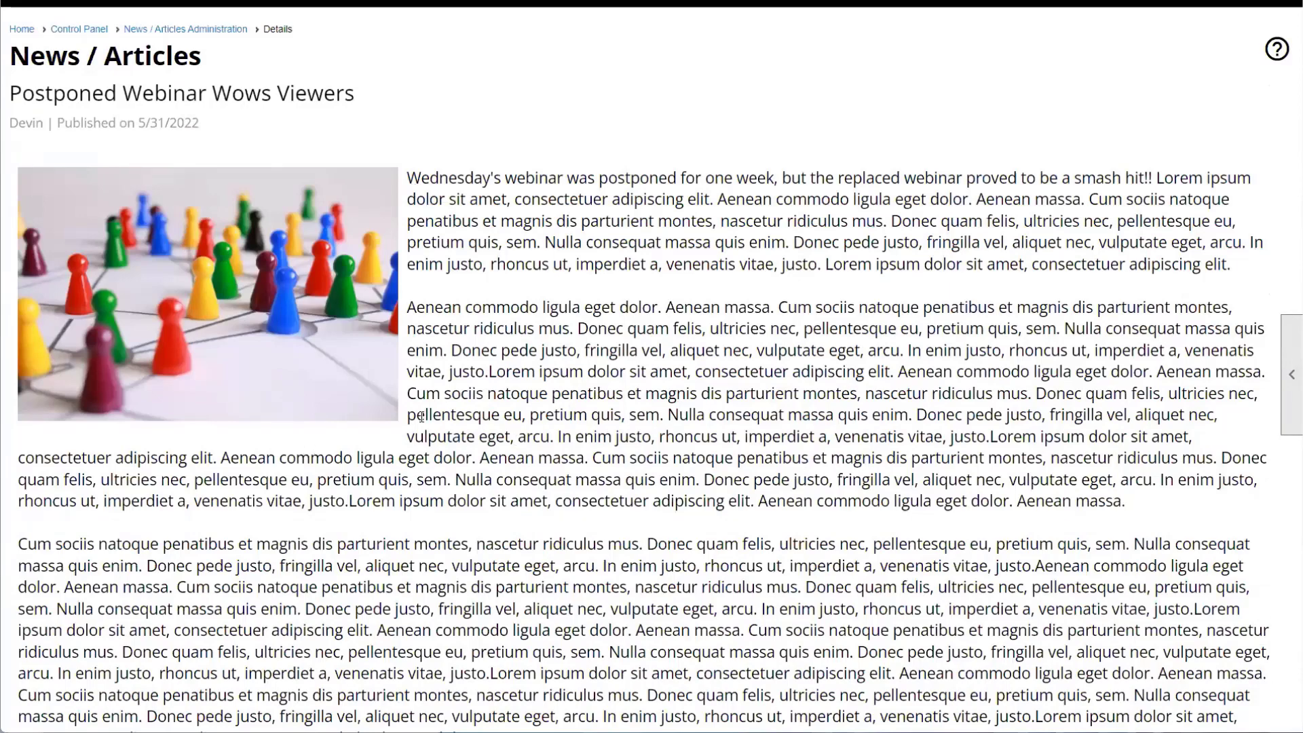
{"action": "scroll", "coordinate": [485, 456], "scroll_direction": "down", "scroll_amount": 4}
{"action": "scroll", "coordinate": [490, 456], "scroll_direction": "down", "scroll_amount": 5}
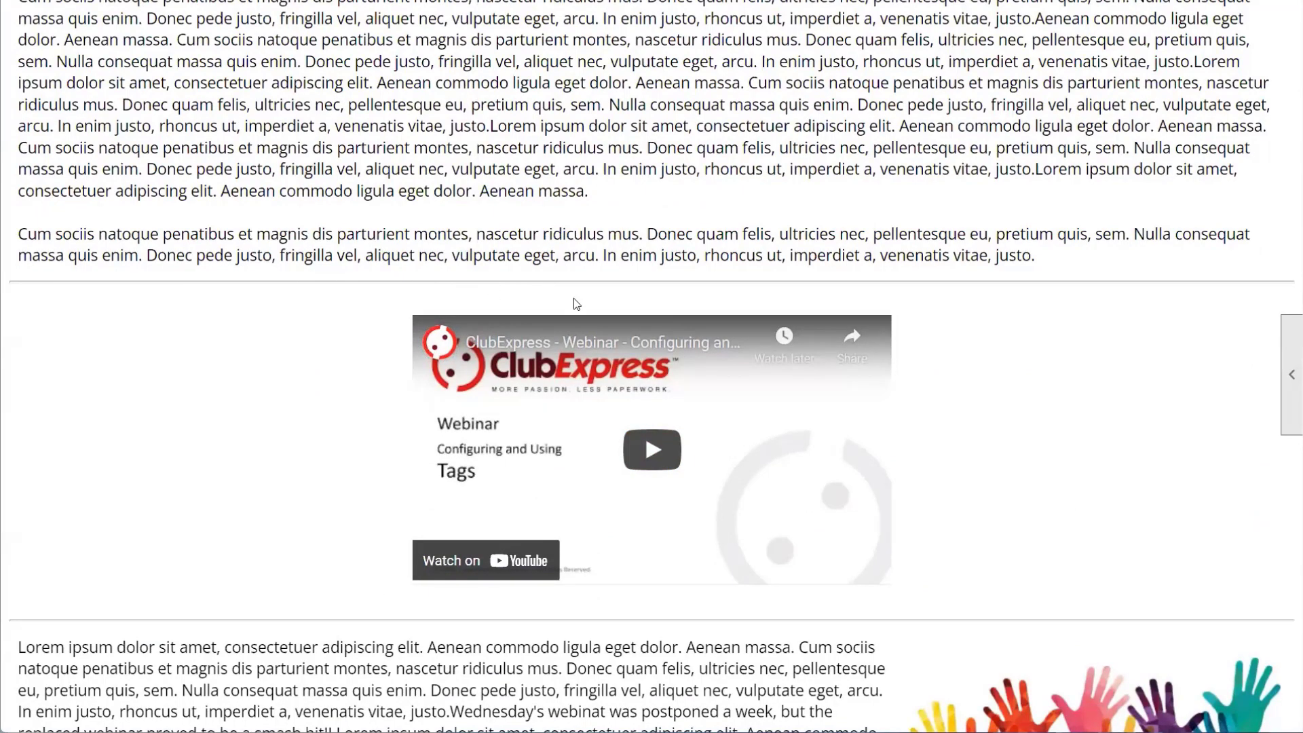
{"action": "scroll", "coordinate": [1041, 299], "scroll_direction": "down", "scroll_amount": 1}
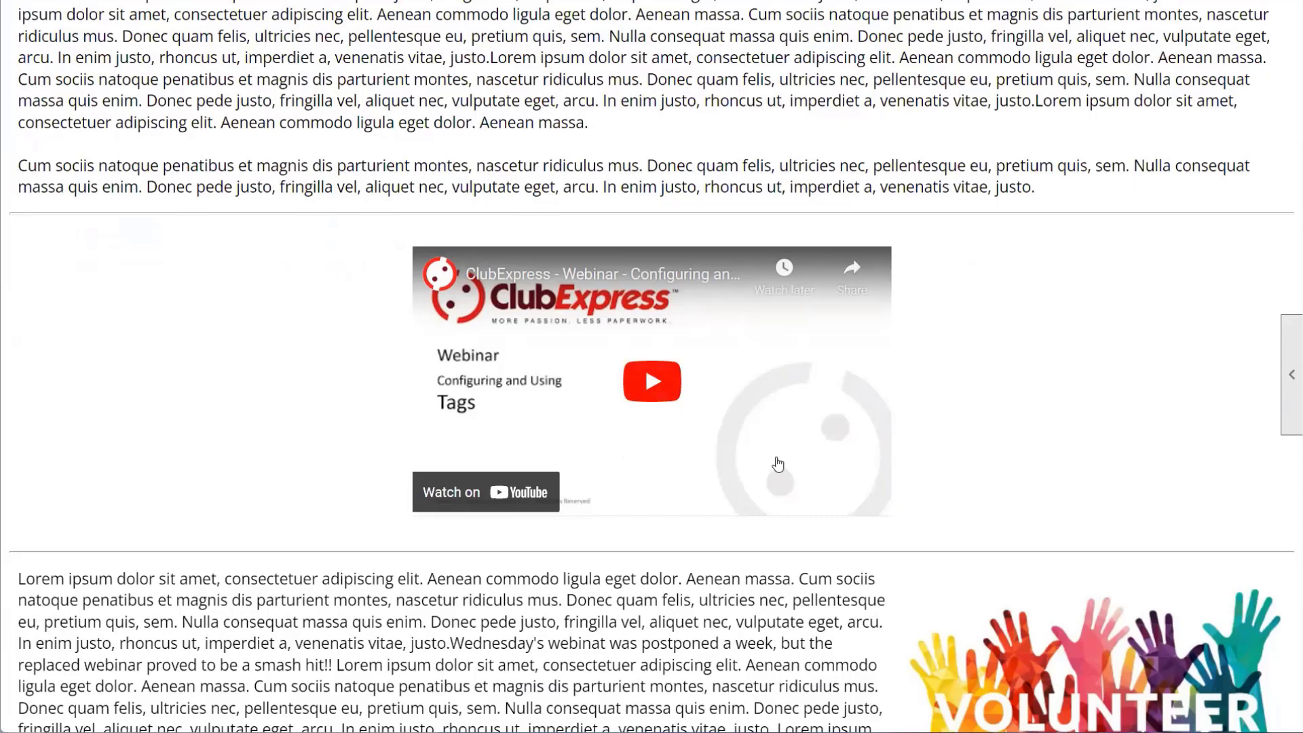
{"action": "scroll", "coordinate": [776, 466], "scroll_direction": "down", "scroll_amount": 1}
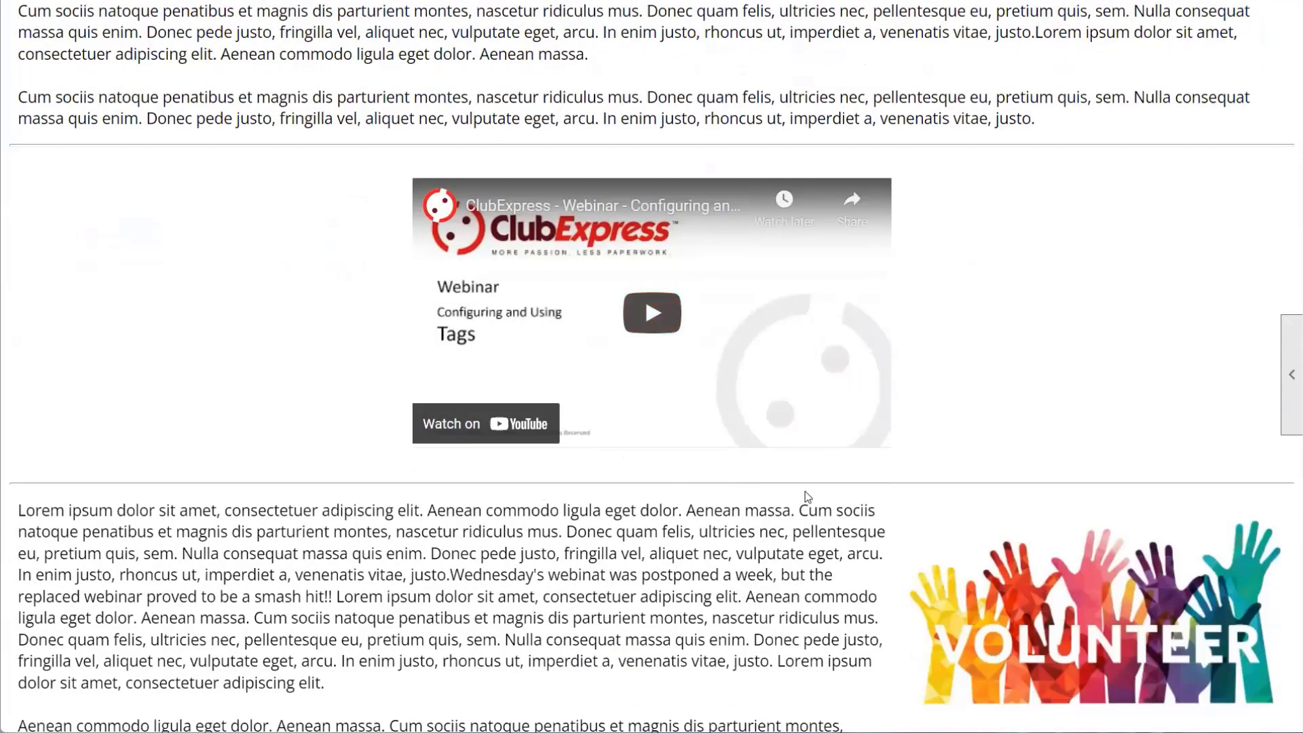
{"action": "scroll", "coordinate": [813, 491], "scroll_direction": "down", "scroll_amount": 3}
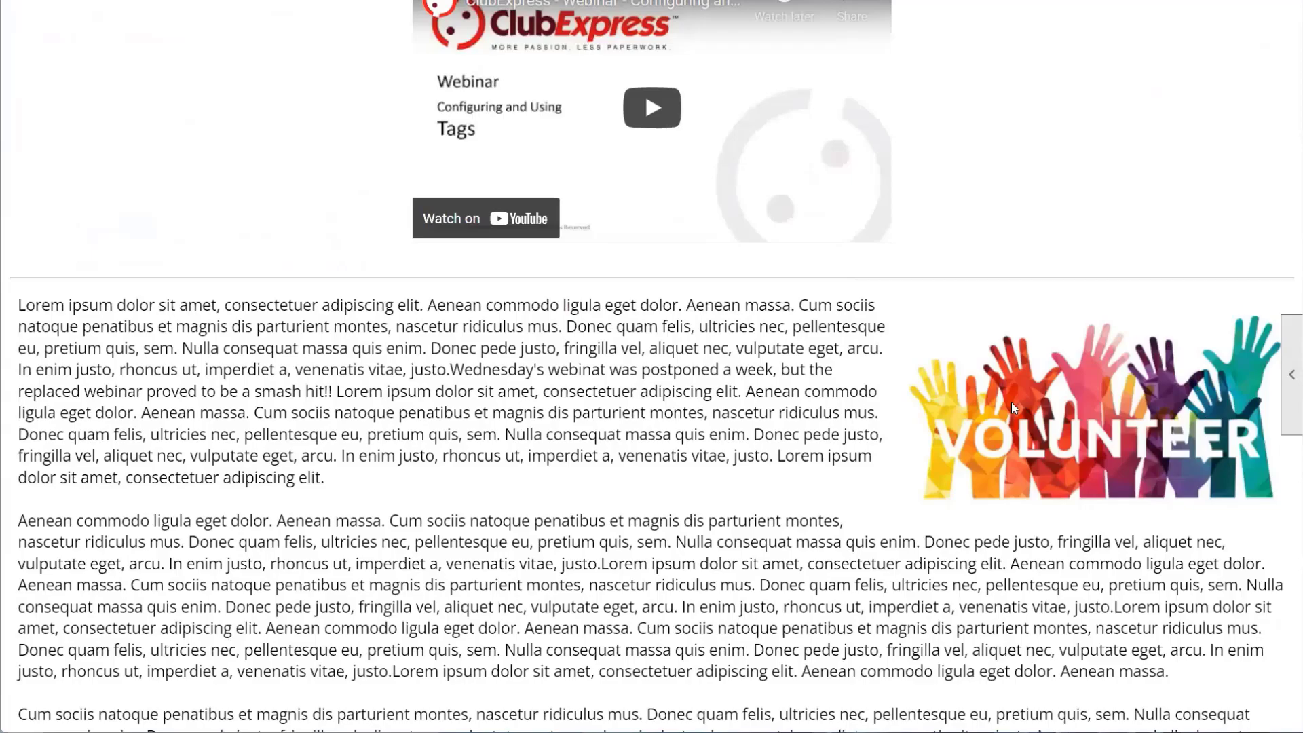
{"action": "scroll", "coordinate": [1094, 328], "scroll_direction": "down", "scroll_amount": 2}
{"action": "scroll", "coordinate": [1059, 349], "scroll_direction": "down", "scroll_amount": 15}
{"action": "scroll", "coordinate": [935, 337], "scroll_direction": "up", "scroll_amount": 10}
{"action": "scroll", "coordinate": [935, 332], "scroll_direction": "up", "scroll_amount": 15}
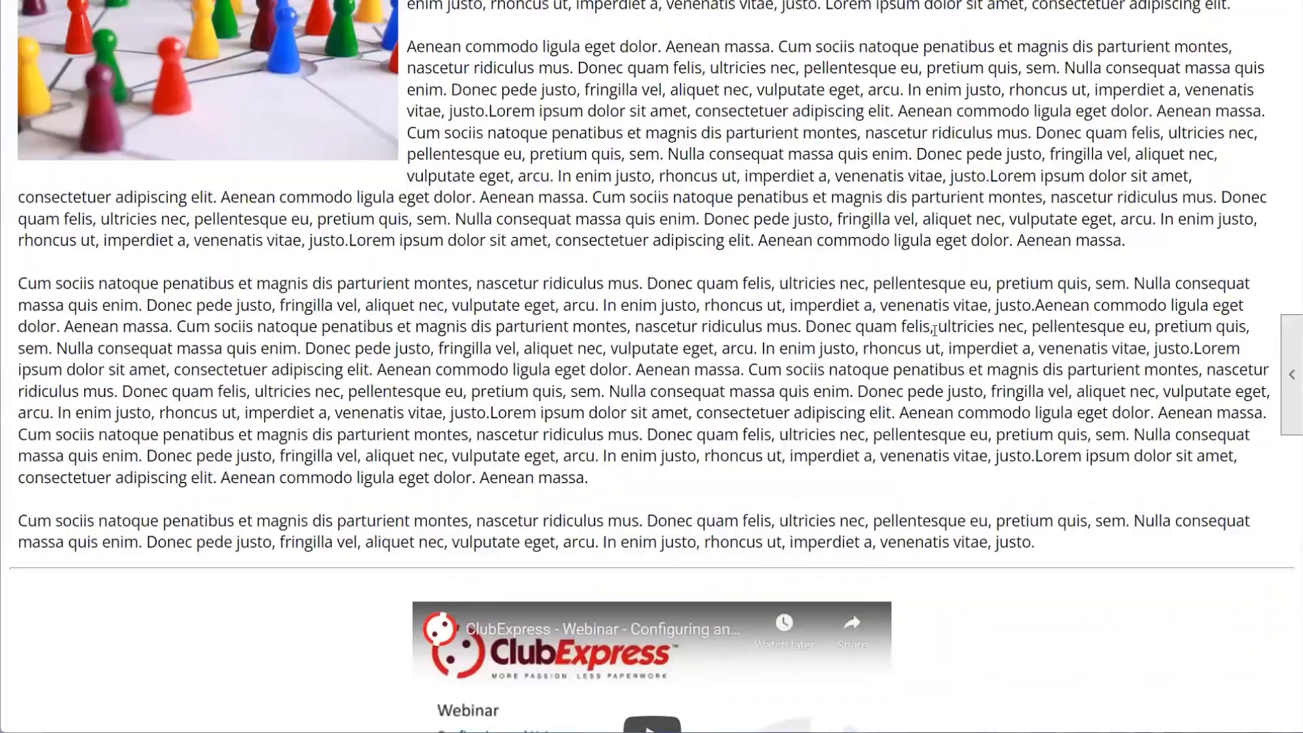
{"action": "scroll", "coordinate": [935, 332], "scroll_direction": "up", "scroll_amount": 4}
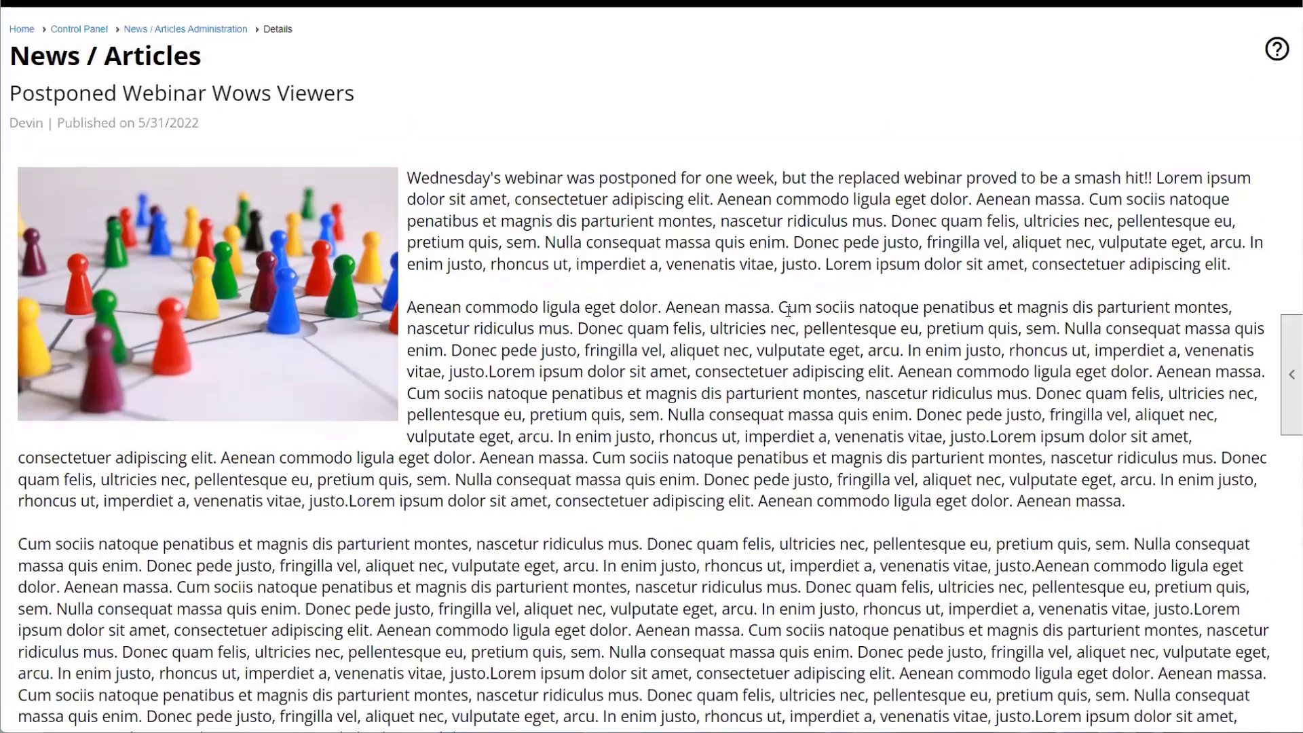
{"action": "scroll", "coordinate": [788, 310], "scroll_direction": "up", "scroll_amount": 1}
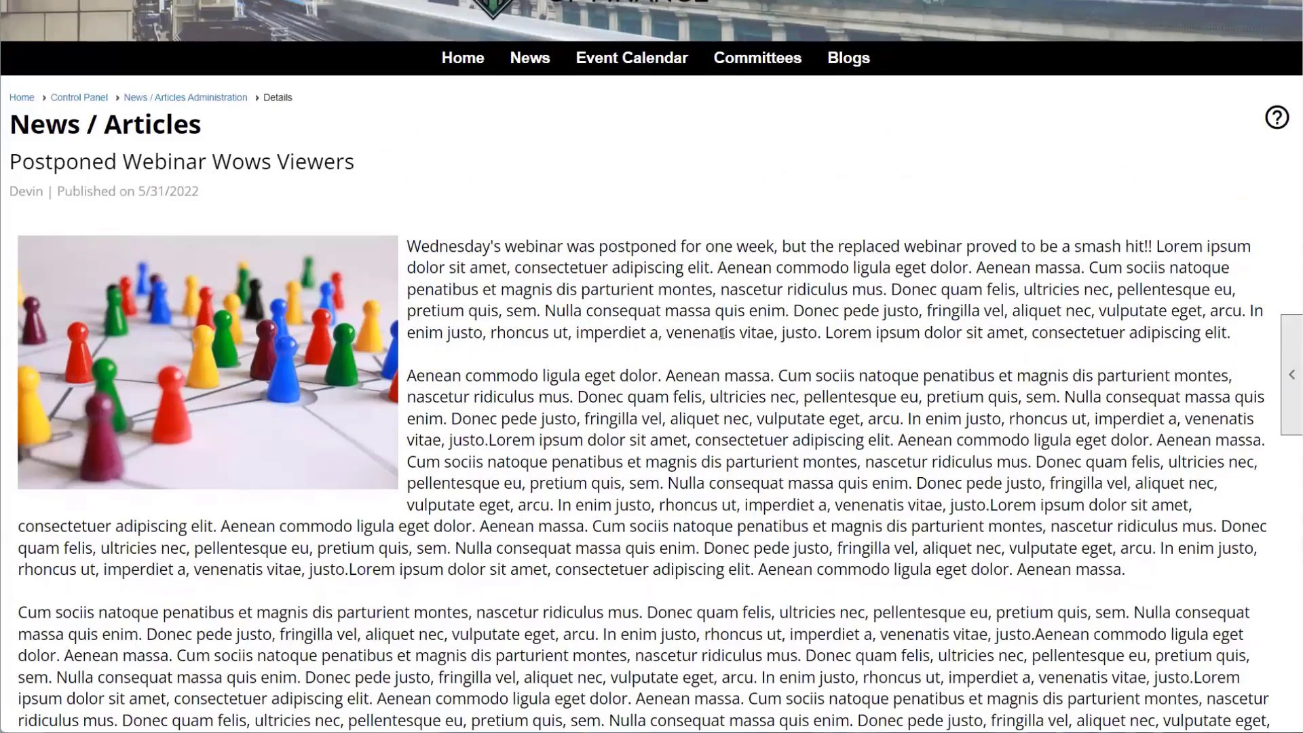
{"action": "left_click_drag", "start_coordinate": [20, 161], "coordinate": [373, 157]}
{"action": "left_click", "coordinate": [80, 188]}
{"action": "left_click_drag", "start_coordinate": [11, 192], "coordinate": [362, 148]}
{"action": "left_click", "coordinate": [13, 163]}
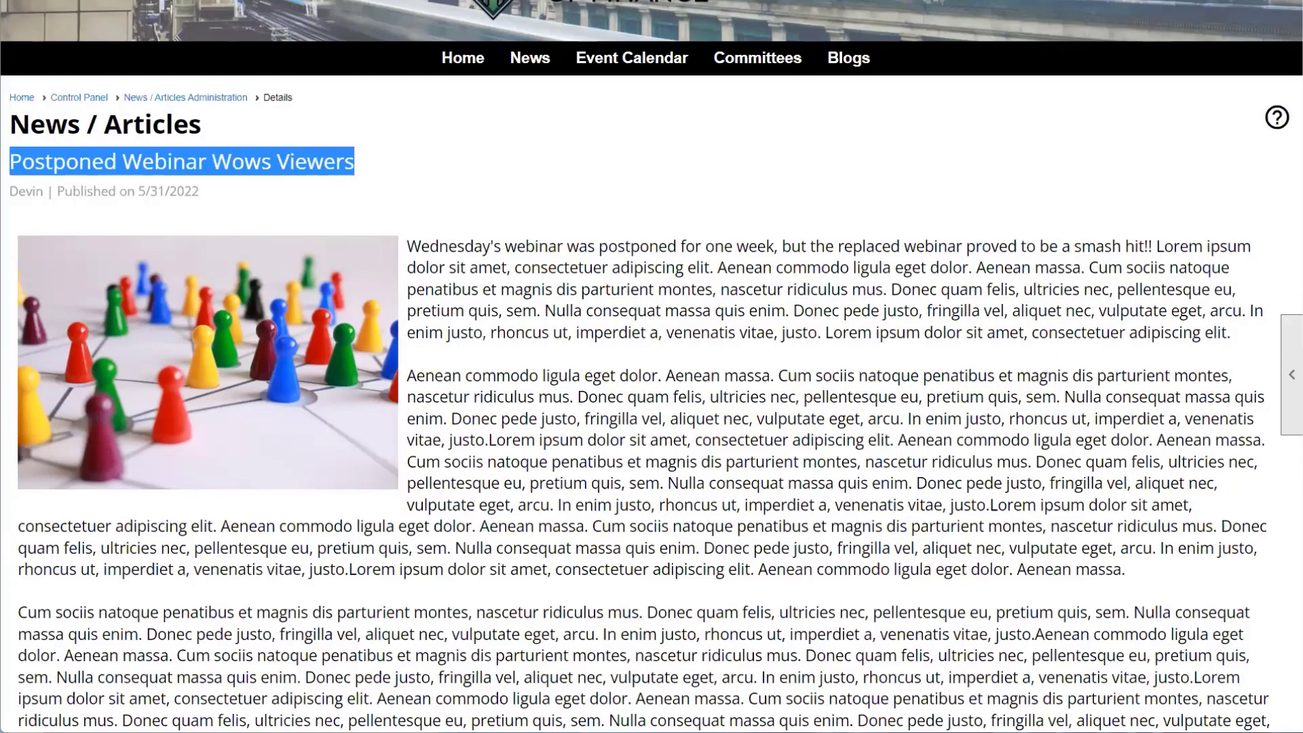
{"action": "left_click", "coordinate": [204, 192]}
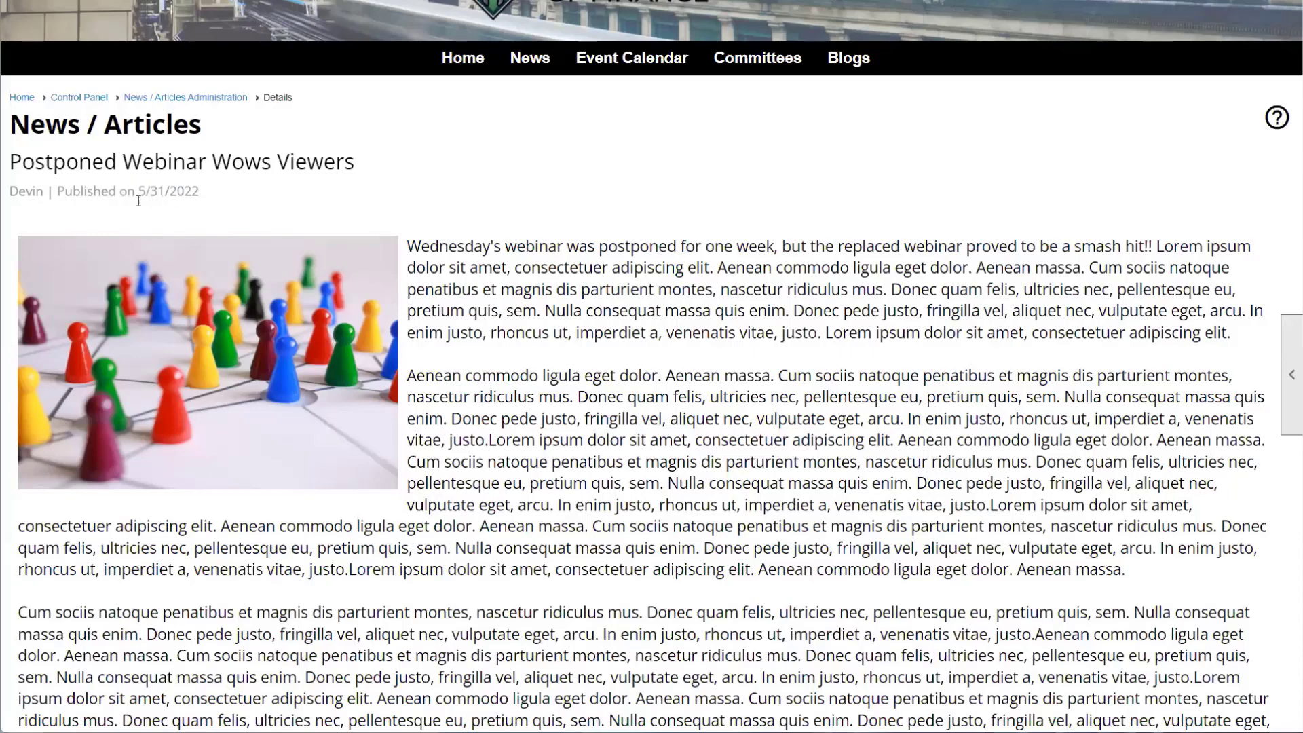
{"action": "scroll", "coordinate": [407, 241], "scroll_direction": "down", "scroll_amount": 1}
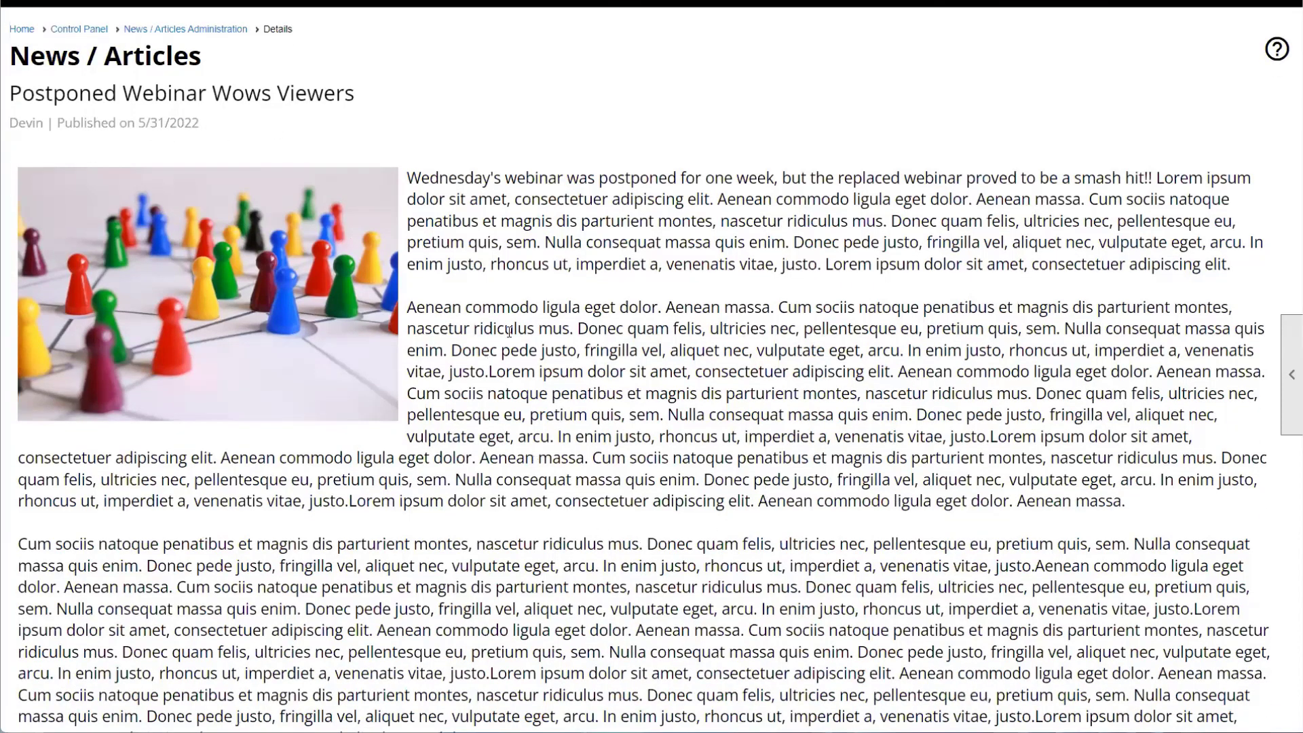
{"action": "scroll", "coordinate": [525, 341], "scroll_direction": "down", "scroll_amount": 8}
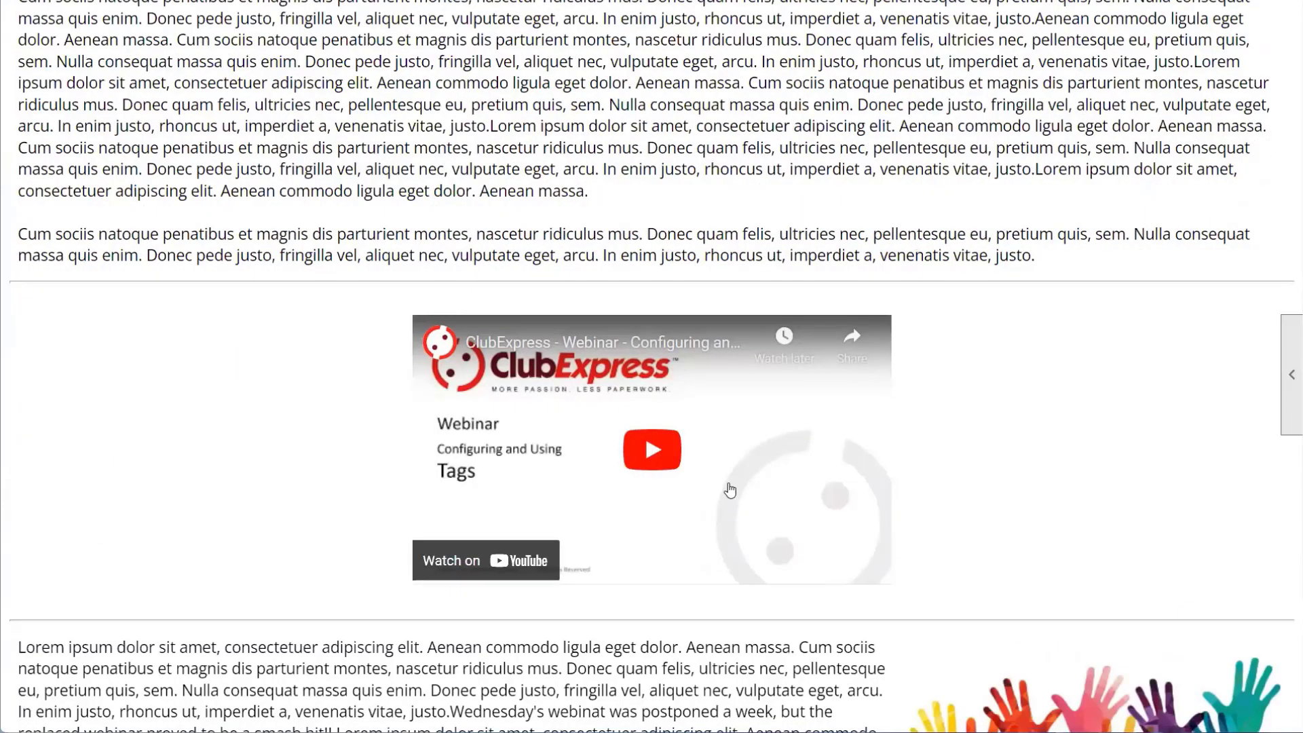
{"action": "scroll", "coordinate": [986, 456], "scroll_direction": "down", "scroll_amount": 4}
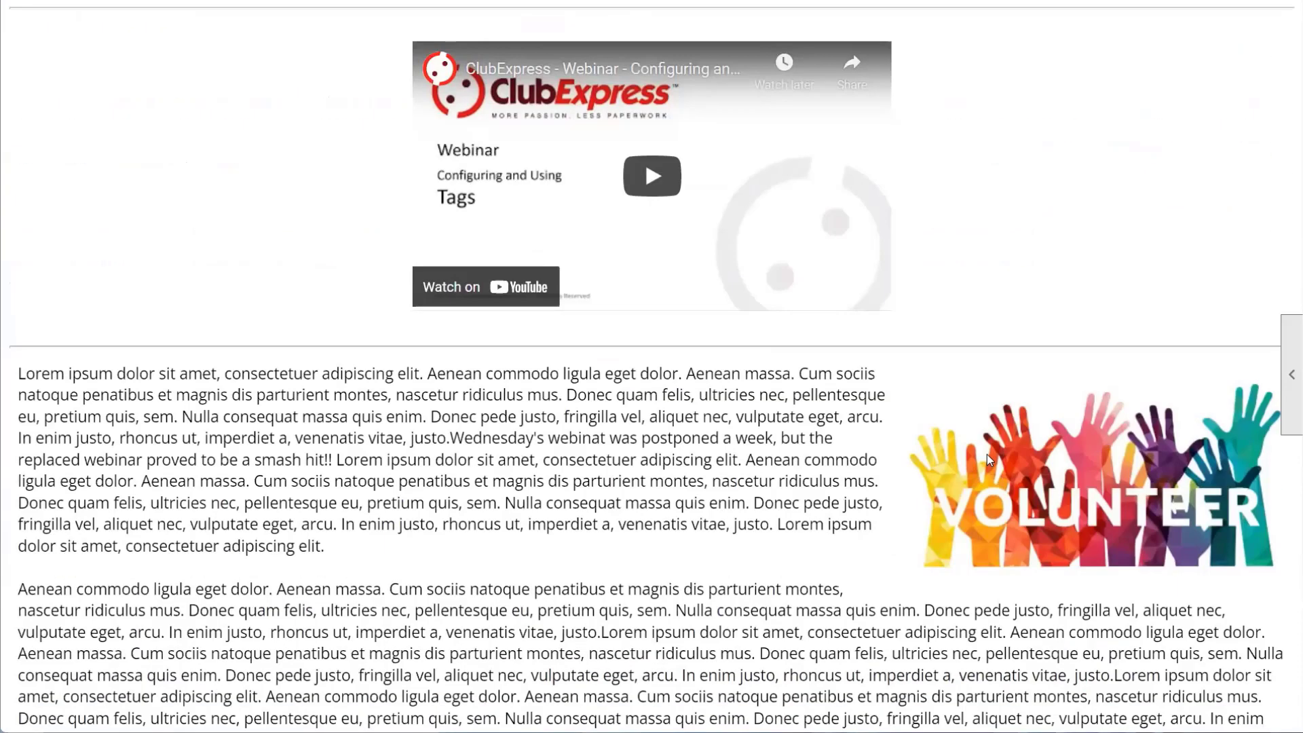
{"action": "scroll", "coordinate": [987, 454], "scroll_direction": "down", "scroll_amount": 3}
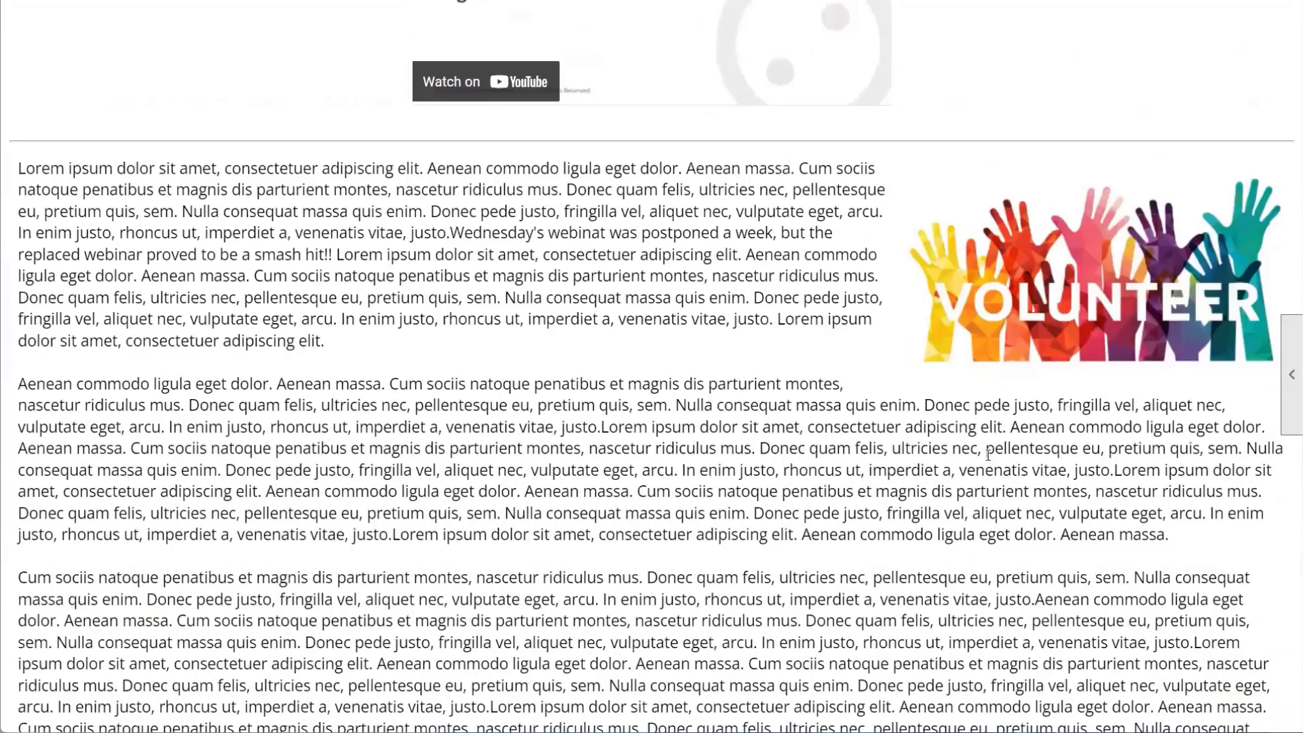
{"action": "scroll", "coordinate": [987, 454], "scroll_direction": "down", "scroll_amount": 8}
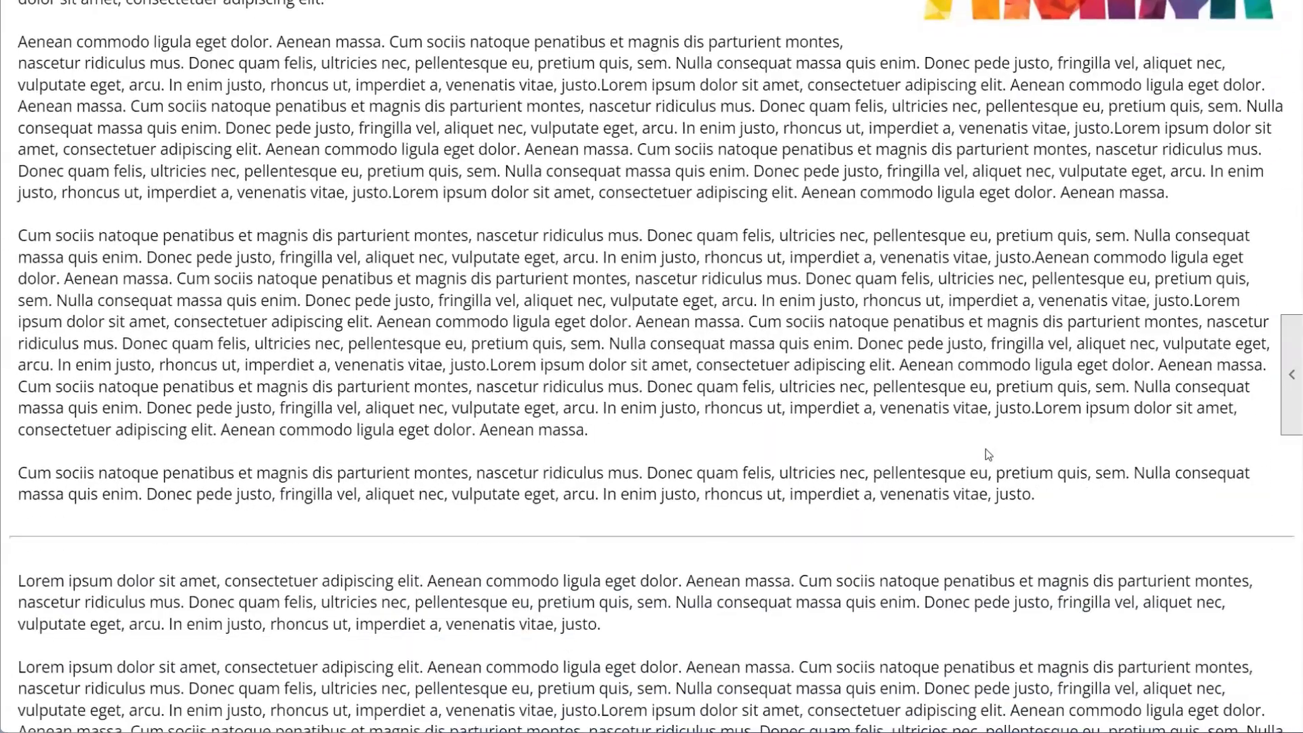
{"action": "scroll", "coordinate": [918, 386], "scroll_direction": "down", "scroll_amount": 5}
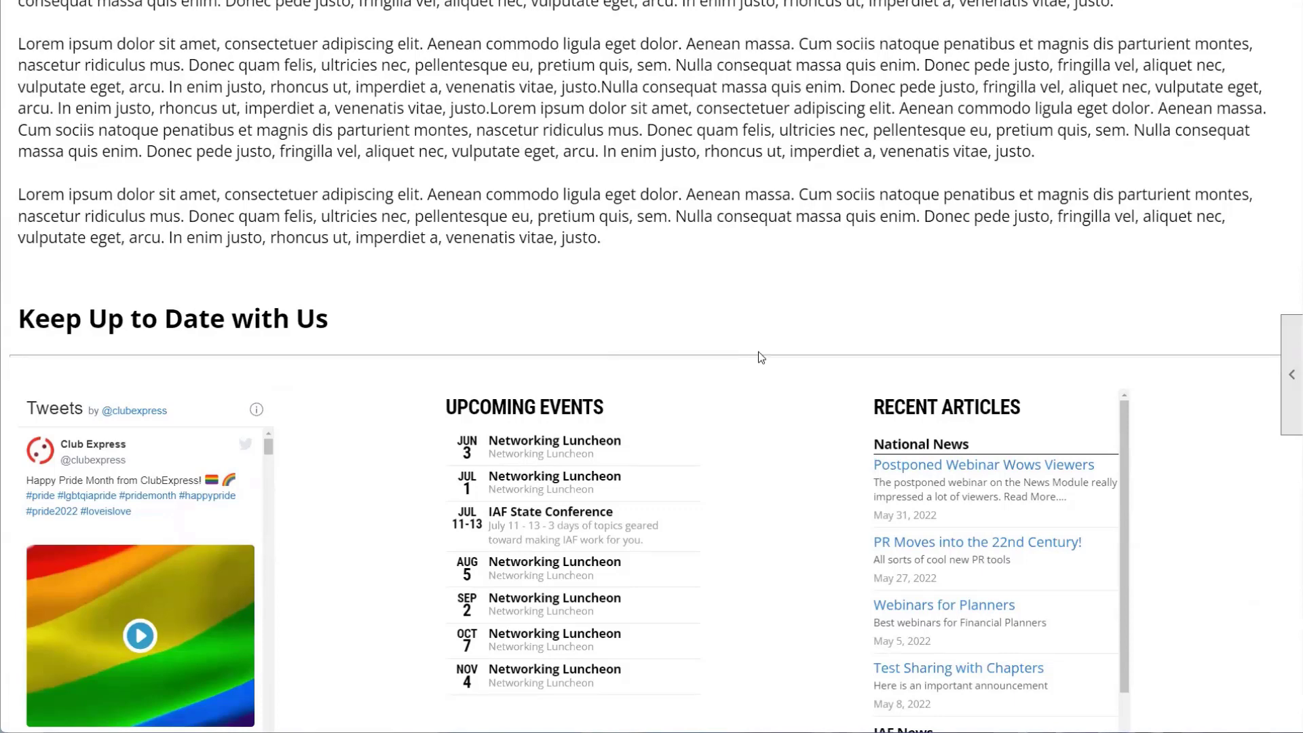
Step: Scroll through the article's widget columns and back up to the top of the page
{"action": "scroll", "coordinate": [757, 355], "scroll_direction": "down", "scroll_amount": 2}
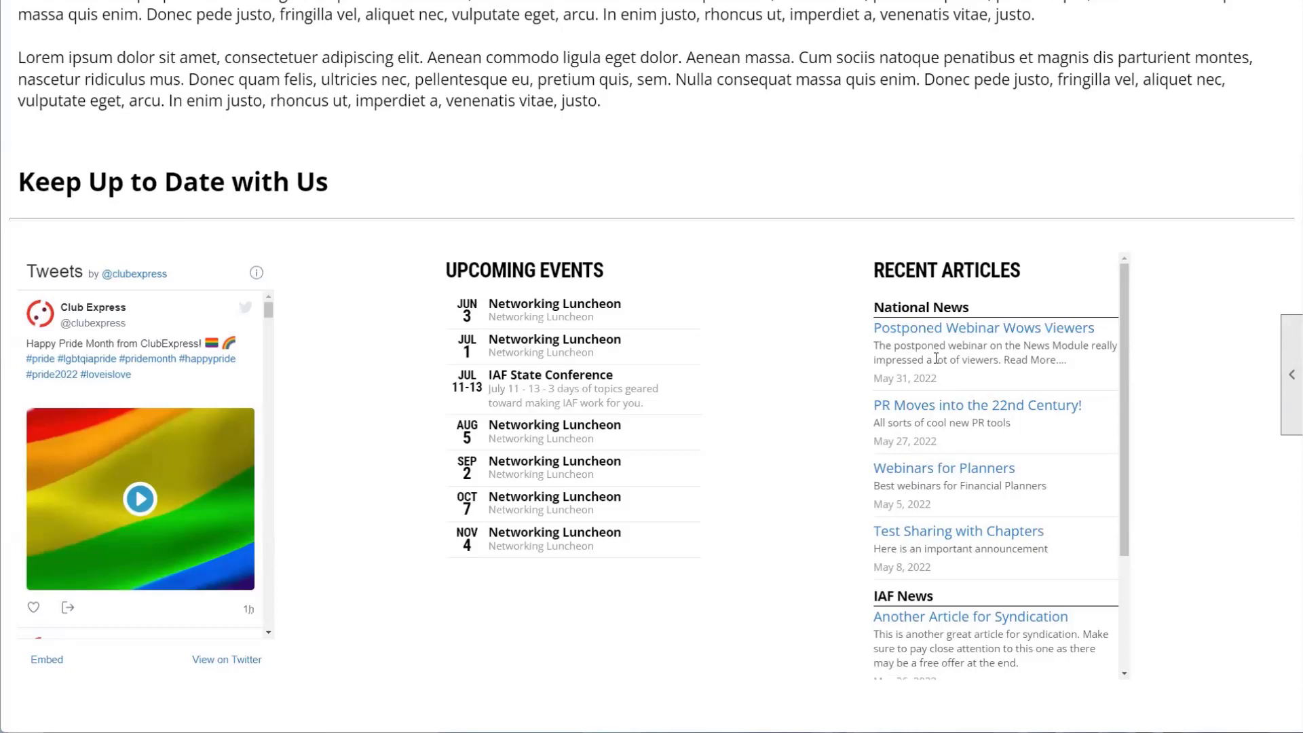
{"action": "scroll", "coordinate": [937, 358], "scroll_direction": "down", "scroll_amount": 2}
{"action": "scroll", "coordinate": [936, 359], "scroll_direction": "up", "scroll_amount": 2}
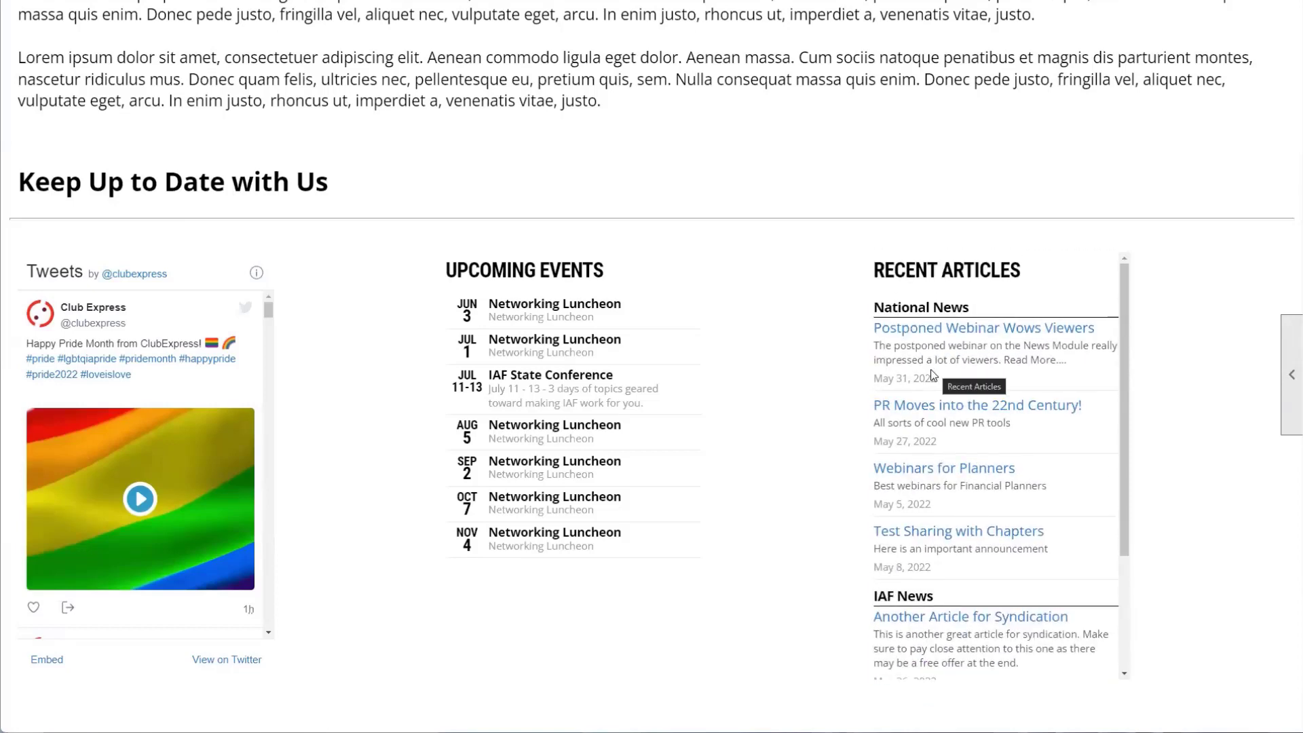
{"action": "scroll", "coordinate": [171, 400], "scroll_direction": "down", "scroll_amount": 4}
{"action": "scroll", "coordinate": [171, 400], "scroll_direction": "up", "scroll_amount": 4}
{"action": "scroll", "coordinate": [171, 401], "scroll_direction": "down", "scroll_amount": 1}
{"action": "scroll", "coordinate": [170, 401], "scroll_direction": "up", "scroll_amount": 1}
{"action": "scroll", "coordinate": [578, 385], "scroll_direction": "down", "scroll_amount": 3}
{"action": "scroll", "coordinate": [578, 385], "scroll_direction": "up", "scroll_amount": 2}
{"action": "scroll", "coordinate": [942, 471], "scroll_direction": "down", "scroll_amount": 2}
{"action": "scroll", "coordinate": [941, 471], "scroll_direction": "up", "scroll_amount": 2}
{"action": "scroll", "coordinate": [943, 459], "scroll_direction": "up", "scroll_amount": 1}
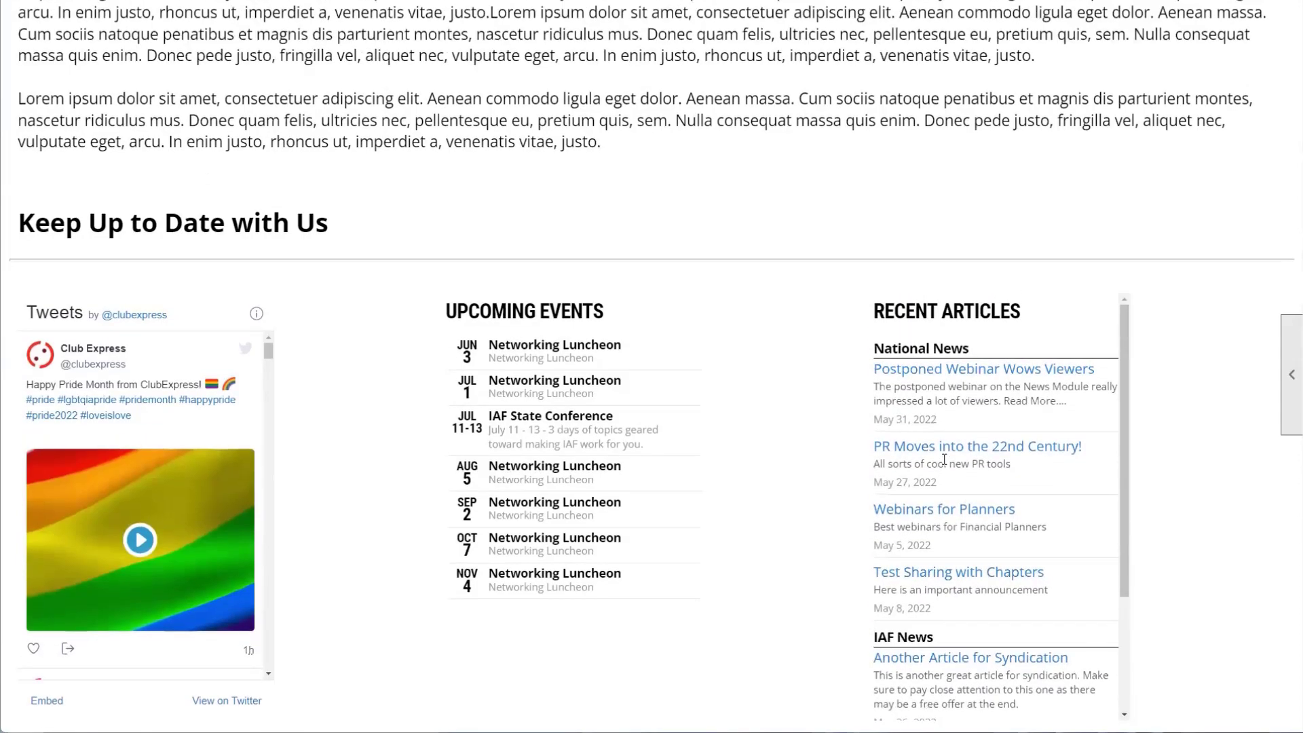
{"action": "scroll", "coordinate": [944, 459], "scroll_direction": "up", "scroll_amount": 12}
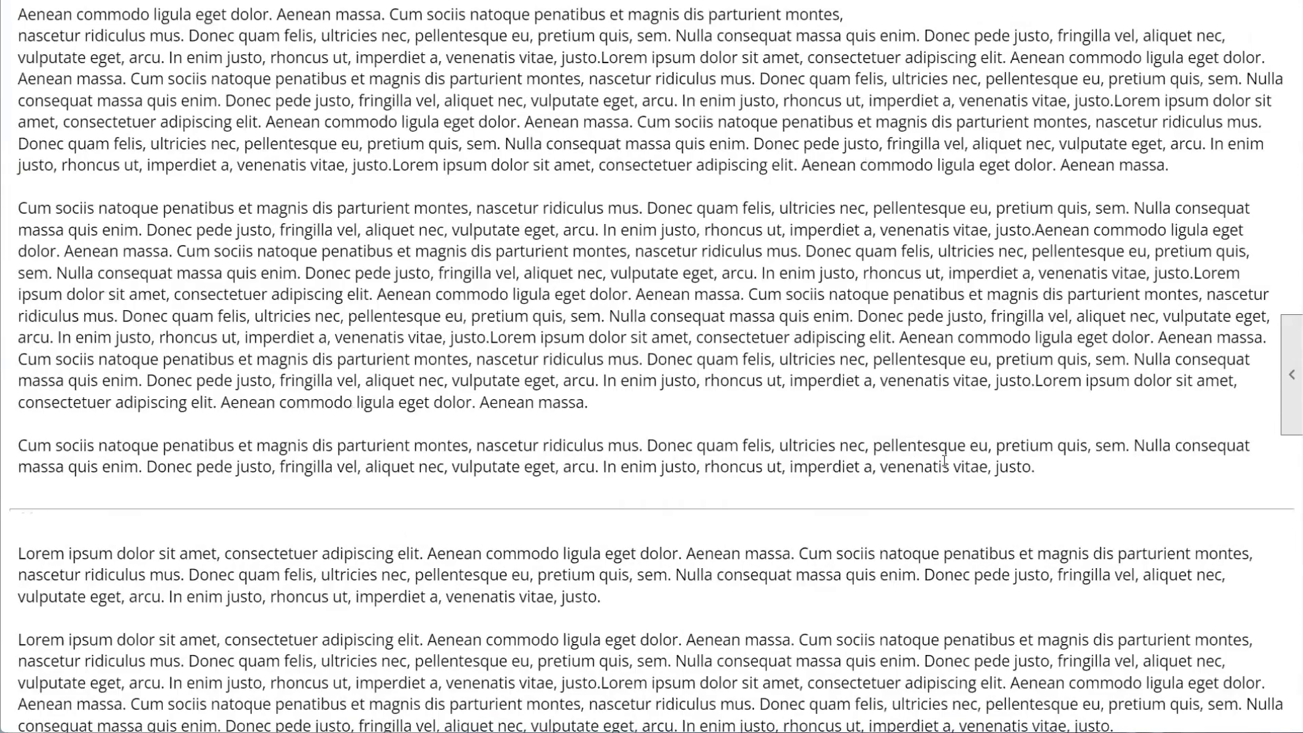
{"action": "scroll", "coordinate": [944, 460], "scroll_direction": "up", "scroll_amount": 10}
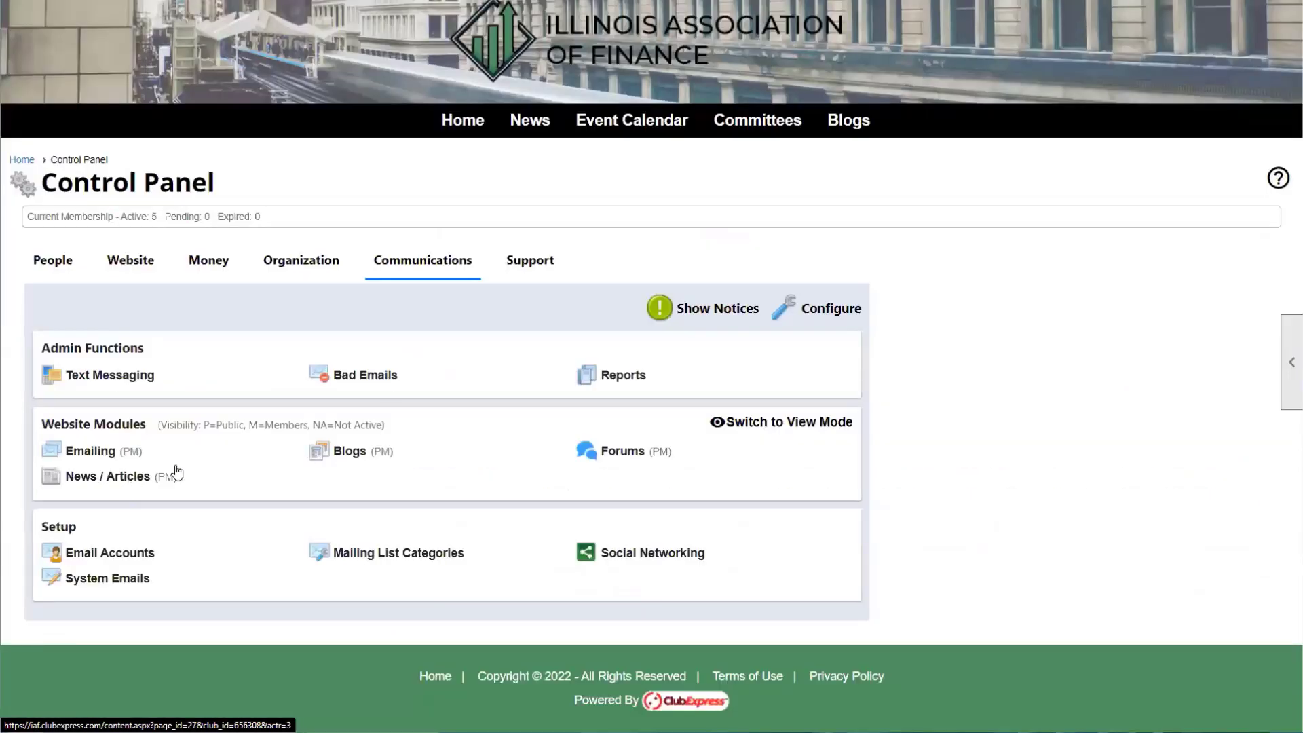
Step: Open the Postponed Webinar Wows Viewers article for editing from News / Articles
{"action": "left_click", "coordinate": [134, 478]}
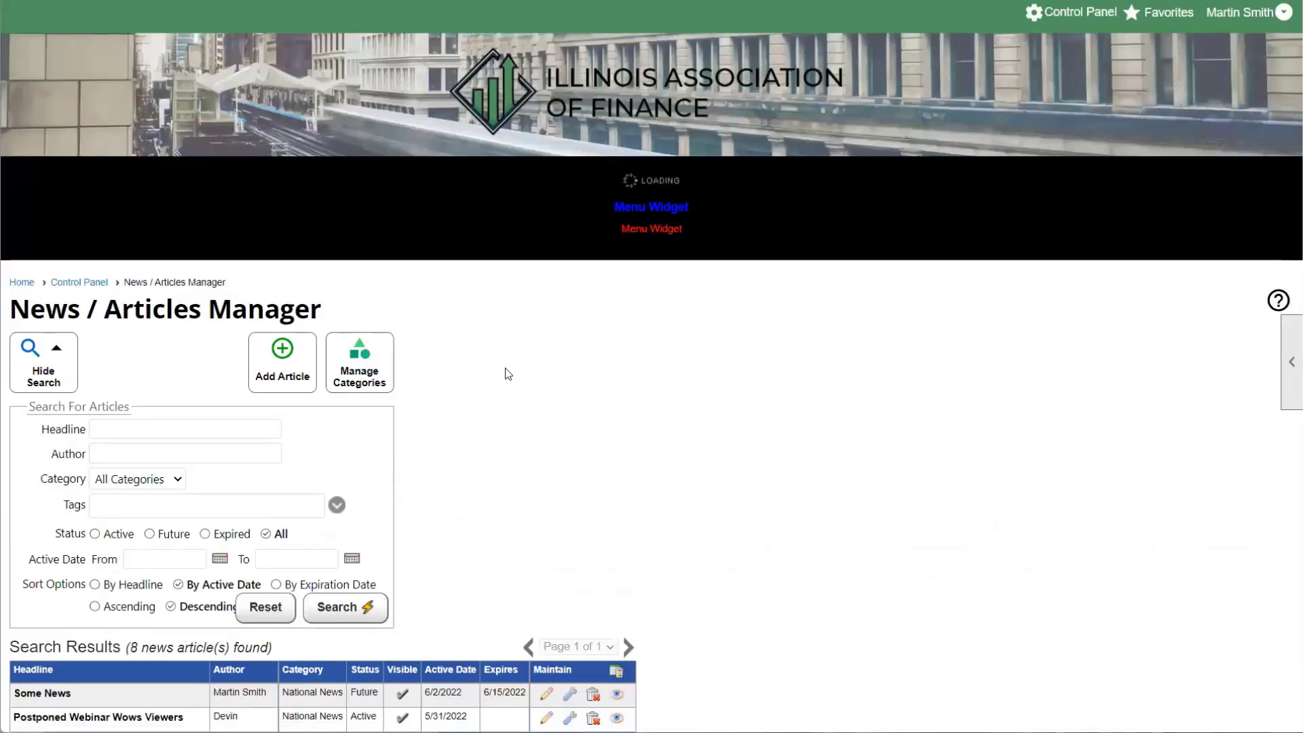
{"action": "scroll", "coordinate": [503, 372], "scroll_direction": "down", "scroll_amount": 5}
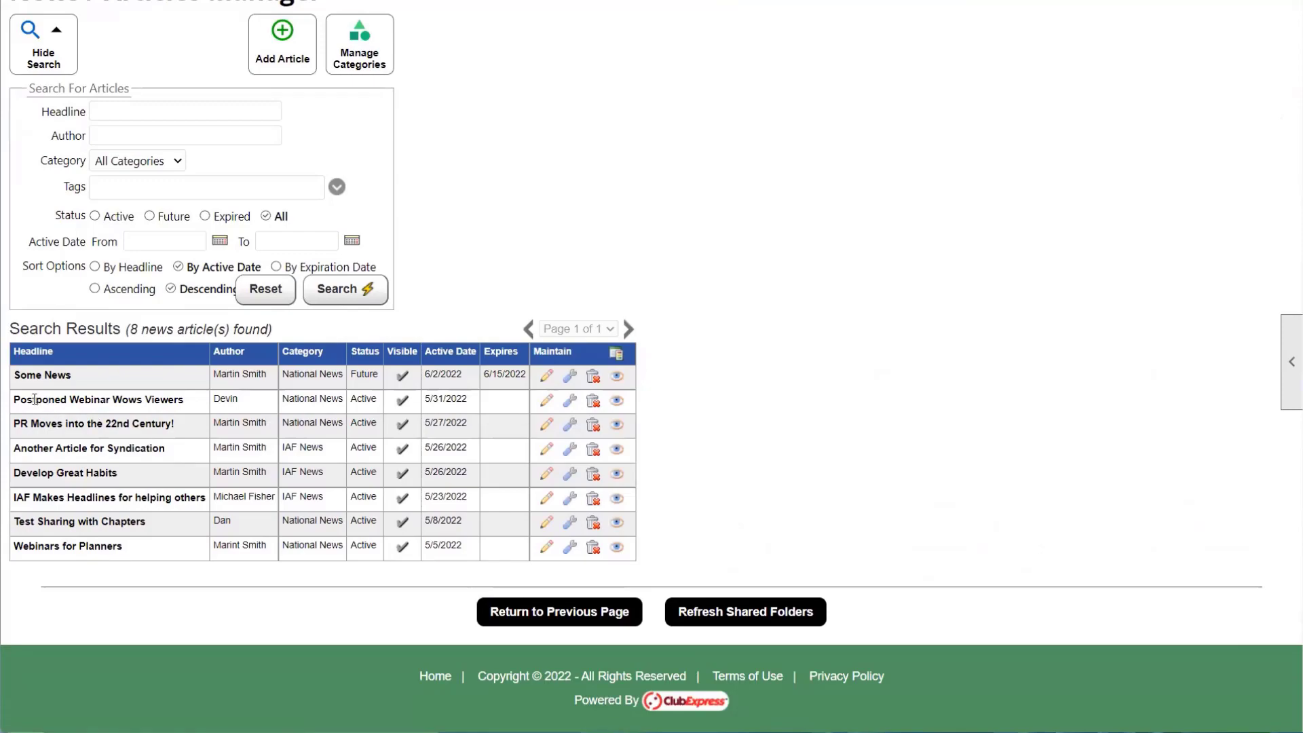
{"action": "left_click", "coordinate": [547, 406]}
Step: Drag a 33/33/33 three-column row in below the Keep Up to Date widgets
{"action": "scroll", "coordinate": [624, 319], "scroll_direction": "down", "scroll_amount": 5}
{"action": "scroll", "coordinate": [626, 254], "scroll_direction": "down", "scroll_amount": 10}
{"action": "scroll", "coordinate": [626, 254], "scroll_direction": "down", "scroll_amount": 10}
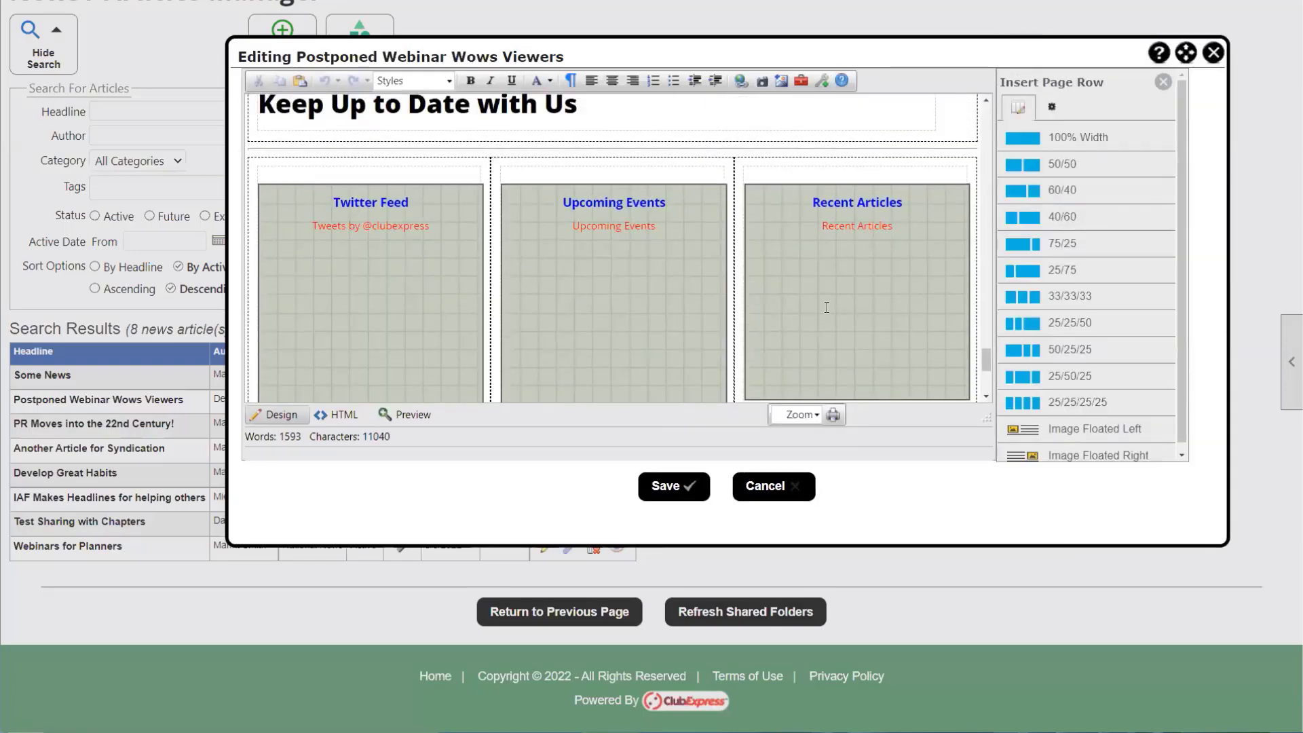
{"action": "scroll", "coordinate": [826, 308], "scroll_direction": "down", "scroll_amount": 4}
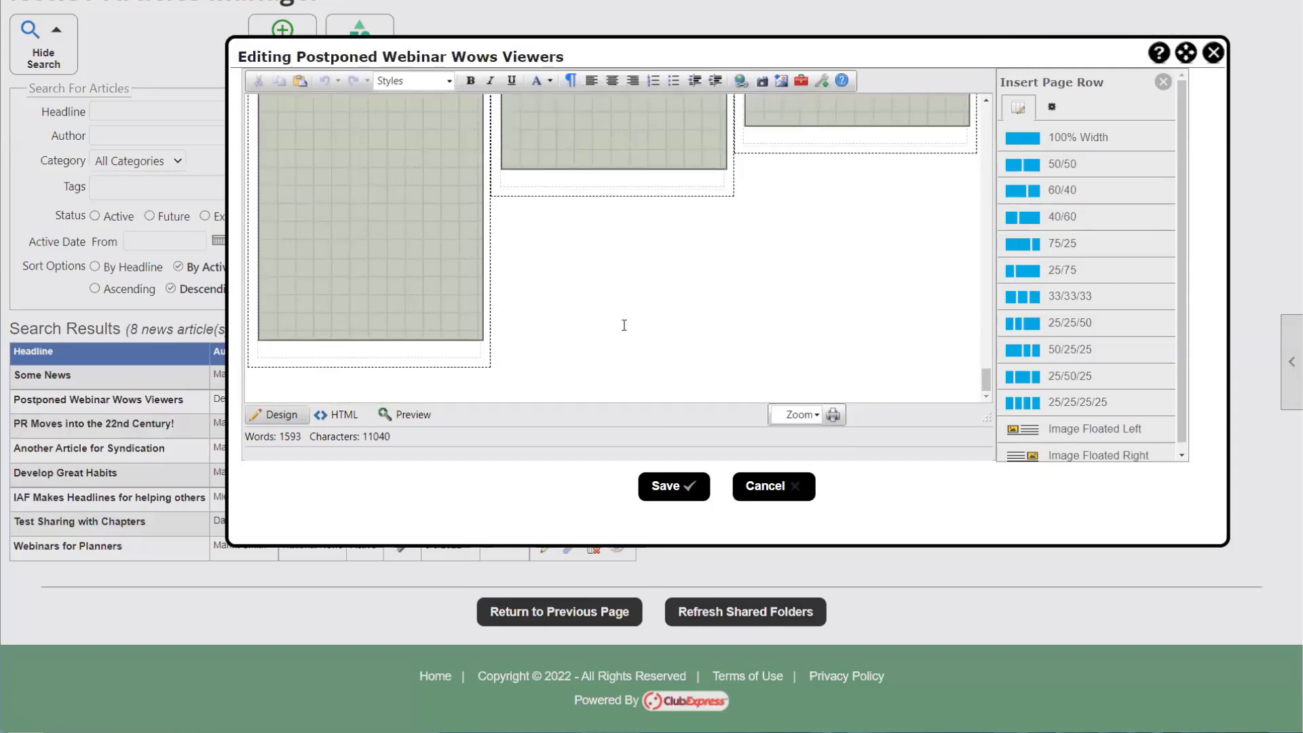
{"action": "scroll", "coordinate": [652, 286], "scroll_direction": "up", "scroll_amount": 4}
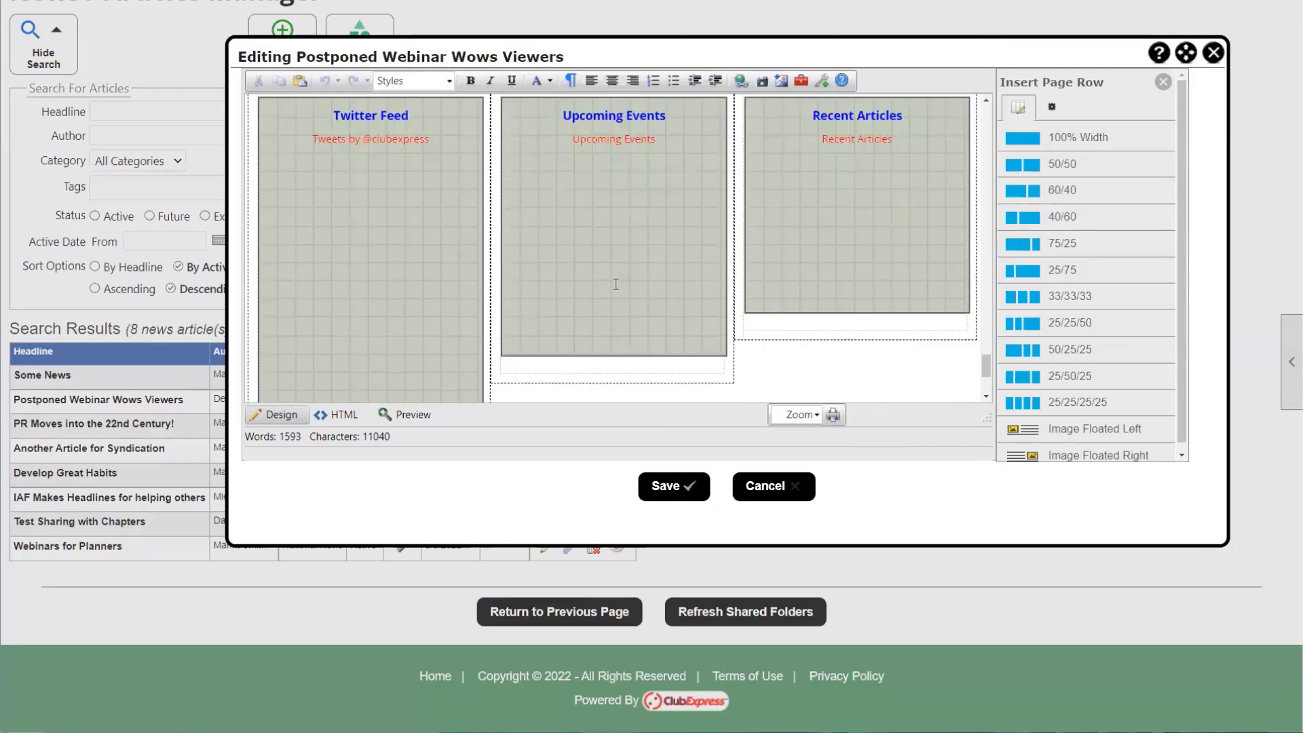
{"action": "scroll", "coordinate": [616, 285], "scroll_direction": "down", "scroll_amount": 4}
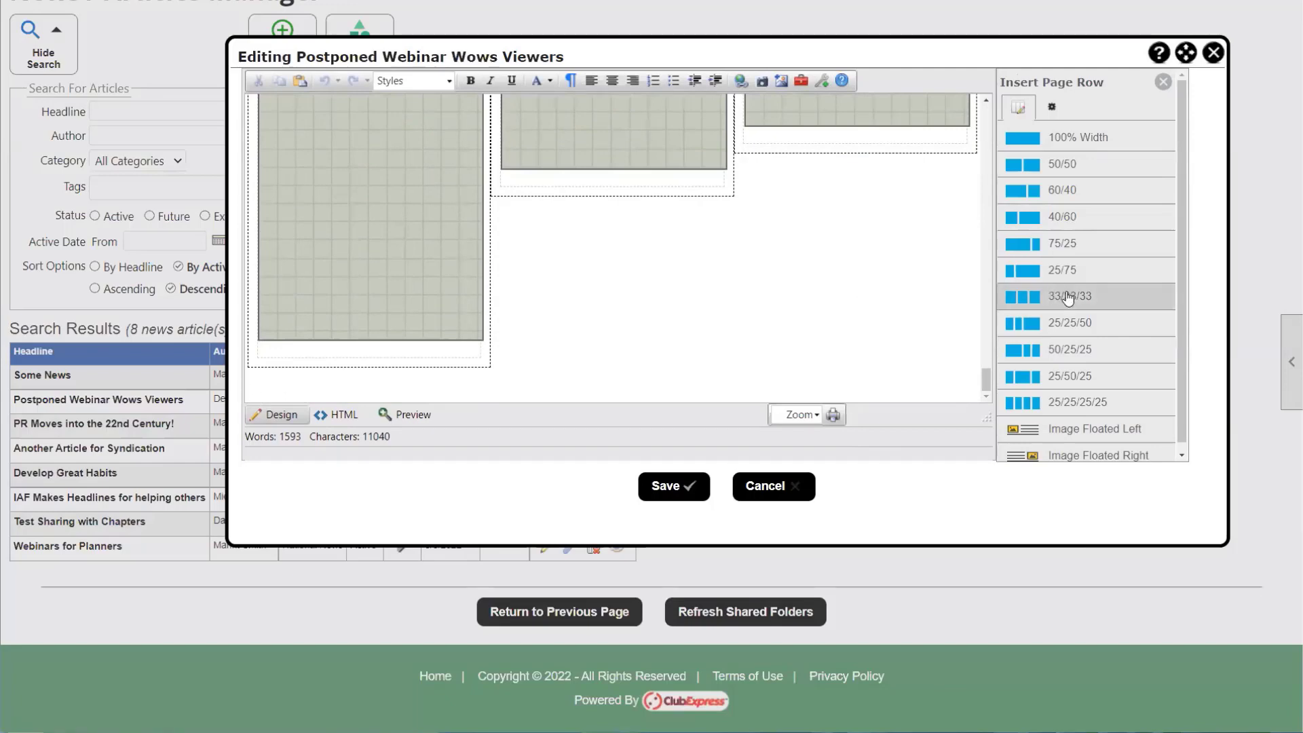
{"action": "left_click_drag", "start_coordinate": [1079, 302], "coordinate": [664, 278]}
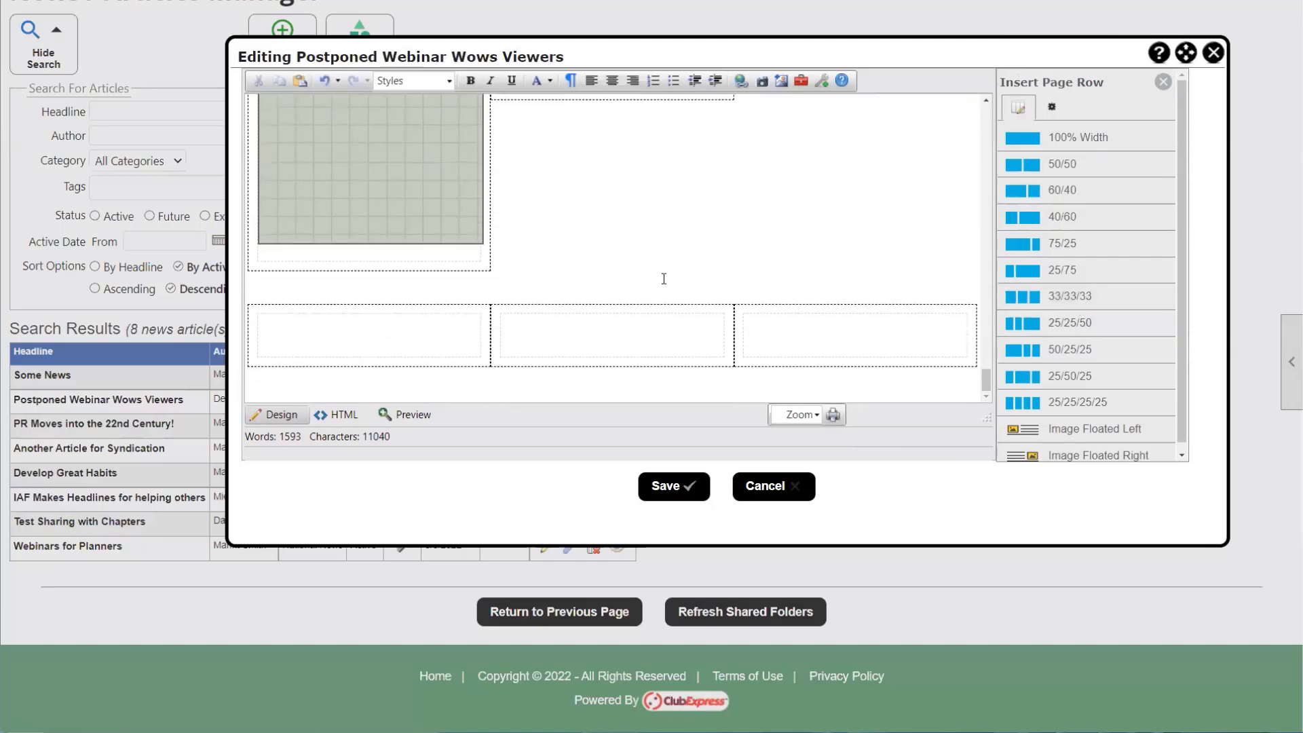
Step: Select the new three-column row, show the Insert Widget list, and focus its first column
{"action": "left_click", "coordinate": [436, 326]}
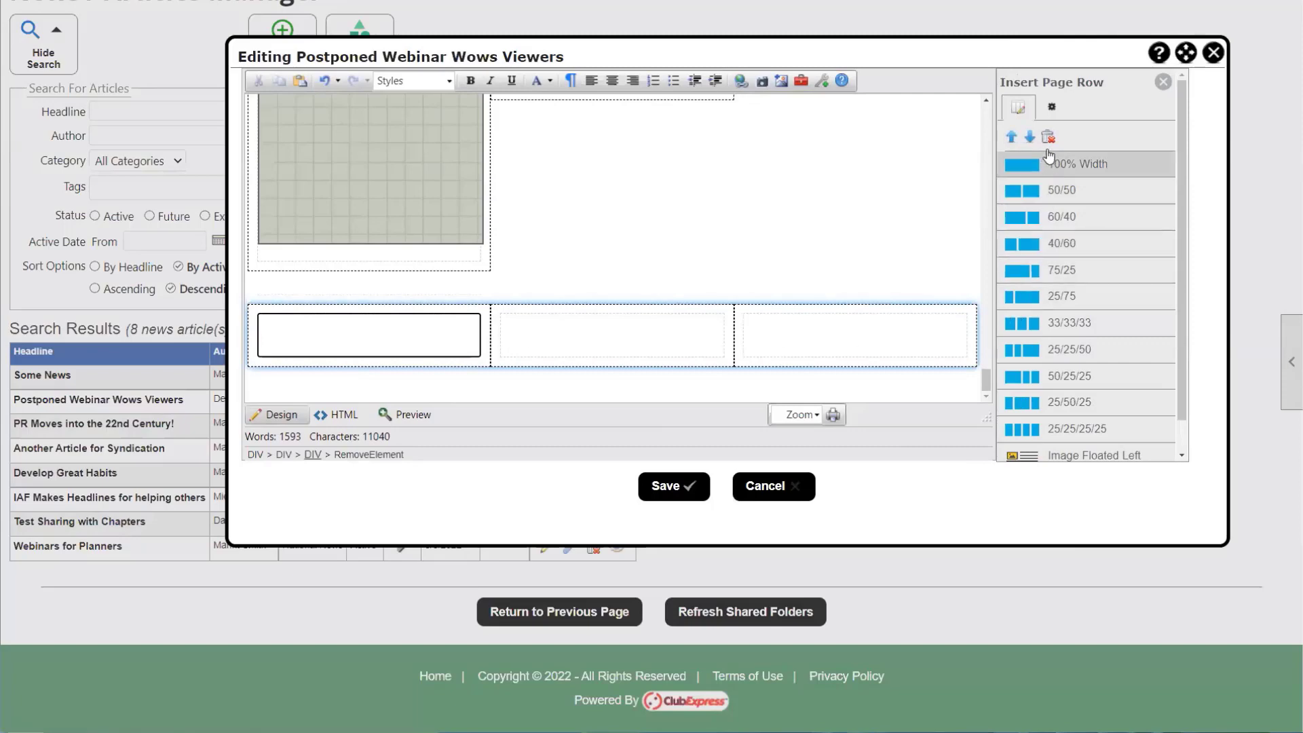
{"action": "left_click", "coordinate": [1052, 110]}
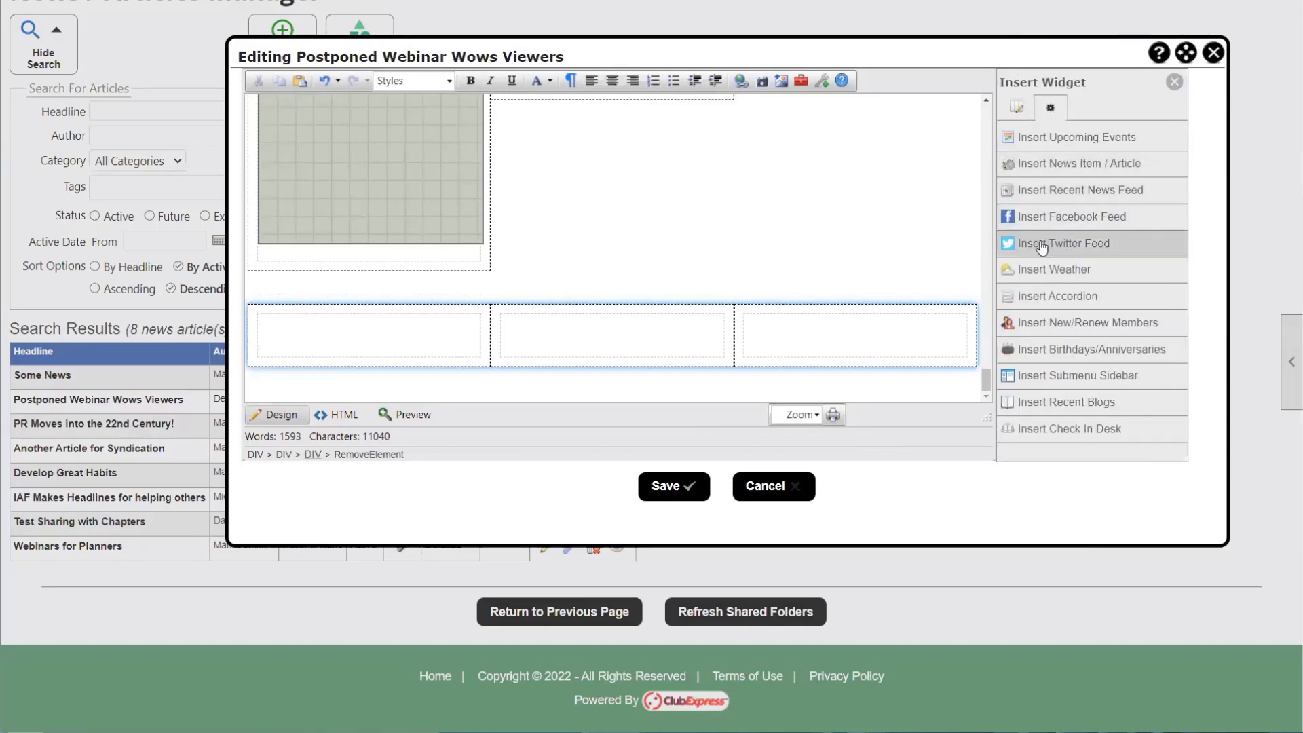
{"action": "left_click", "coordinate": [409, 343]}
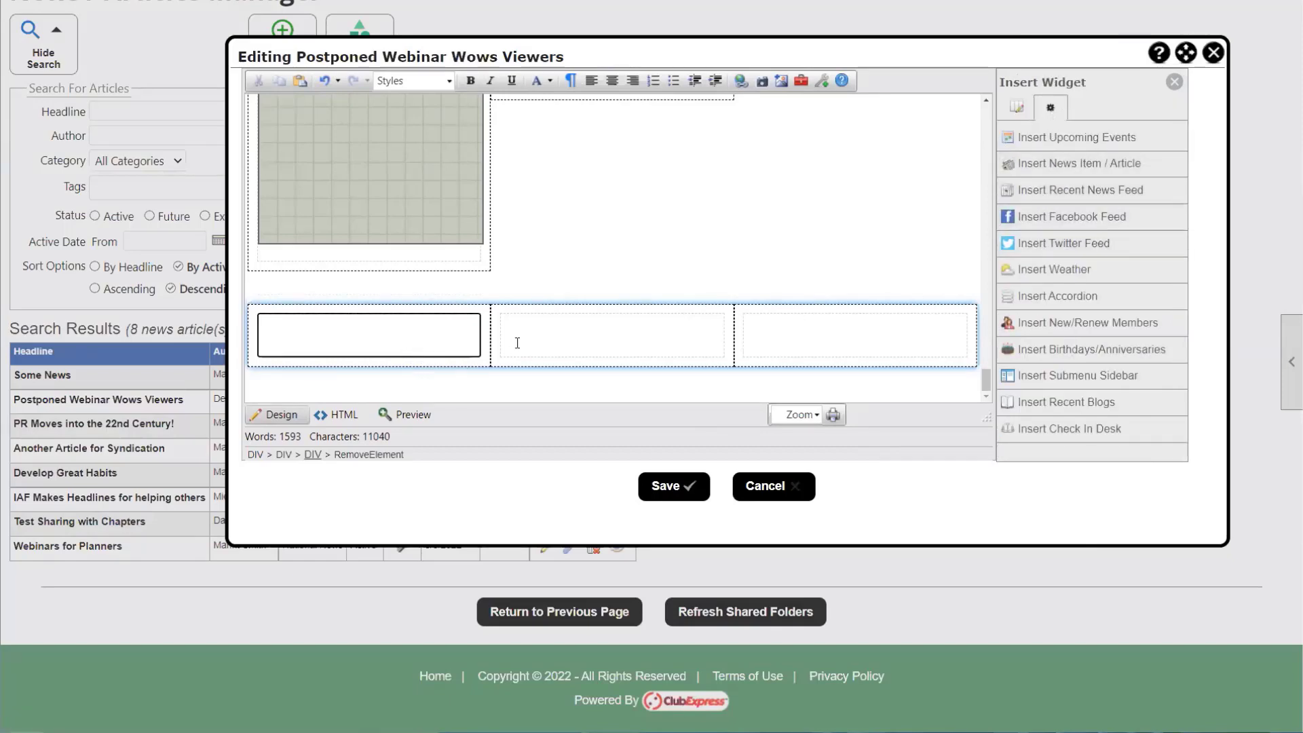
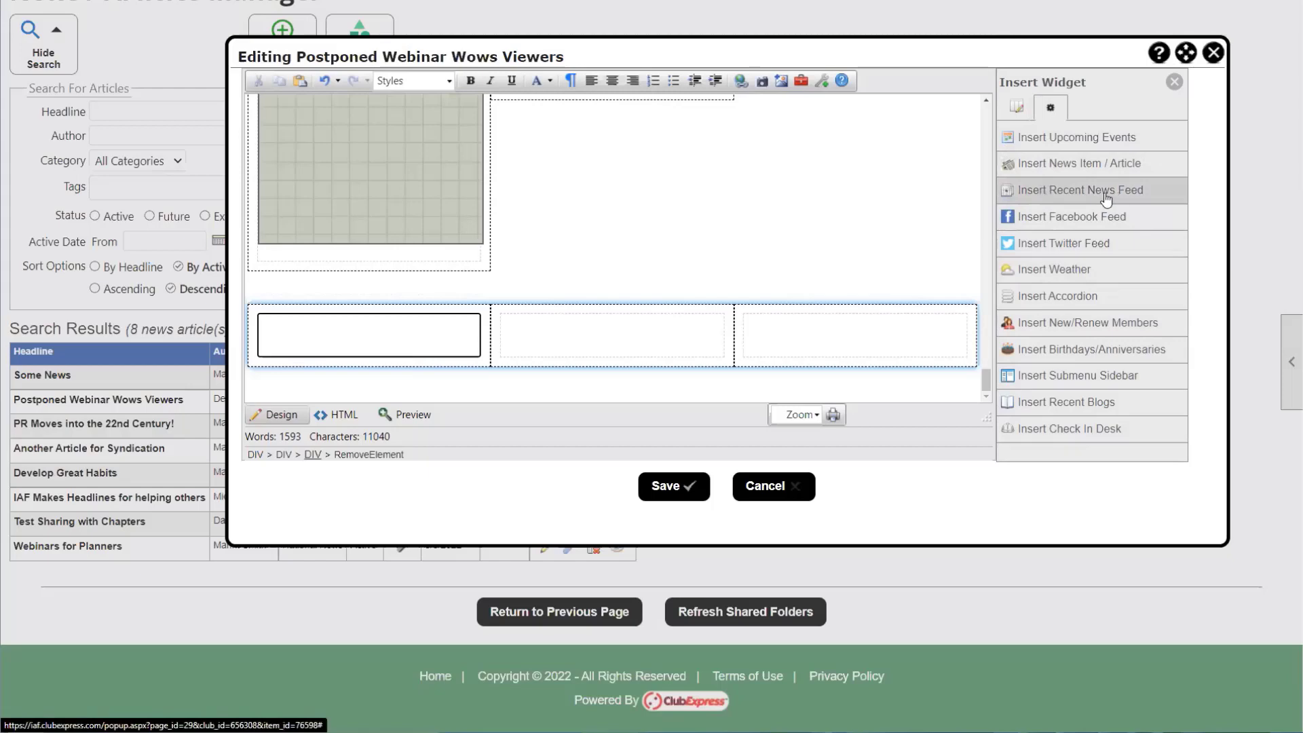
Step: Insert a Recent News Feed widget with a 140-day time period
{"action": "left_click", "coordinate": [1073, 198]}
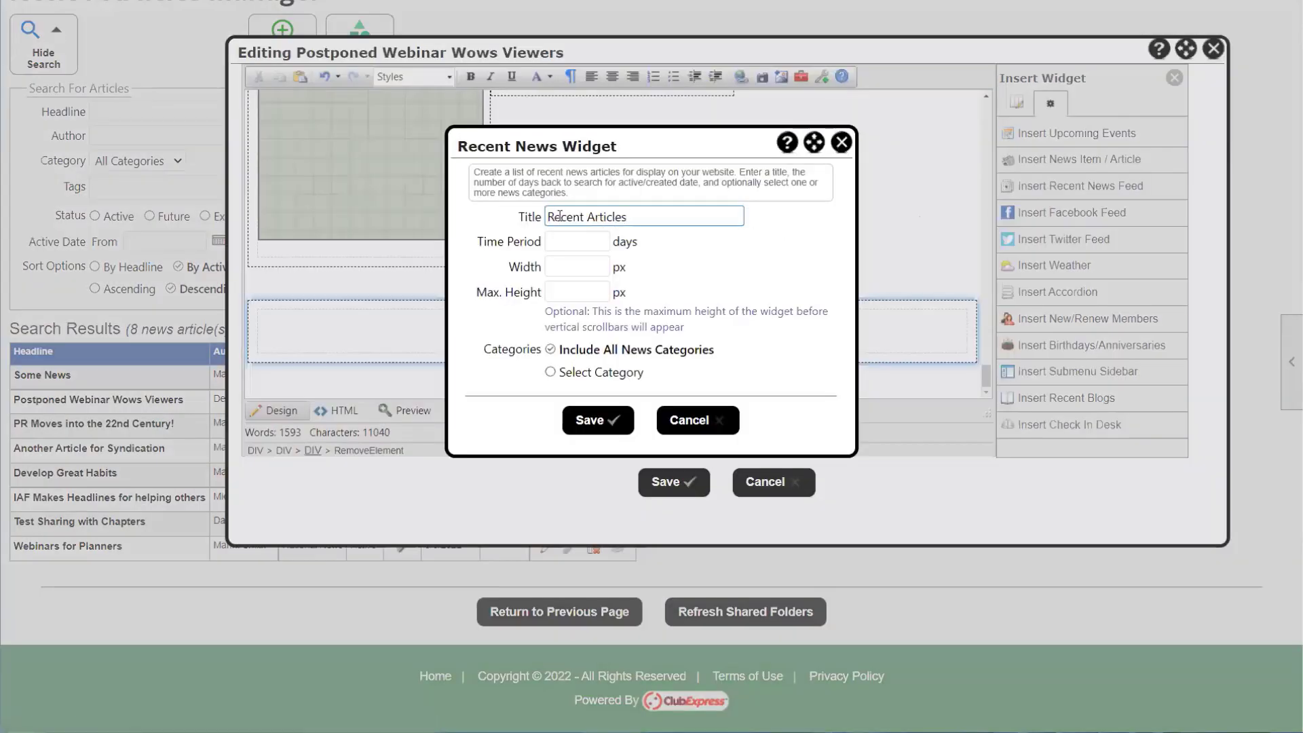
{"action": "left_click", "coordinate": [562, 238]}
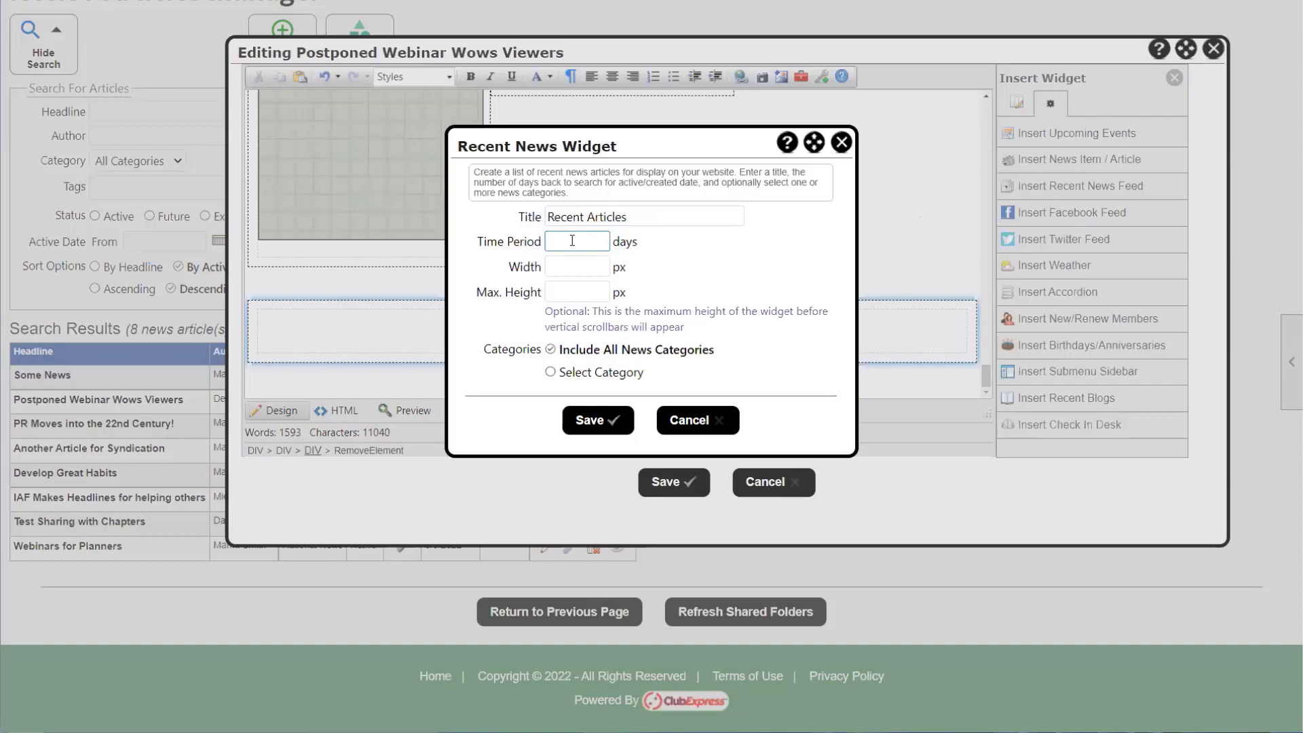
{"action": "type", "text": "140"}
Step: Set the widget width to 500 px and its maximum height to 500 px
{"action": "left_click", "coordinate": [570, 266]}
{"action": "type", "text": "500"}
{"action": "left_click", "coordinate": [553, 297]}
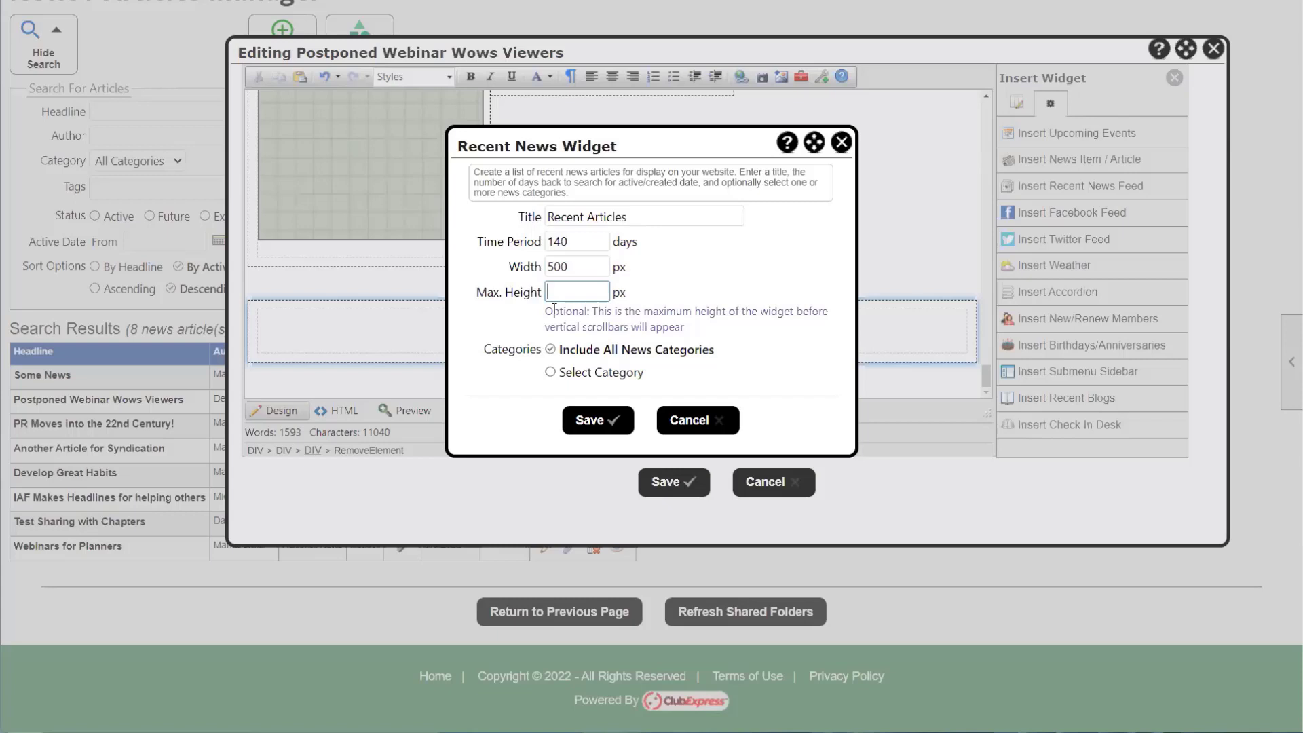
{"action": "type", "text": "500"}
{"action": "left_click_drag", "start_coordinate": [639, 148], "coordinate": [787, 165]}
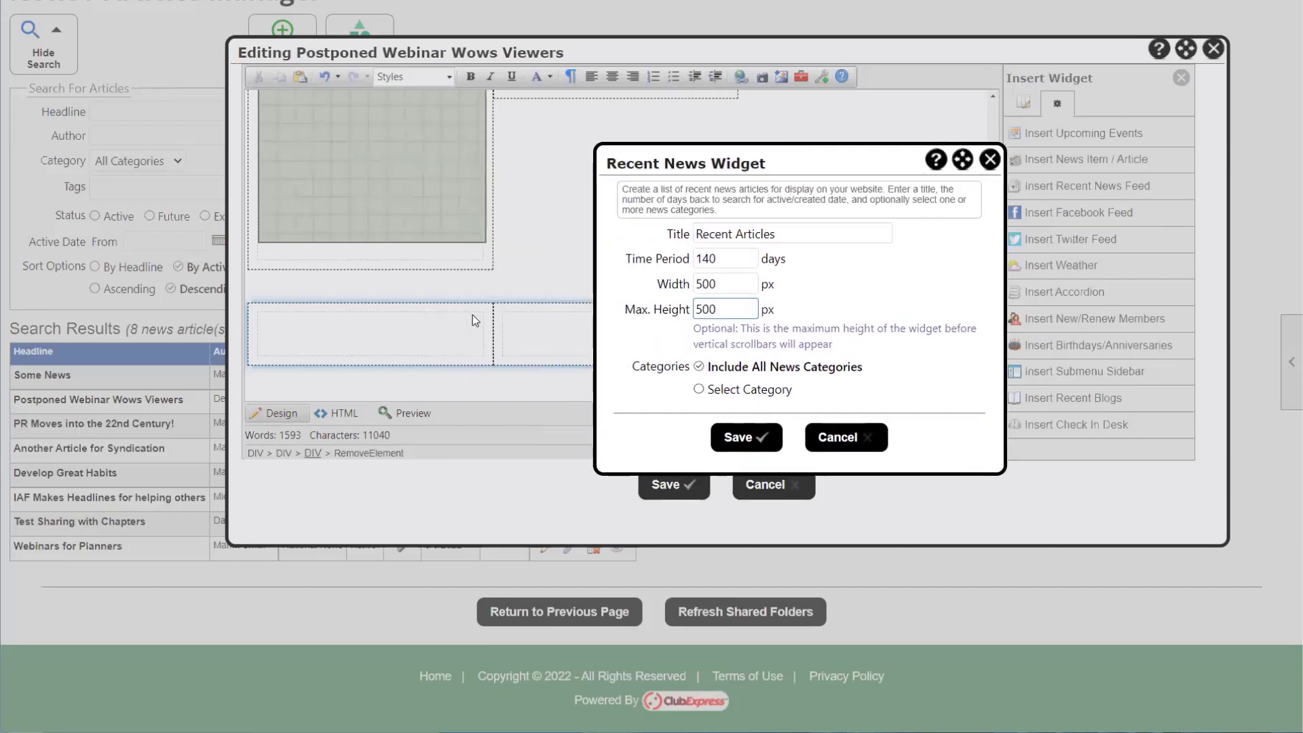
{"action": "left_click", "coordinate": [718, 281]}
{"action": "type", "text": "0"}
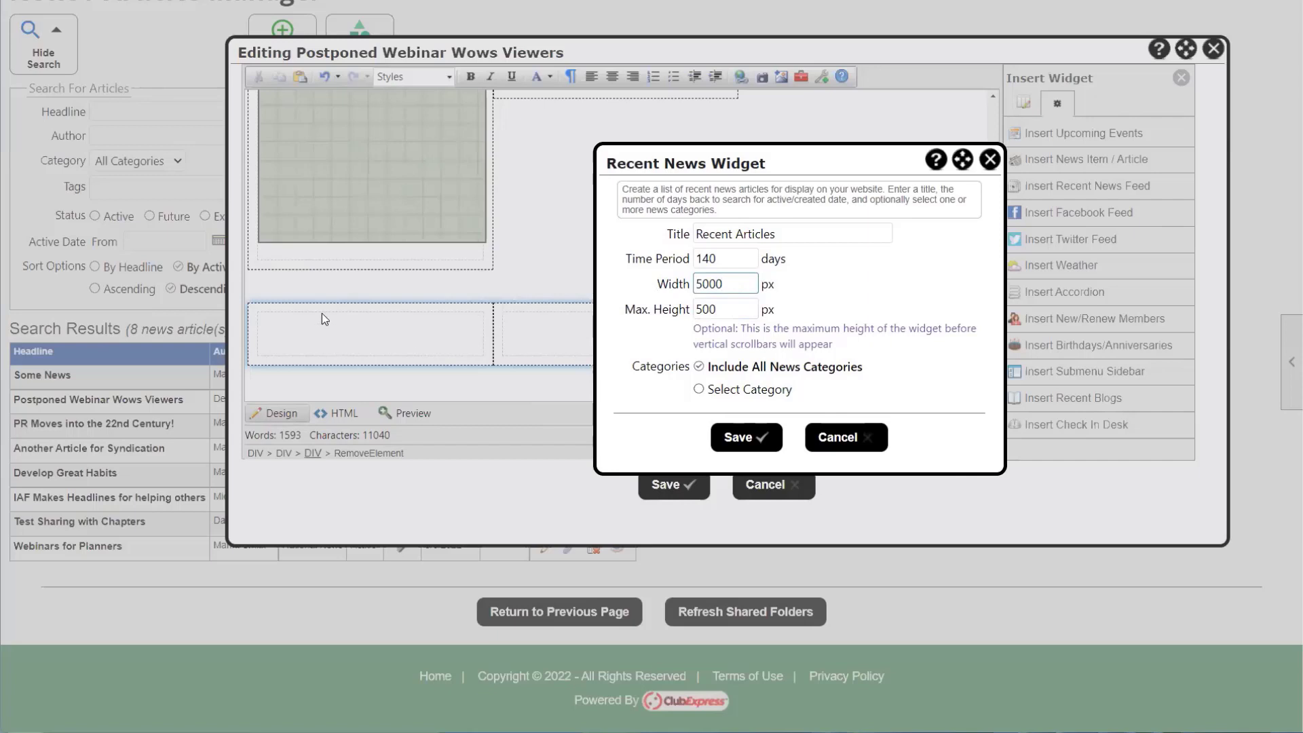
{"action": "left_click_drag", "start_coordinate": [679, 151], "coordinate": [631, 241]}
{"action": "key", "text": "BackSpace"}
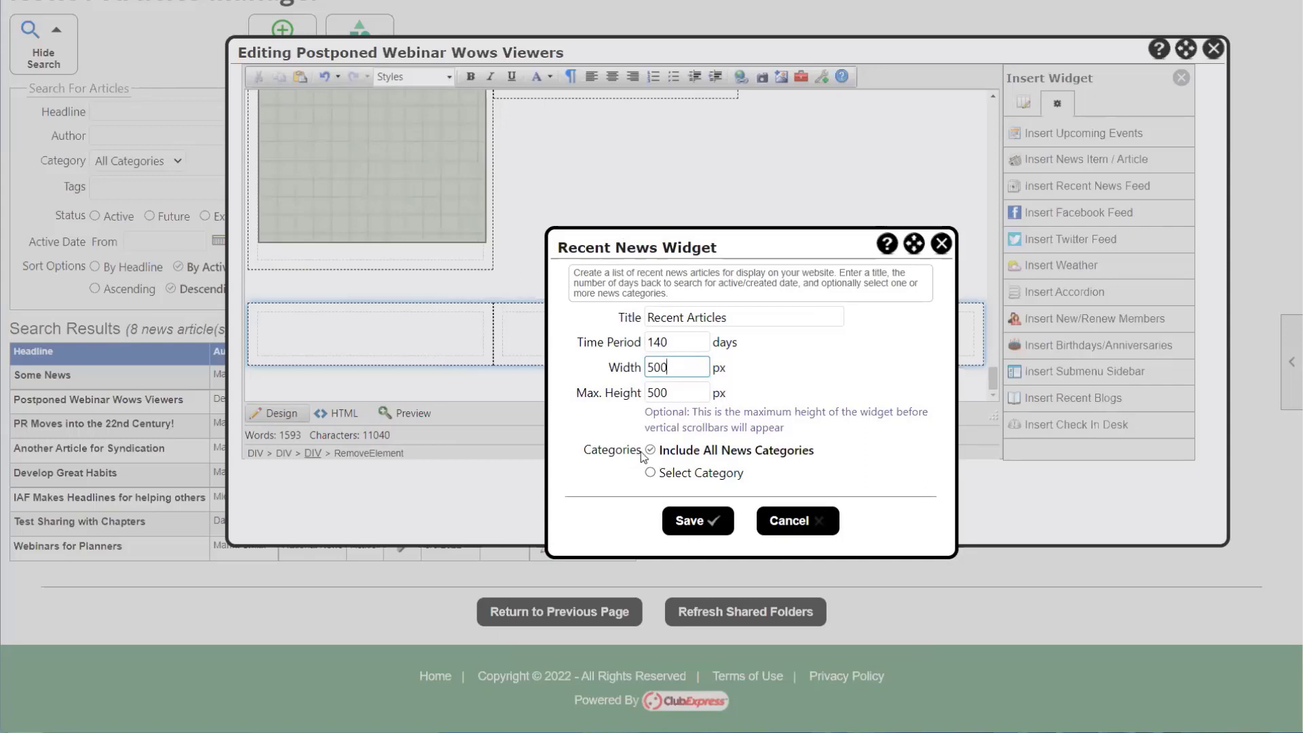
Step: Restrict the widget's news categories to IAF News only
{"action": "left_click", "coordinate": [703, 475]}
{"action": "left_click", "coordinate": [619, 571]}
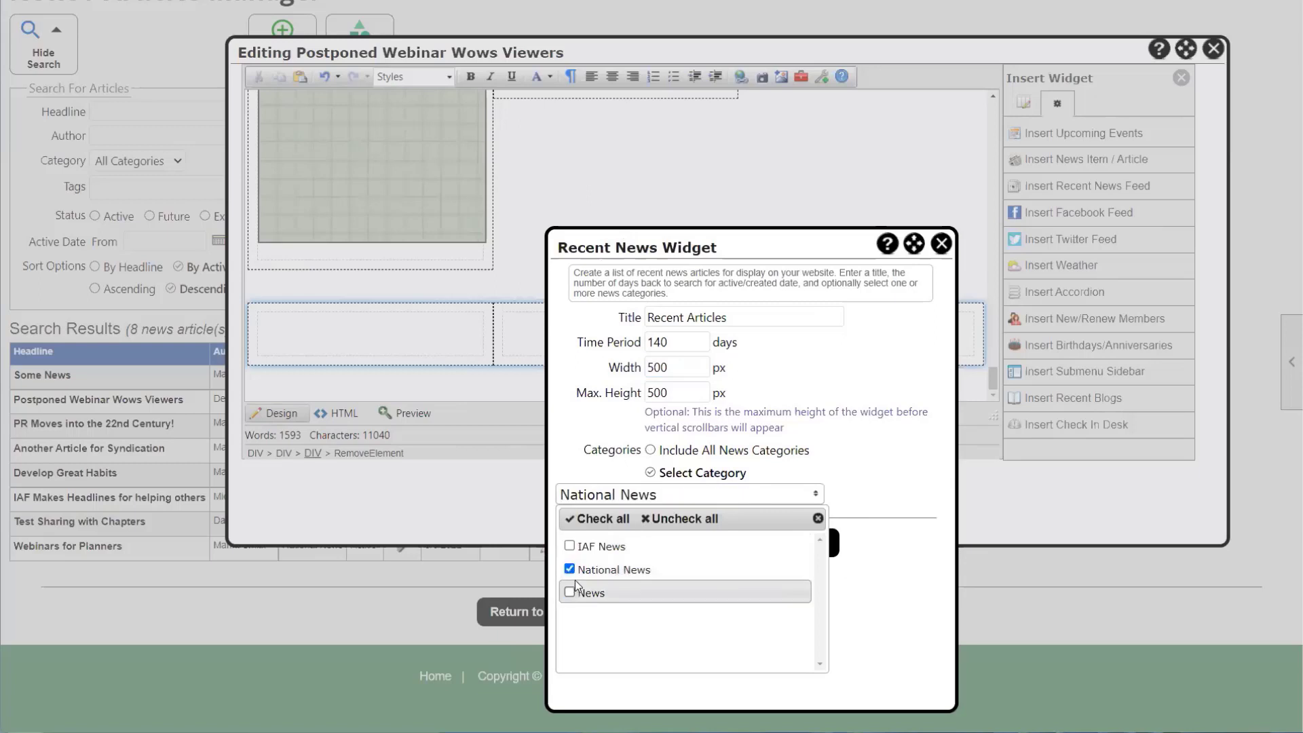
{"action": "left_click", "coordinate": [600, 547]}
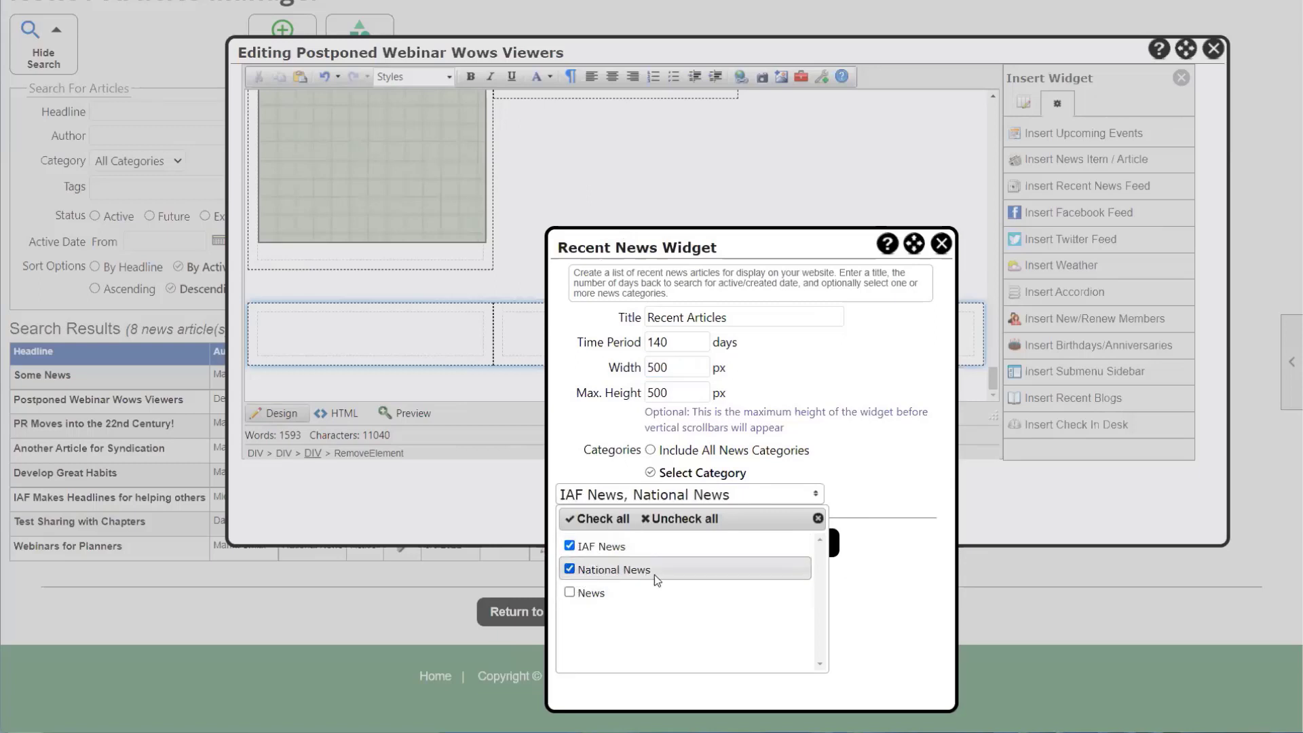
{"action": "left_click", "coordinate": [633, 574]}
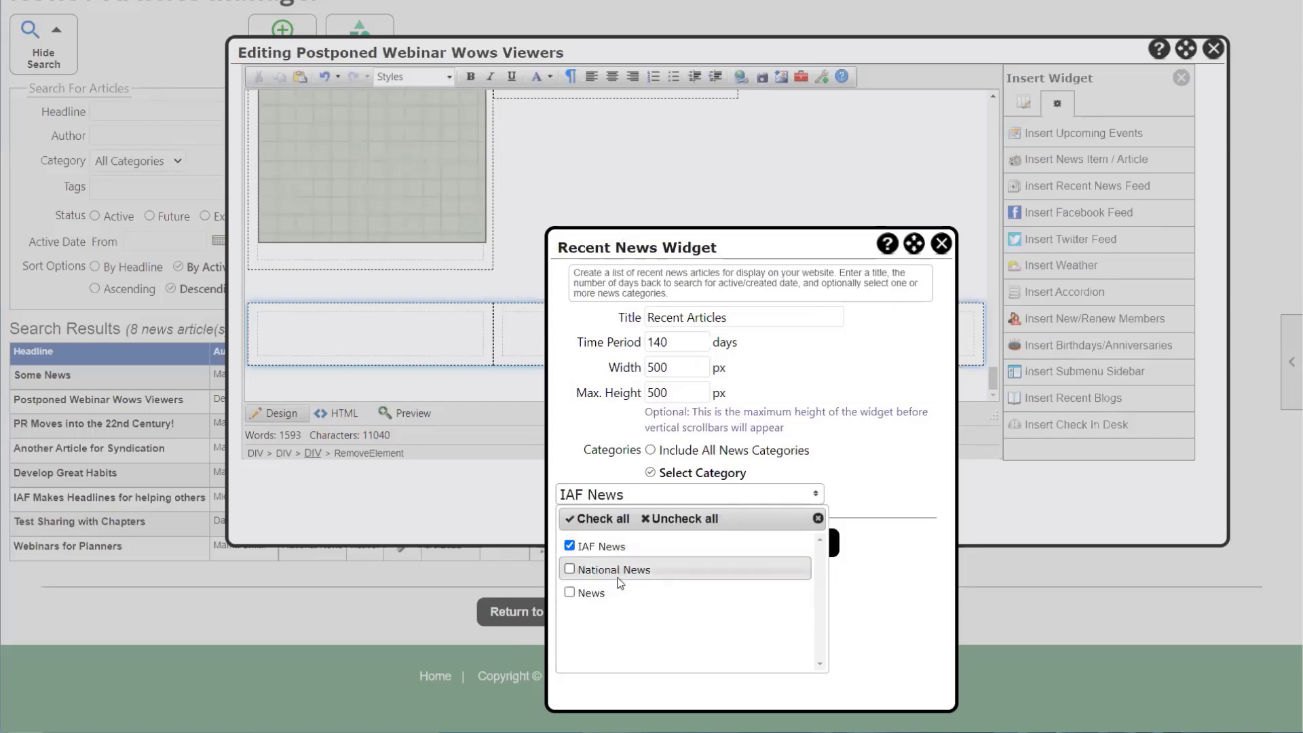
{"action": "left_click", "coordinate": [878, 538]}
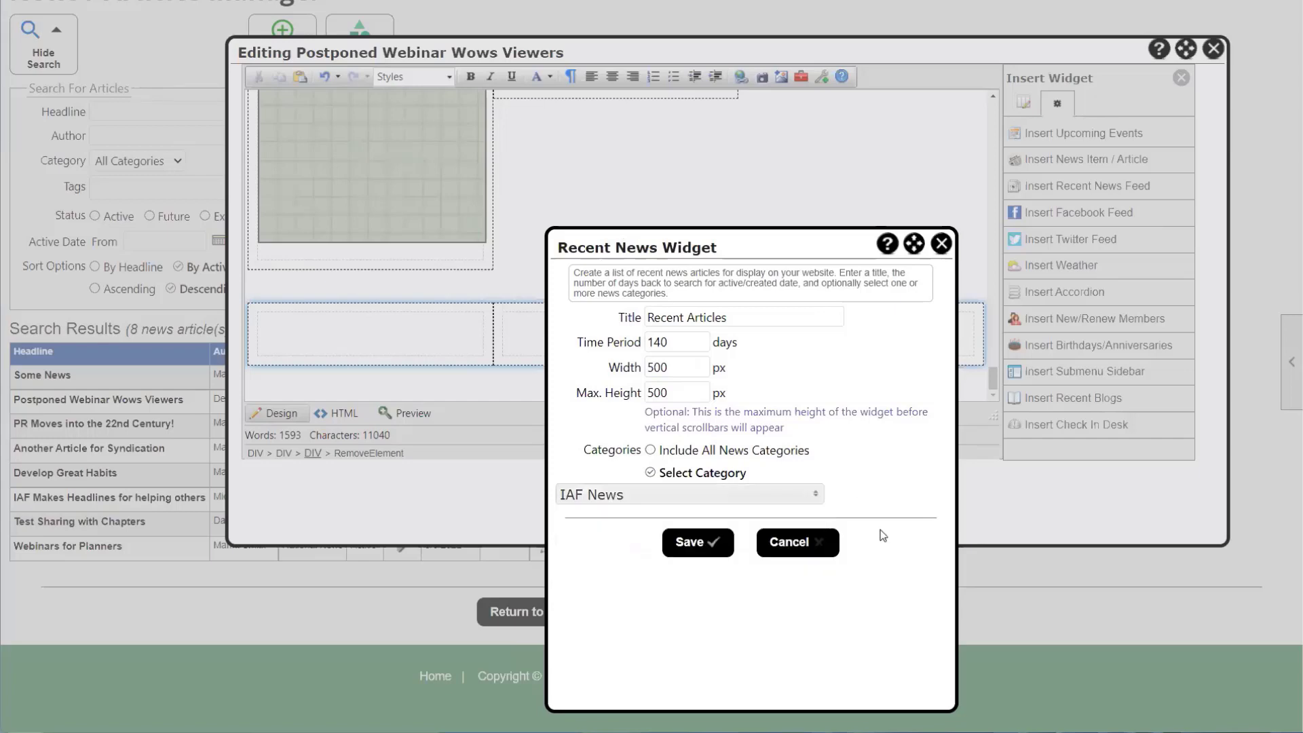
Step: Save the widget and article, then close the editor discarding changes
{"action": "left_click", "coordinate": [704, 546]}
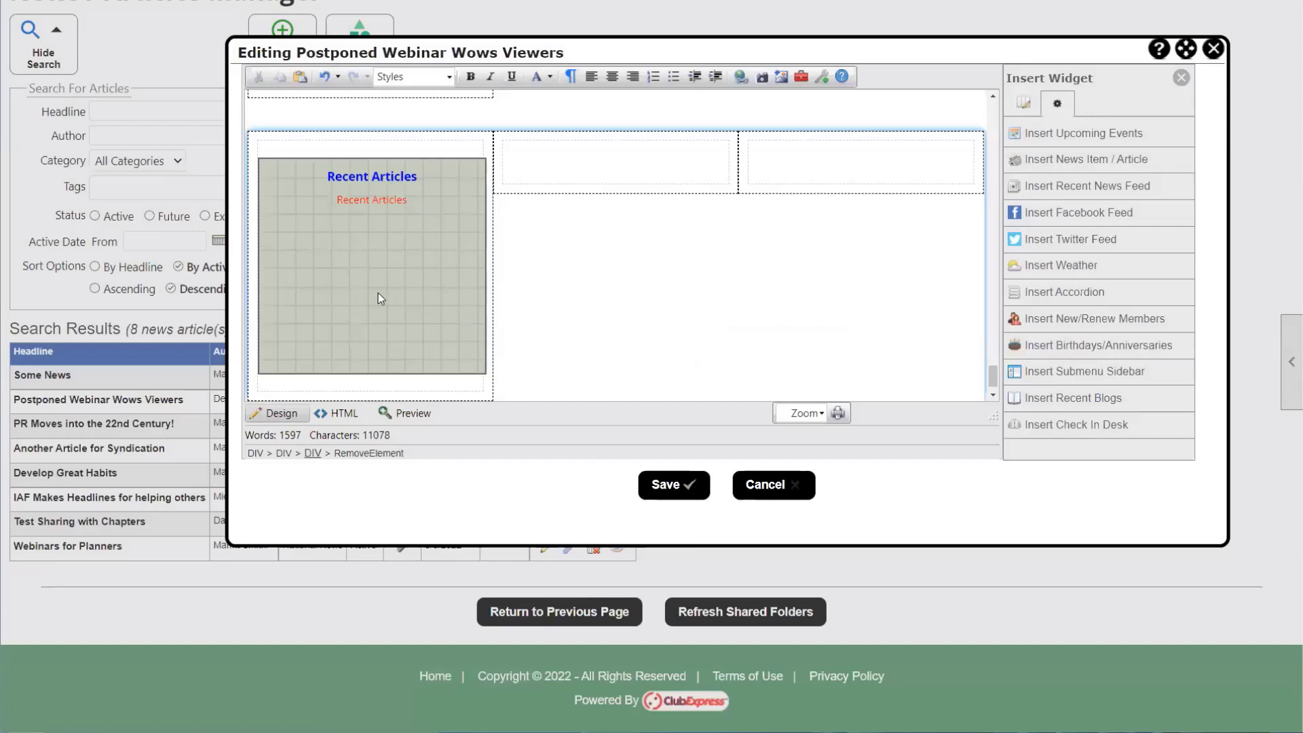
{"action": "left_click", "coordinate": [662, 486]}
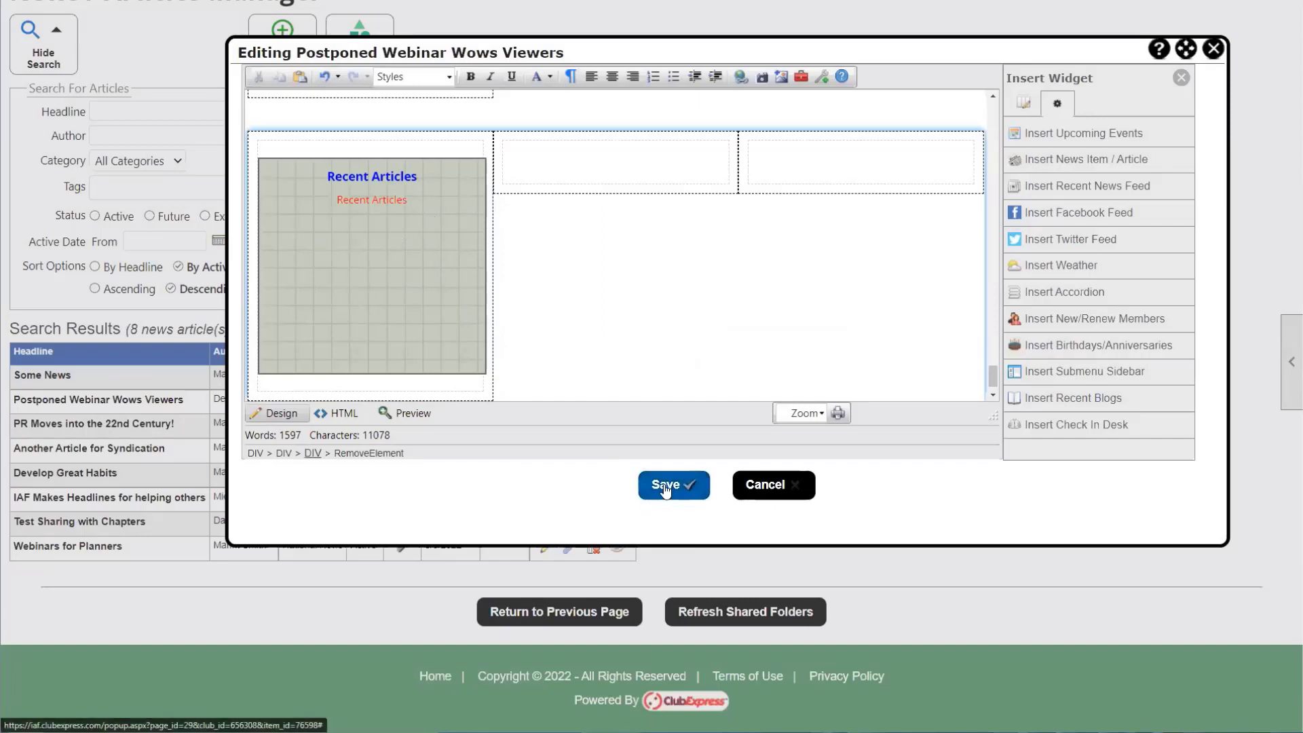
{"action": "scroll", "coordinate": [418, 351], "scroll_direction": "down", "scroll_amount": 2}
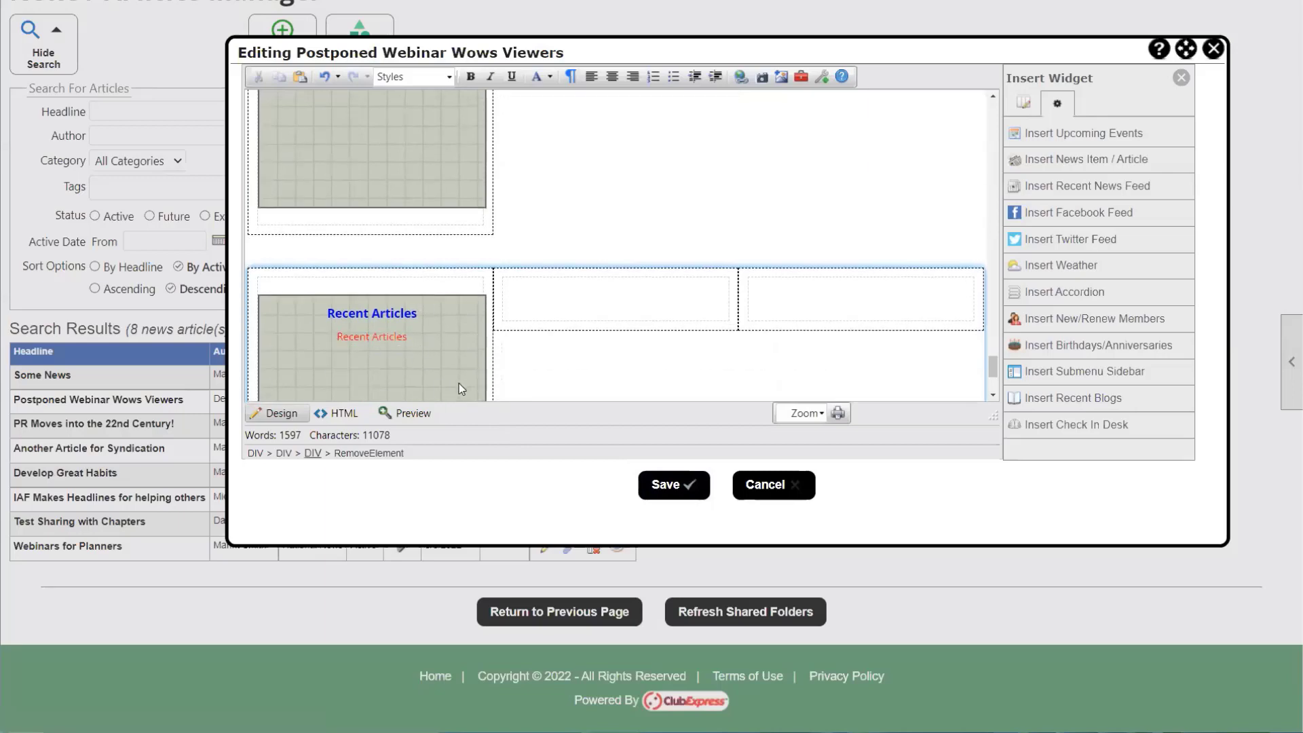
{"action": "scroll", "coordinate": [475, 383], "scroll_direction": "down", "scroll_amount": 2}
{"action": "left_click", "coordinate": [766, 486]}
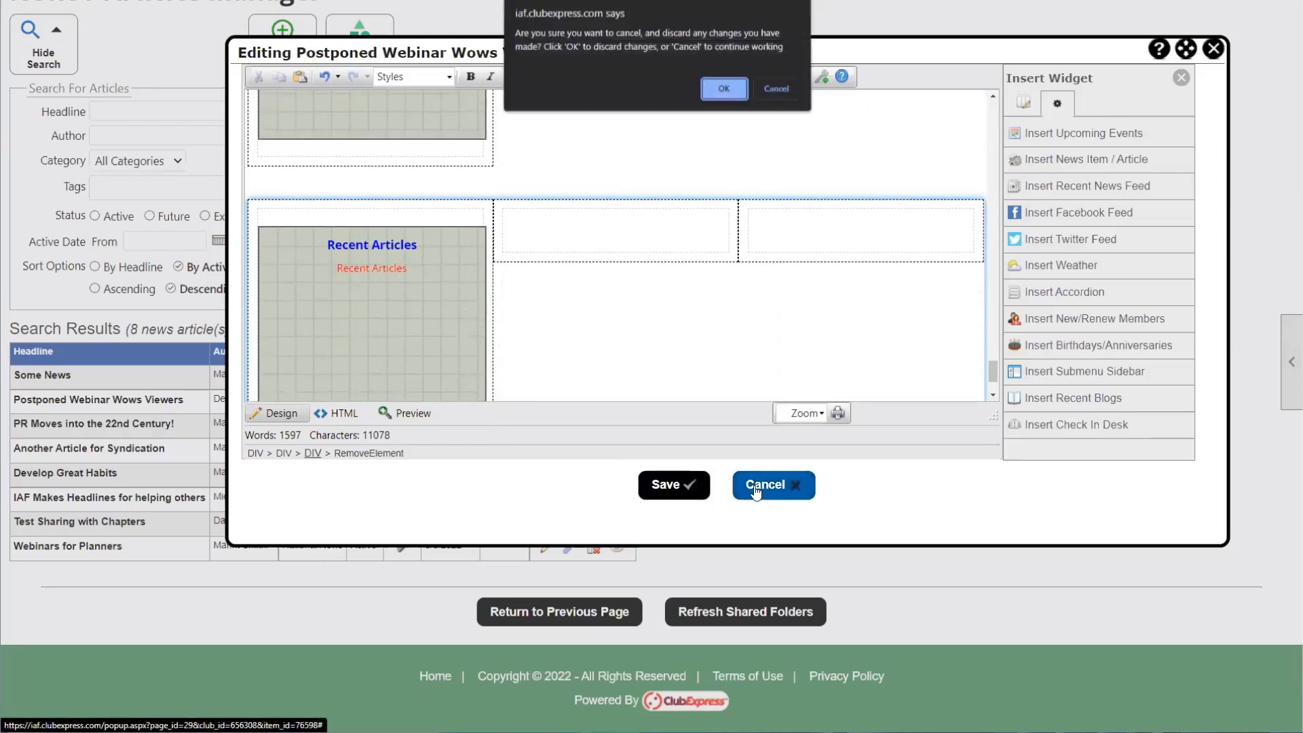
{"action": "left_click", "coordinate": [725, 88]}
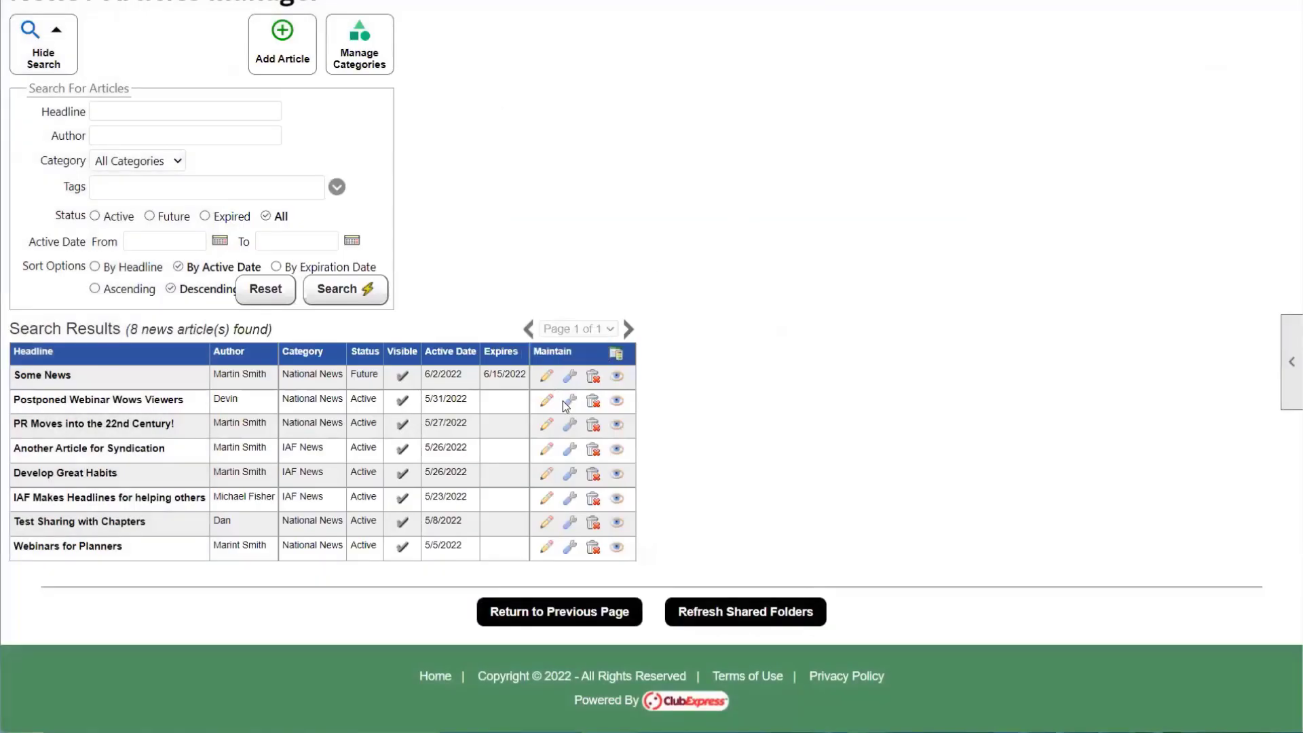
Step: Open the Postponed Webinar Wows Viewers article page and scroll to its Keep Up to Date widgets
{"action": "left_click", "coordinate": [616, 401]}
{"action": "scroll", "coordinate": [947, 358], "scroll_direction": "down", "scroll_amount": 20}
{"action": "scroll", "coordinate": [946, 337], "scroll_direction": "down", "scroll_amount": 6}
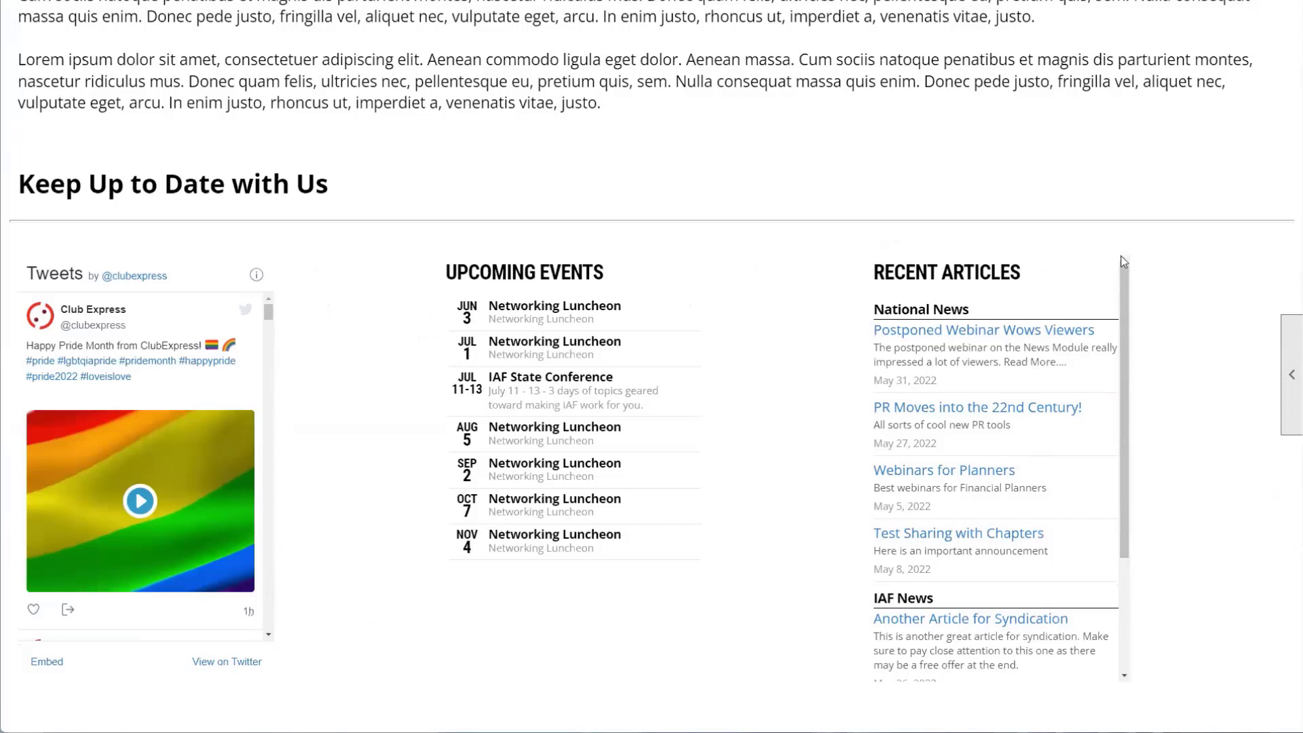
{"action": "scroll", "coordinate": [1069, 383], "scroll_direction": "down", "scroll_amount": 2}
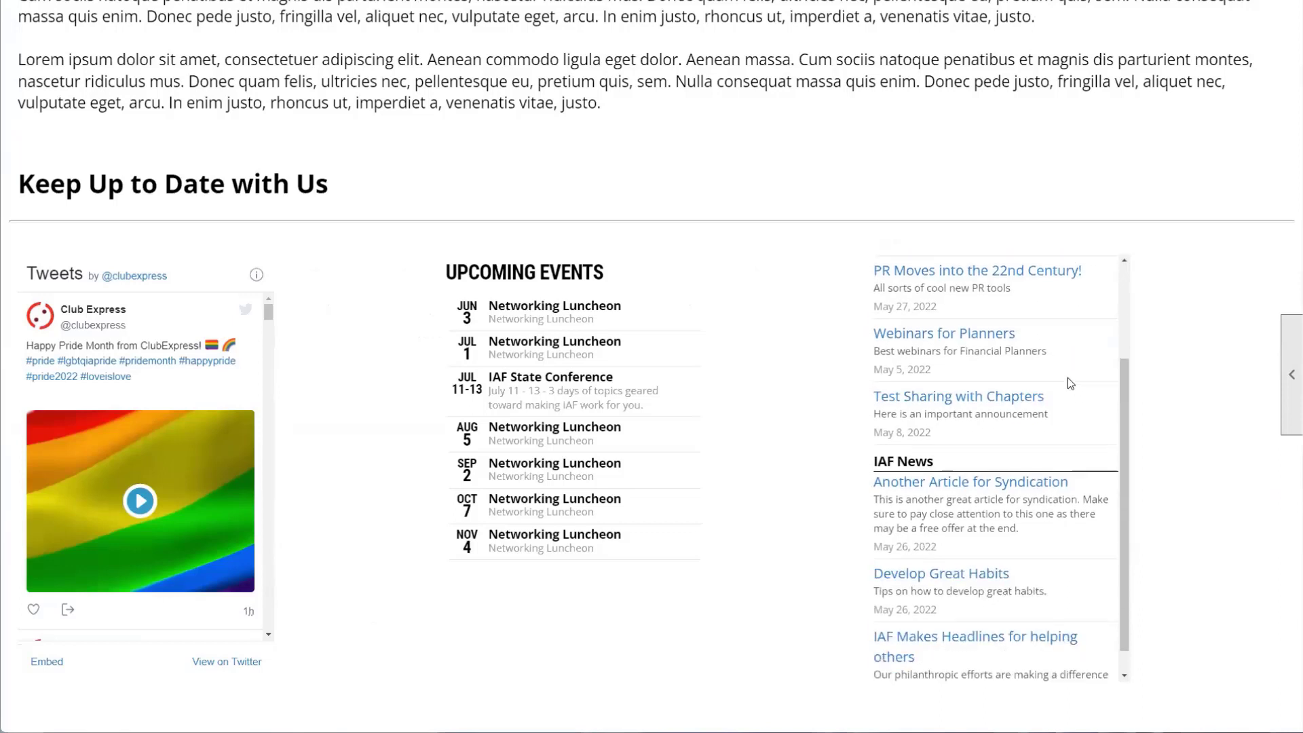
{"action": "scroll", "coordinate": [1070, 381], "scroll_direction": "up", "scroll_amount": 2}
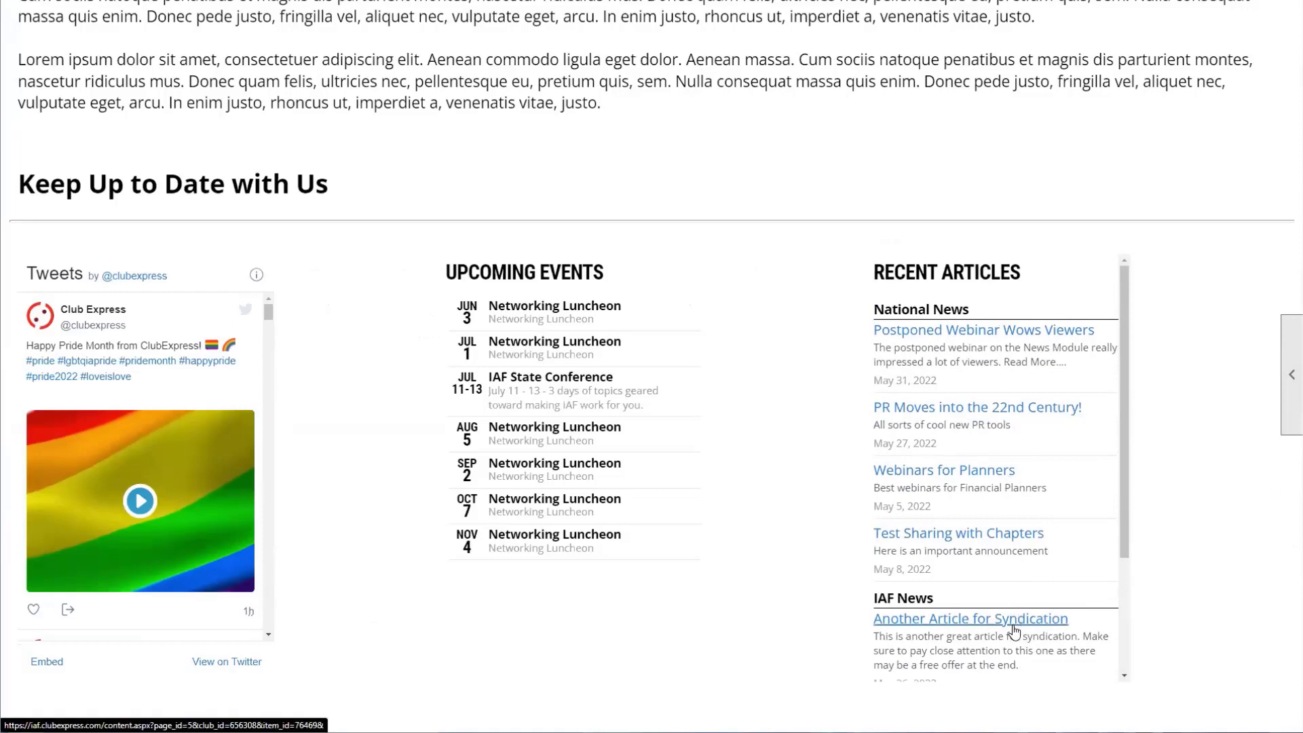
{"action": "scroll", "coordinate": [1032, 488], "scroll_direction": "down", "scroll_amount": 3}
{"action": "scroll", "coordinate": [1029, 485], "scroll_direction": "up", "scroll_amount": 2}
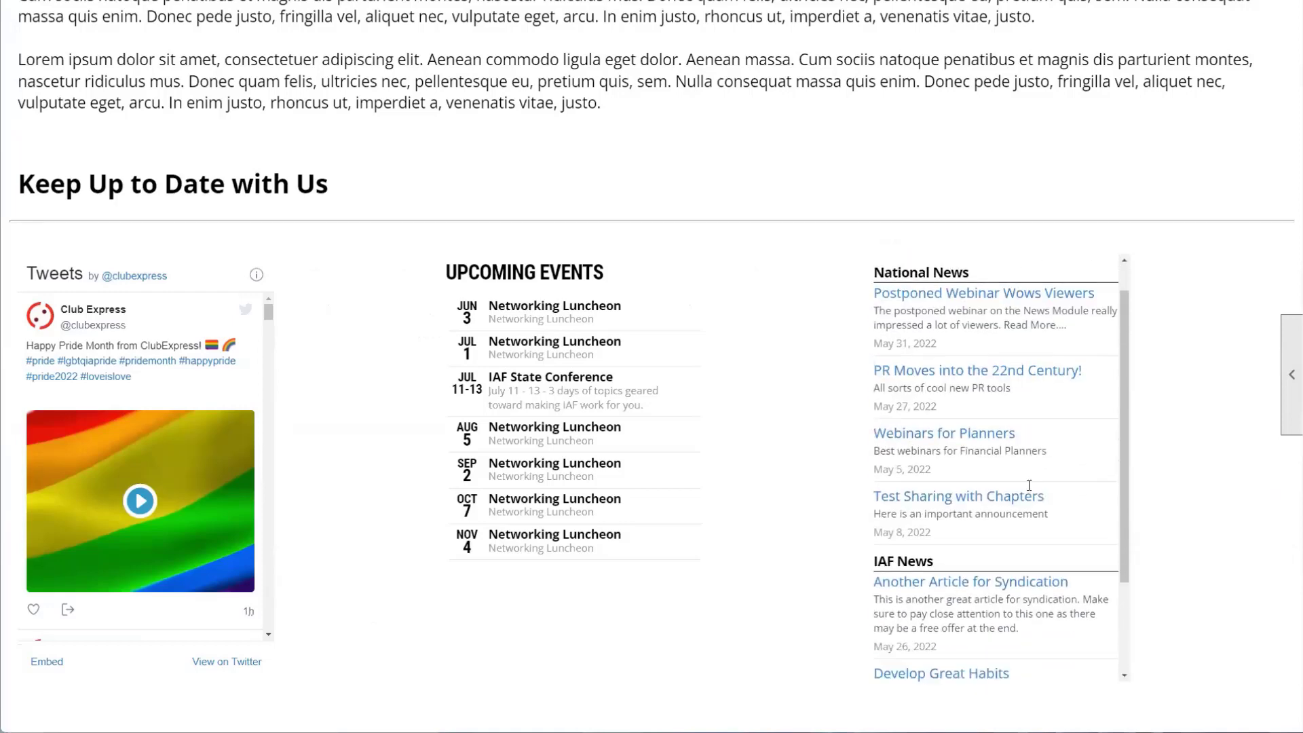
{"action": "scroll", "coordinate": [1028, 484], "scroll_direction": "up", "scroll_amount": 1}
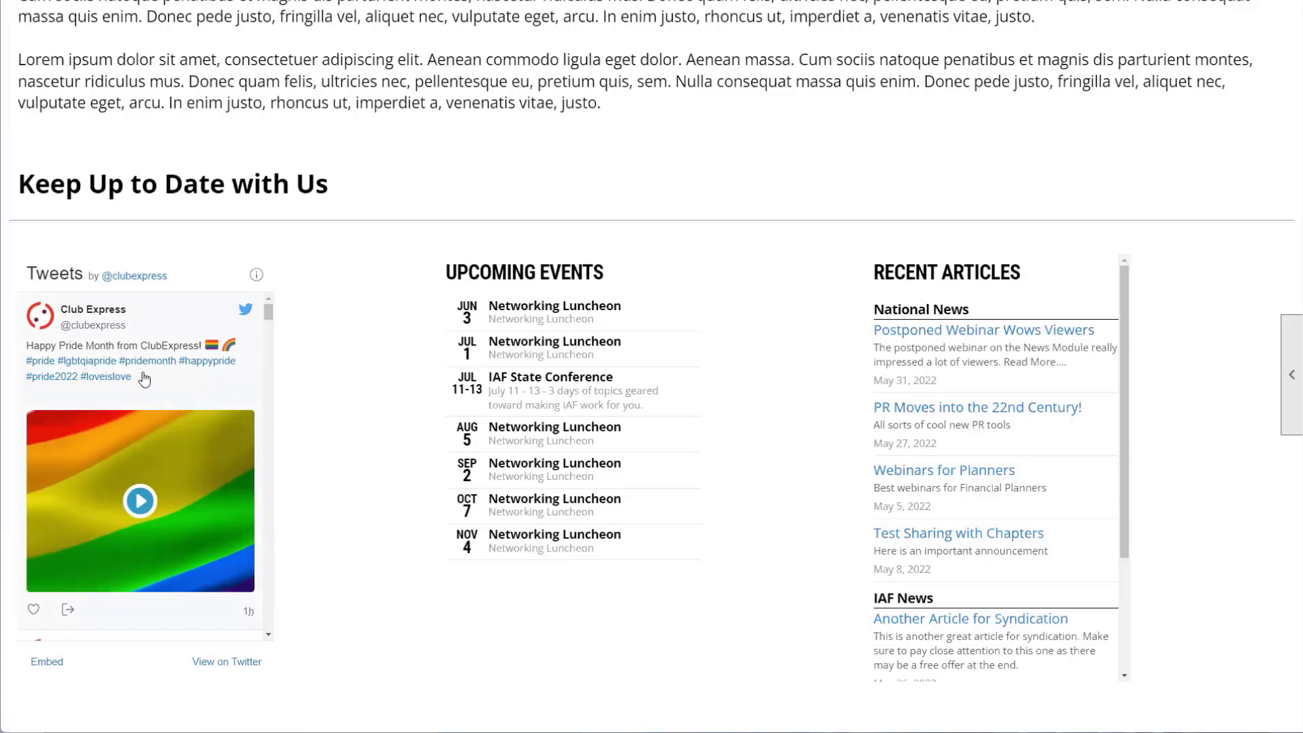
Step: Review the Recent Articles widget listing National News and IAF News, then return to the top
{"action": "scroll", "coordinate": [167, 370], "scroll_direction": "down", "scroll_amount": 5}
{"action": "scroll", "coordinate": [168, 370], "scroll_direction": "down", "scroll_amount": 10}
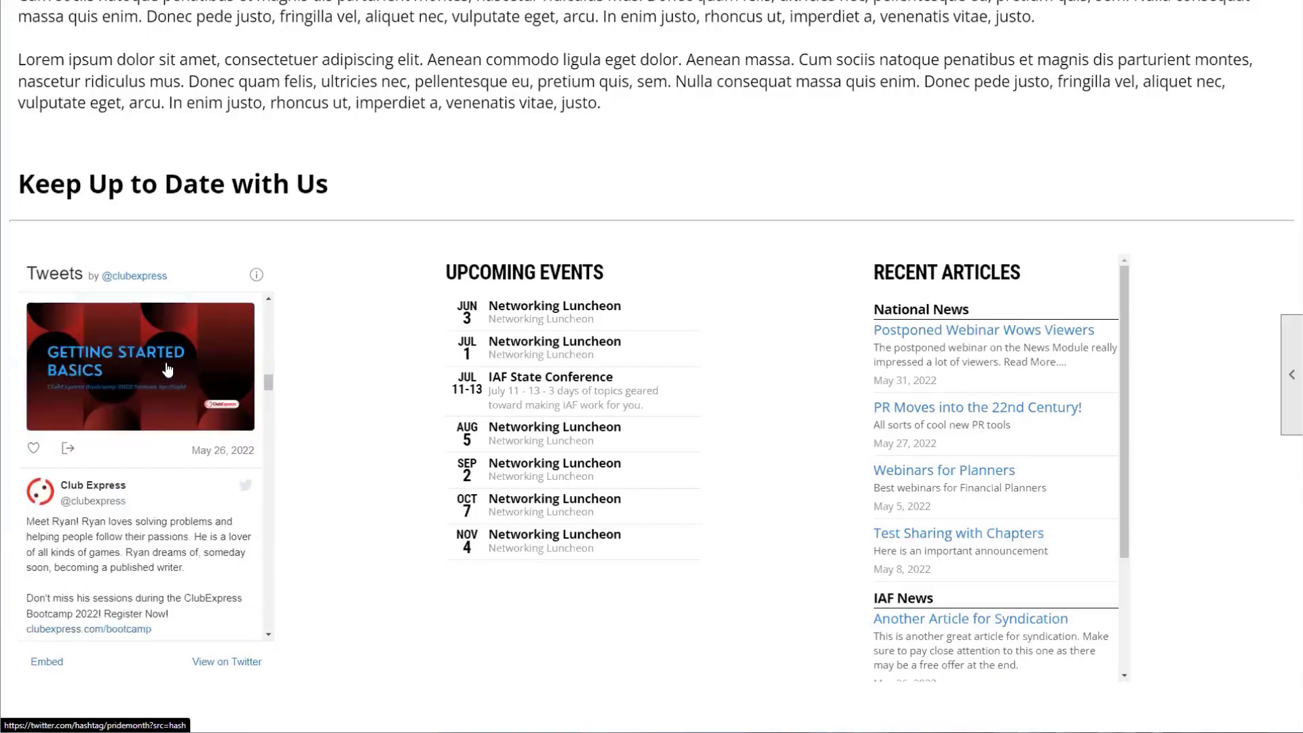
{"action": "scroll", "coordinate": [167, 370], "scroll_direction": "up", "scroll_amount": 10}
{"action": "scroll", "coordinate": [655, 455], "scroll_direction": "up", "scroll_amount": 7}
{"action": "scroll", "coordinate": [655, 454], "scroll_direction": "up", "scroll_amount": 10}
{"action": "scroll", "coordinate": [657, 455], "scroll_direction": "up", "scroll_amount": 7}
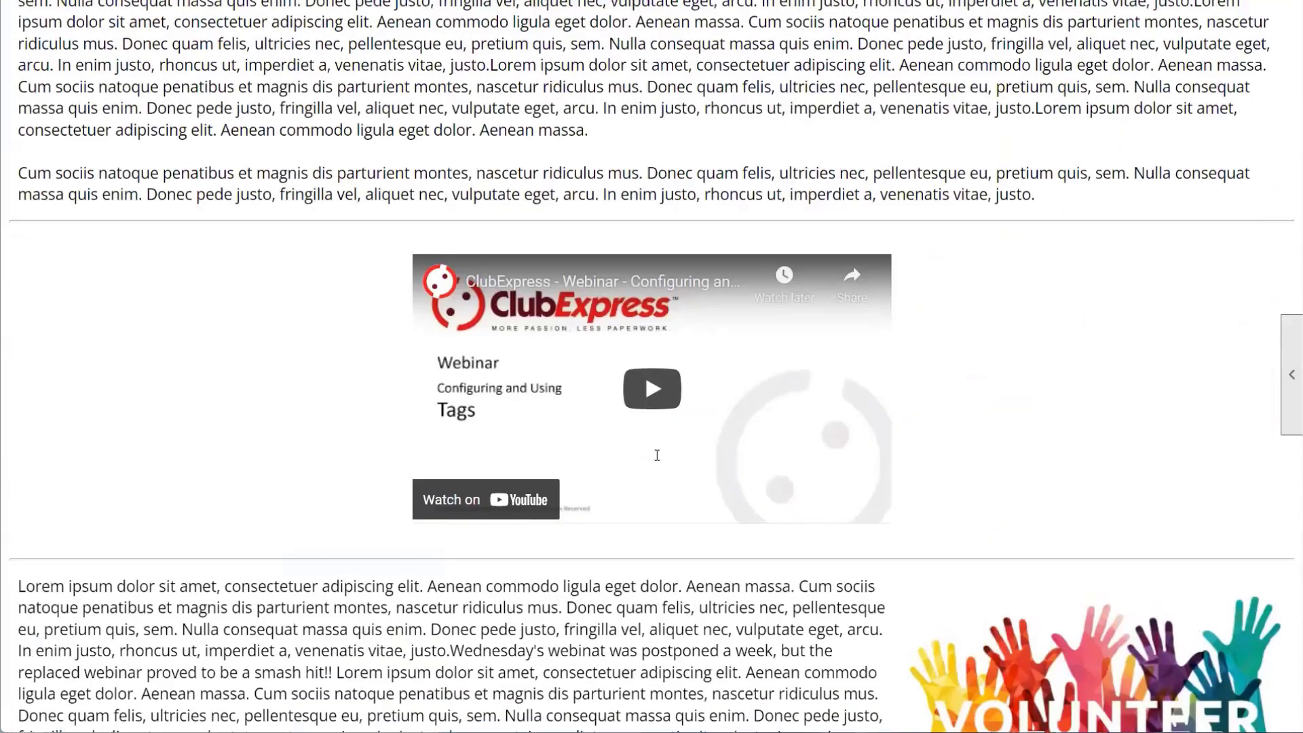
{"action": "scroll", "coordinate": [648, 487], "scroll_direction": "up", "scroll_amount": 9}
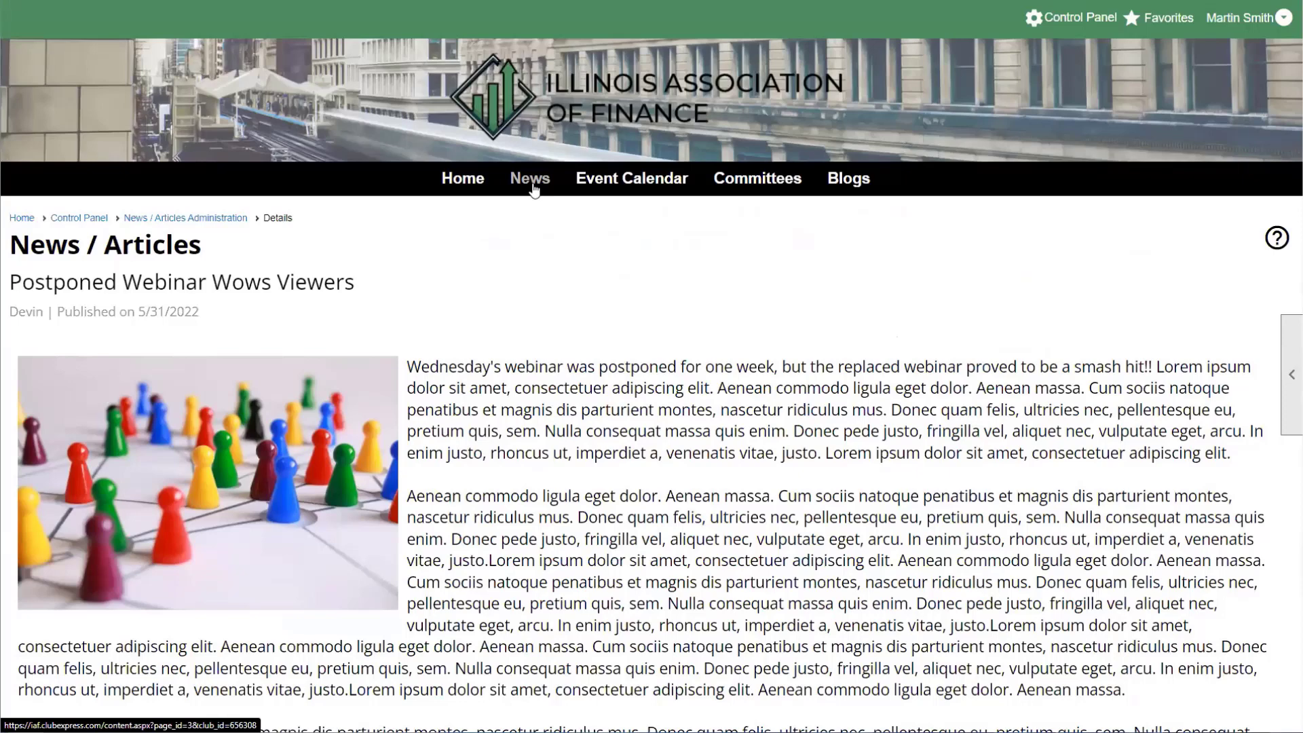
Step: Reopen the Postponed Webinar Wows Viewers article through its Read More link
{"action": "scroll", "coordinate": [573, 225], "scroll_direction": "down", "scroll_amount": 1}
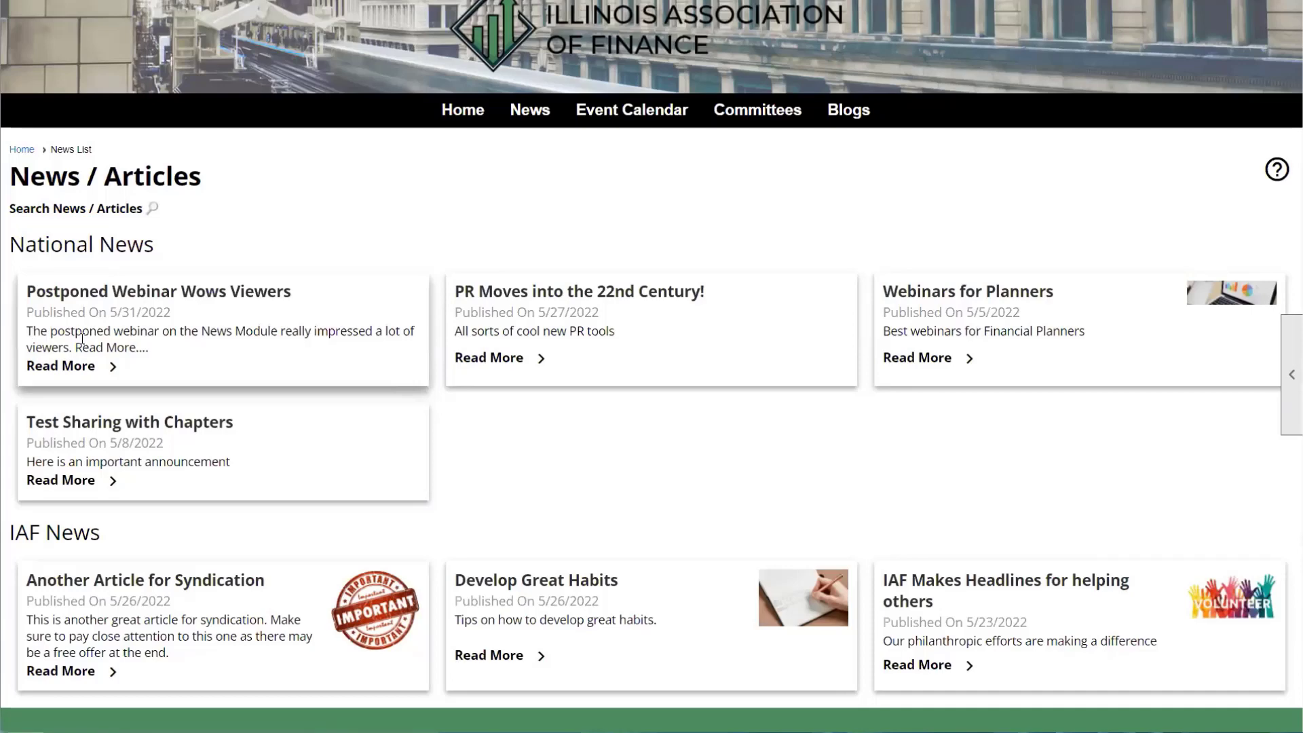
{"action": "left_click_drag", "start_coordinate": [148, 347], "coordinate": [77, 347]}
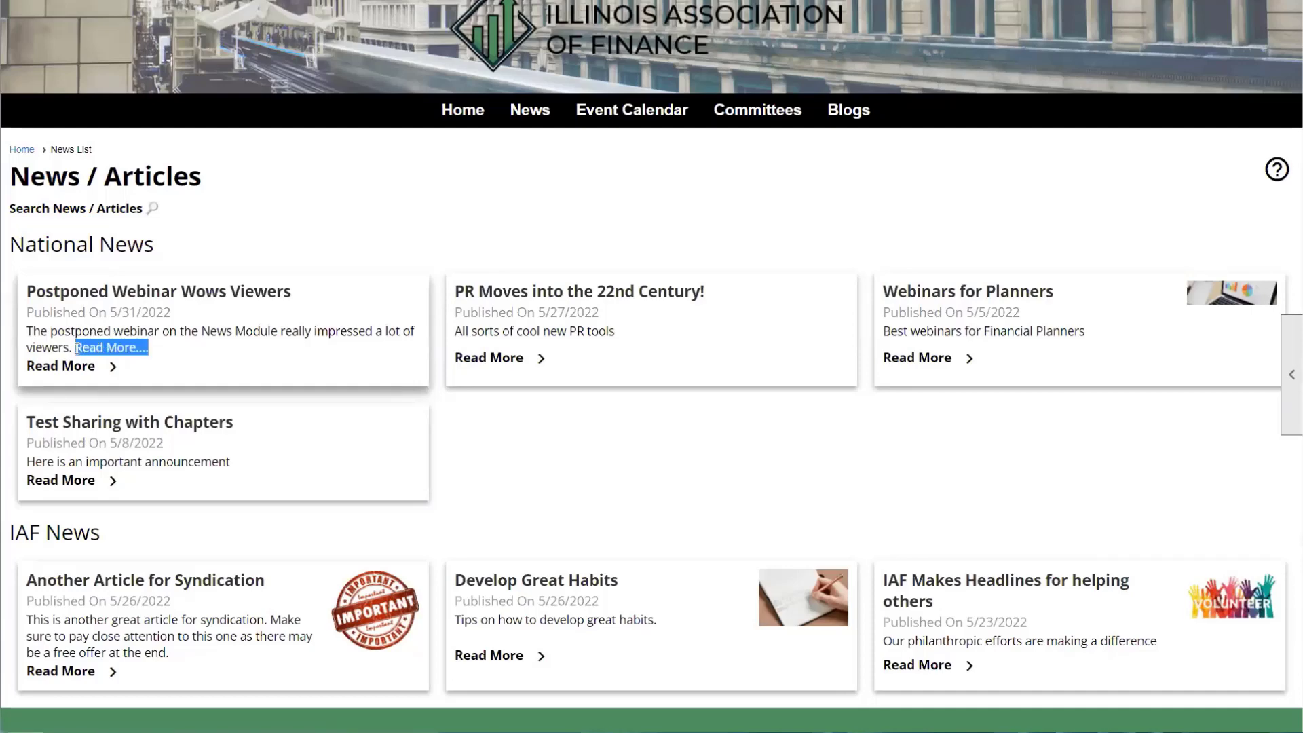
{"action": "left_click", "coordinate": [194, 354]}
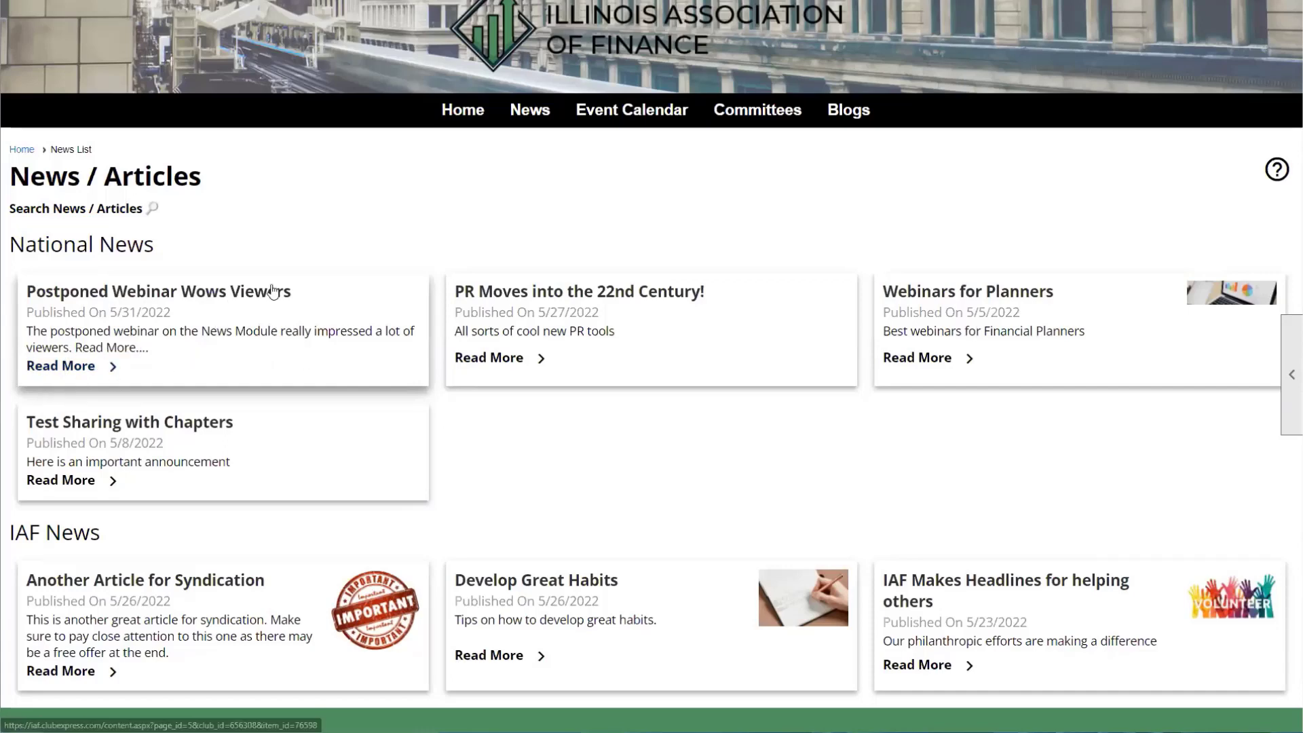
{"action": "left_click", "coordinate": [75, 372]}
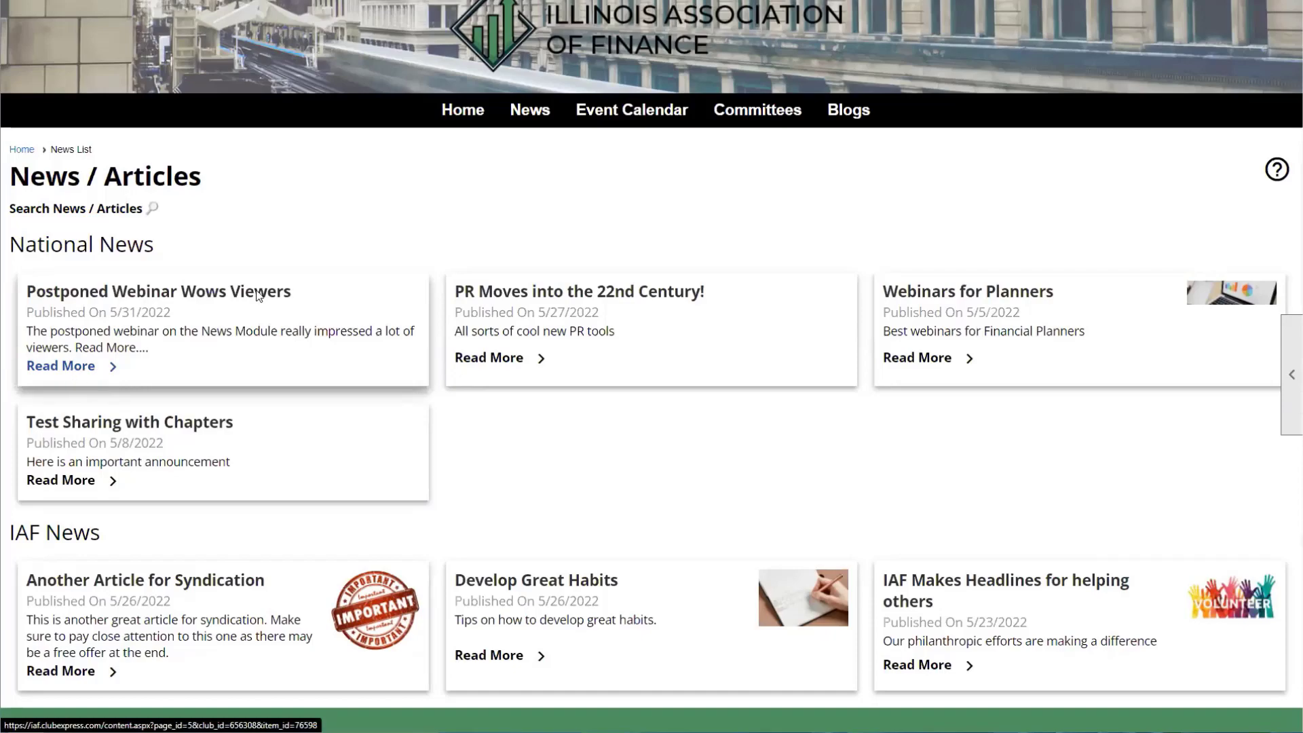
{"action": "scroll", "coordinate": [348, 288], "scroll_direction": "down", "scroll_amount": 2}
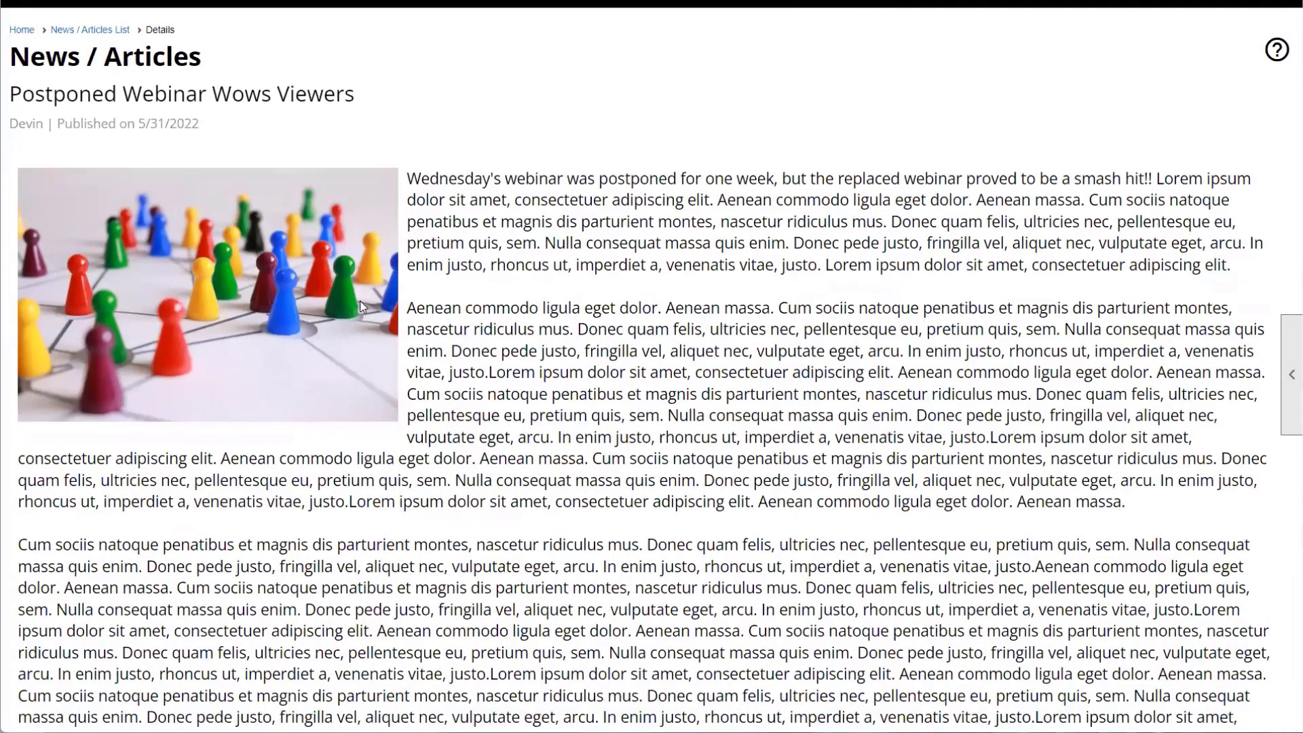
{"action": "scroll", "coordinate": [362, 306], "scroll_direction": "up", "scroll_amount": 2}
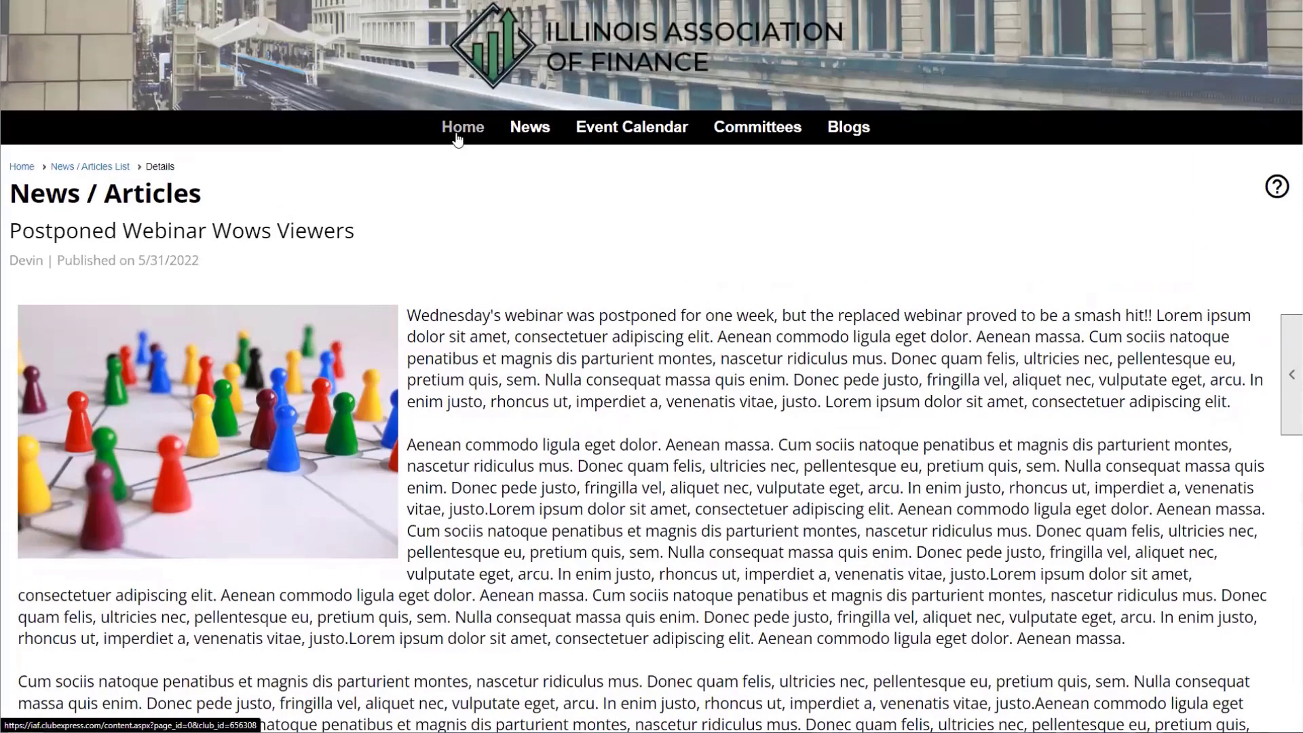
Step: Open the home page's main version in the page editor from the side tools panel
{"action": "scroll", "coordinate": [611, 285], "scroll_direction": "down", "scroll_amount": 10}
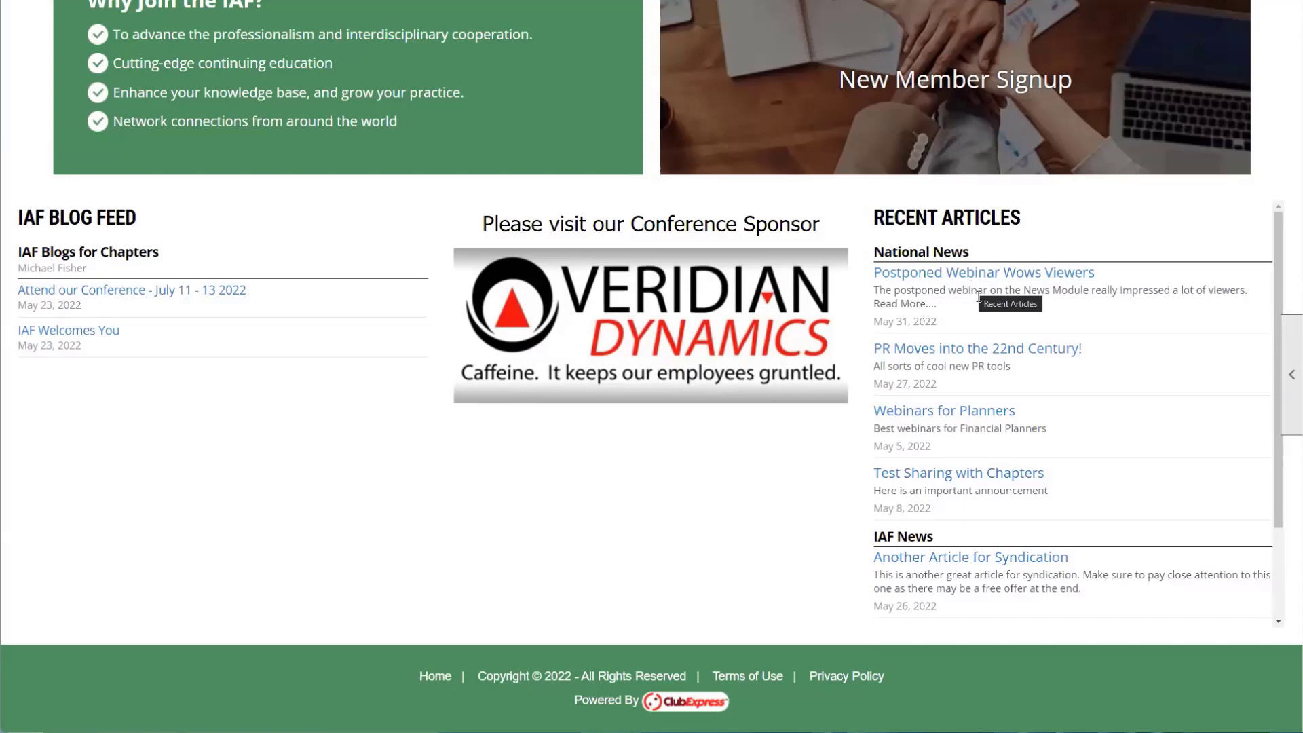
{"action": "scroll", "coordinate": [980, 305], "scroll_direction": "up", "scroll_amount": 1}
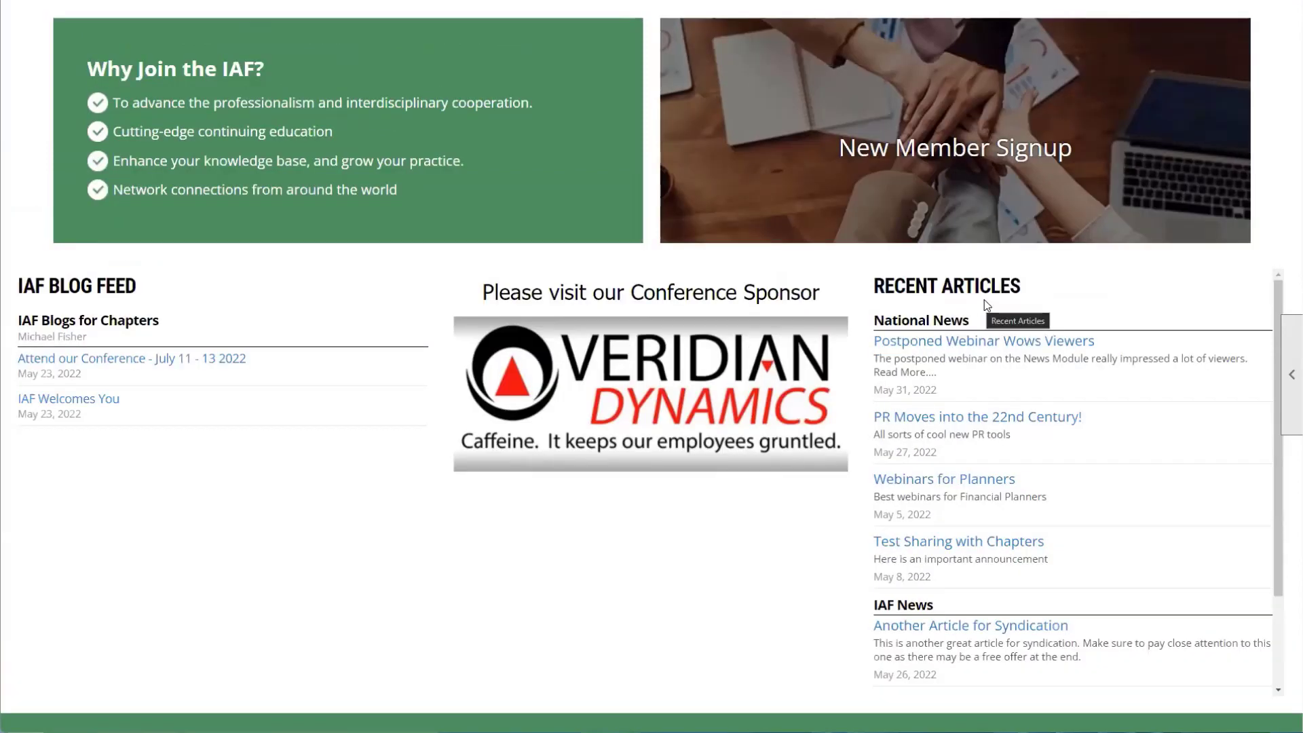
{"action": "left_click", "coordinate": [1288, 384]}
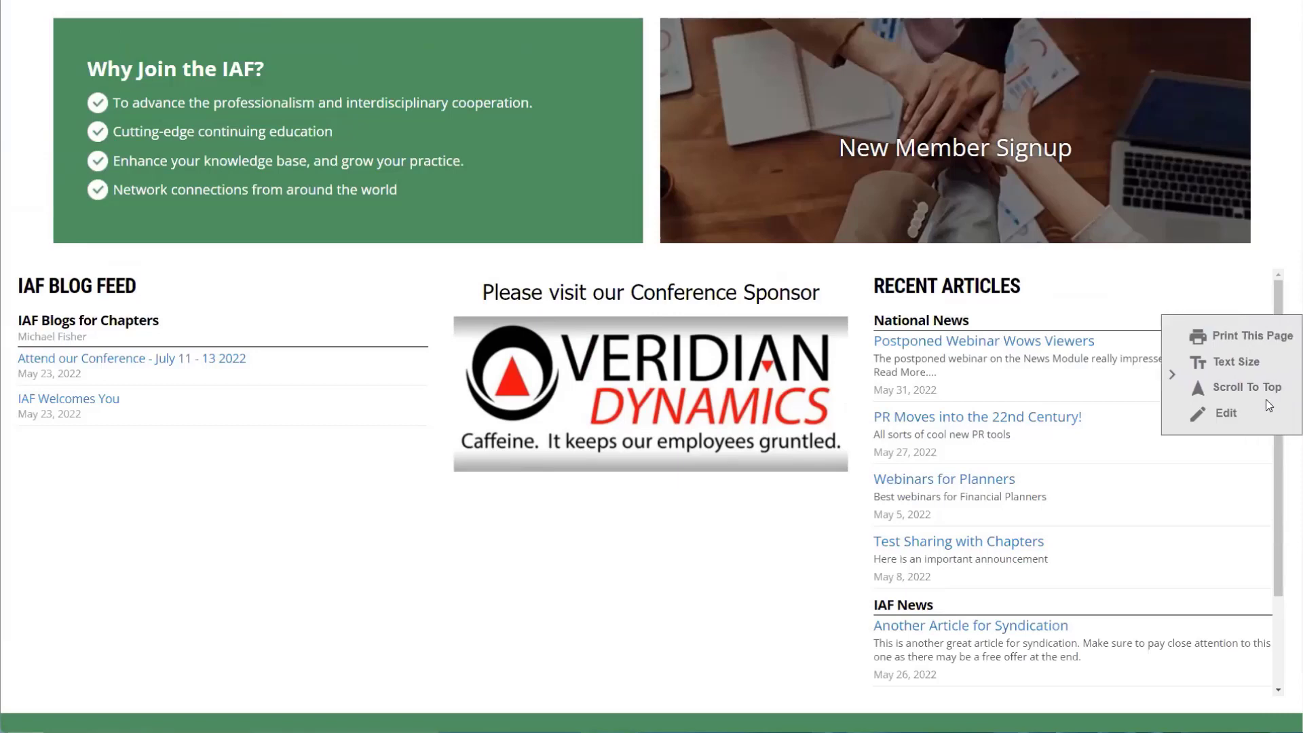
{"action": "left_click", "coordinate": [1200, 417]}
{"action": "scroll", "coordinate": [862, 370], "scroll_direction": "down", "scroll_amount": 3}
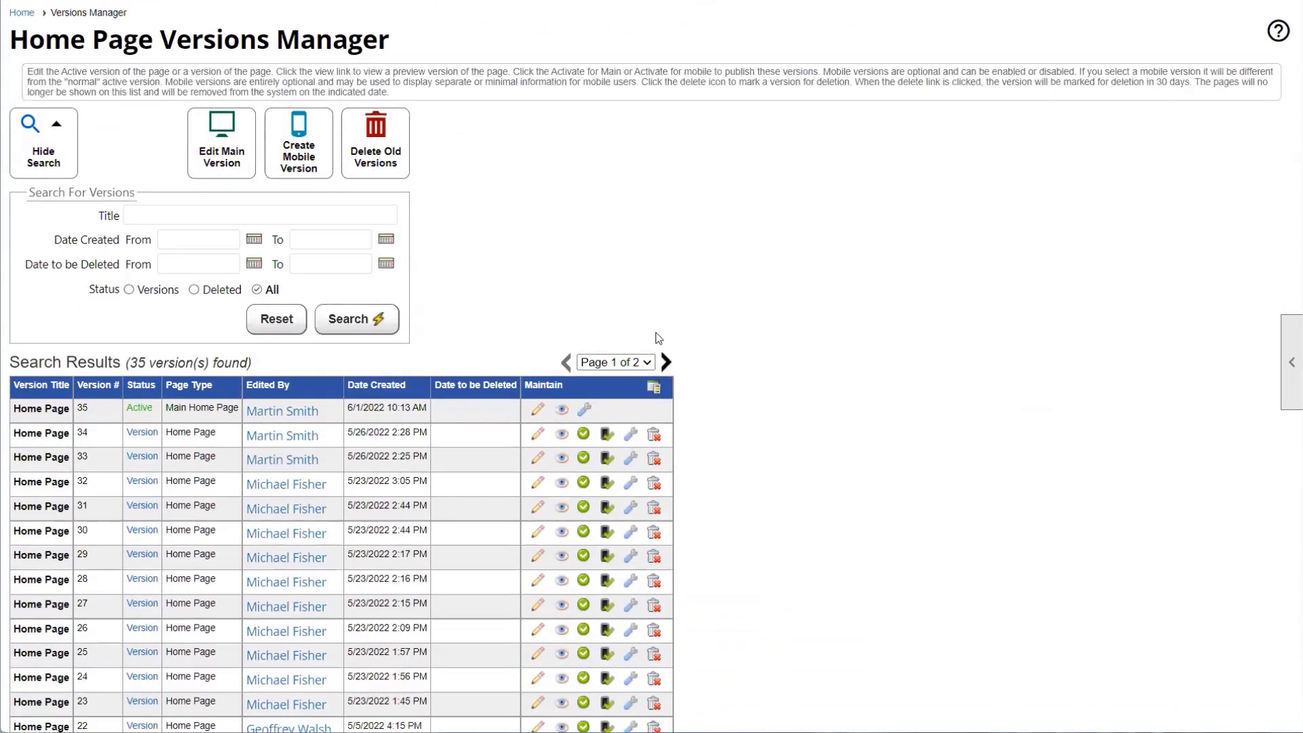
{"action": "left_click", "coordinate": [222, 144]}
{"action": "scroll", "coordinate": [948, 296], "scroll_direction": "down", "scroll_amount": 9}
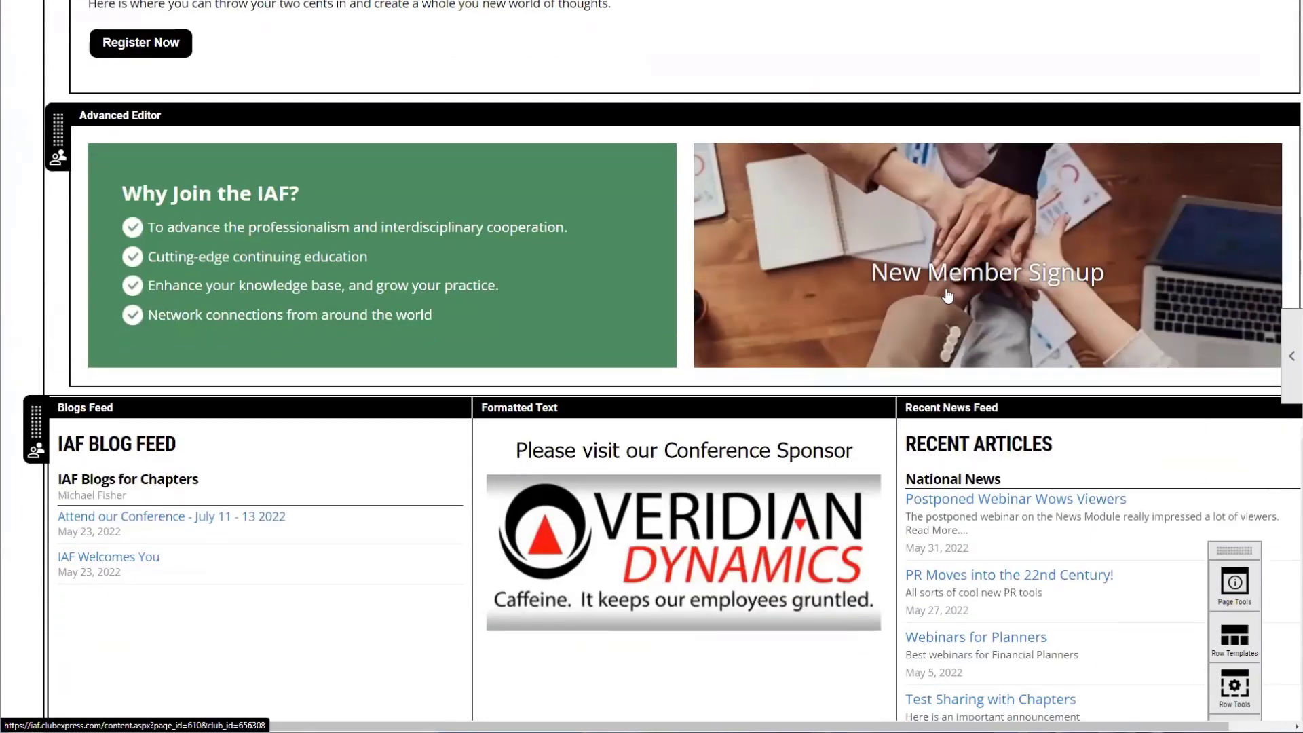
{"action": "scroll", "coordinate": [948, 296], "scroll_direction": "down", "scroll_amount": 4}
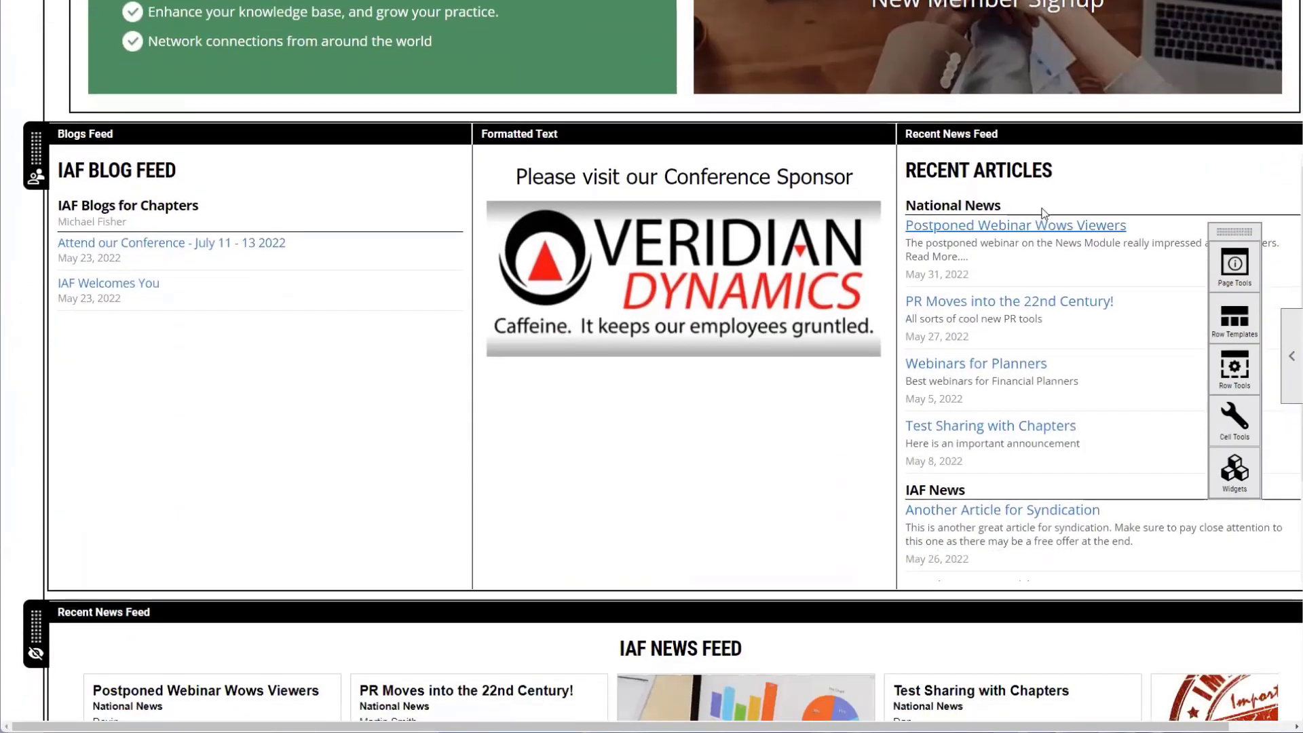
Step: Insert a blank 33/33/33 row above the Recent News Feed row and select its right cell
{"action": "left_click", "coordinate": [1232, 338]}
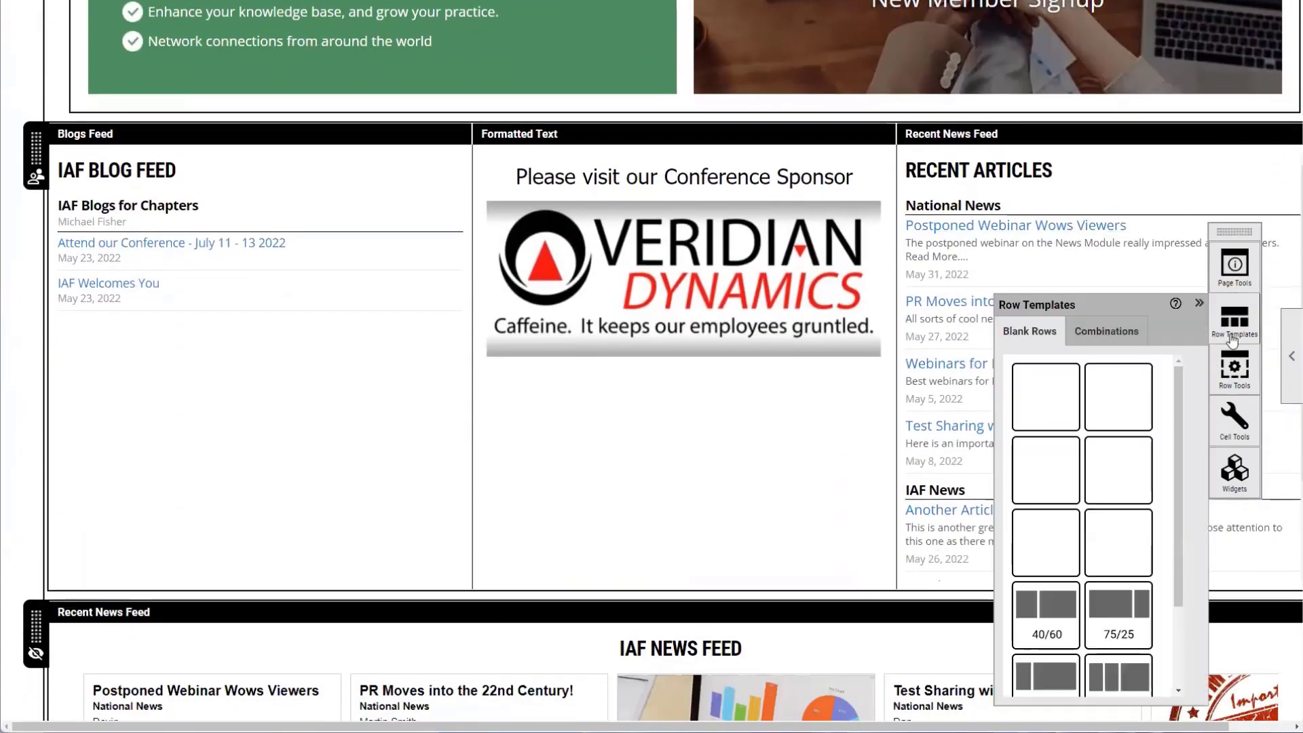
{"action": "scroll", "coordinate": [1106, 435], "scroll_direction": "down", "scroll_amount": 2}
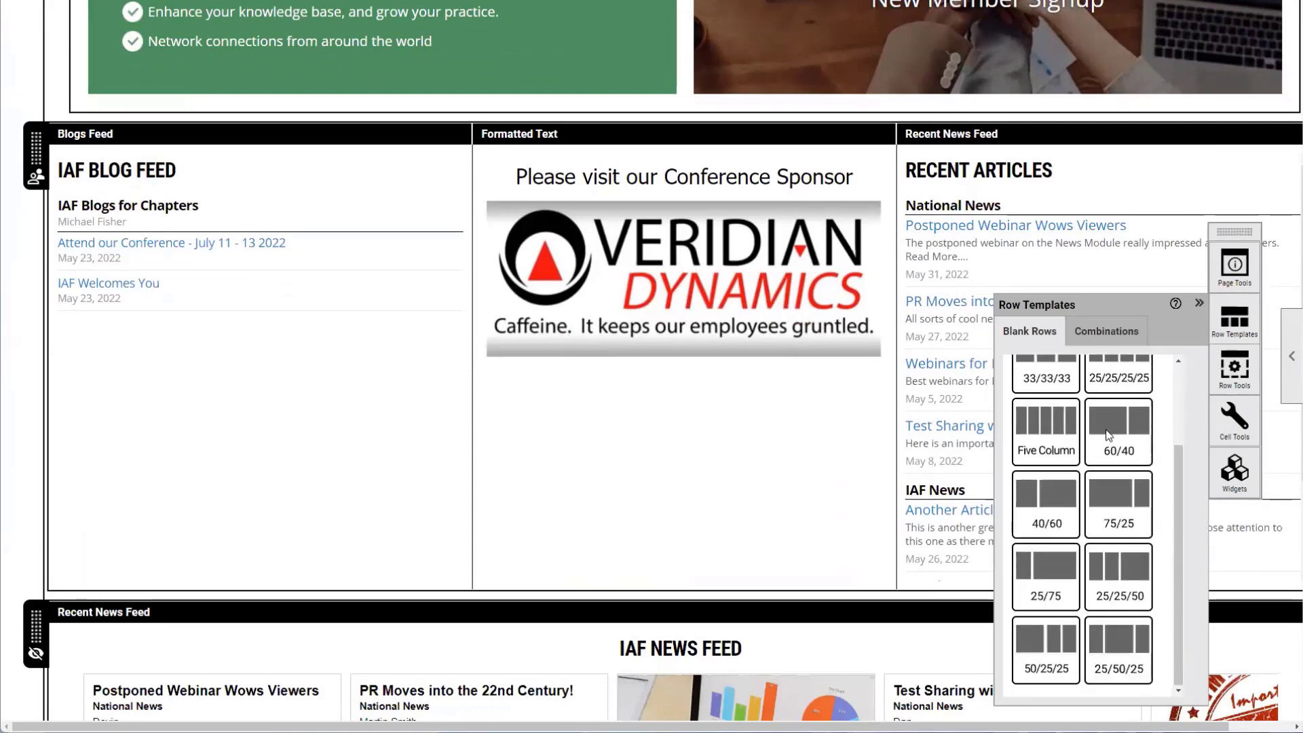
{"action": "scroll", "coordinate": [1065, 624], "scroll_direction": "up", "scroll_amount": 2}
{"action": "left_click_drag", "start_coordinate": [1065, 475], "coordinate": [678, 607]}
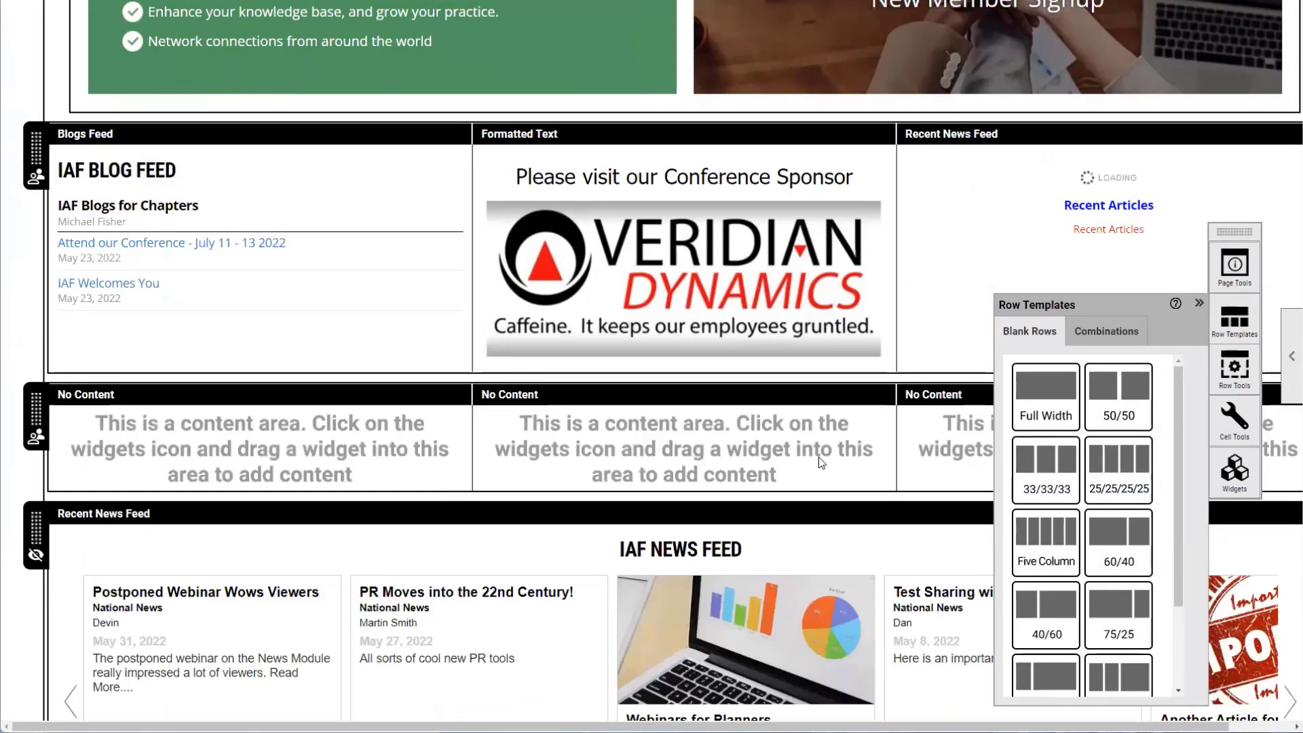
{"action": "scroll", "coordinate": [818, 458], "scroll_direction": "down", "scroll_amount": 6}
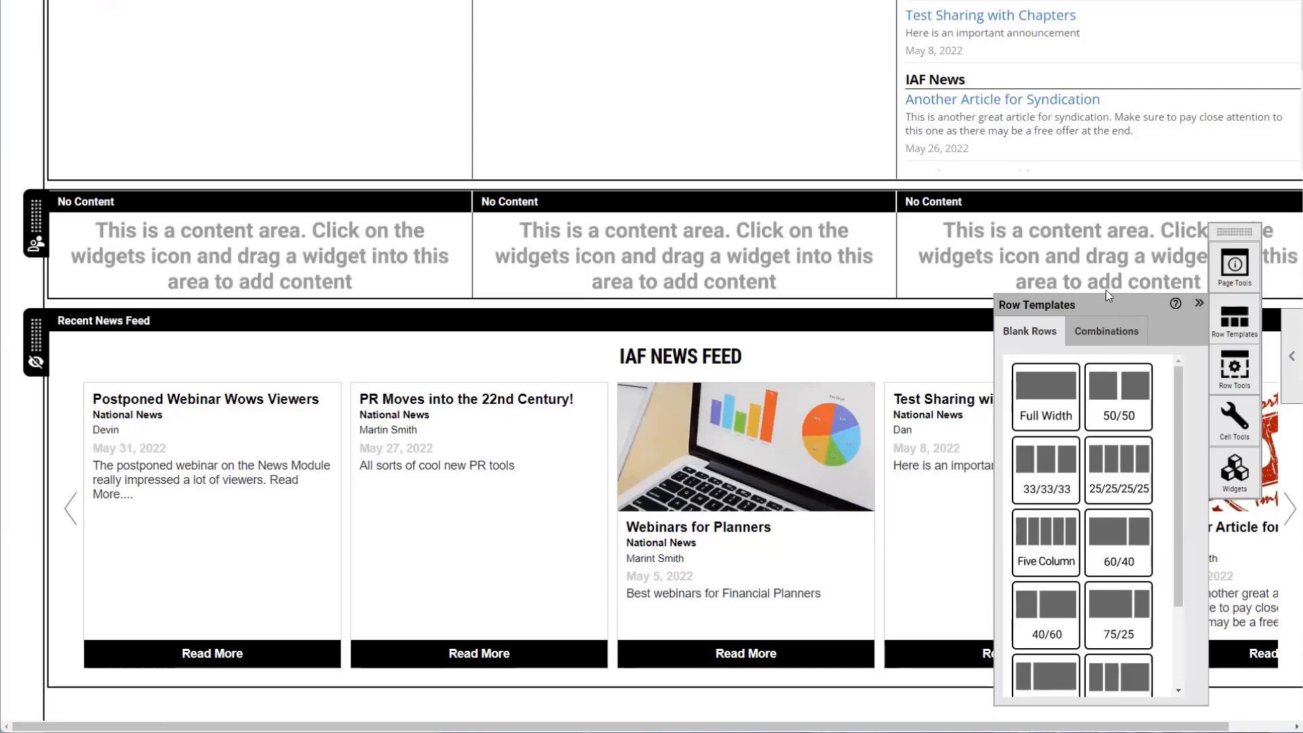
{"action": "left_click", "coordinate": [998, 253]}
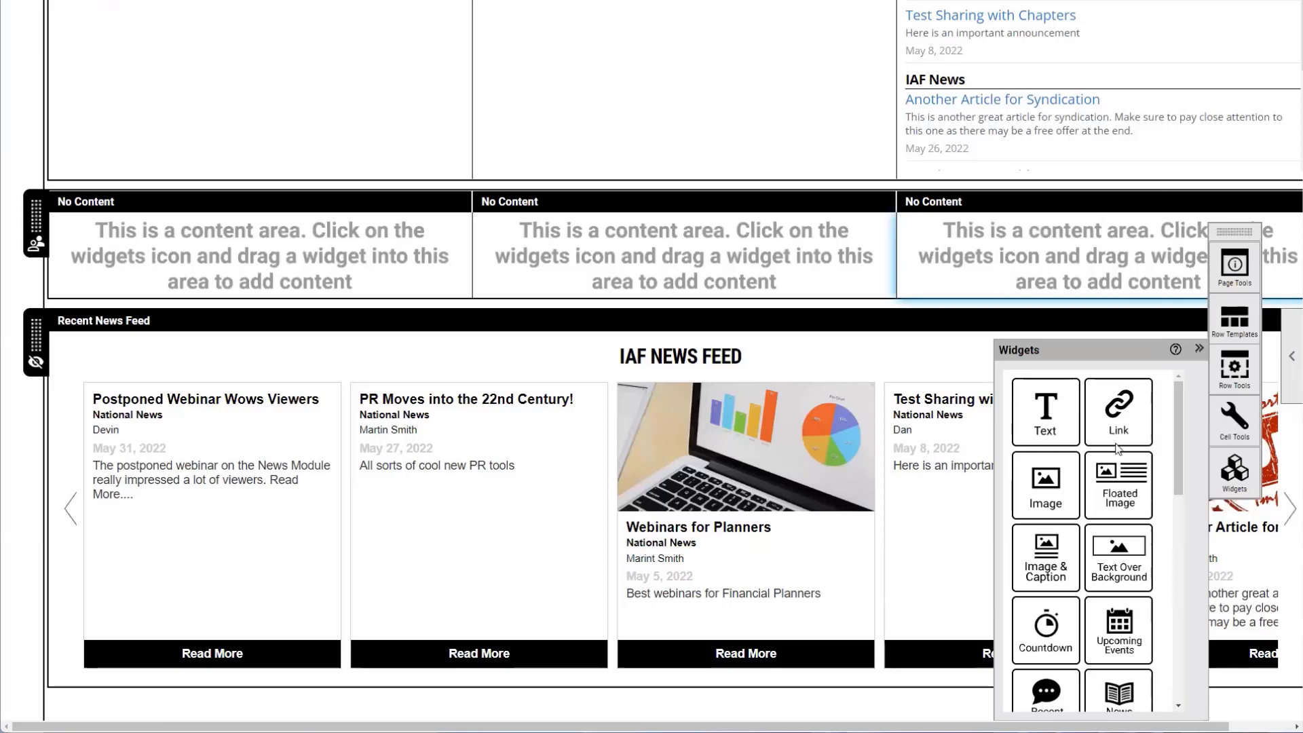
Step: Drag the News Feed widget into the new row's right No Content cell
{"action": "scroll", "coordinate": [1118, 448], "scroll_direction": "down", "scroll_amount": 4}
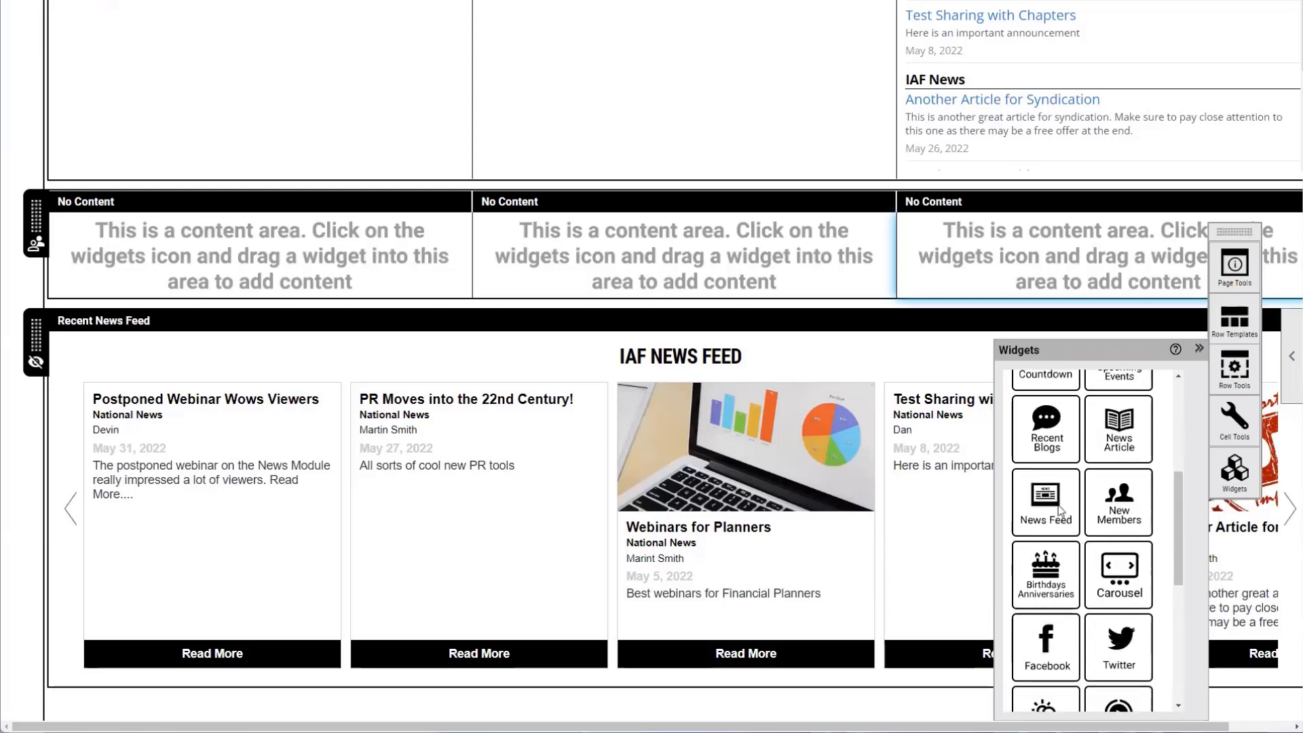
{"action": "left_click_drag", "start_coordinate": [1052, 499], "coordinate": [1009, 259]}
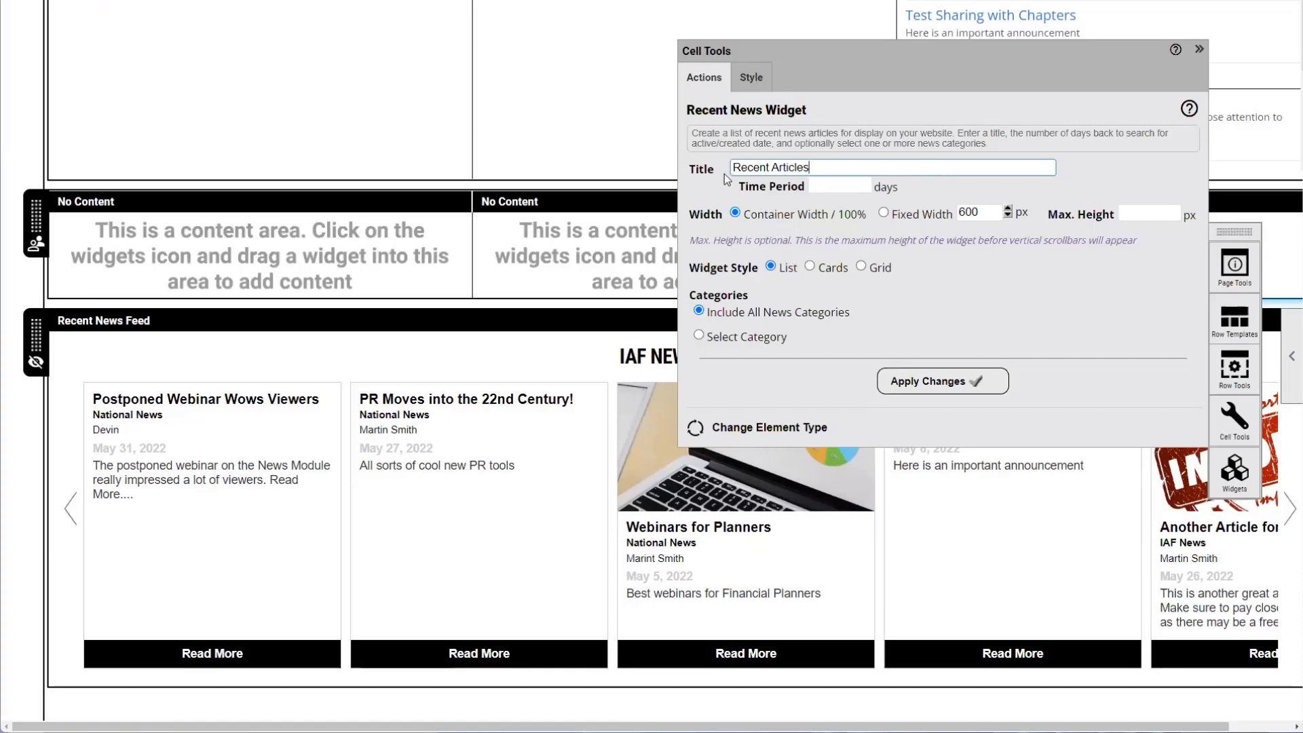
Step: Set a 140-day time period, keep Container Width, and enter a 500 max height
{"action": "left_click", "coordinate": [837, 187]}
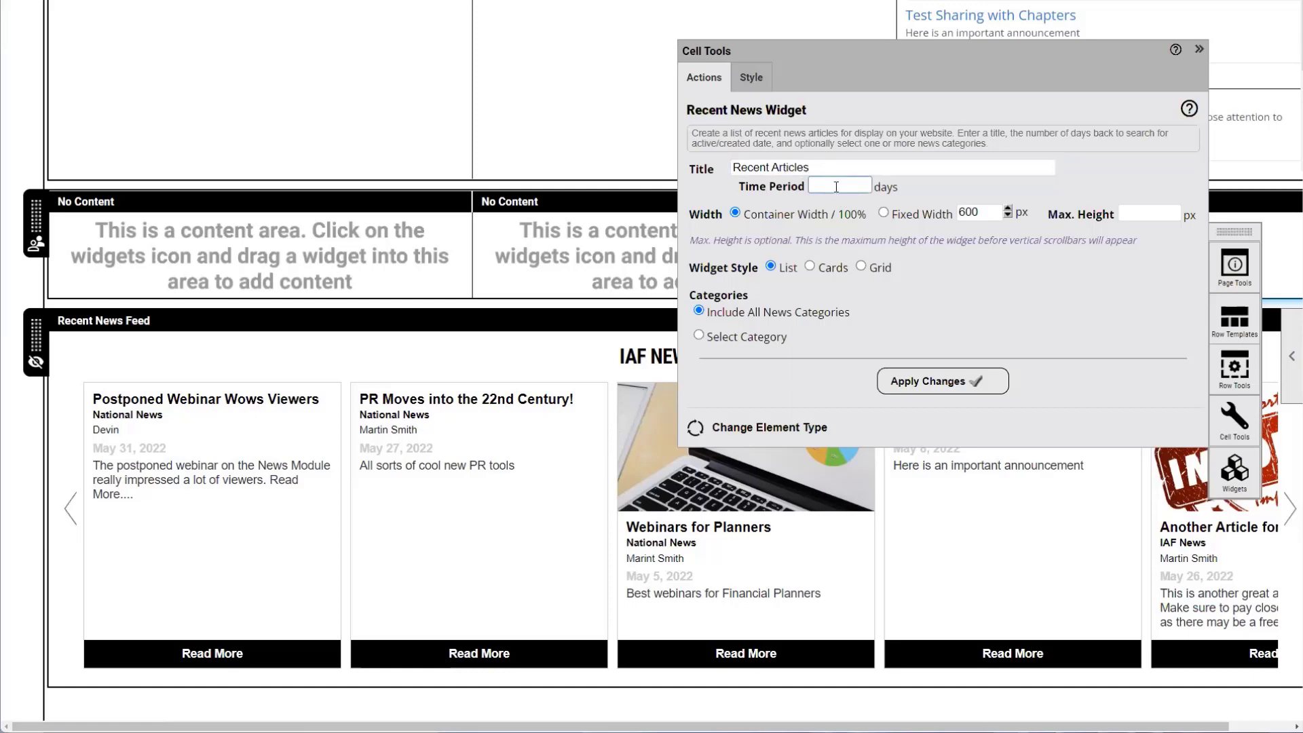
{"action": "type", "text": "140"}
{"action": "left_click", "coordinate": [884, 214]}
{"action": "left_click", "coordinate": [734, 214]}
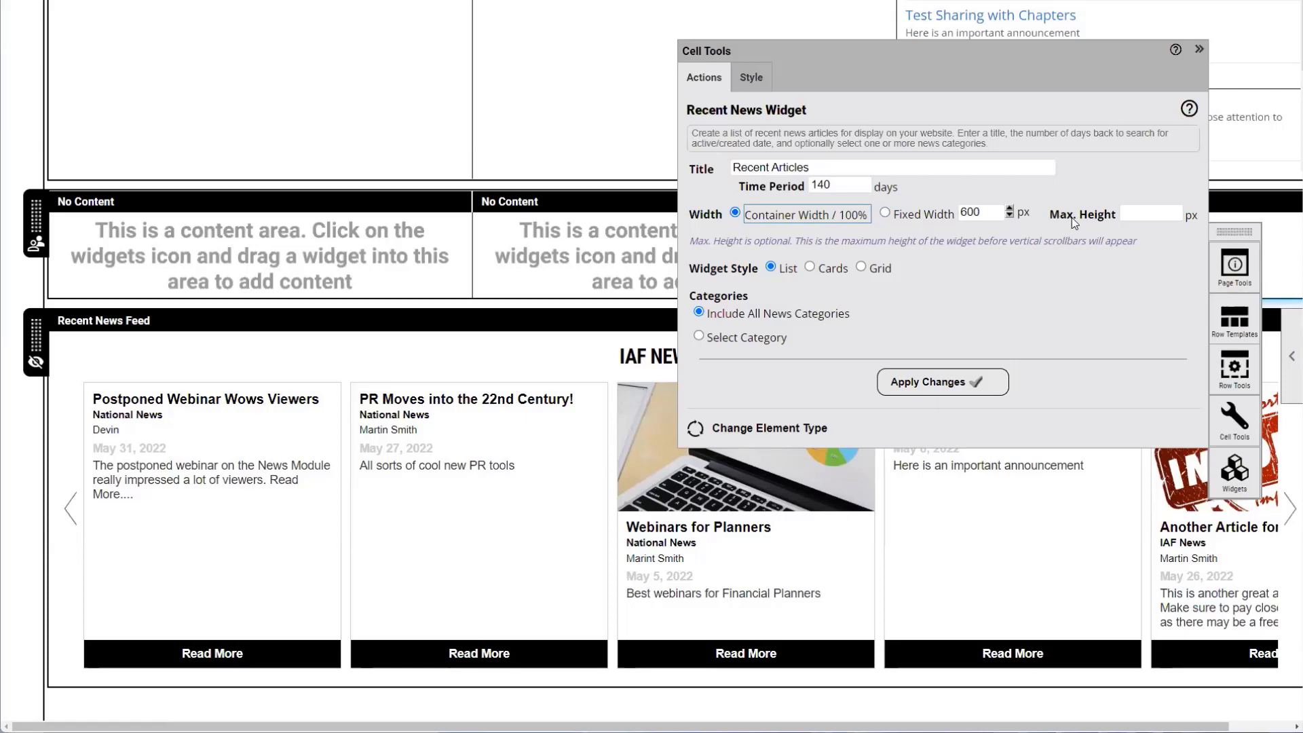
{"action": "left_click", "coordinate": [1140, 213]}
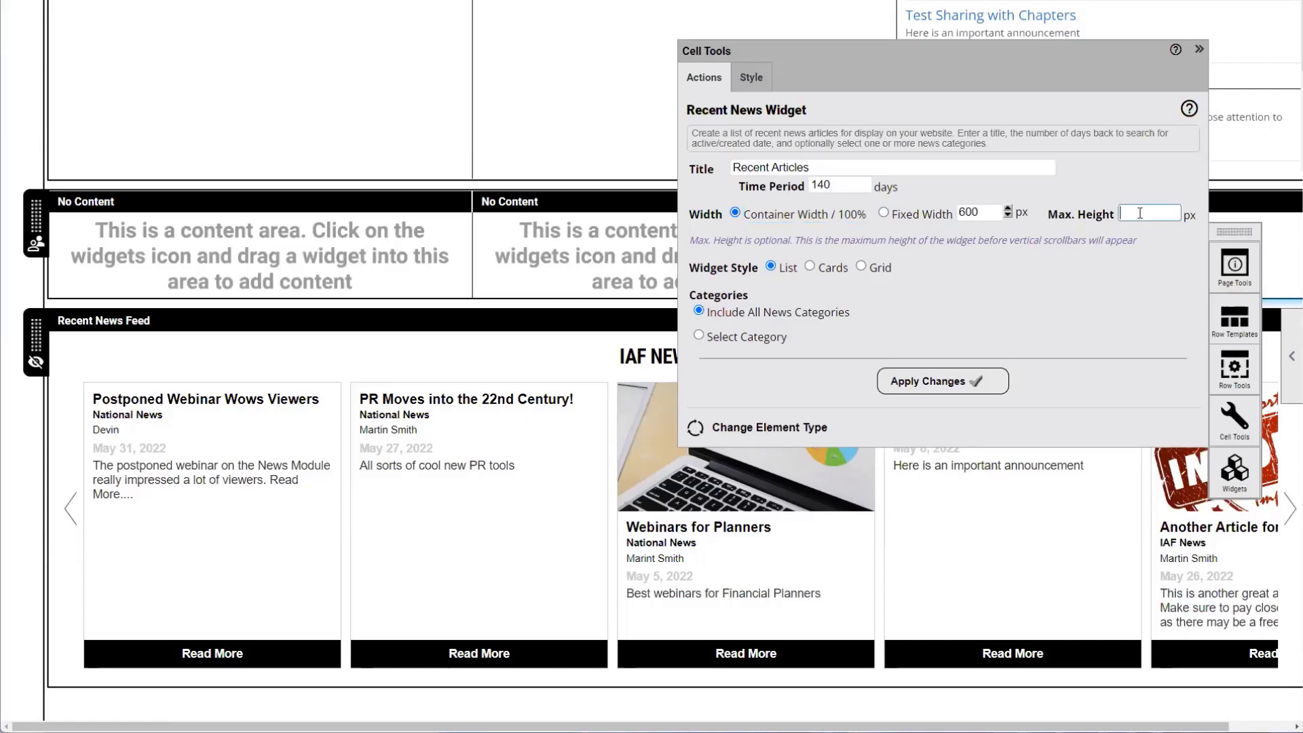
{"action": "type", "text": "500"}
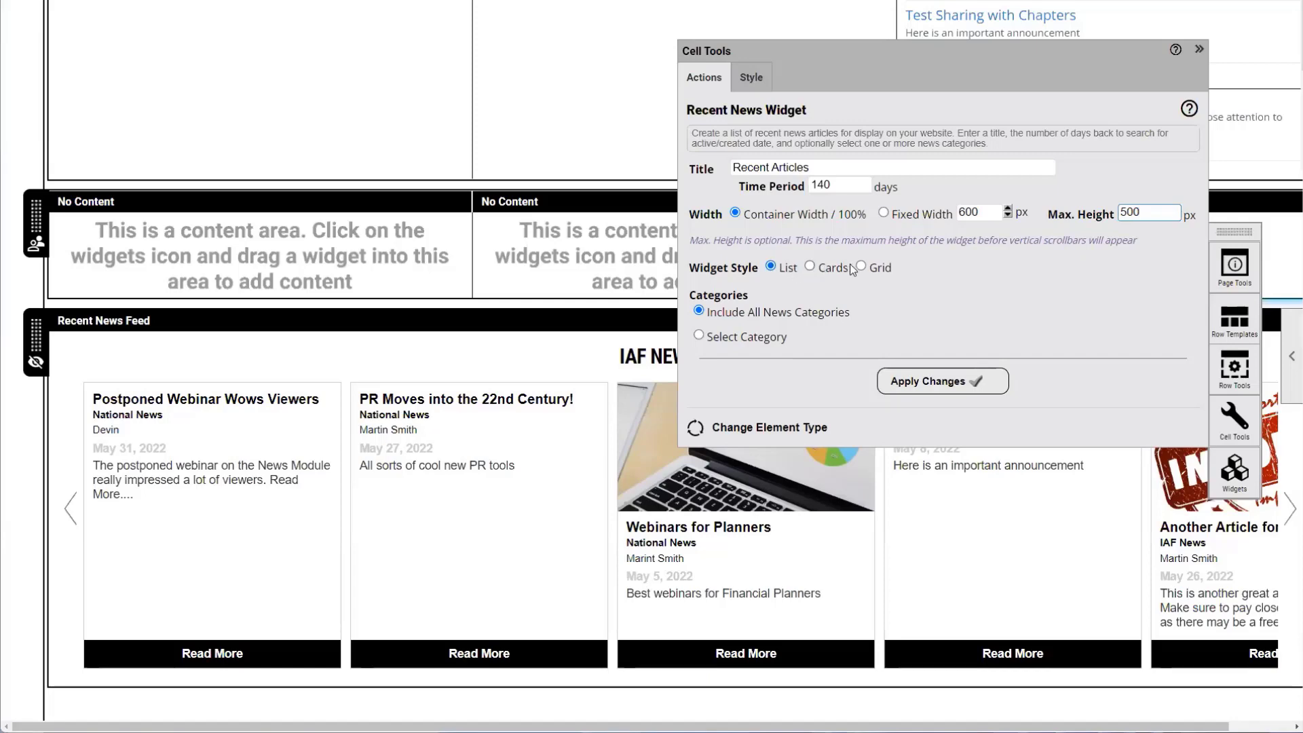
Step: Choose the Cards style with all news categories included and apply the changes
{"action": "left_click", "coordinate": [810, 266]}
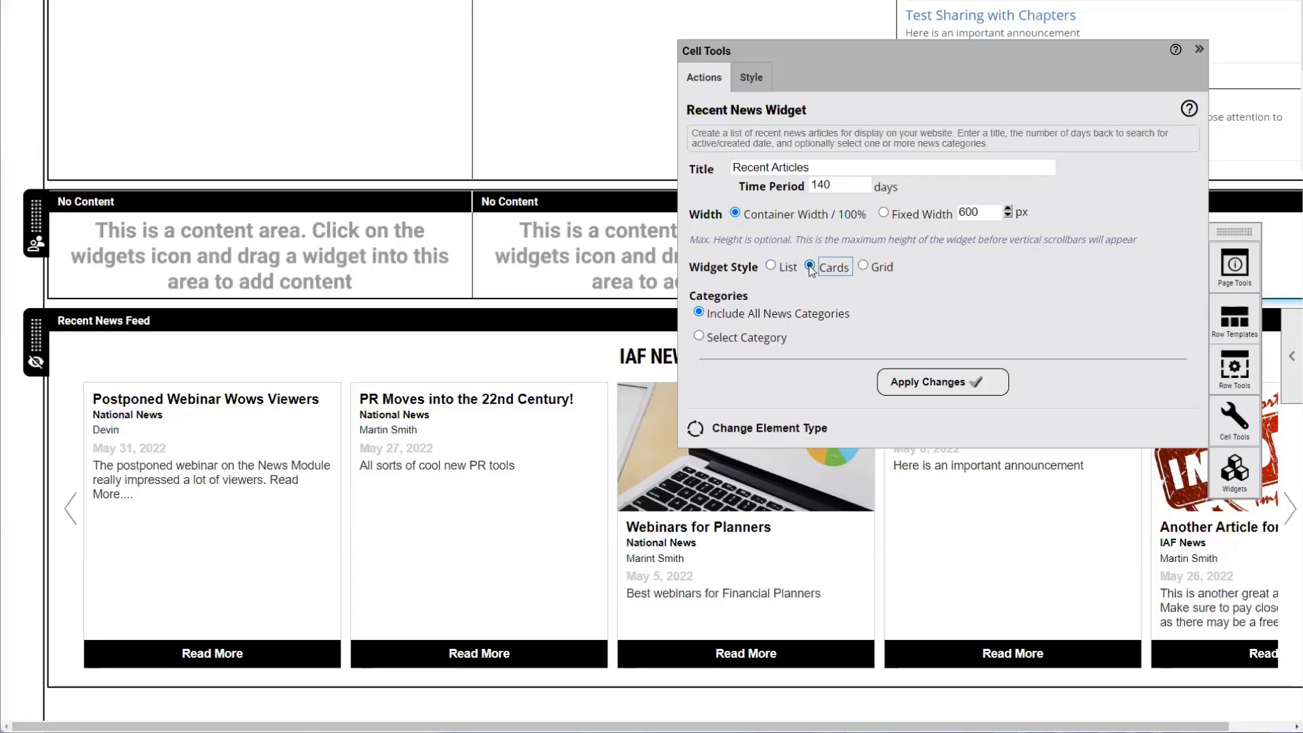
{"action": "left_click", "coordinate": [699, 335]}
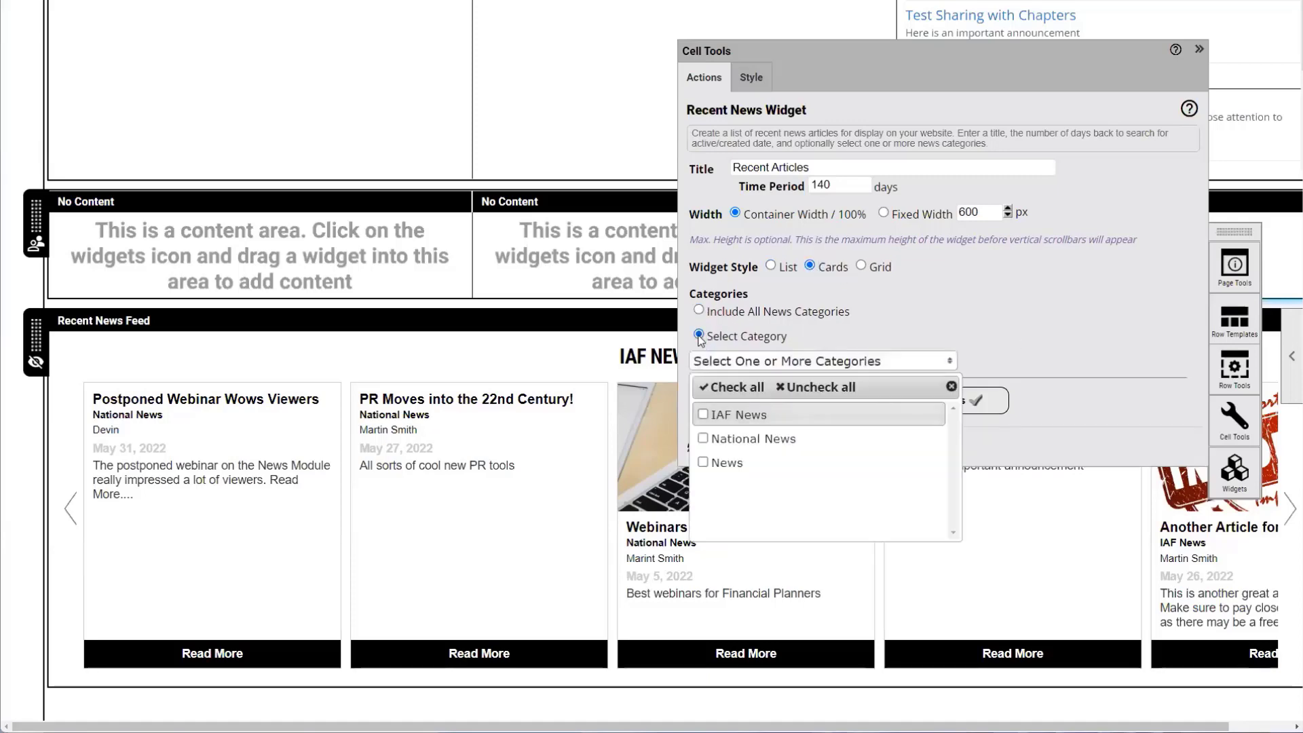
{"action": "left_click", "coordinate": [706, 316]}
{"action": "left_click", "coordinate": [704, 314]}
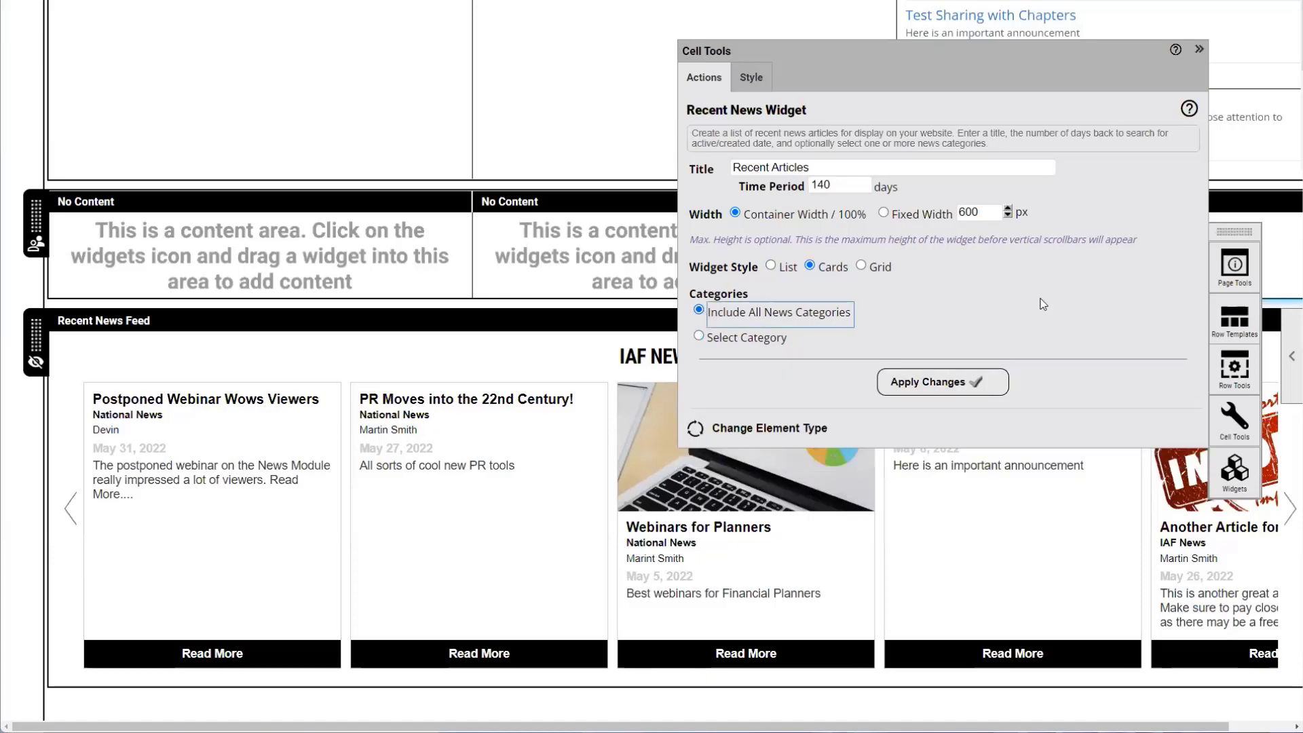
{"action": "left_click", "coordinate": [964, 378]}
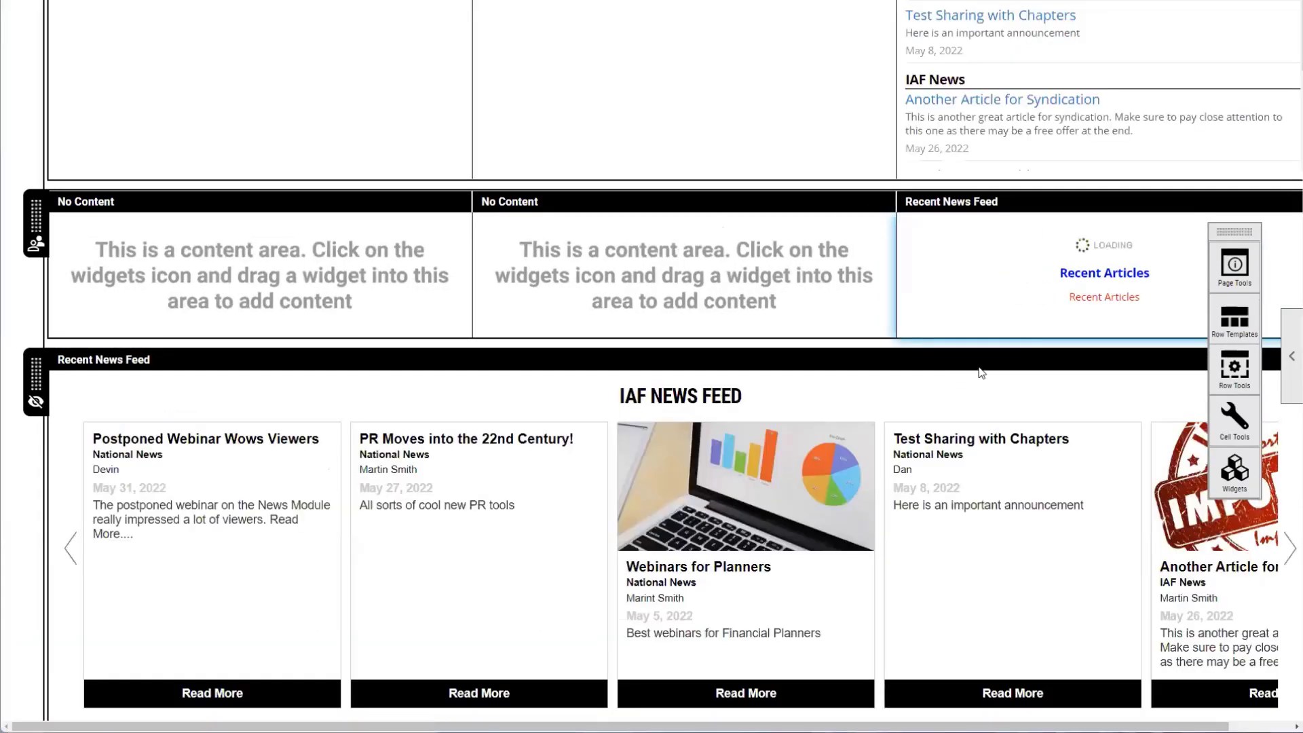
{"action": "scroll", "coordinate": [1155, 307], "scroll_direction": "down", "scroll_amount": 1}
{"action": "scroll", "coordinate": [1155, 309], "scroll_direction": "down", "scroll_amount": 2}
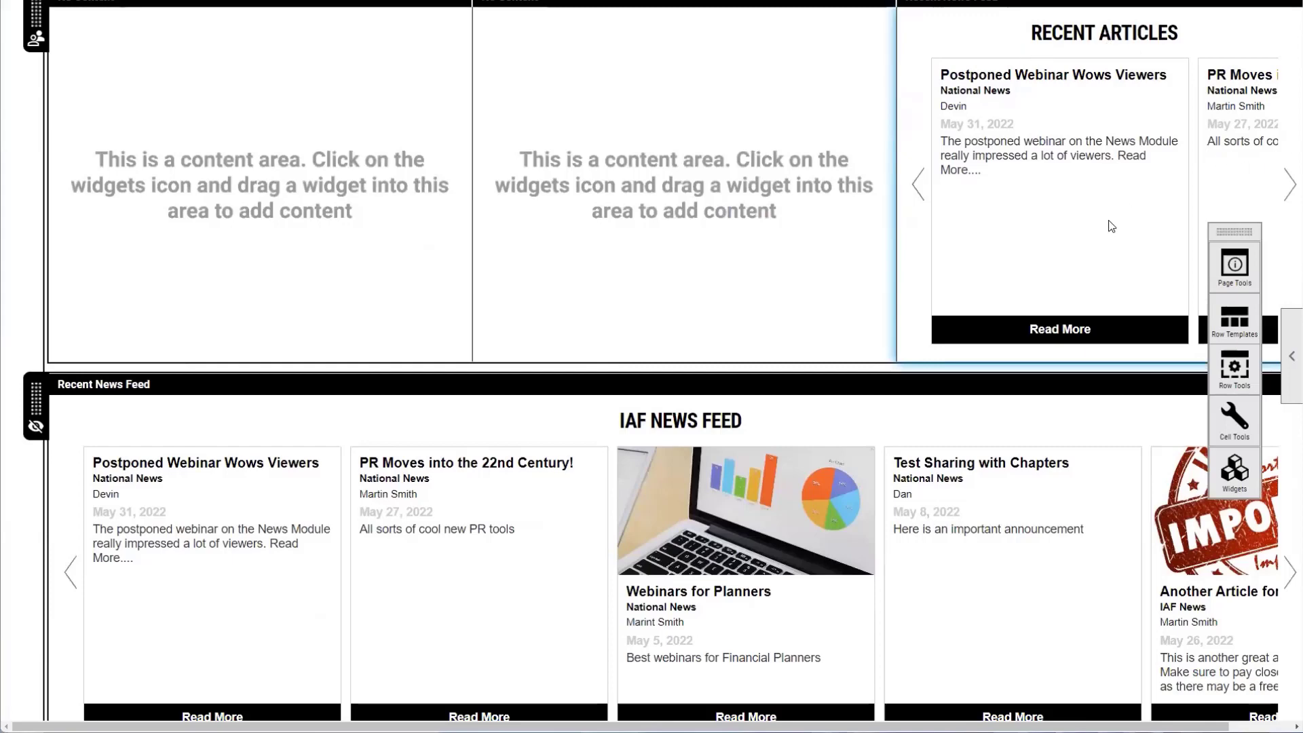
{"action": "left_click", "coordinate": [1285, 185]}
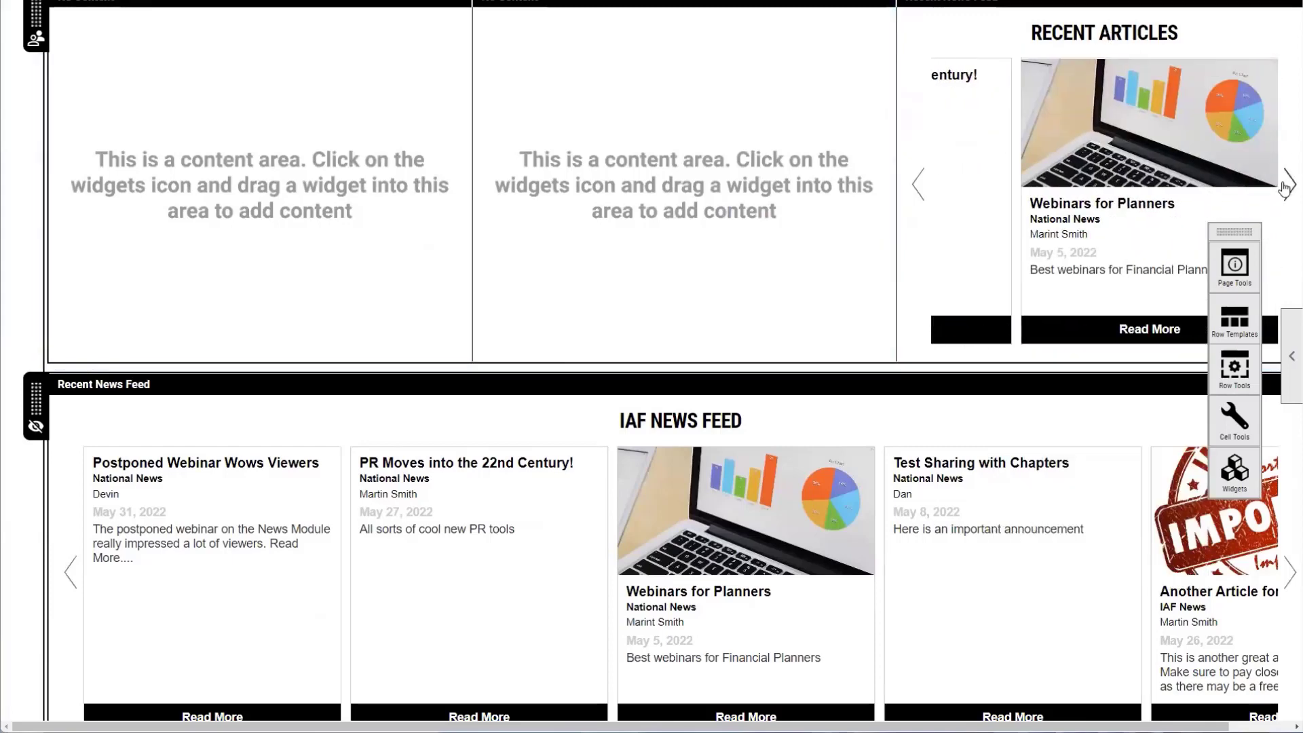
{"action": "left_click", "coordinate": [1214, 71]}
{"action": "left_click_drag", "start_coordinate": [1065, 25], "coordinate": [464, 176]}
{"action": "scroll", "coordinate": [1278, 370], "scroll_direction": "up", "scroll_amount": 2}
{"action": "scroll", "coordinate": [1277, 370], "scroll_direction": "down", "scroll_amount": 1}
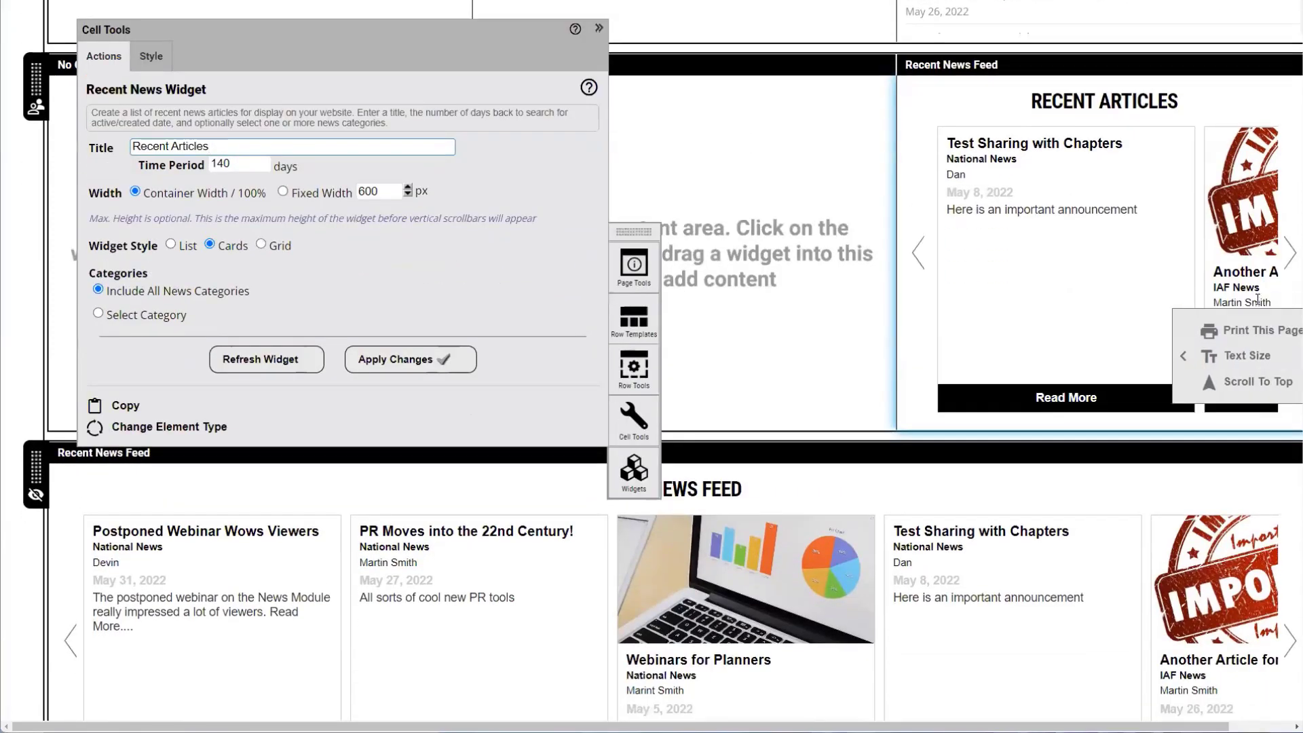
{"action": "left_click", "coordinate": [1289, 252]}
{"action": "left_click", "coordinate": [1289, 252]}
{"action": "left_click", "coordinate": [1289, 253]}
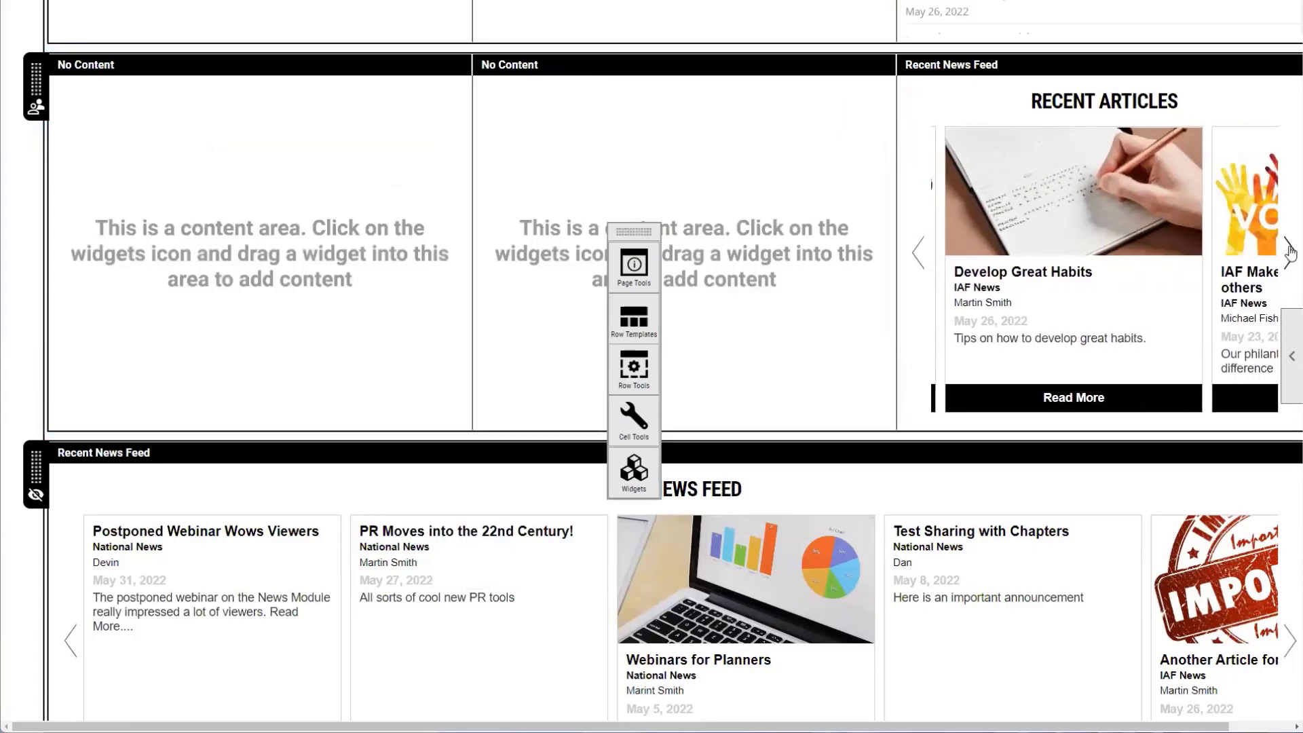
{"action": "left_click", "coordinate": [1289, 253]}
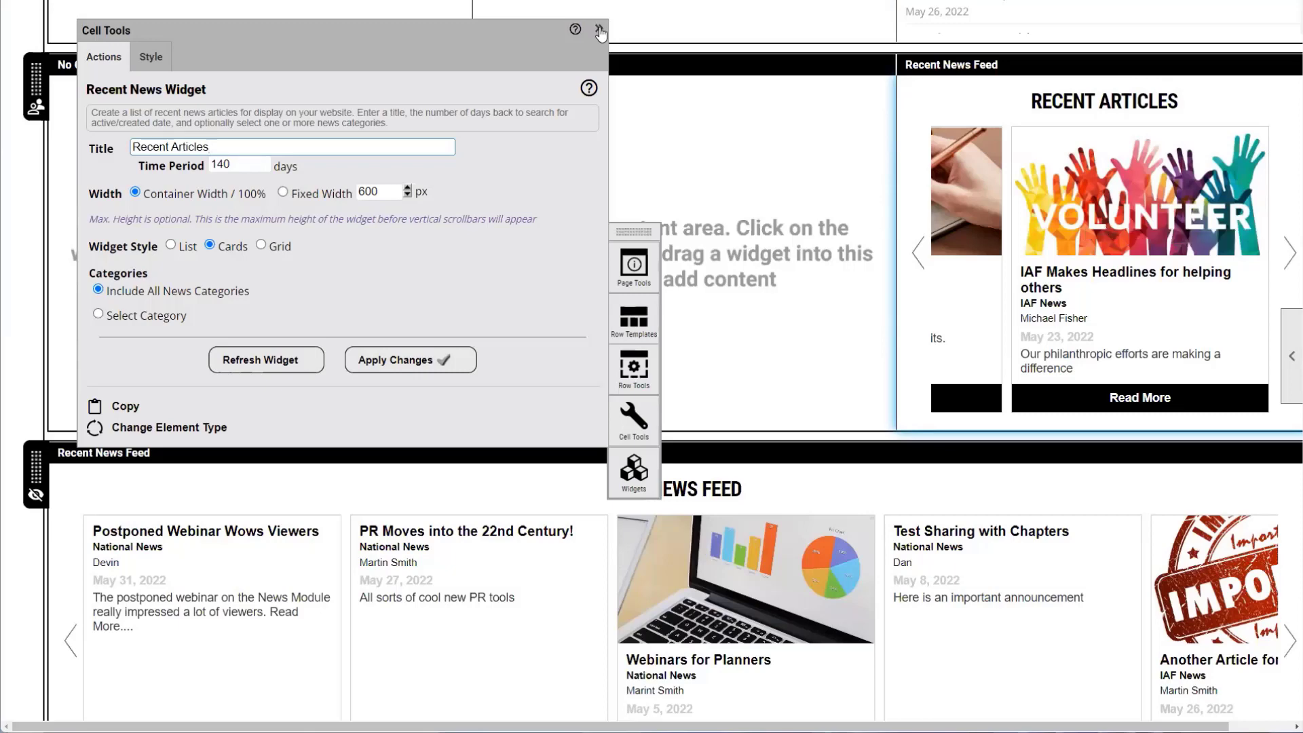
{"action": "key", "text": "Escape"}
{"action": "scroll", "coordinate": [1153, 287], "scroll_direction": "up", "scroll_amount": 1}
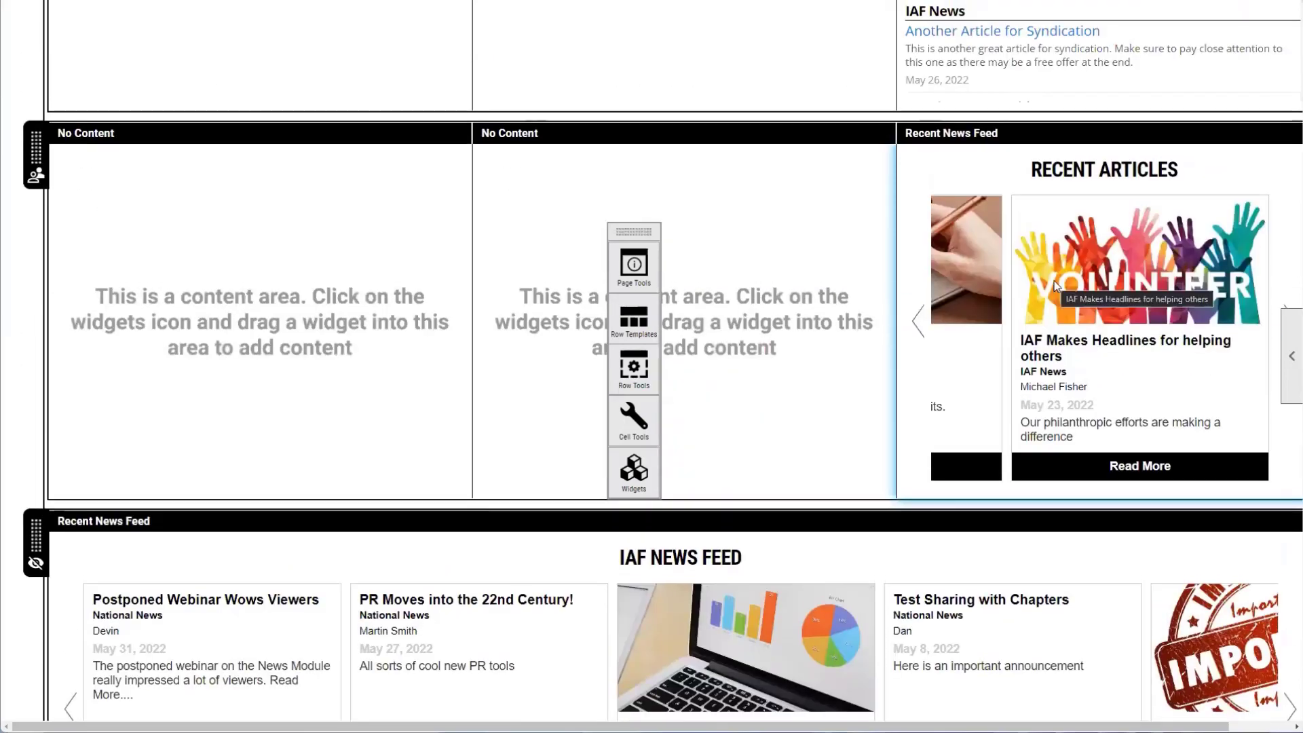
{"action": "scroll", "coordinate": [1053, 284], "scroll_direction": "up", "scroll_amount": 1}
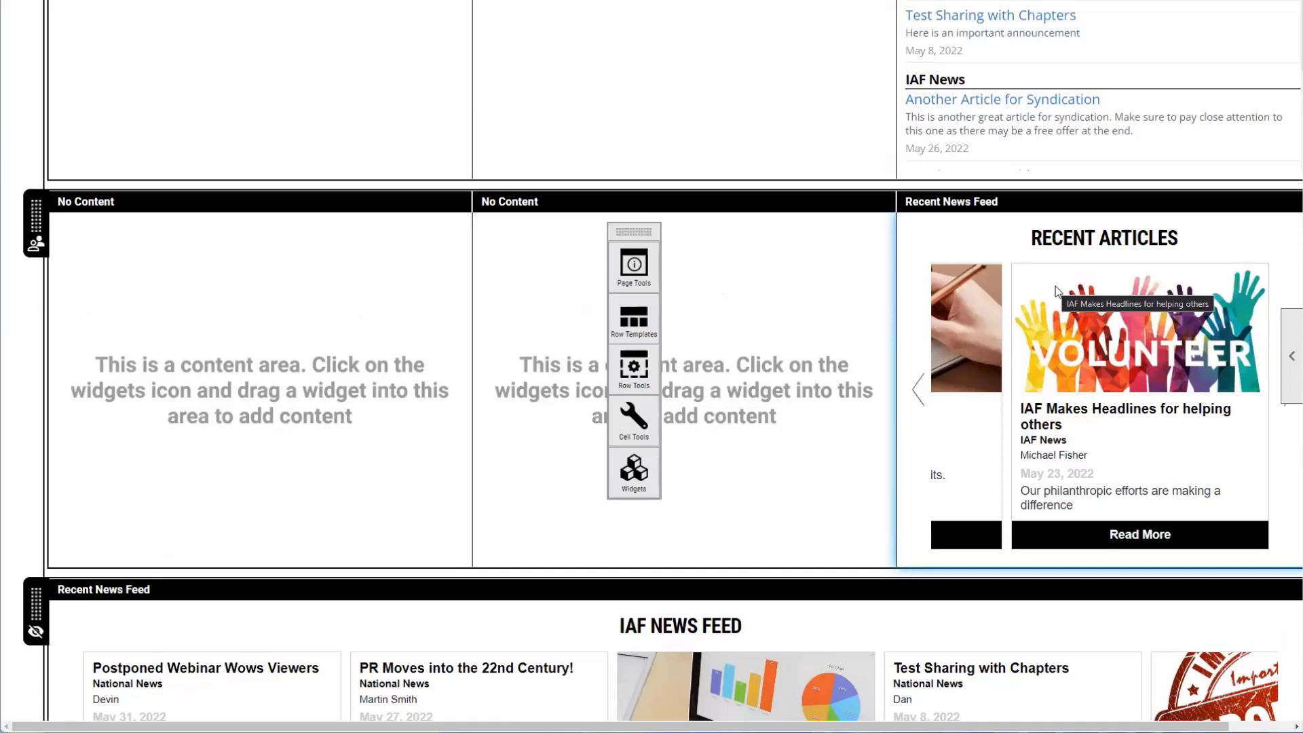
{"action": "scroll", "coordinate": [1056, 290], "scroll_direction": "up", "scroll_amount": 15}
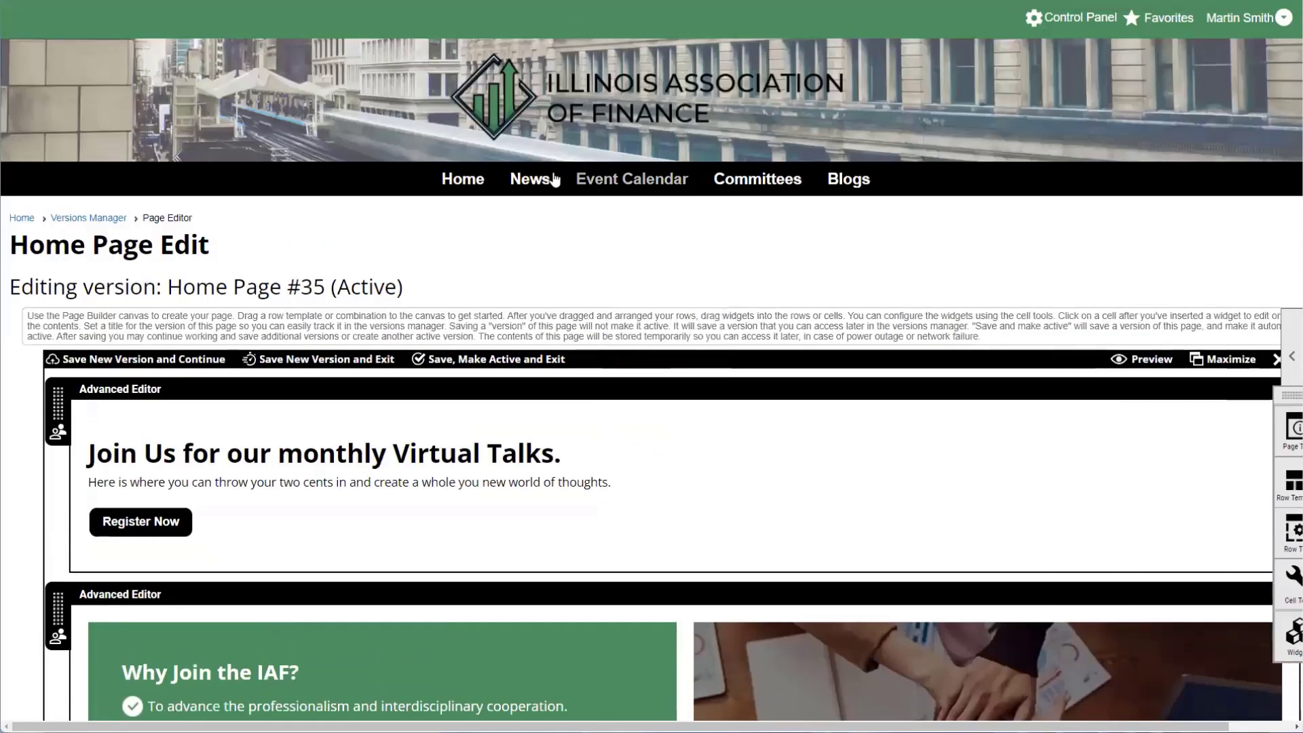
Step: Open the Control Panel's Communications module configuration
{"action": "left_click", "coordinate": [1065, 24]}
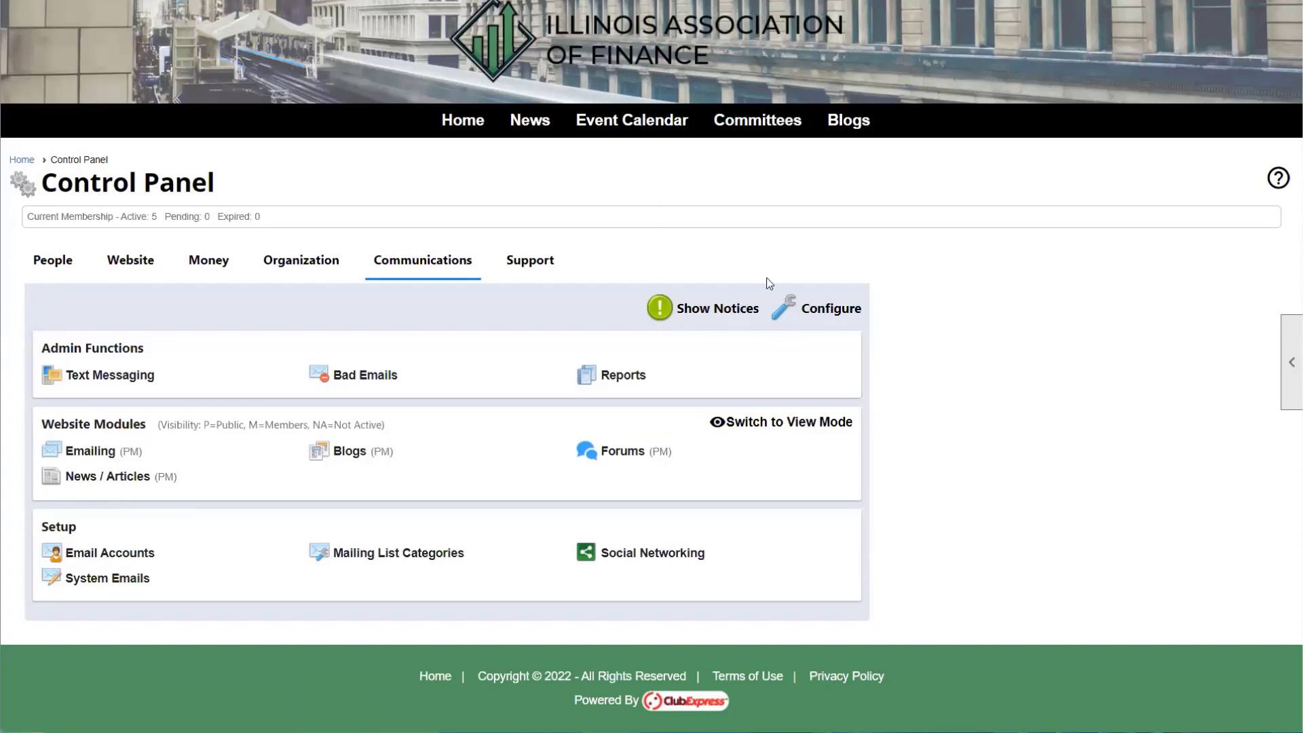
{"action": "left_click", "coordinate": [830, 310]}
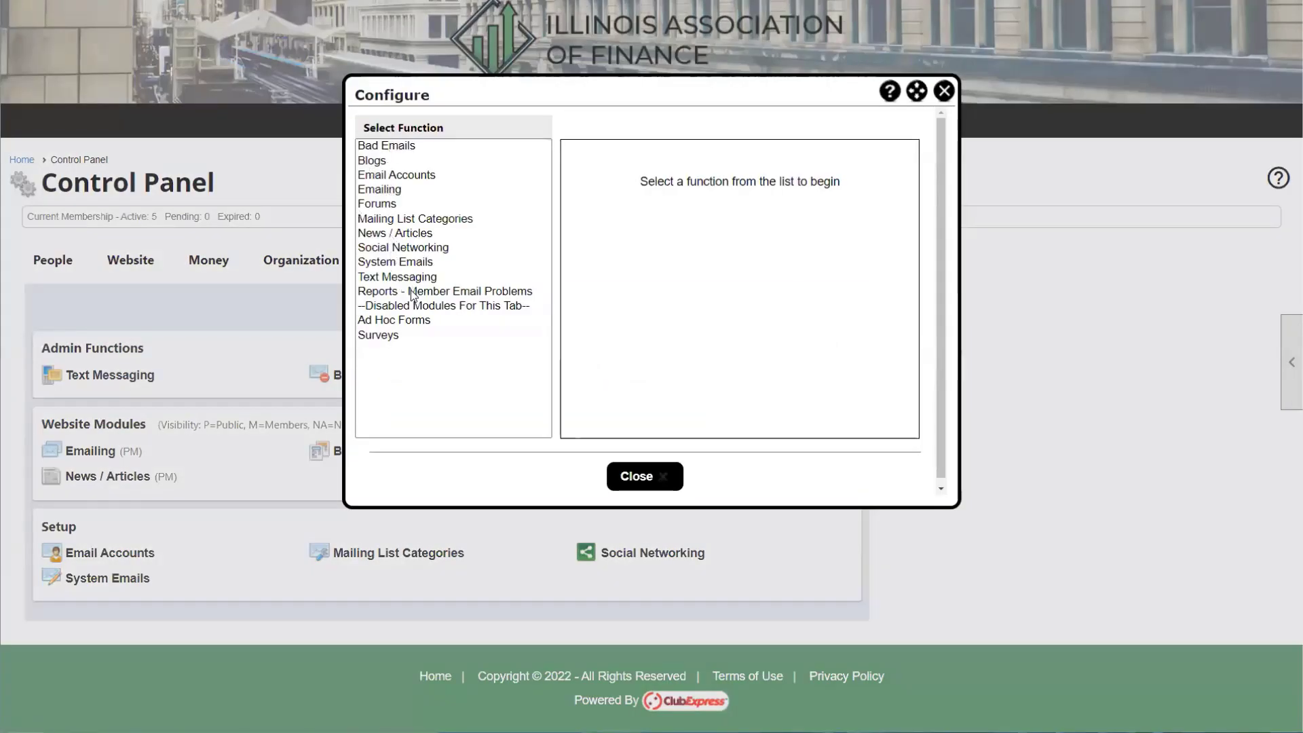
Step: Browse the module list and open the News / Articles settings
{"action": "left_click", "coordinate": [382, 311]}
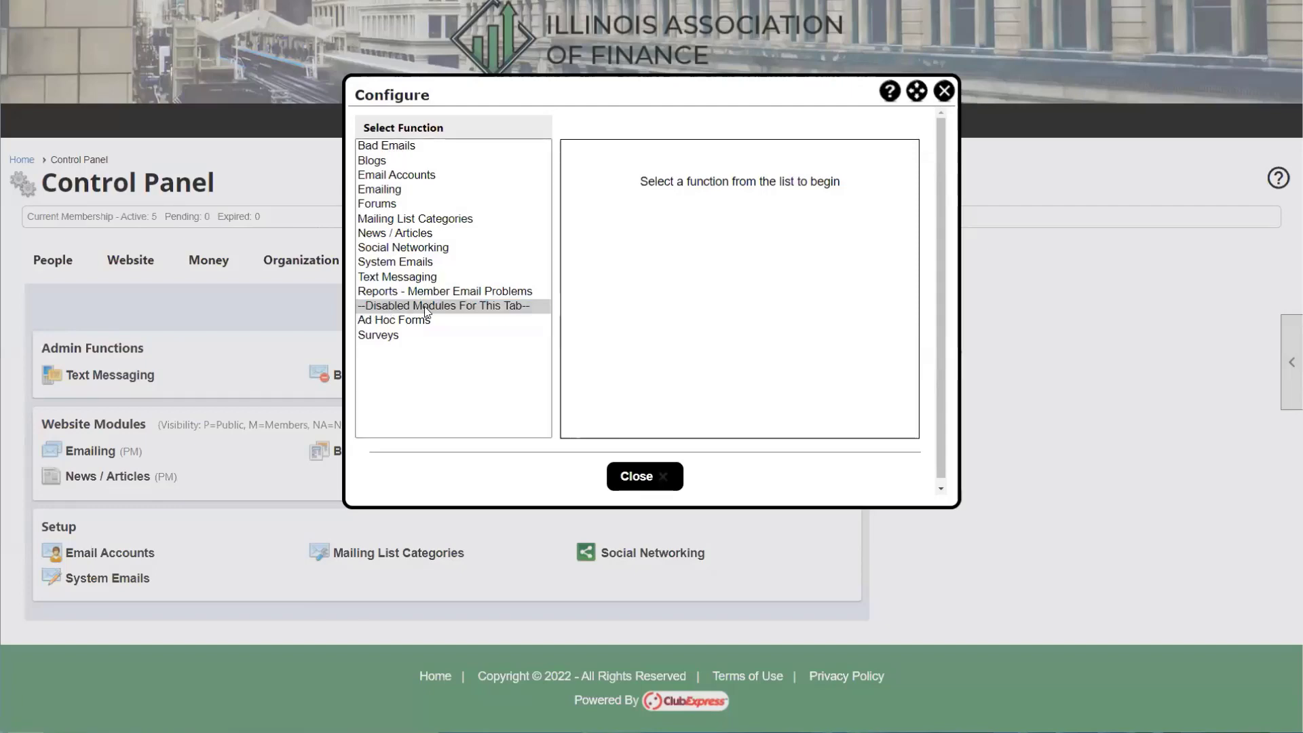
{"action": "left_click", "coordinate": [397, 324]}
{"action": "left_click", "coordinate": [397, 332]}
{"action": "left_click", "coordinate": [397, 323]}
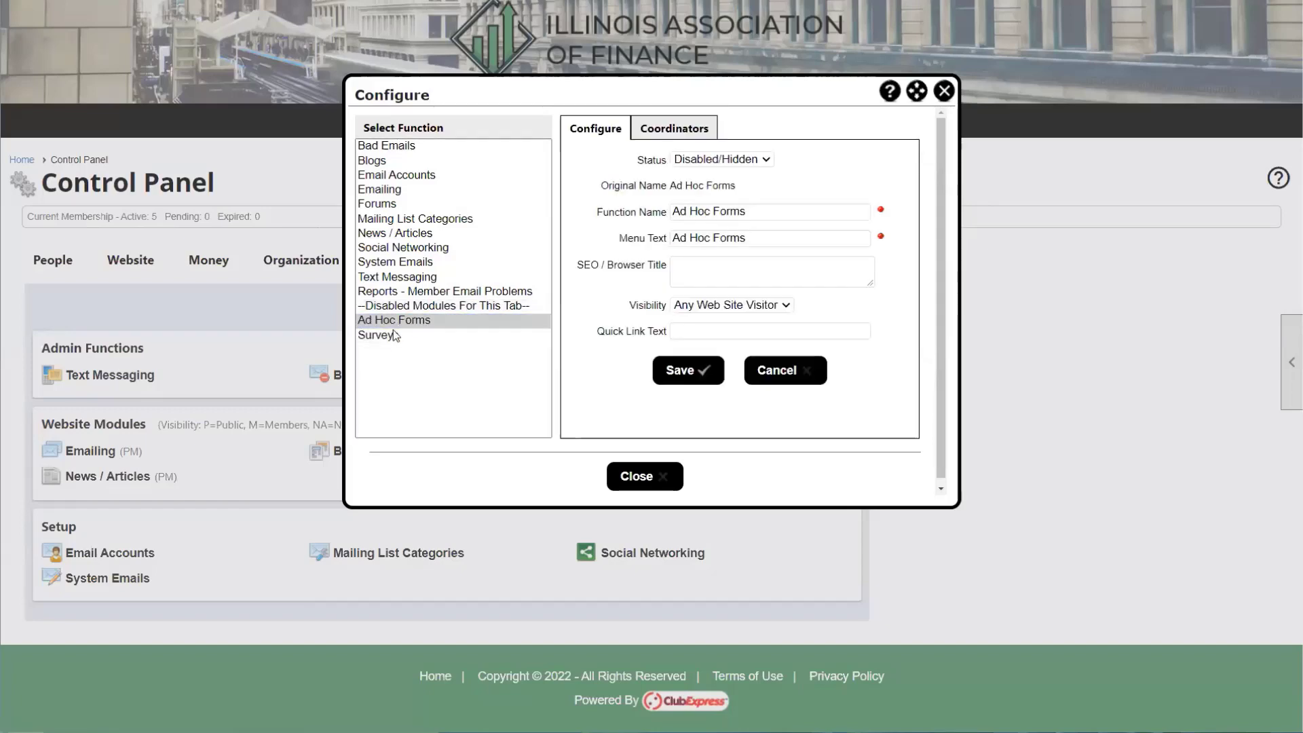
{"action": "left_click", "coordinate": [426, 236]}
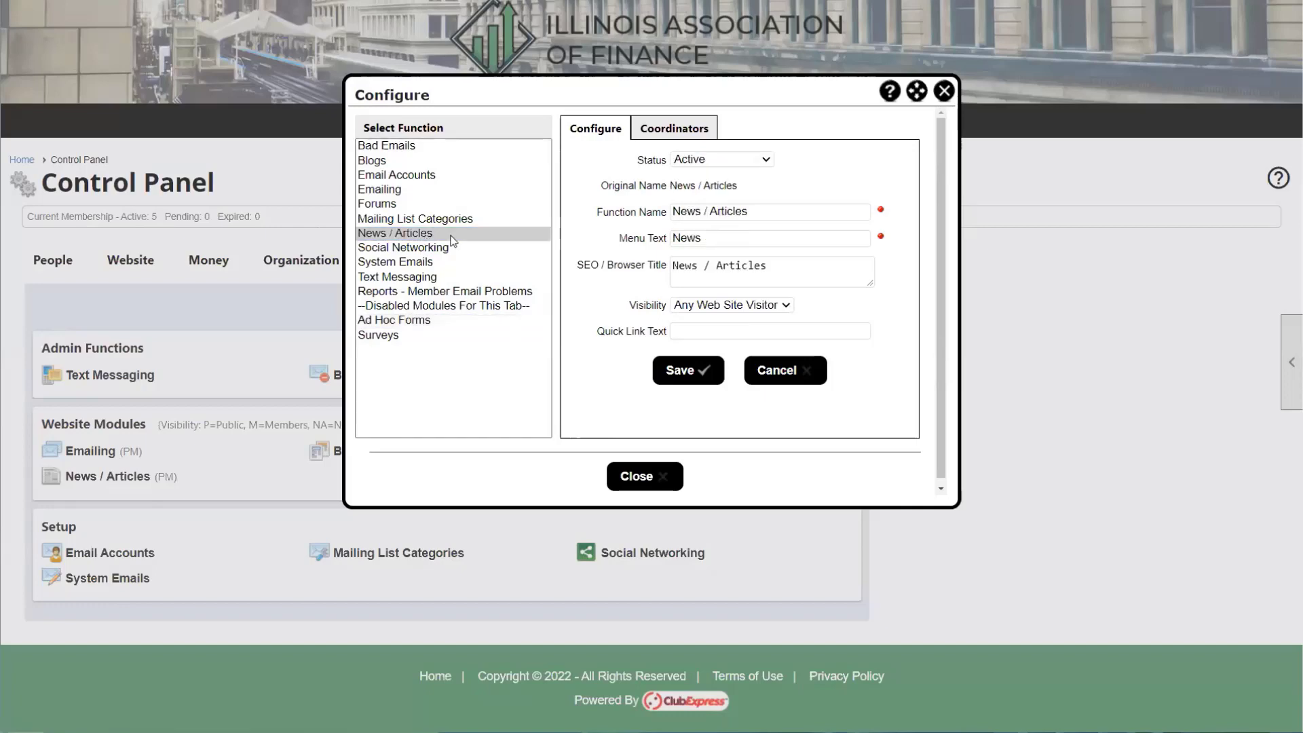
Step: Set the News module status to Disabled/Hidden and save it
{"action": "left_click", "coordinate": [735, 162]}
{"action": "left_click", "coordinate": [714, 204]}
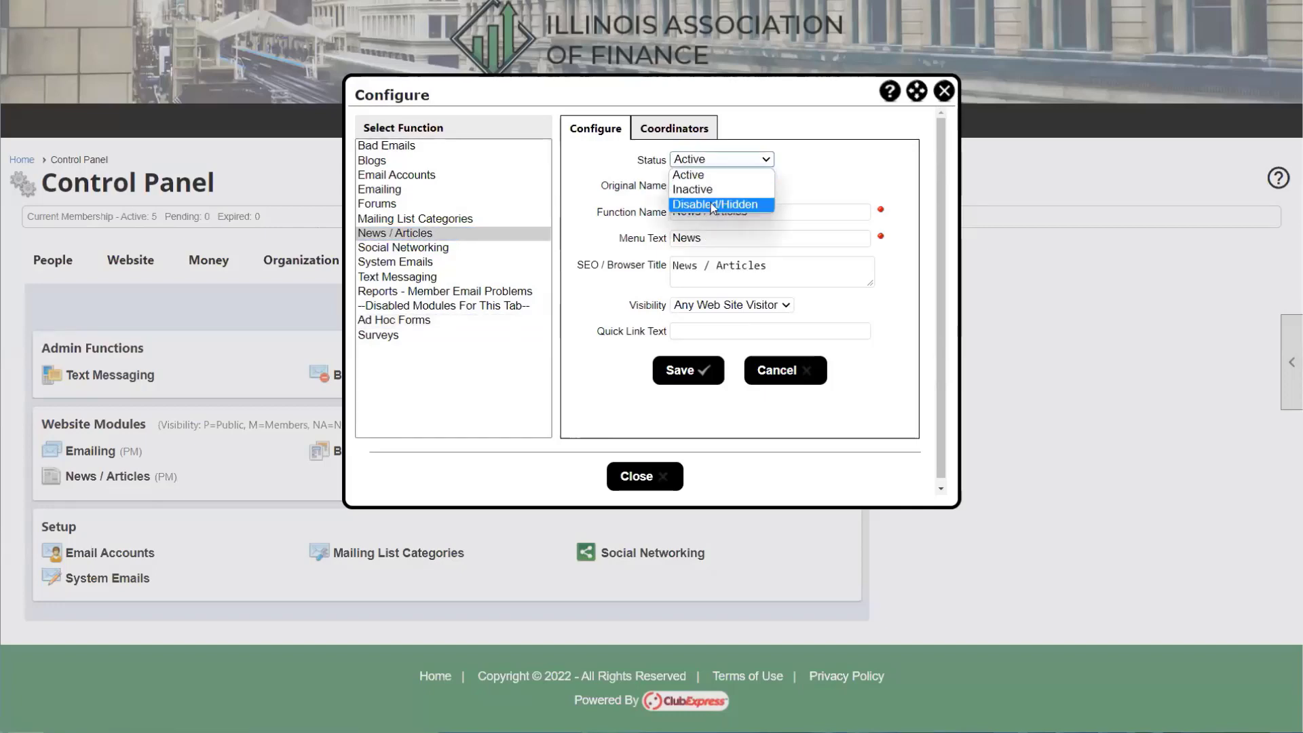
{"action": "left_click", "coordinate": [687, 380]}
{"action": "left_click", "coordinate": [647, 354]}
Step: Reopen the News module and save its status back to Active
{"action": "left_click", "coordinate": [393, 306]}
{"action": "left_click", "coordinate": [391, 322]}
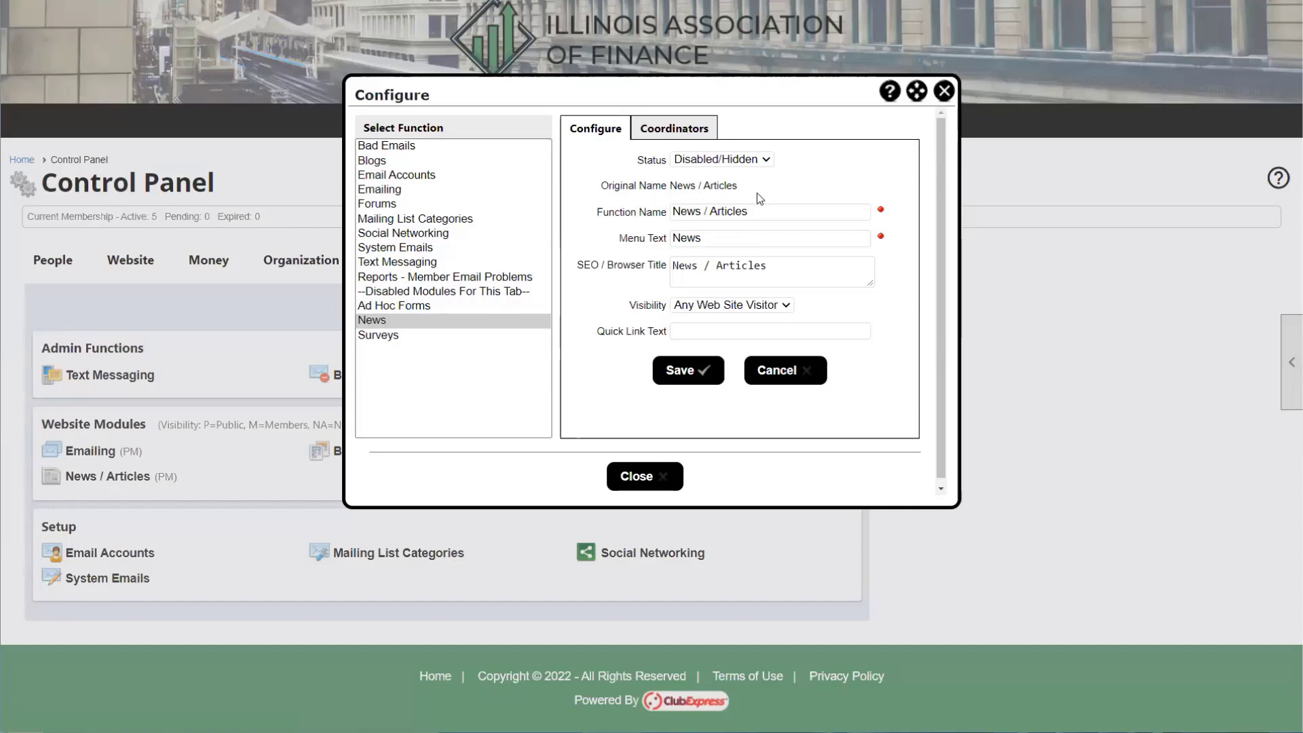
{"action": "left_click", "coordinate": [752, 160]}
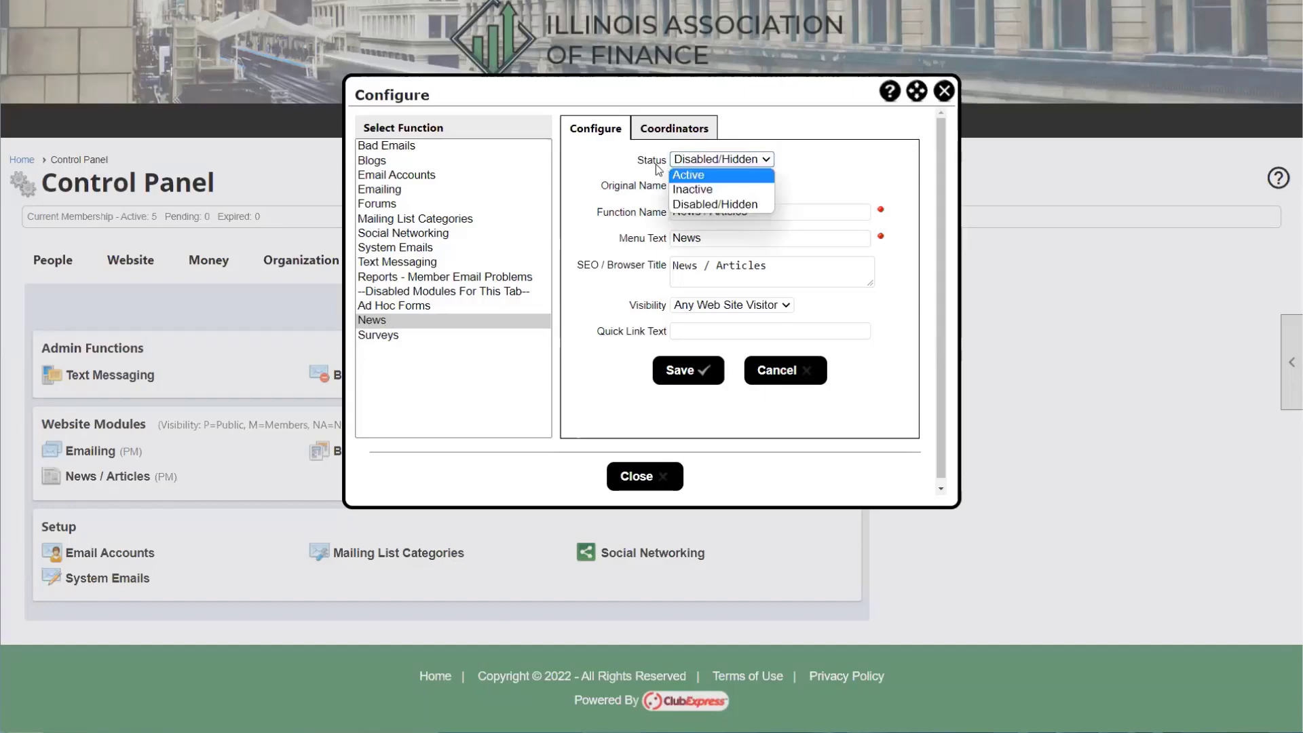
{"action": "left_click", "coordinate": [677, 163]}
{"action": "left_click", "coordinate": [701, 161]}
{"action": "key", "text": "Return"}
{"action": "left_click", "coordinate": [680, 370]}
{"action": "left_click", "coordinate": [646, 343]}
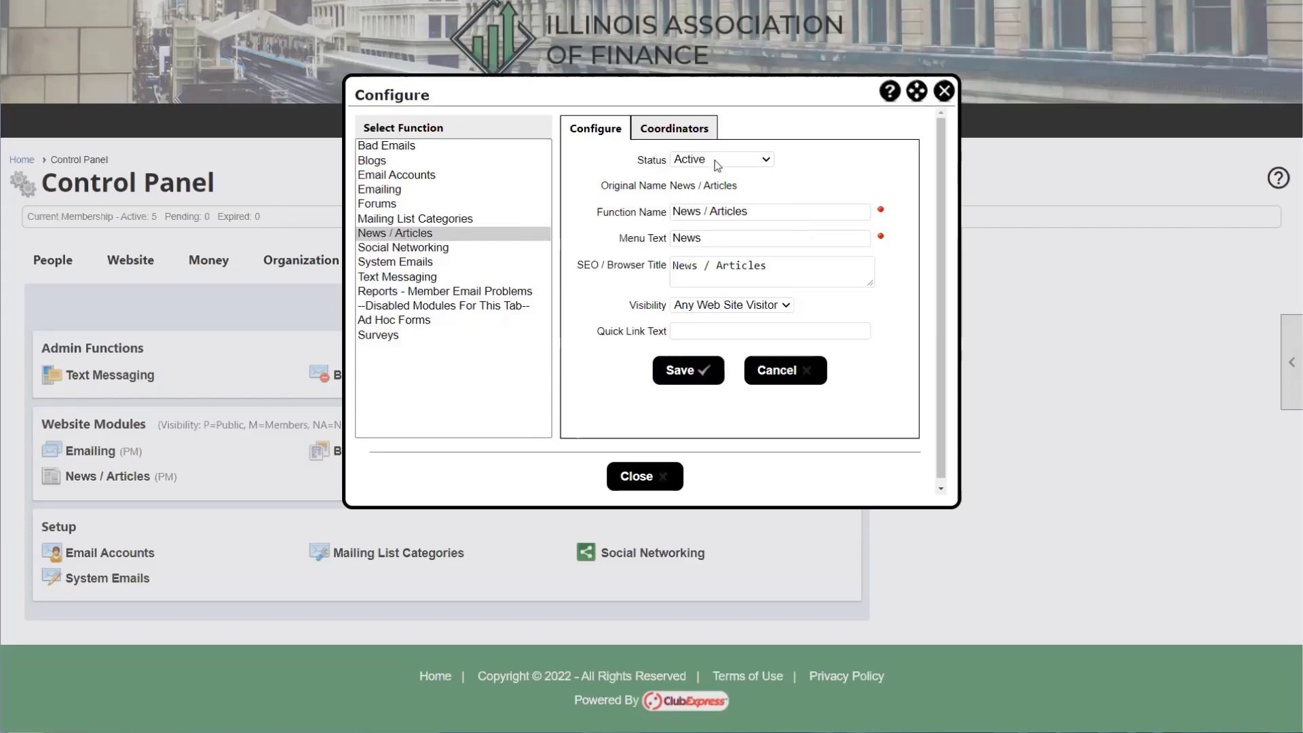
Step: Try renaming the Function Name to Announcements, then clear it and dismiss the reverted-changes message
{"action": "left_click", "coordinate": [683, 211]}
{"action": "left_click_drag", "start_coordinate": [673, 212], "coordinate": [755, 212]}
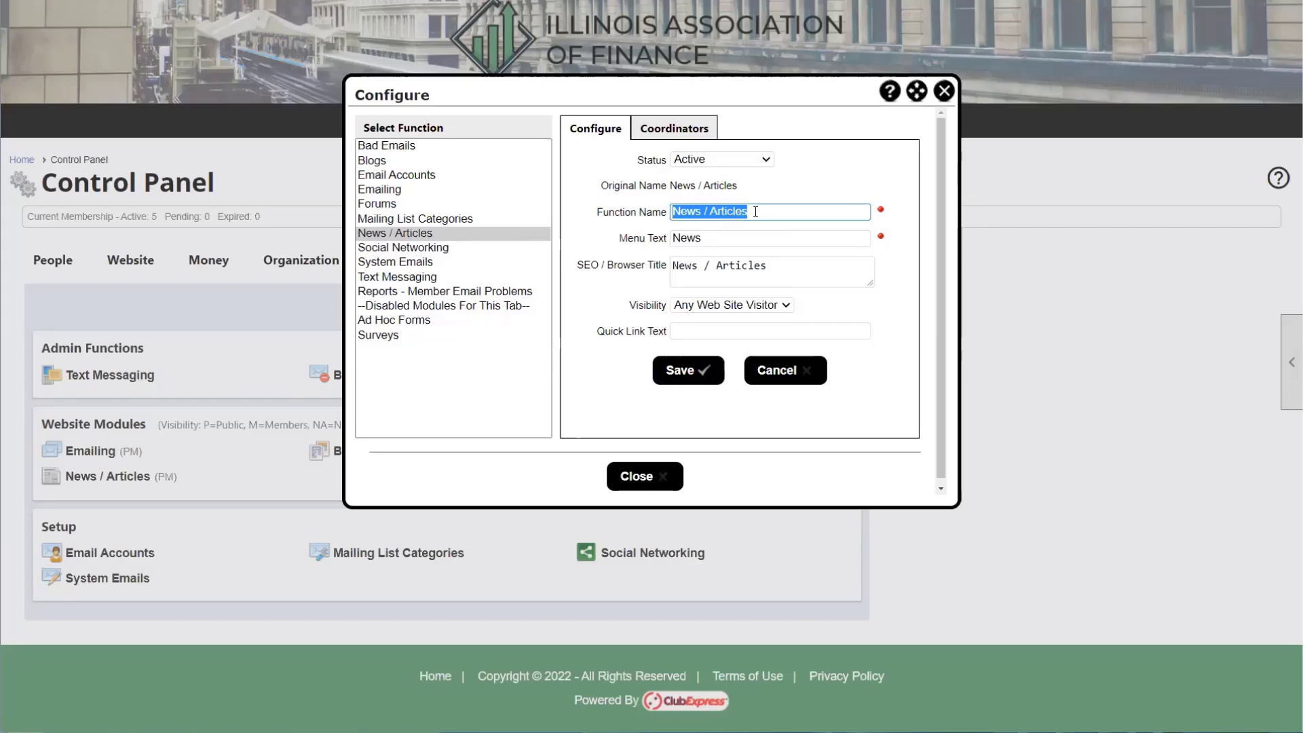
{"action": "type", "text": "A"}
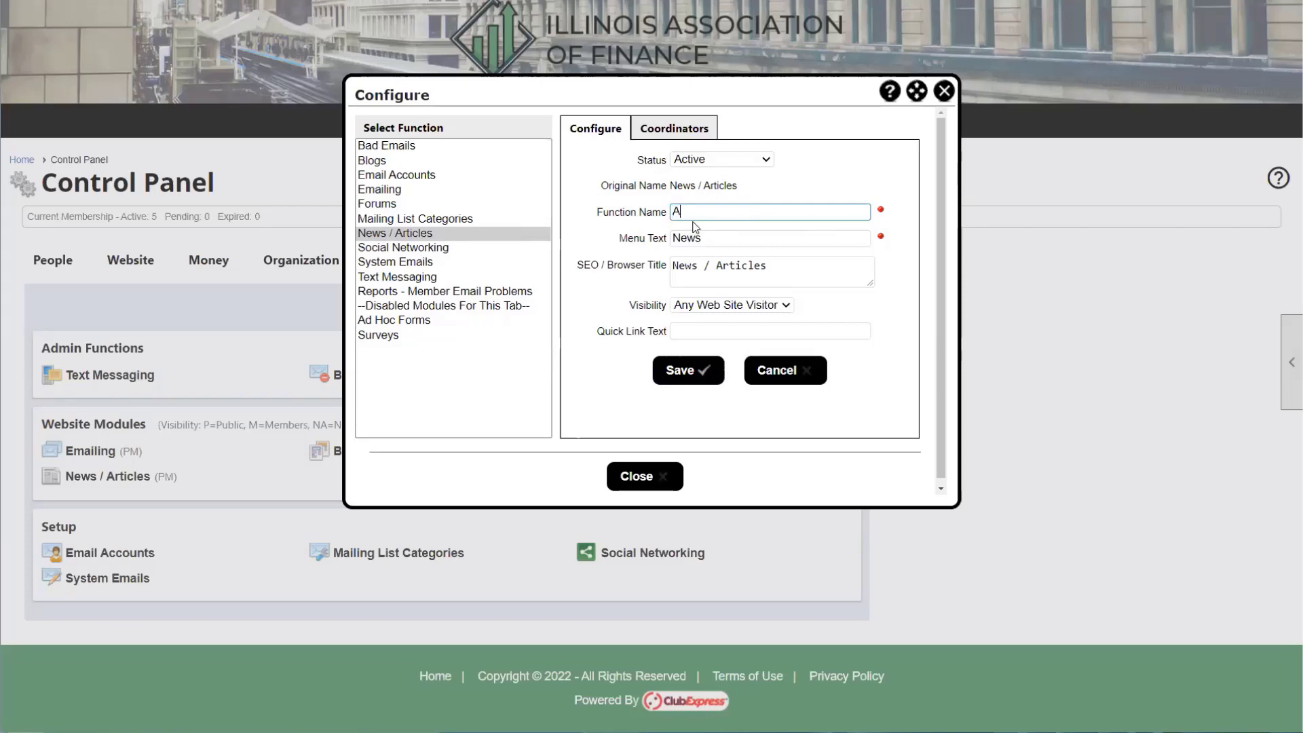
{"action": "type", "text": "nnouncements"}
{"action": "double_click", "coordinate": [706, 211]}
{"action": "left_click", "coordinate": [691, 237]}
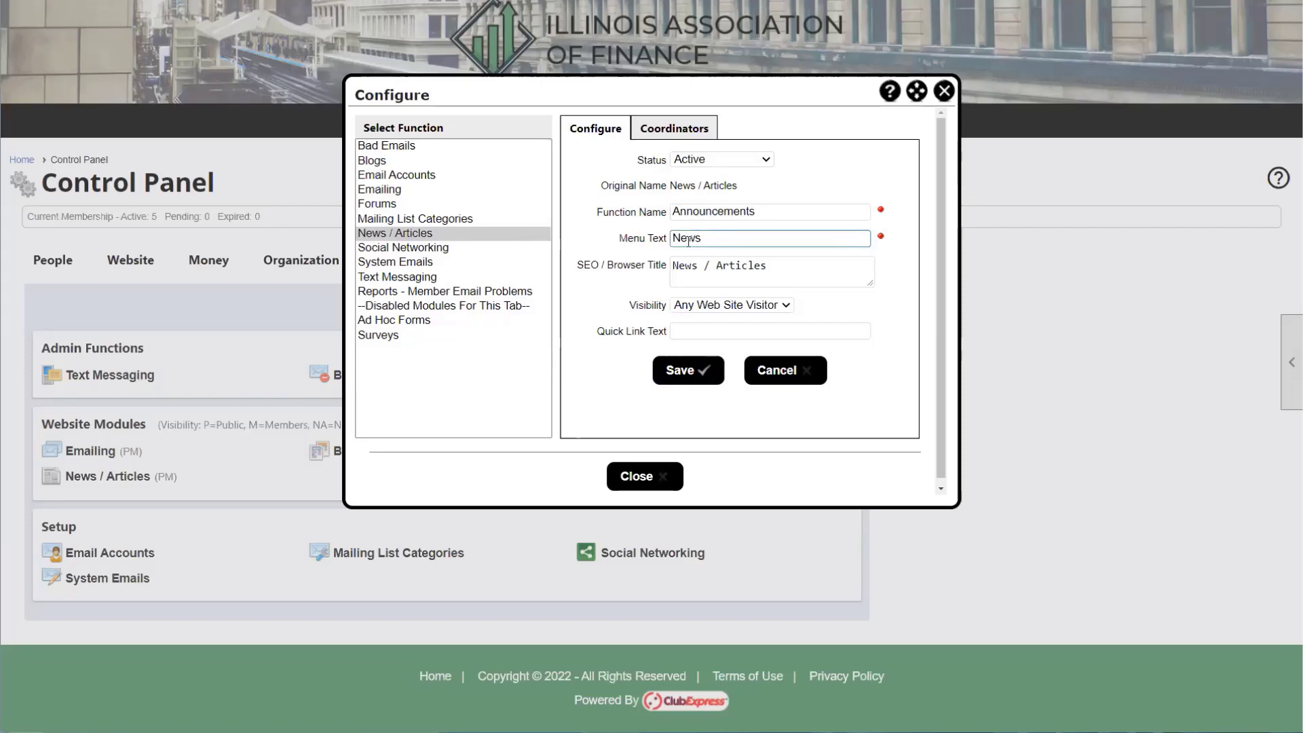
{"action": "double_click", "coordinate": [699, 211]}
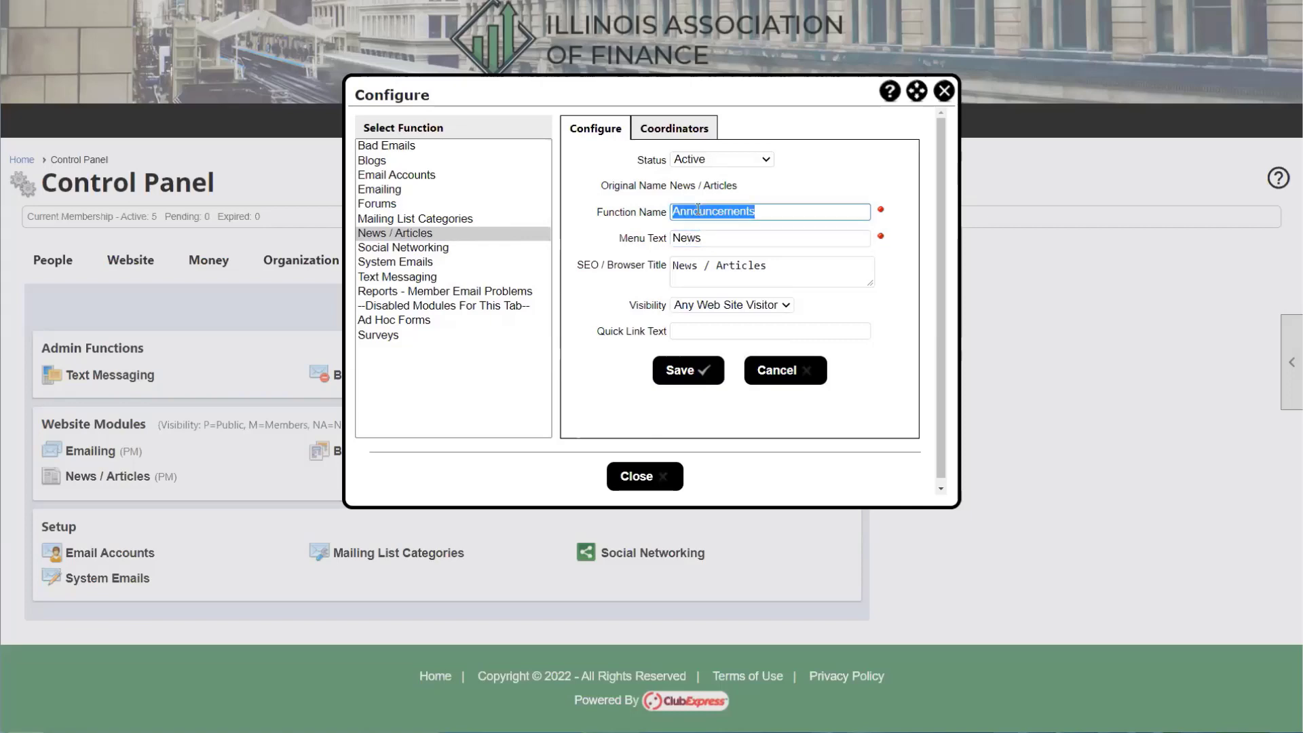
{"action": "key", "text": "BackSpace"}
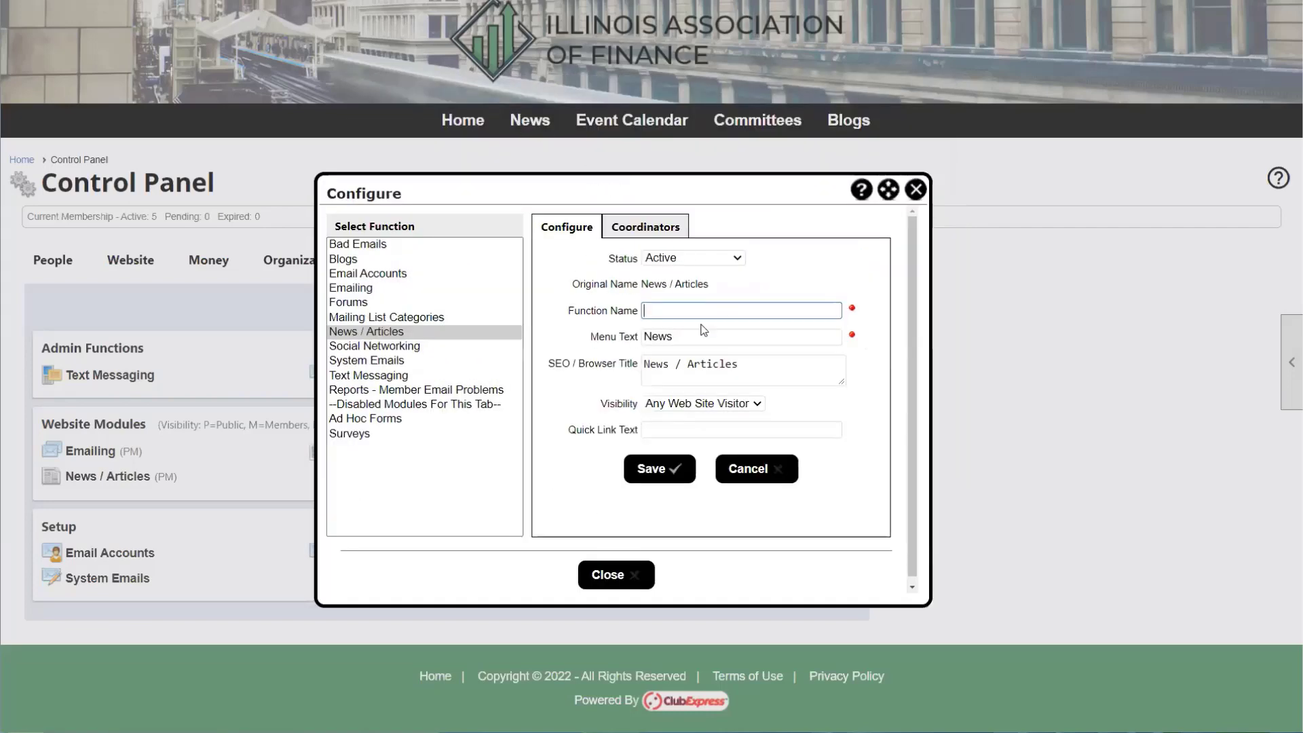
{"action": "left_click_drag", "start_coordinate": [589, 338], "coordinate": [639, 348]}
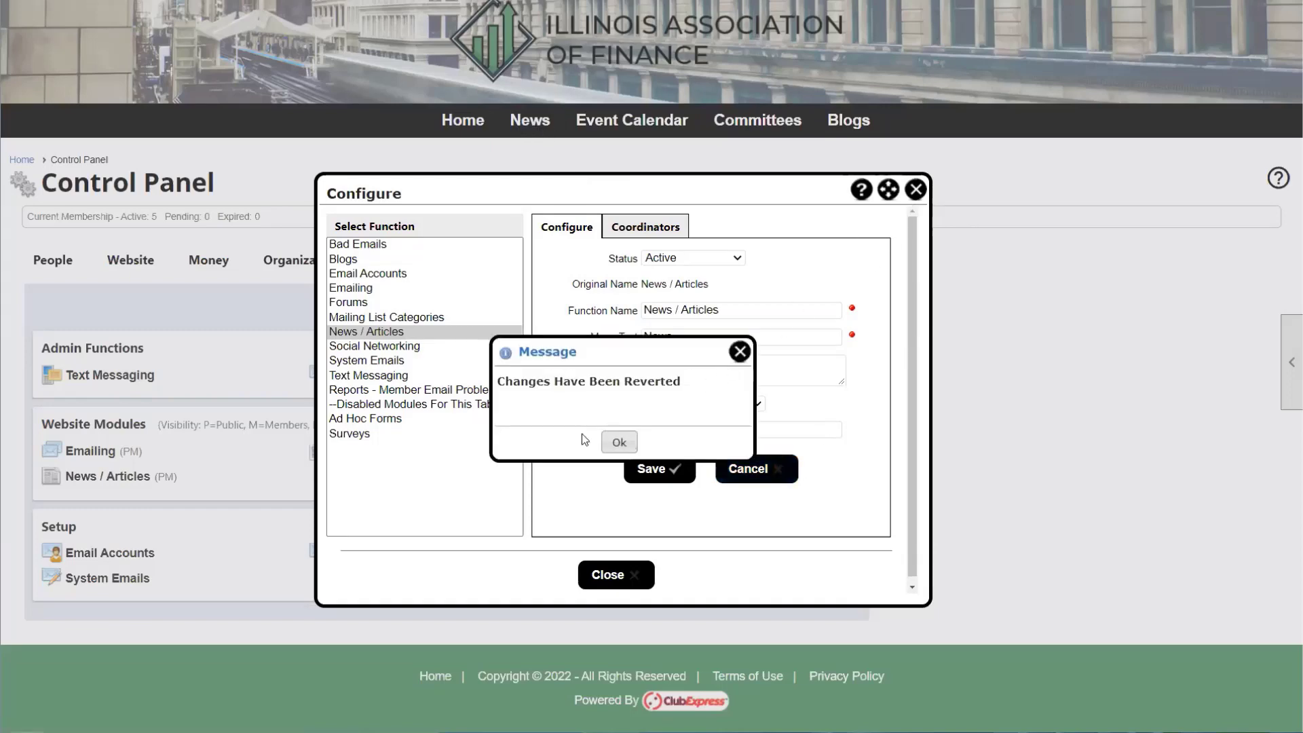
{"action": "left_click", "coordinate": [618, 442]}
Step: Change the Menu Text from News to Articles and save it
{"action": "left_click", "coordinate": [688, 336]}
{"action": "key", "text": "BackSpace"}
{"action": "key", "text": "BackSpace"}
{"action": "key", "text": "BackSpace"}
{"action": "key", "text": "BackSpace"}
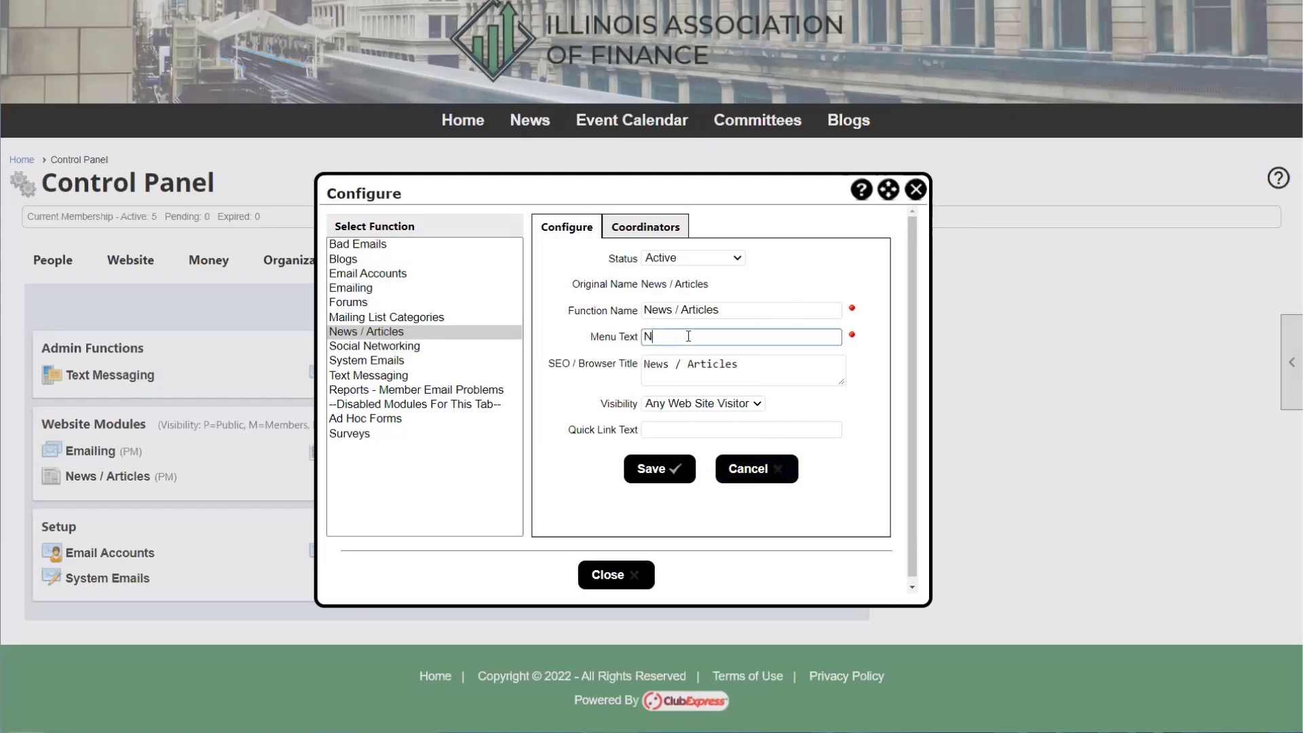
{"action": "type", "text": "Articles"}
{"action": "left_click", "coordinate": [662, 479]}
{"action": "left_click", "coordinate": [618, 444]}
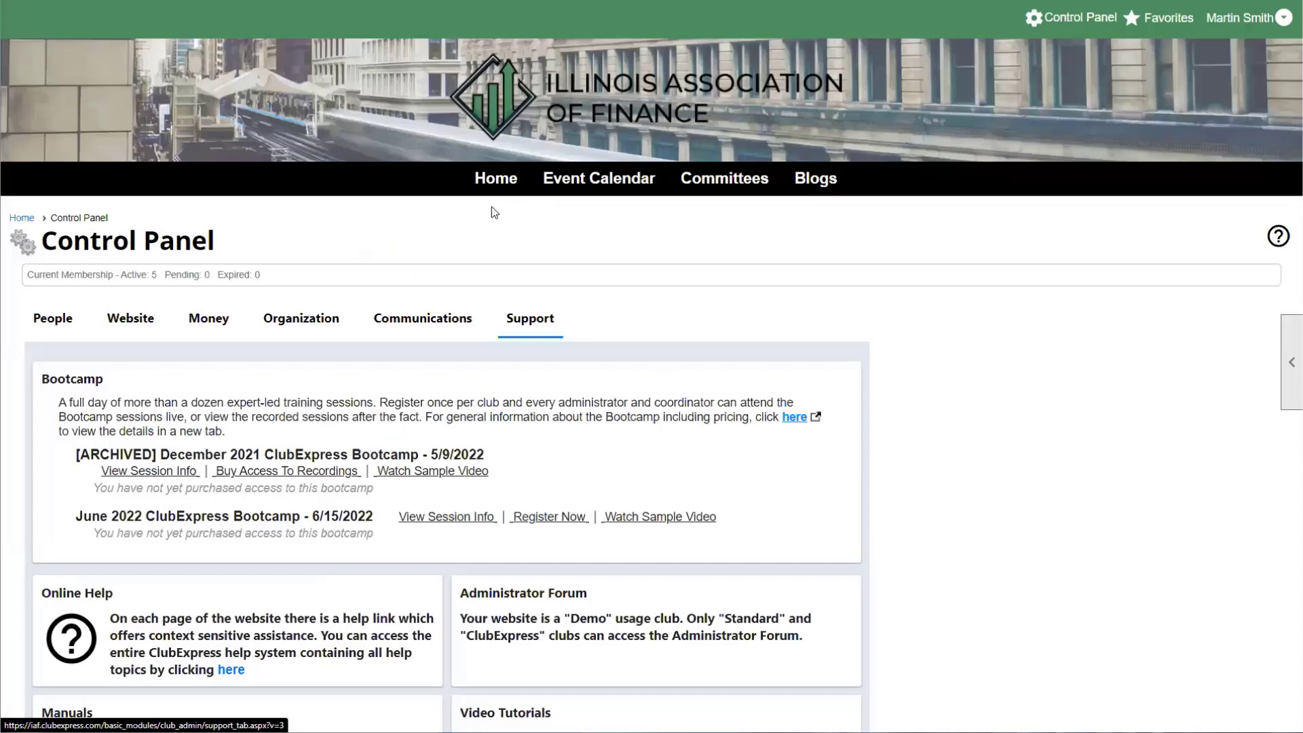
Step: Switch the Control Panel to the Communications tab to list its functions and website modules
{"action": "scroll", "coordinate": [293, 250], "scroll_direction": "down", "scroll_amount": 1}
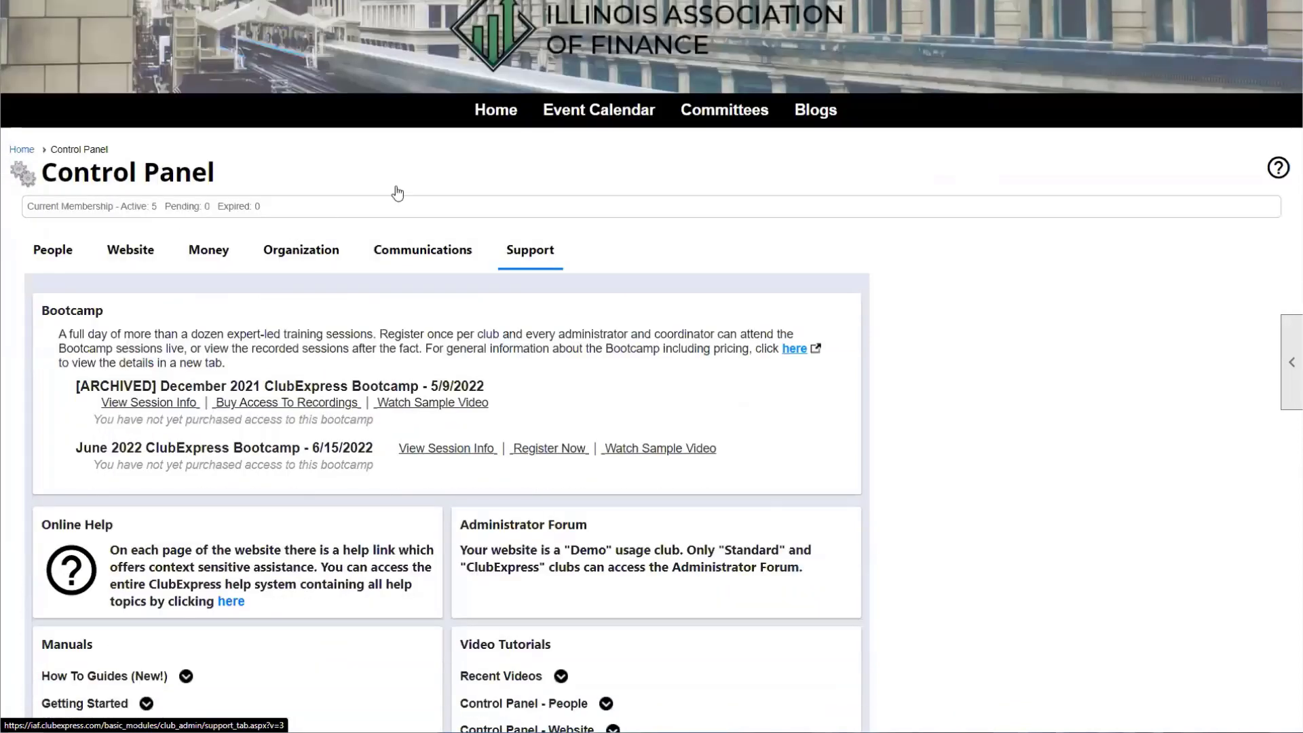
{"action": "left_click", "coordinate": [423, 249]}
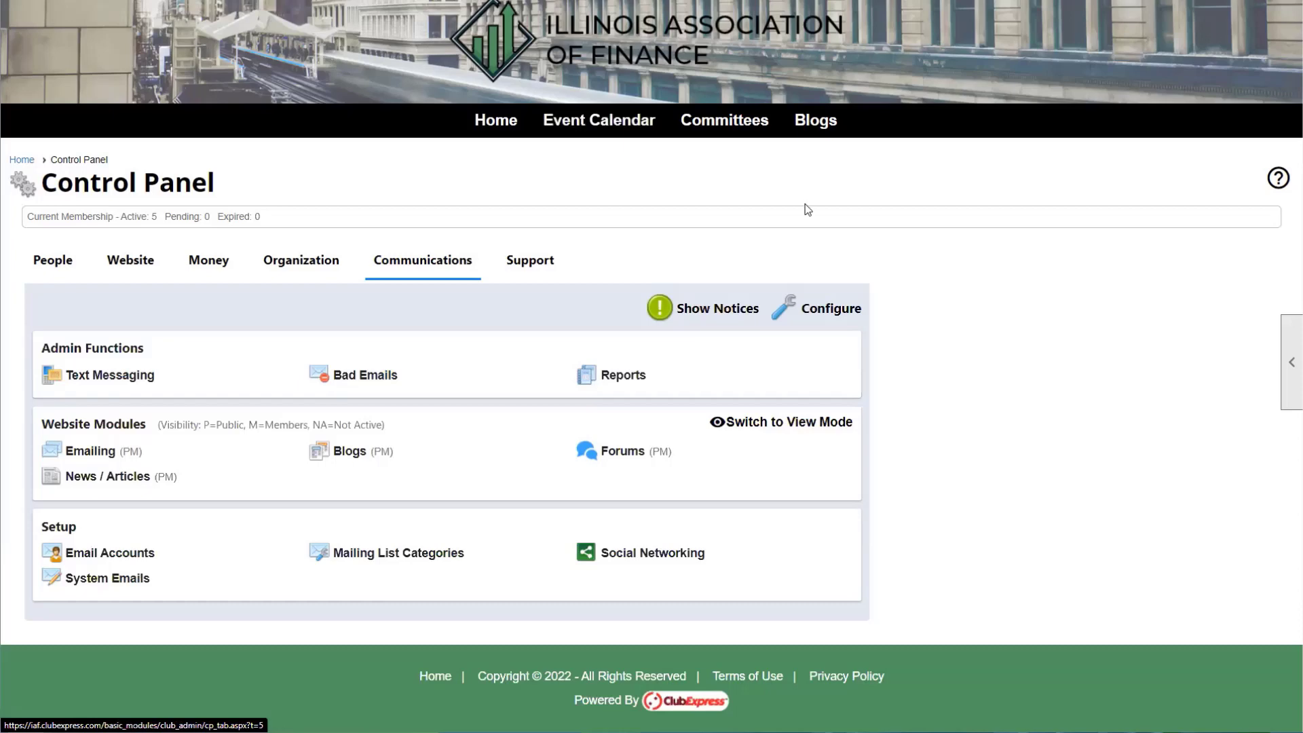
Step: Load the News / Articles module configuration and set its Visibility to Members Only
{"action": "left_click", "coordinate": [845, 298]}
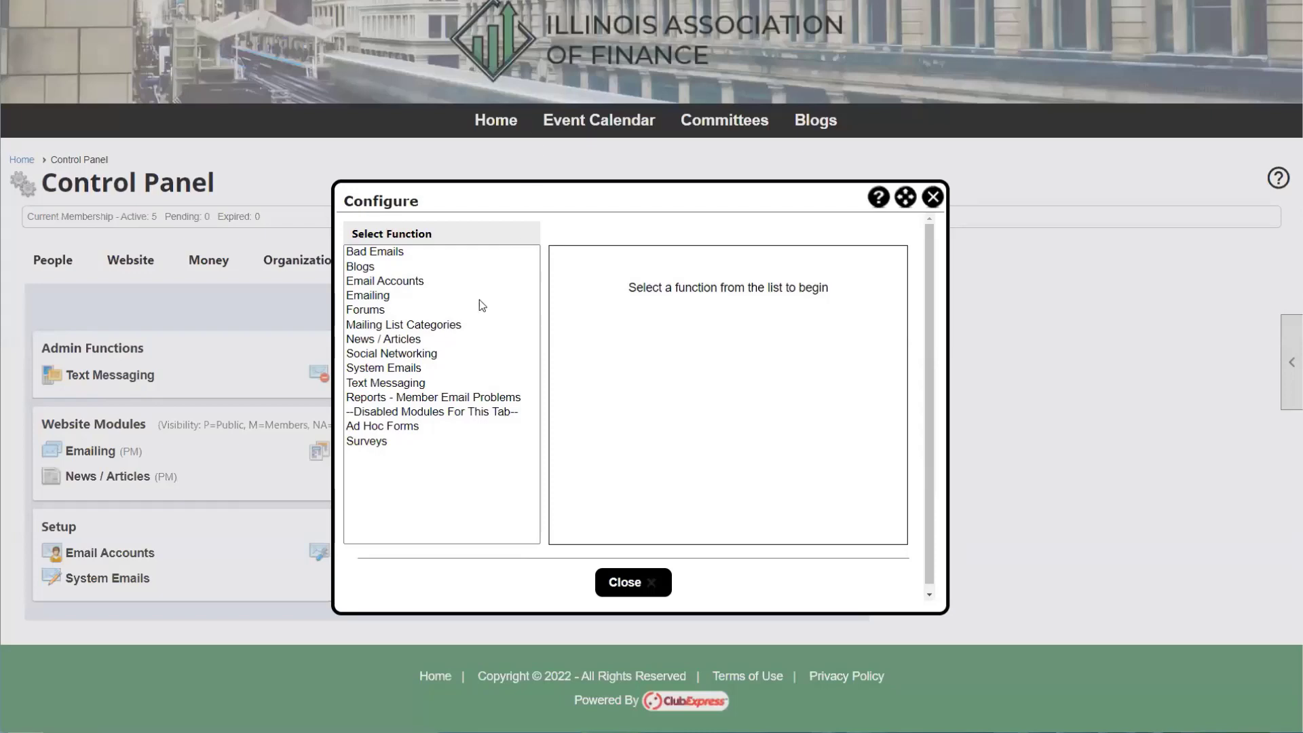
{"action": "left_click", "coordinate": [421, 339]}
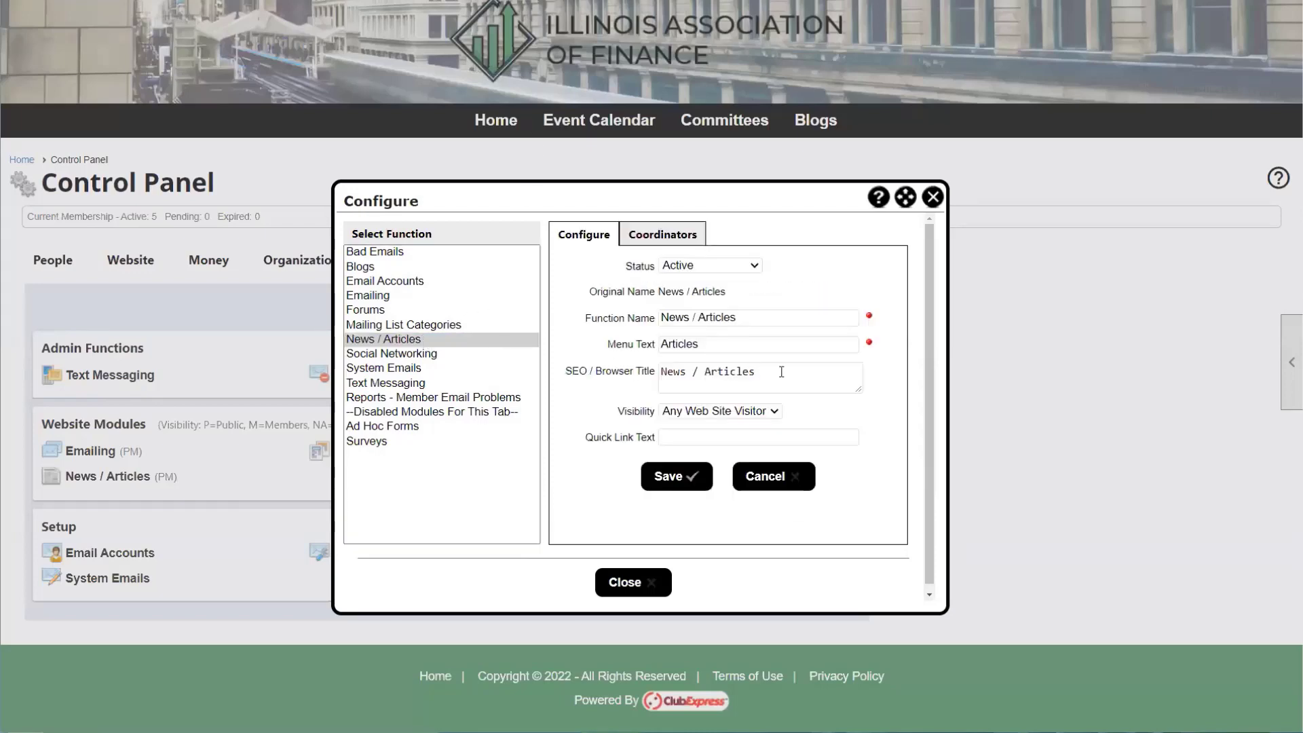
{"action": "left_click", "coordinate": [701, 412]}
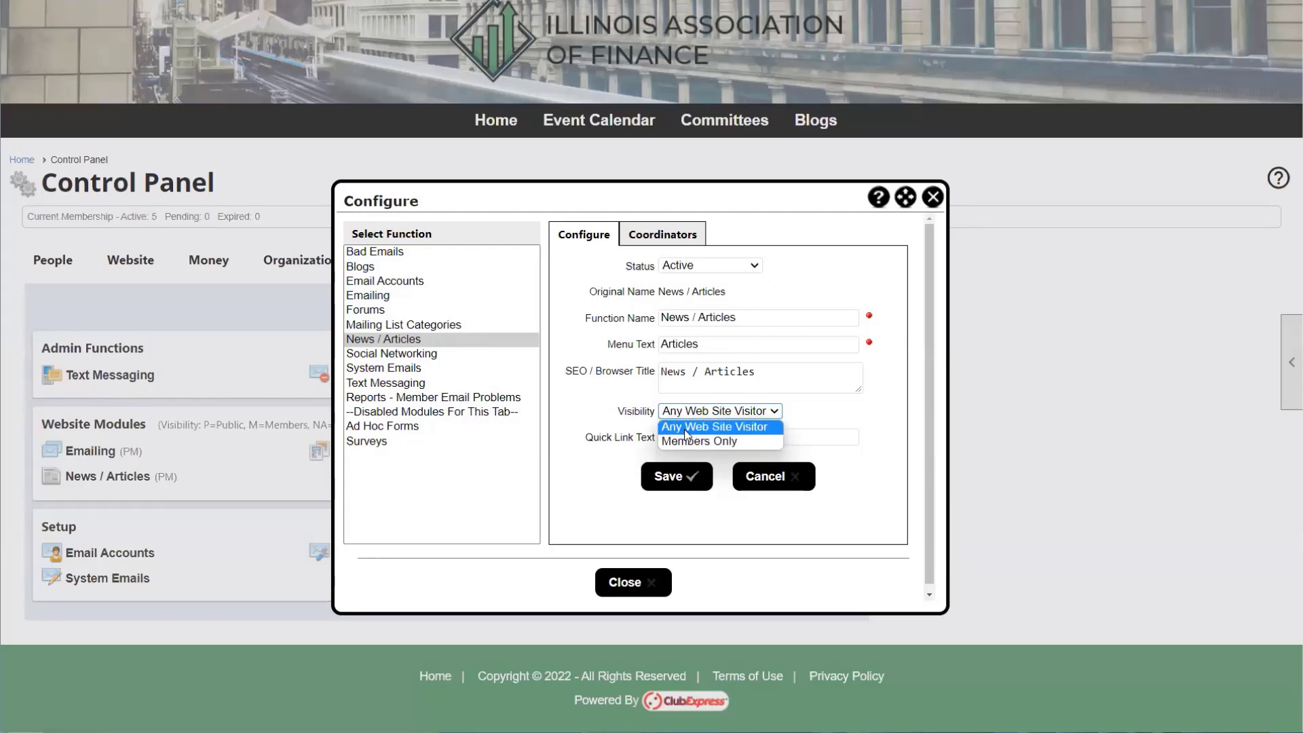
{"action": "left_click", "coordinate": [685, 439]}
Step: Enter 'News' as the Quick Link Text and save the News / Articles module settings
{"action": "left_click_drag", "start_coordinate": [761, 371], "coordinate": [649, 381]}
{"action": "left_click", "coordinate": [621, 383]}
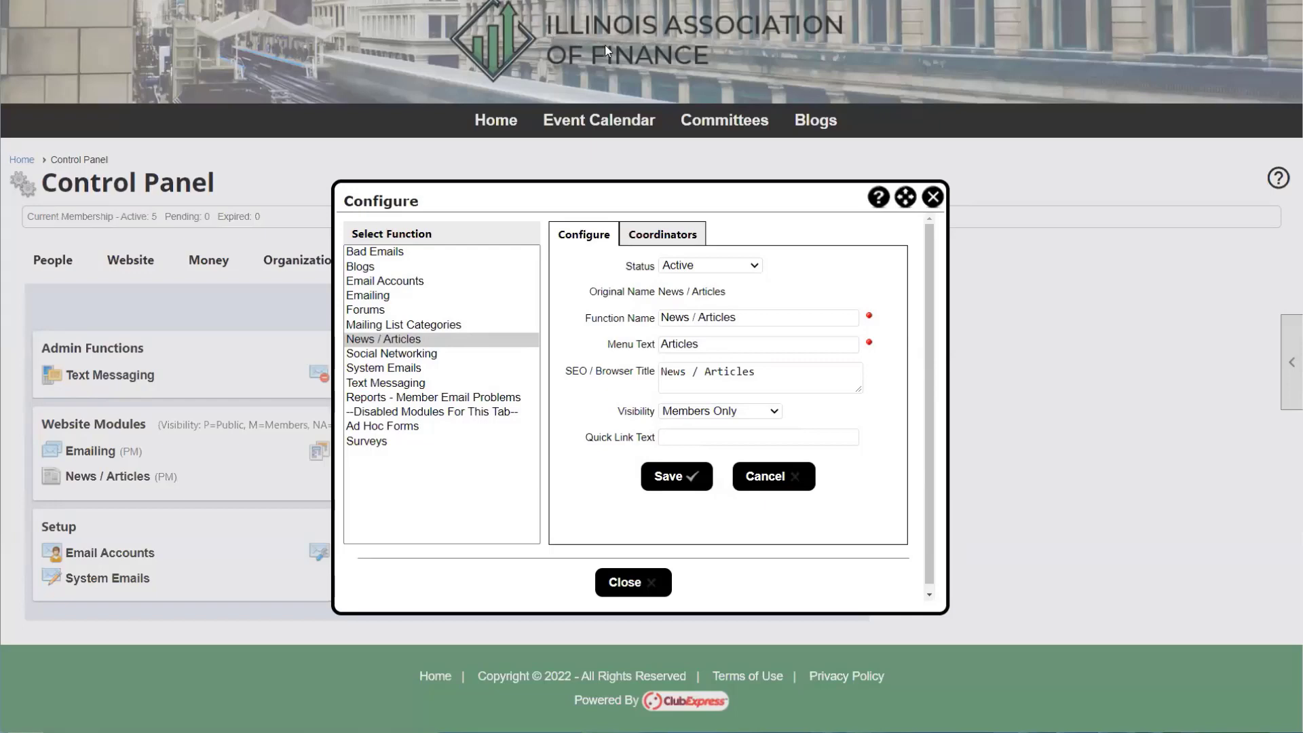
{"action": "double_click", "coordinate": [677, 373]}
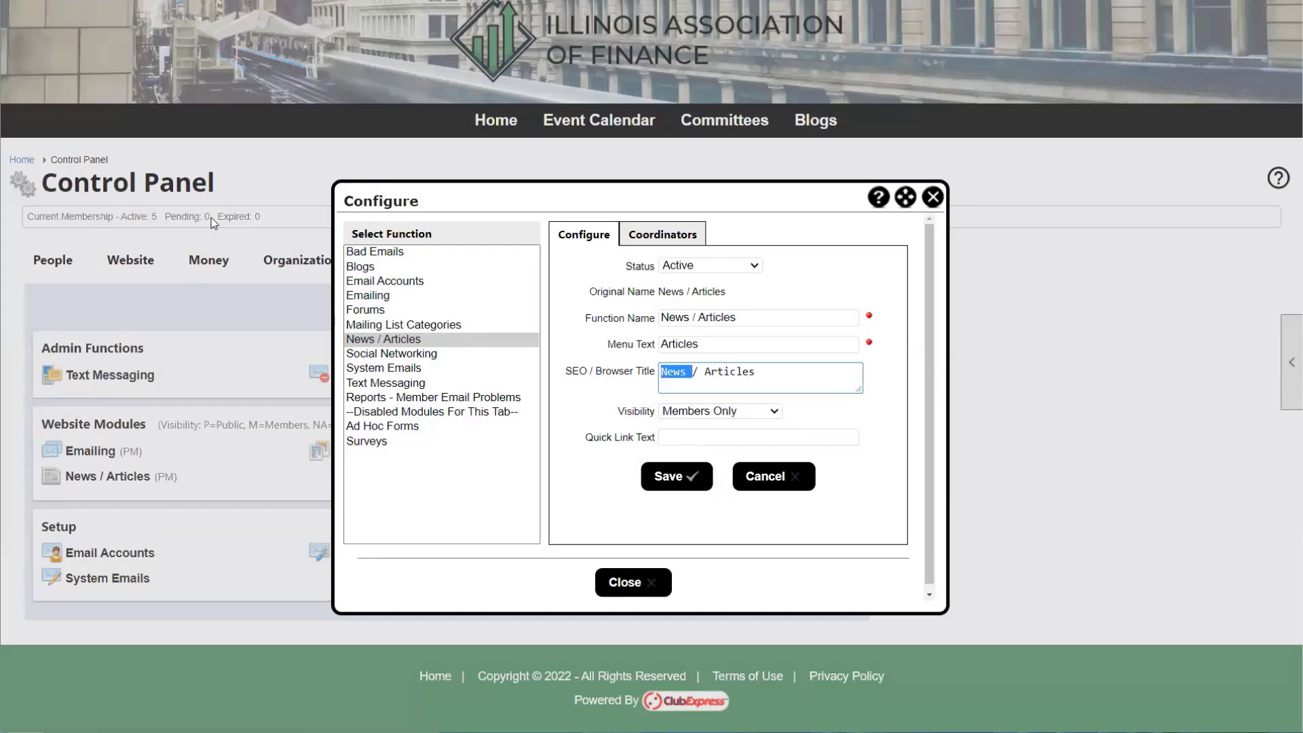
{"action": "left_click_drag", "start_coordinate": [585, 441], "coordinate": [653, 443]}
{"action": "left_click", "coordinate": [671, 439]}
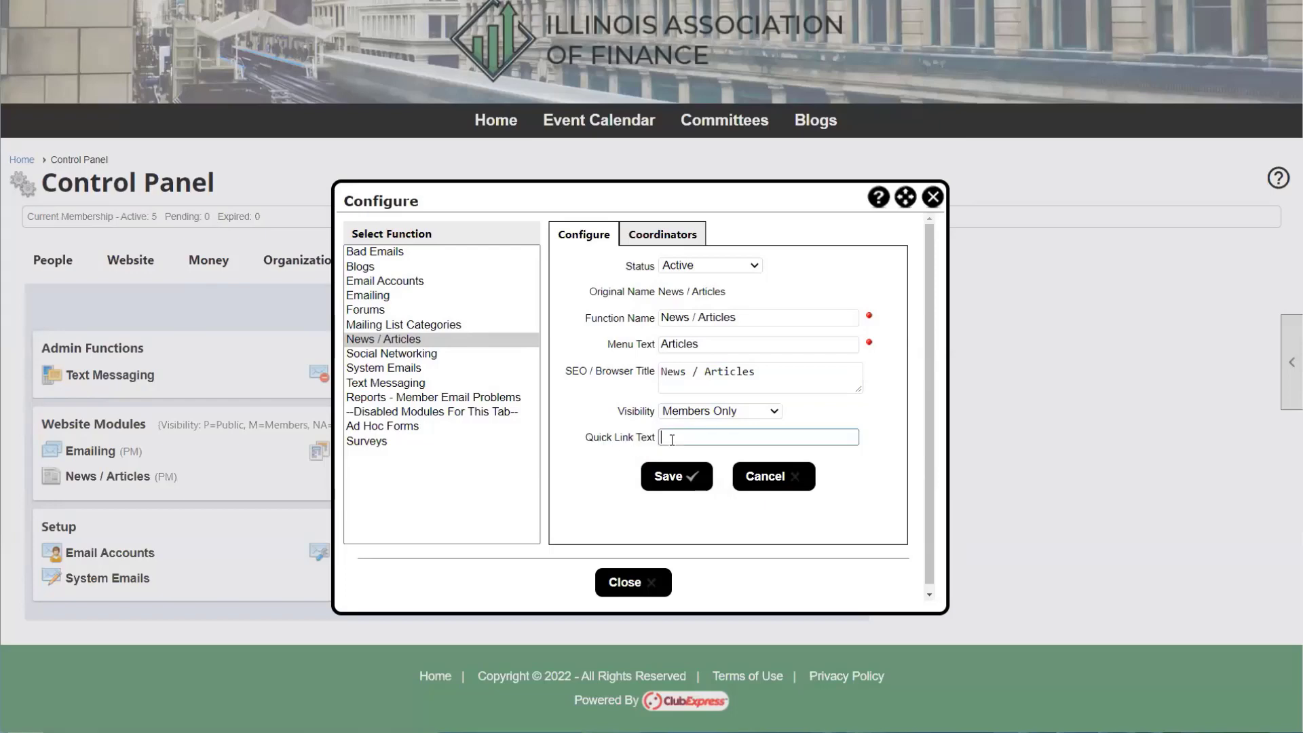
{"action": "type", "text": "News"}
{"action": "left_click", "coordinate": [676, 476]}
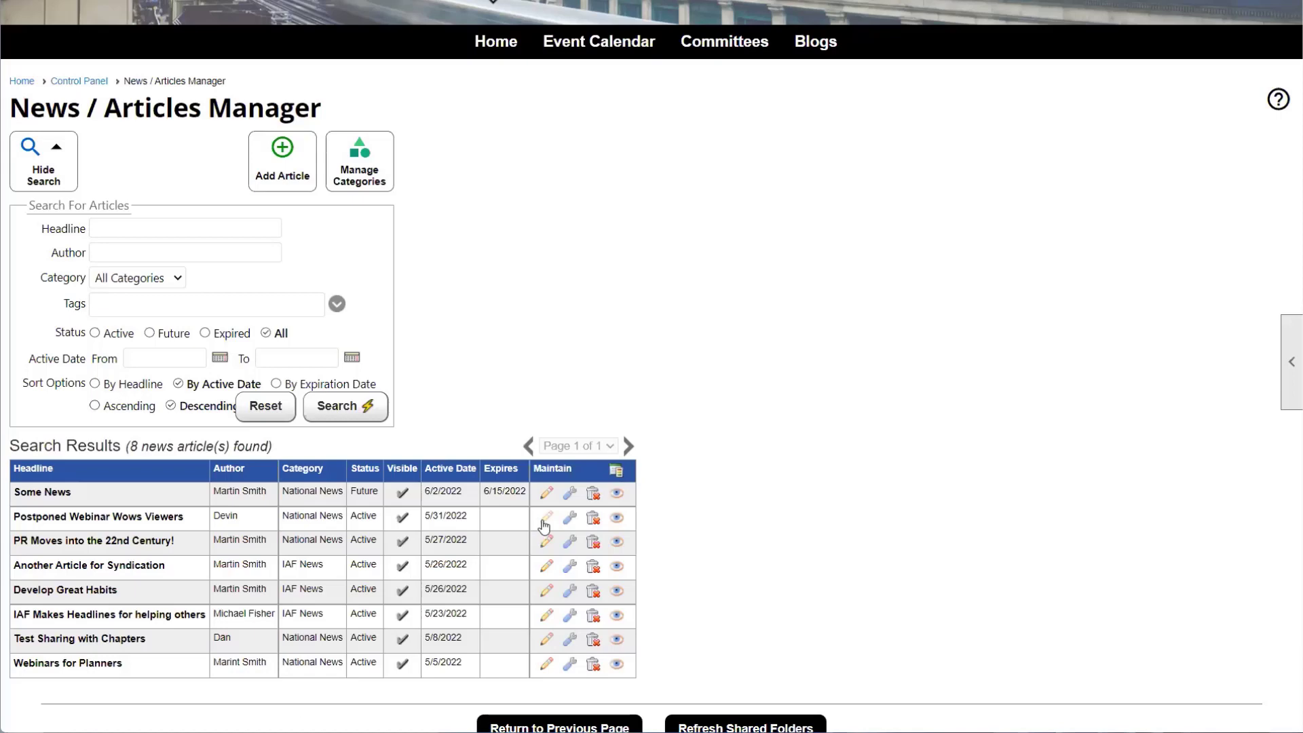
Step: Open the article 'Postponed Webinar Wows Viewers' for editing and review its Author field
{"action": "left_click", "coordinate": [570, 519]}
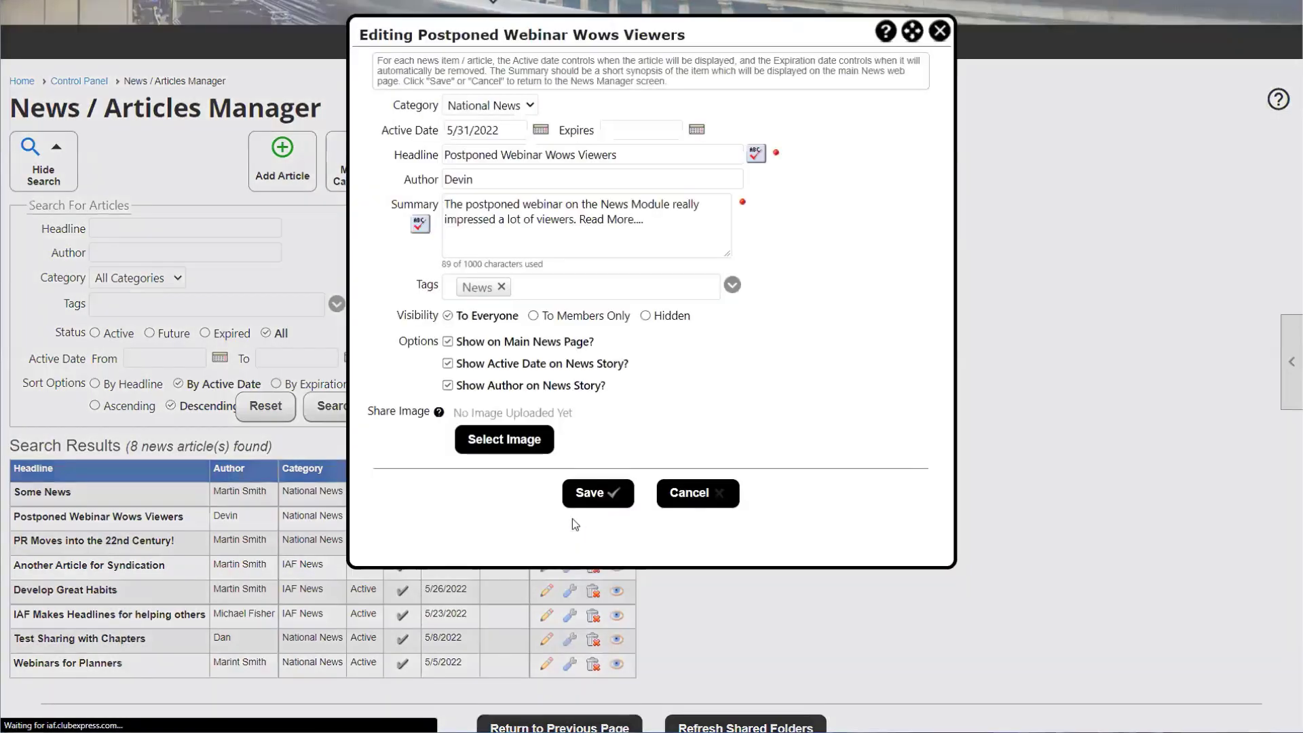
{"action": "left_click_drag", "start_coordinate": [403, 177], "coordinate": [443, 187]}
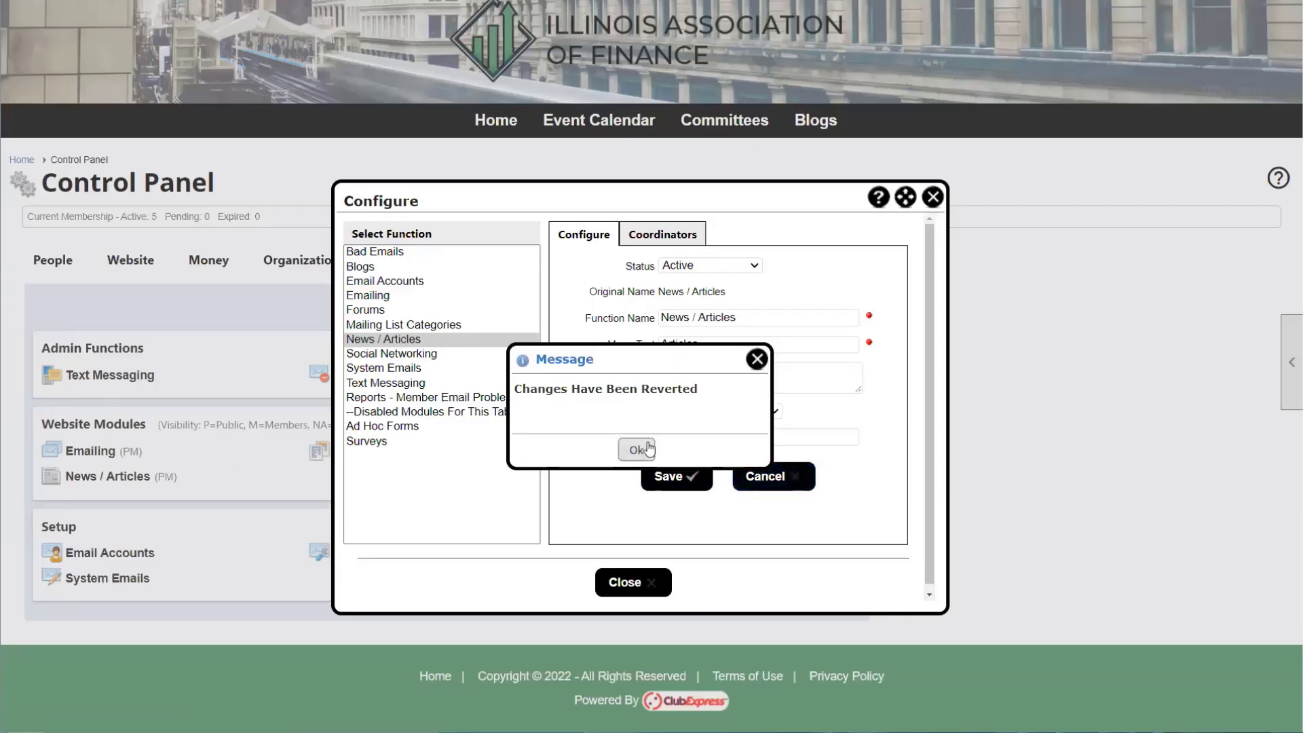
Step: Dismiss the Changes Have Been Reverted notice and close the Configure window
{"action": "left_click", "coordinate": [647, 443]}
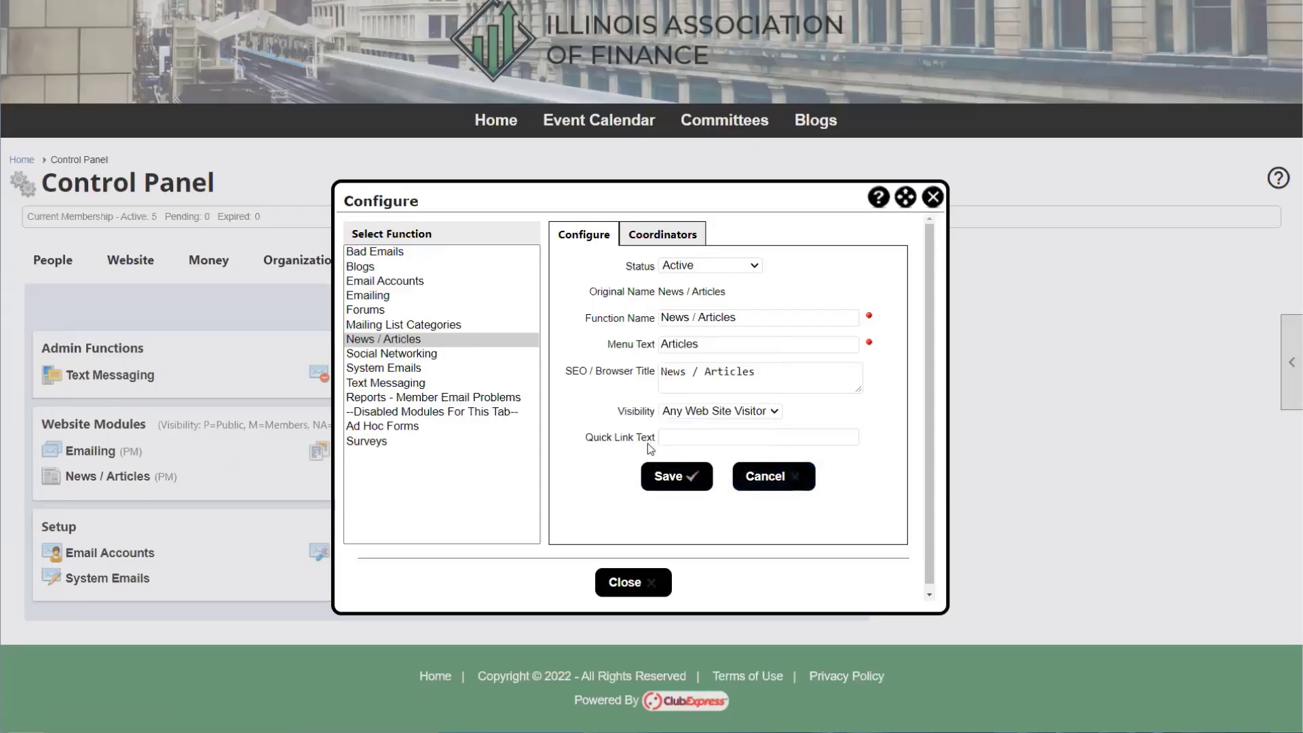
{"action": "left_click", "coordinate": [932, 197]}
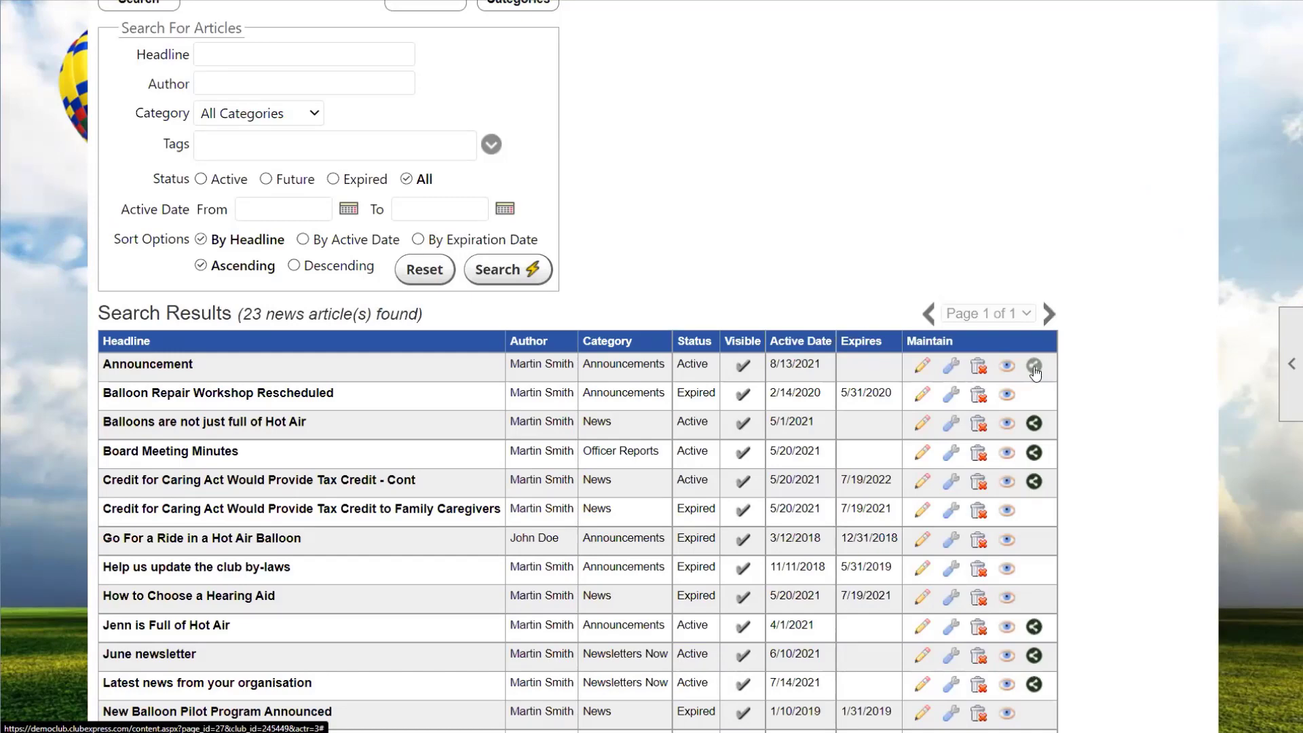
Step: Open social-network posting for the Announcement article, then return to the Control Panel
{"action": "left_click", "coordinate": [1034, 367]}
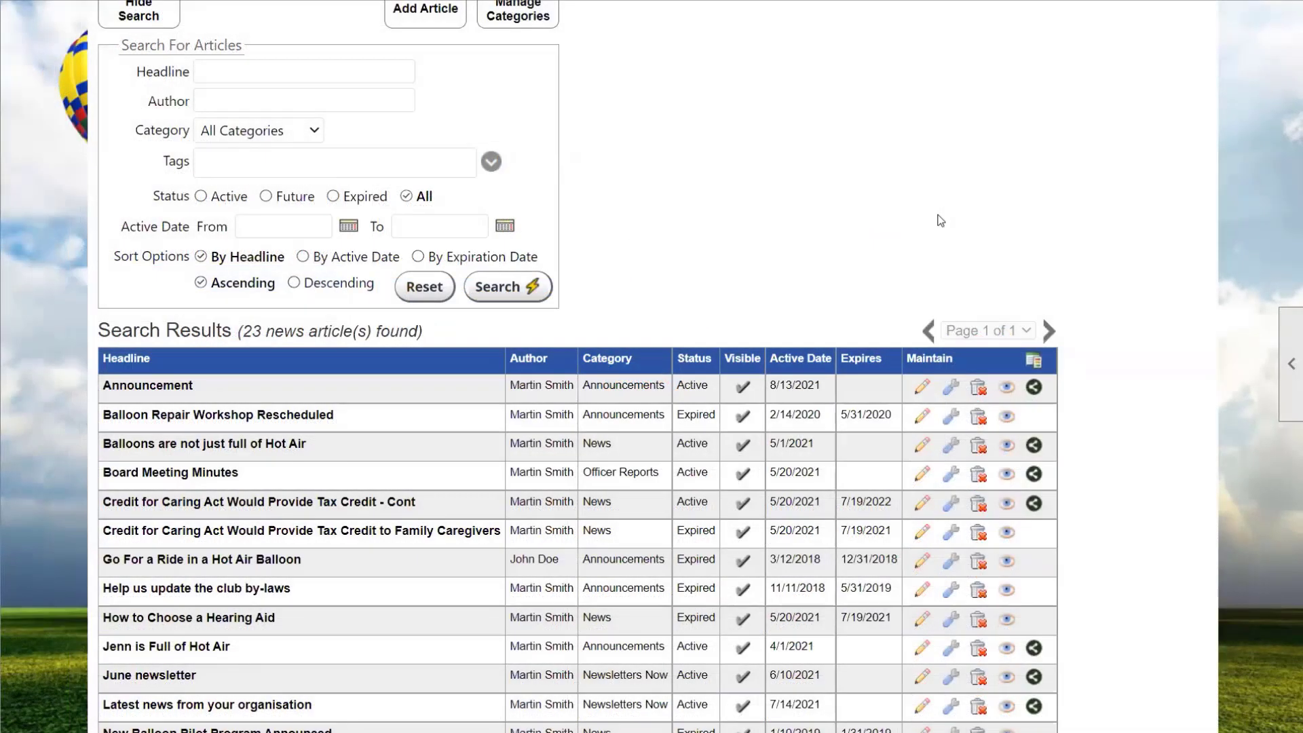
{"action": "scroll", "coordinate": [774, 287], "scroll_direction": "up", "scroll_amount": 5}
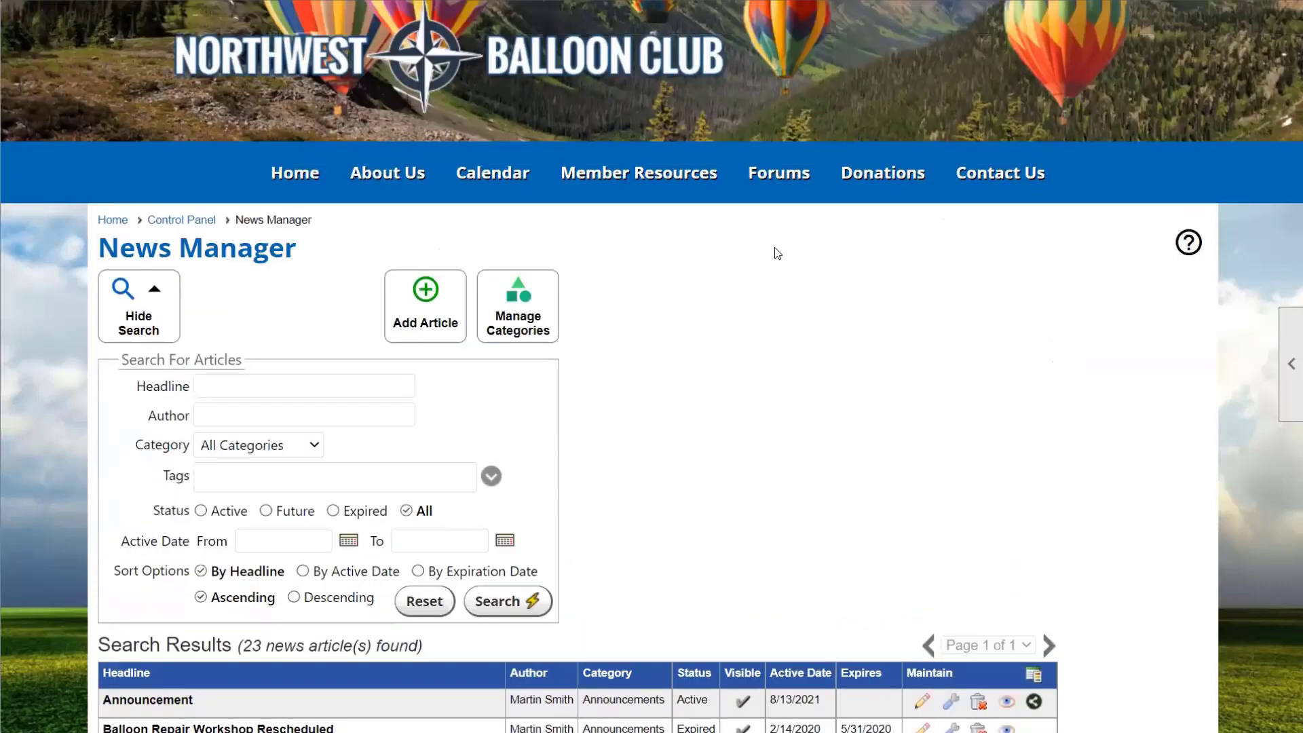
{"action": "scroll", "coordinate": [774, 253], "scroll_direction": "up", "scroll_amount": 3}
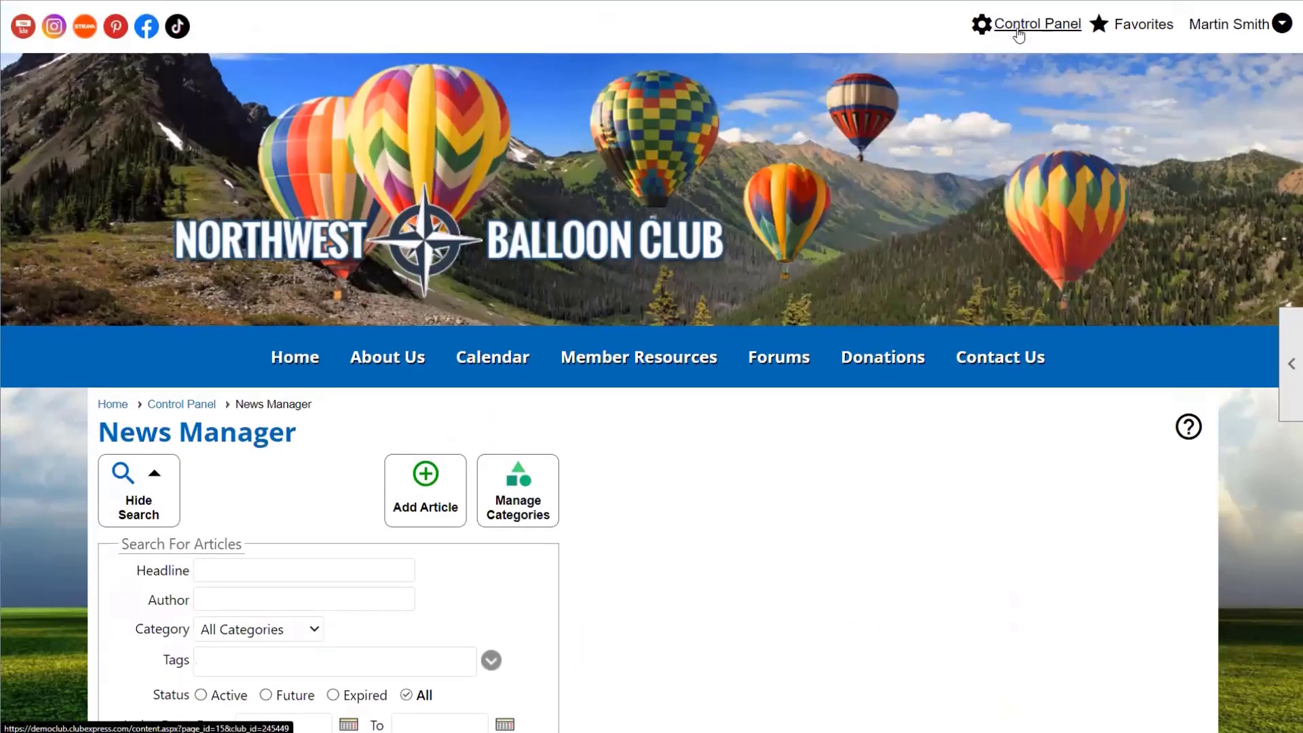
{"action": "left_click", "coordinate": [1018, 30]}
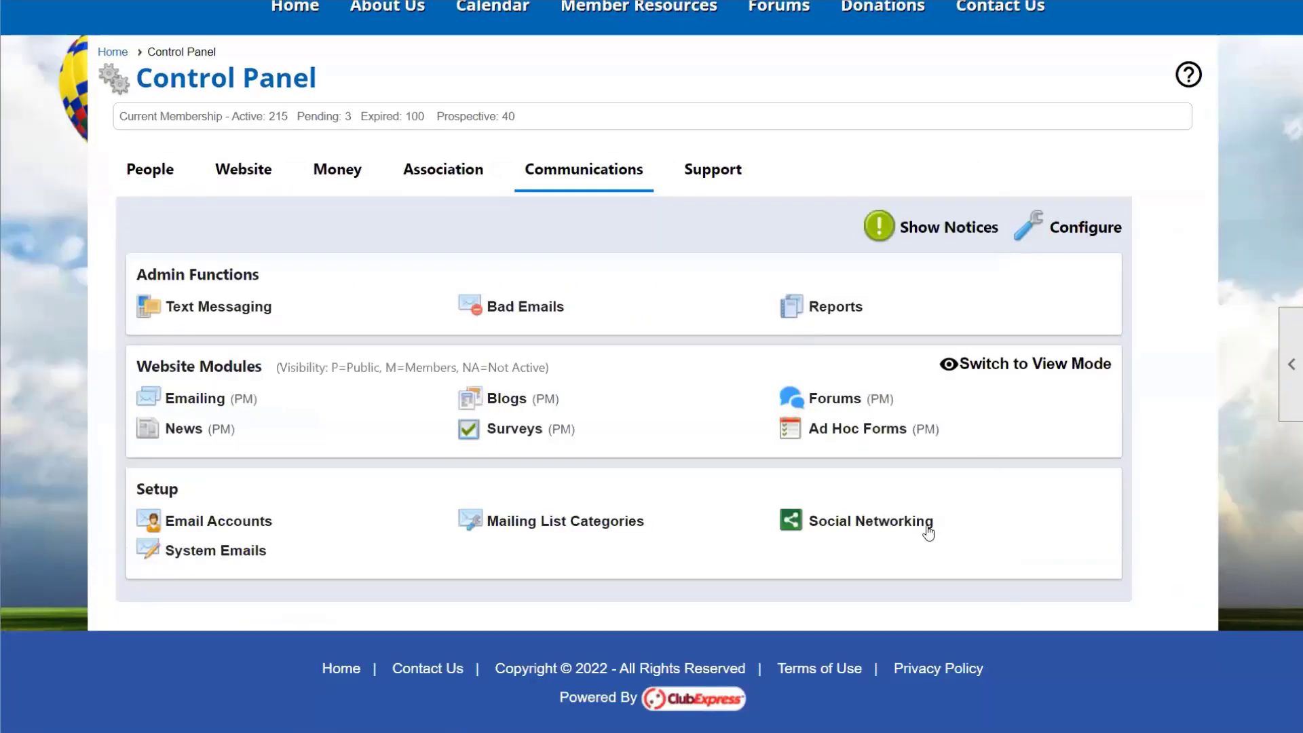
Step: View the Social Networking Setup page's six networks, then go back to the Control Panel
{"action": "left_click", "coordinate": [882, 529]}
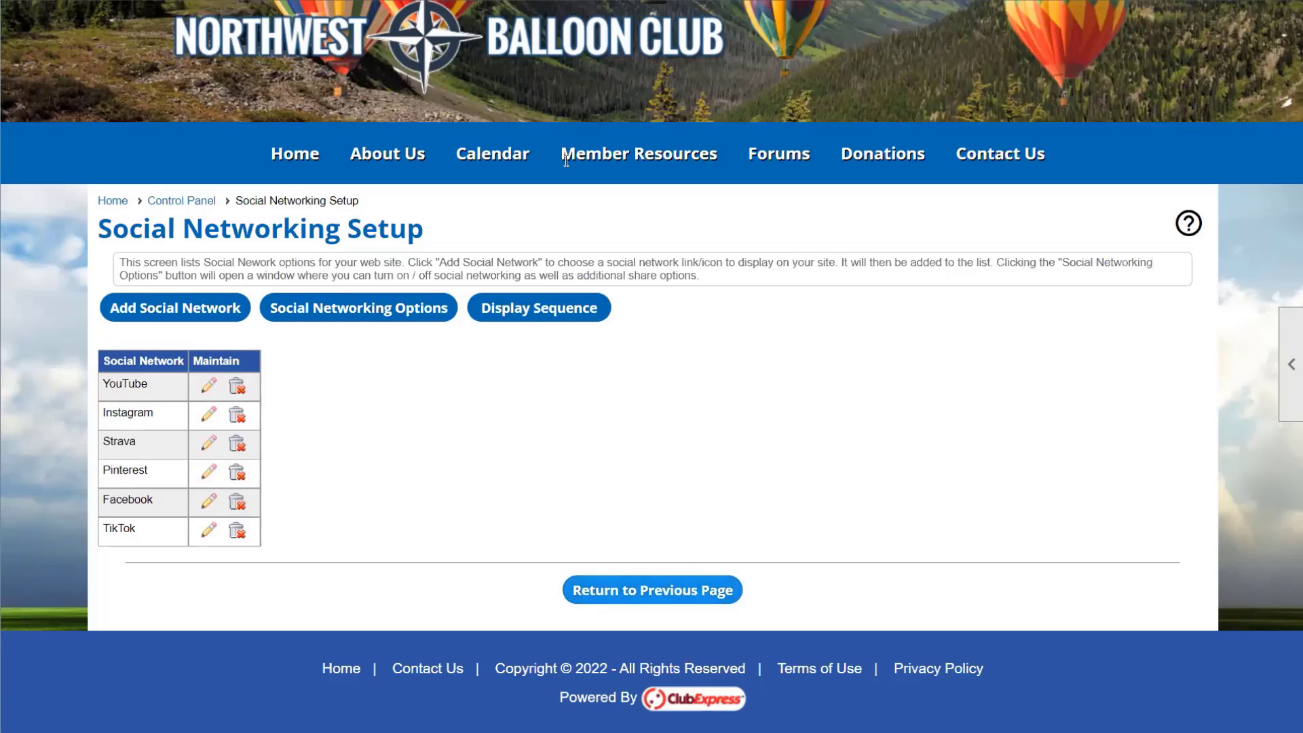
{"action": "key", "text": "alt+Left"}
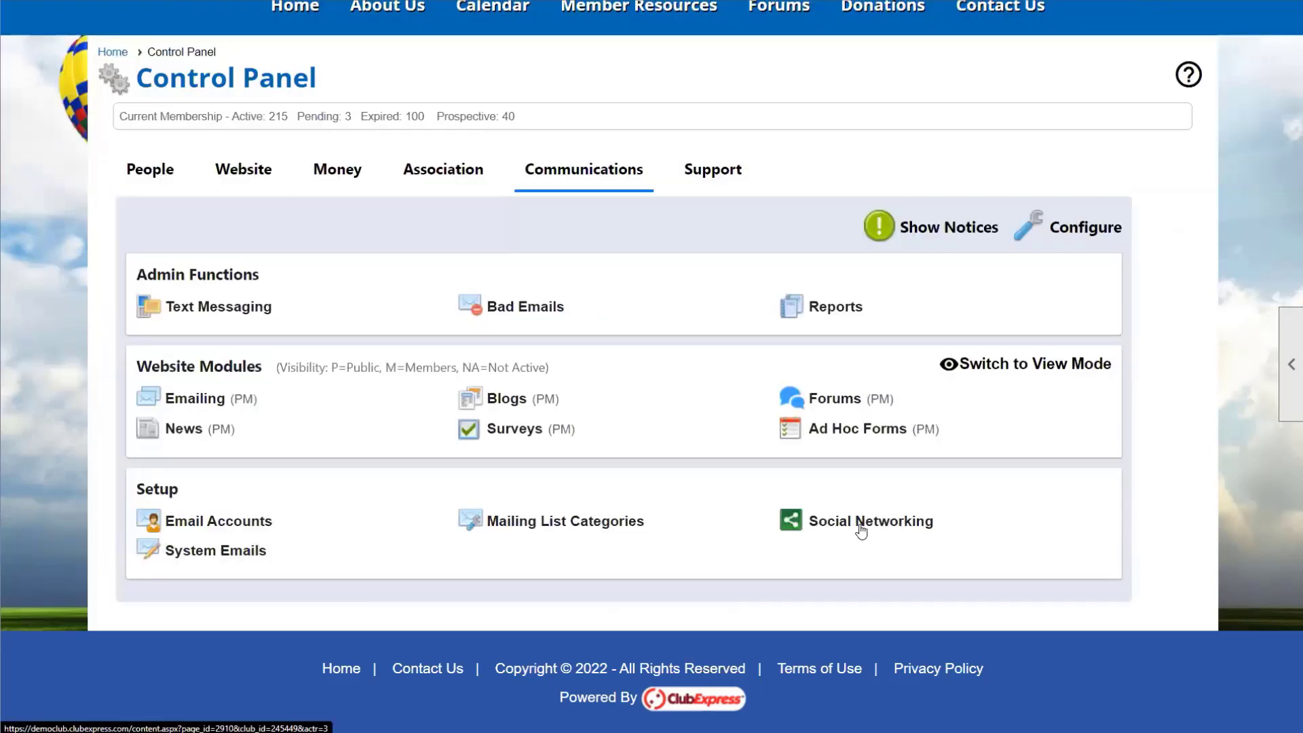
Step: Reopen Social Networking setup, then advance the webinar slideshow to the Housekeeping slide
{"action": "left_click", "coordinate": [866, 532]}
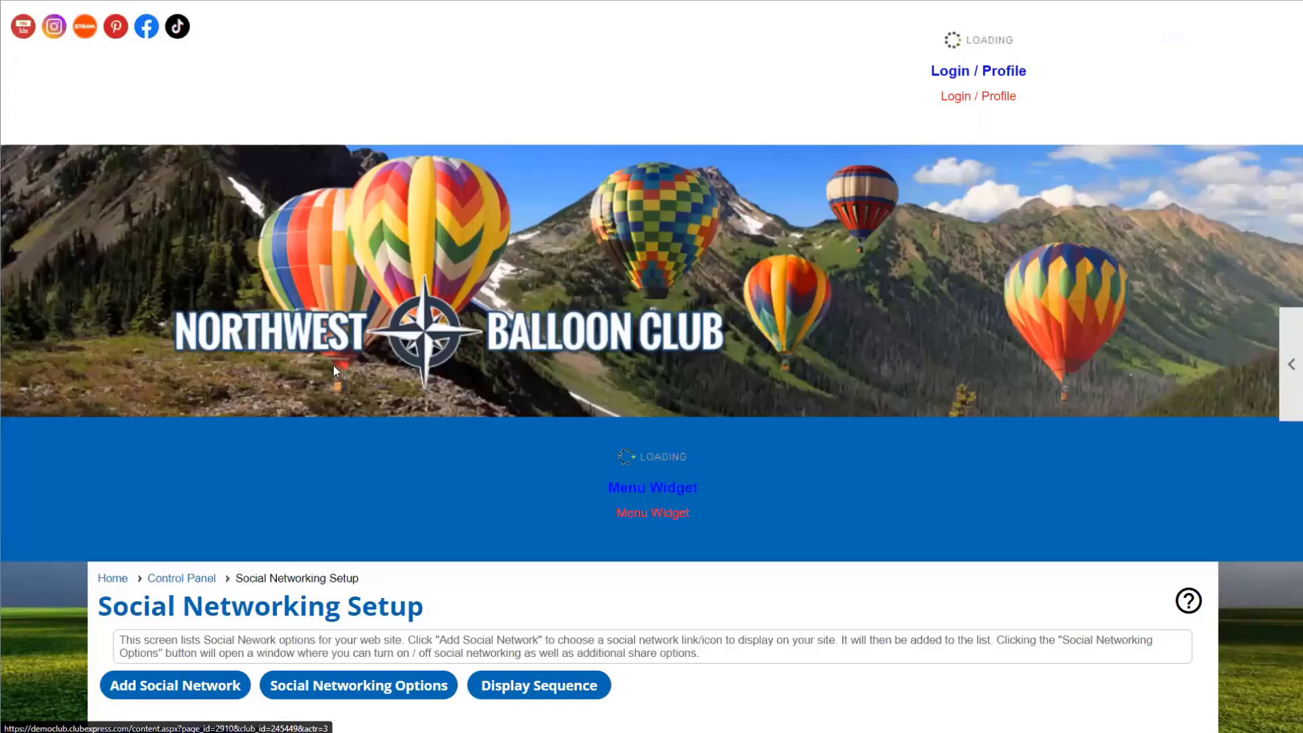
{"action": "scroll", "coordinate": [133, 532], "scroll_direction": "down", "scroll_amount": 2}
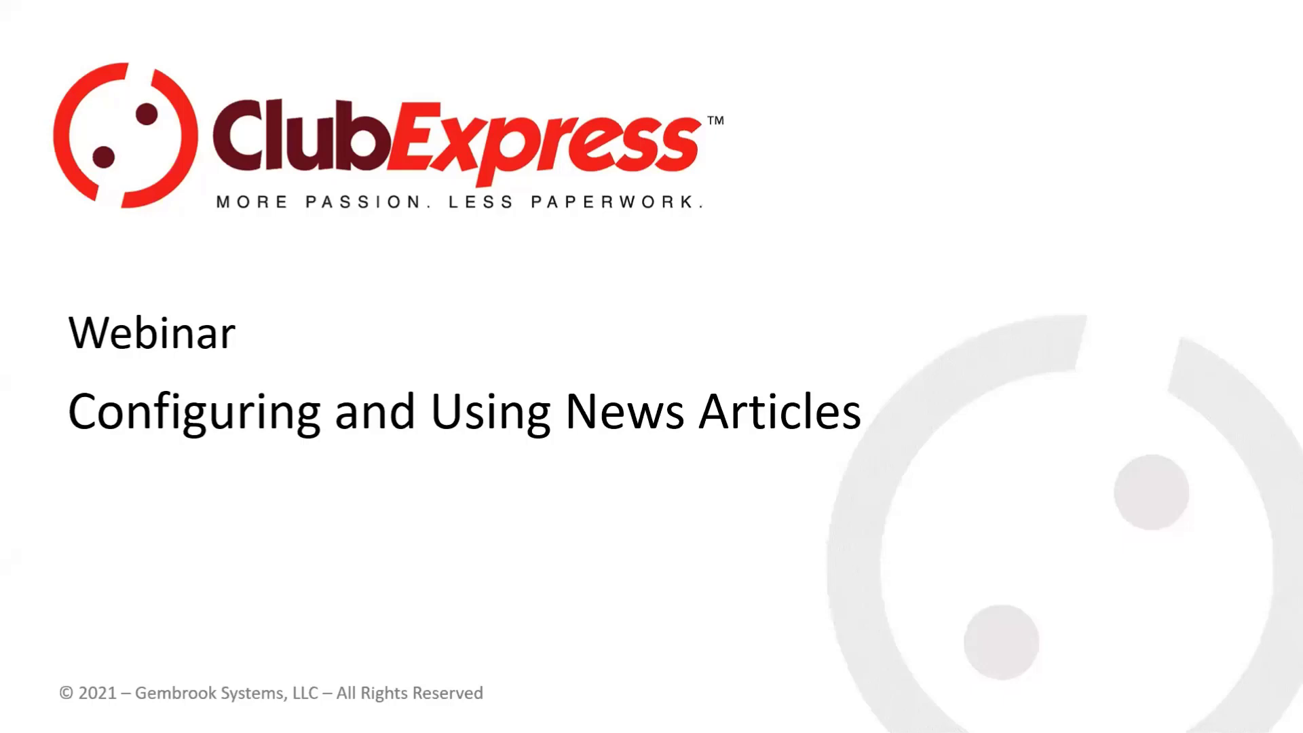
{"action": "key", "text": "Right"}
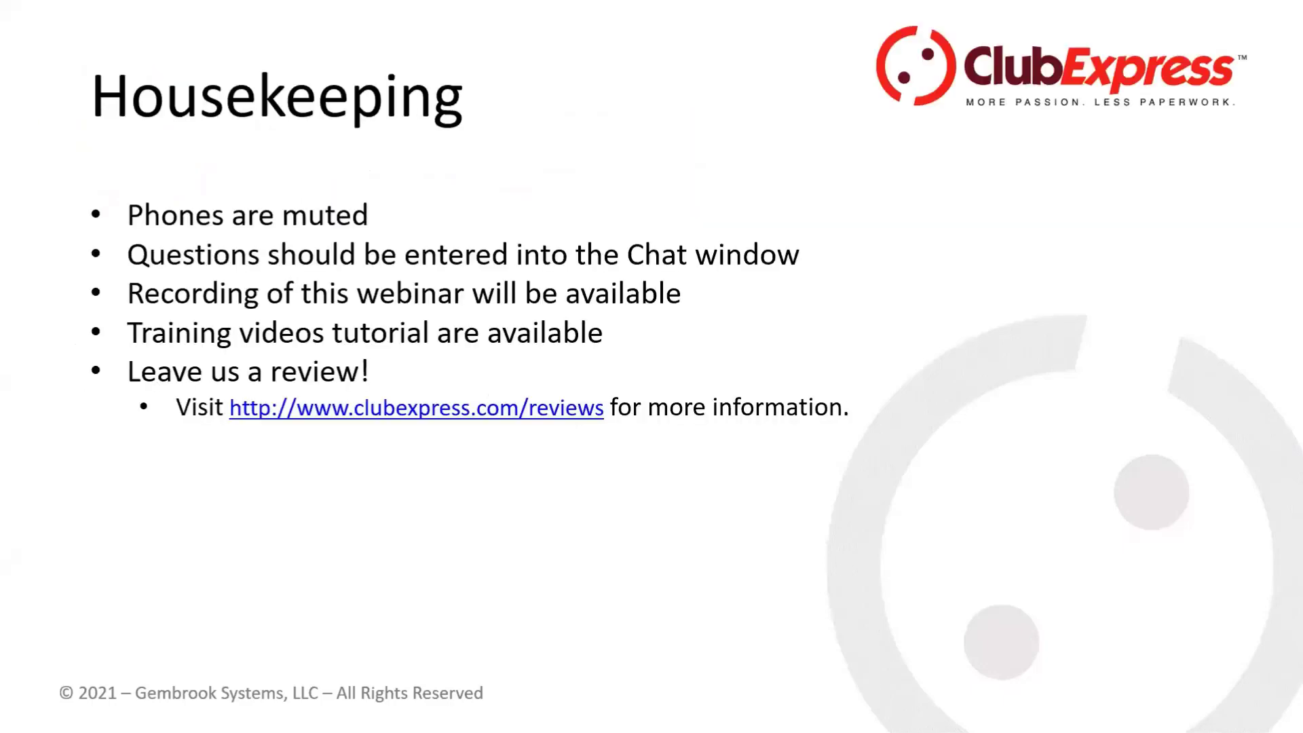